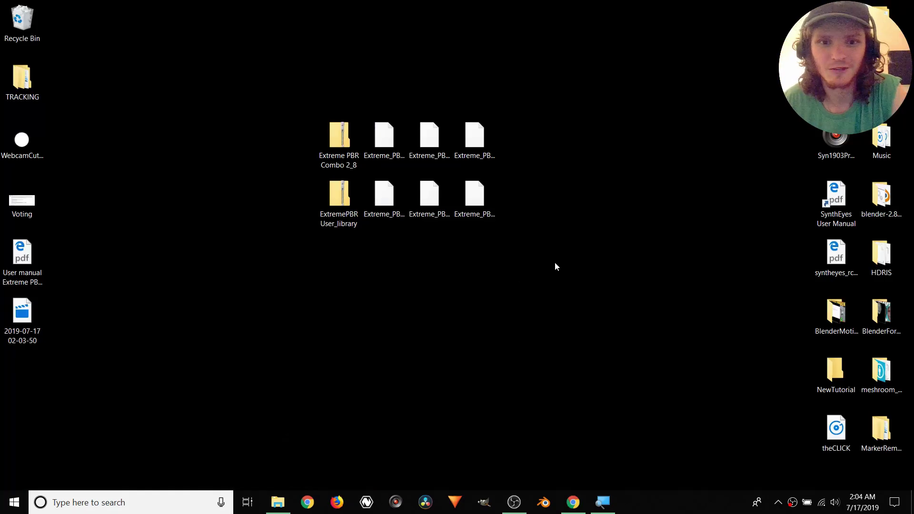
# Switch to Chrome and skim the opening pages of the Extreme PBR Combo Edition manual, then return to the desktop
pyautogui.moveTo(545, 258); pyautogui.dragTo(331, 129)
pyautogui.click(519, 295)
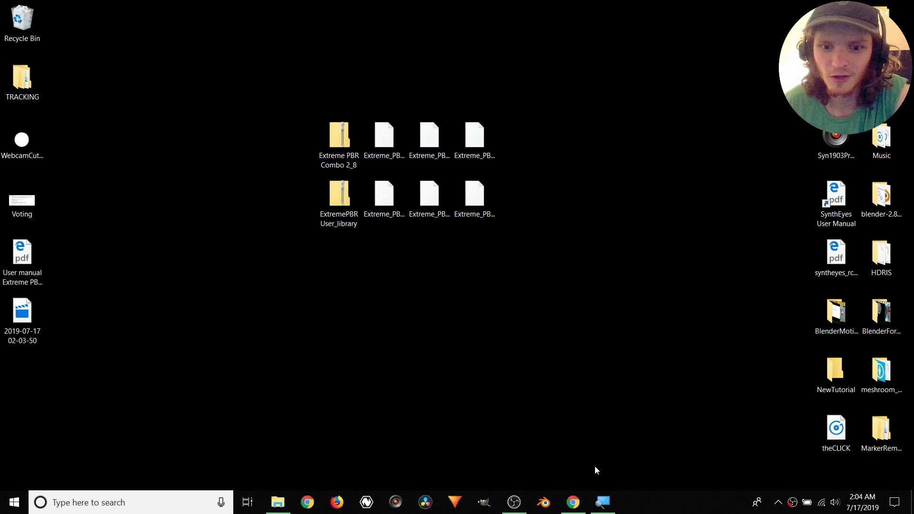
pyautogui.click(573, 502)
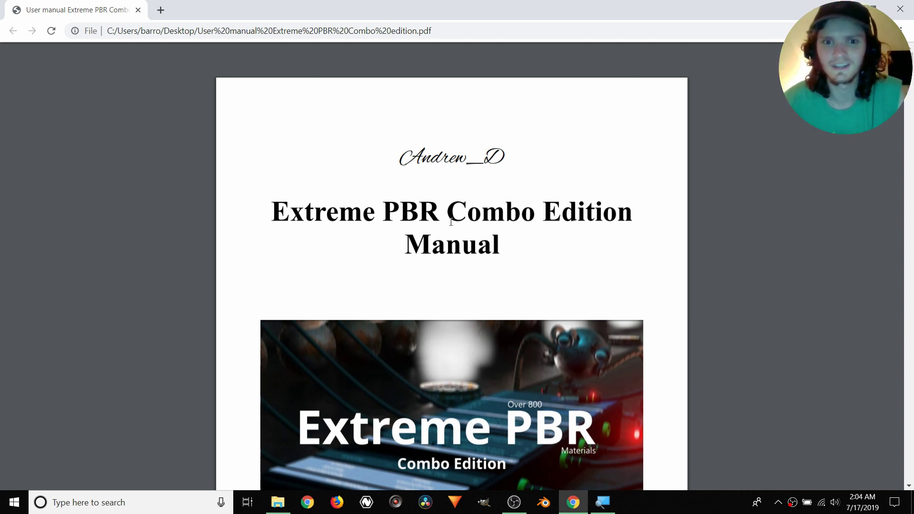
pyautogui.scroll(-13, 451, 222)
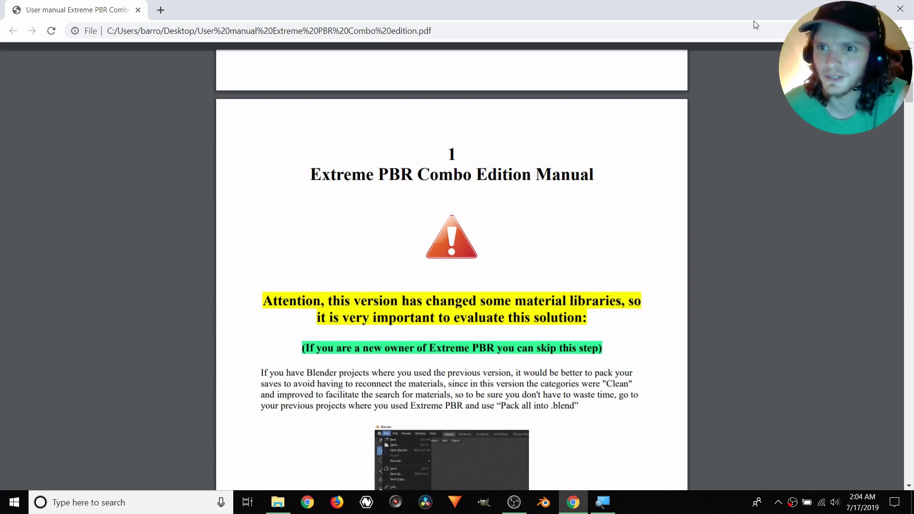
pyautogui.click(845, 9)
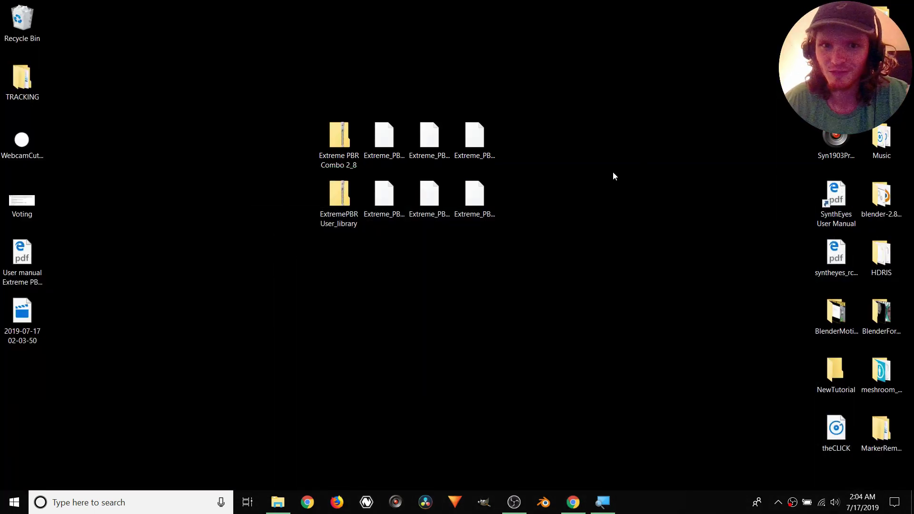
pyautogui.moveTo(555, 235); pyautogui.dragTo(333, 123)
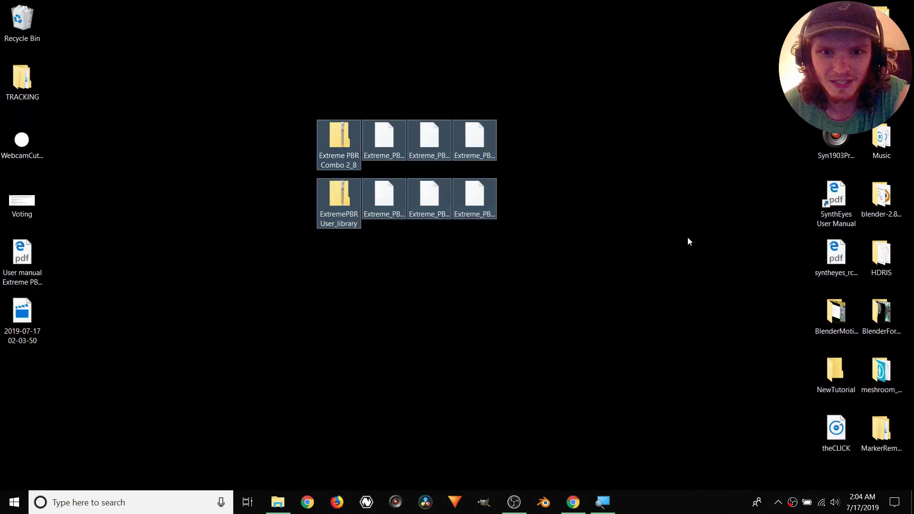
pyautogui.click(594, 237)
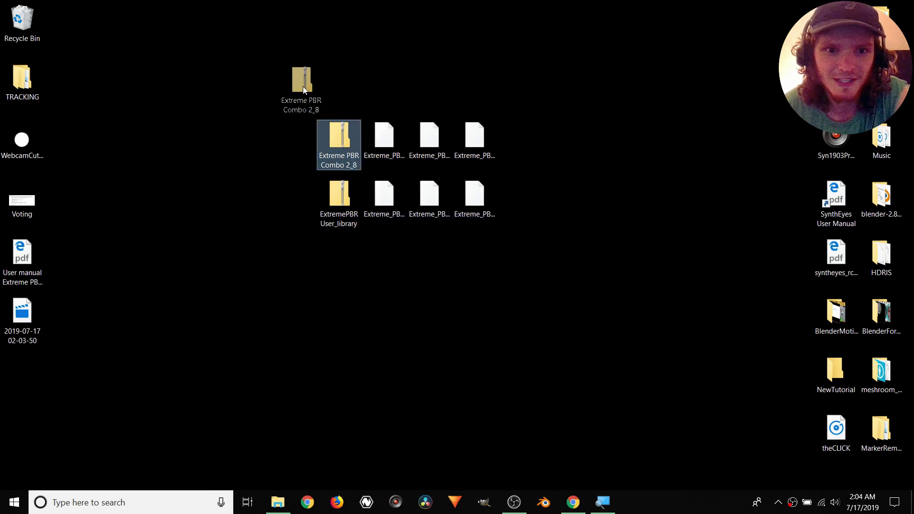
pyautogui.moveTo(318, 58); pyautogui.dragTo(341, 67)
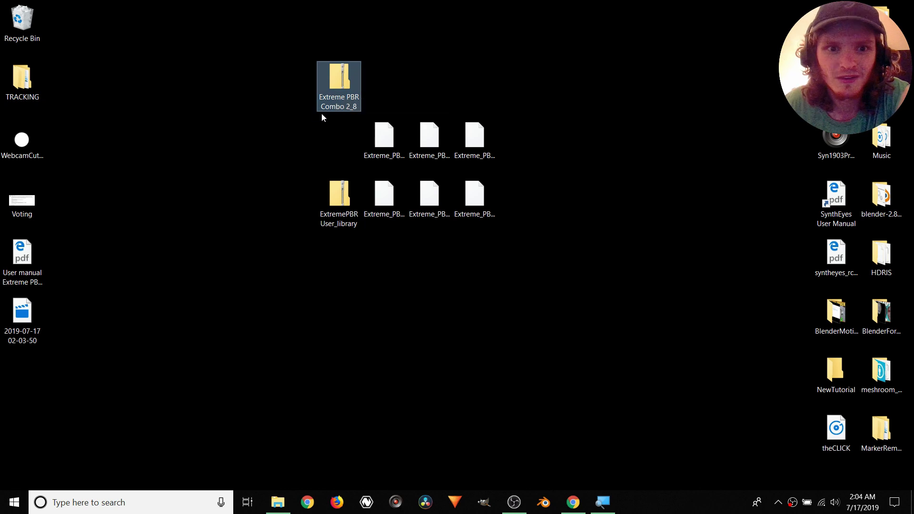
pyautogui.click(422, 83)
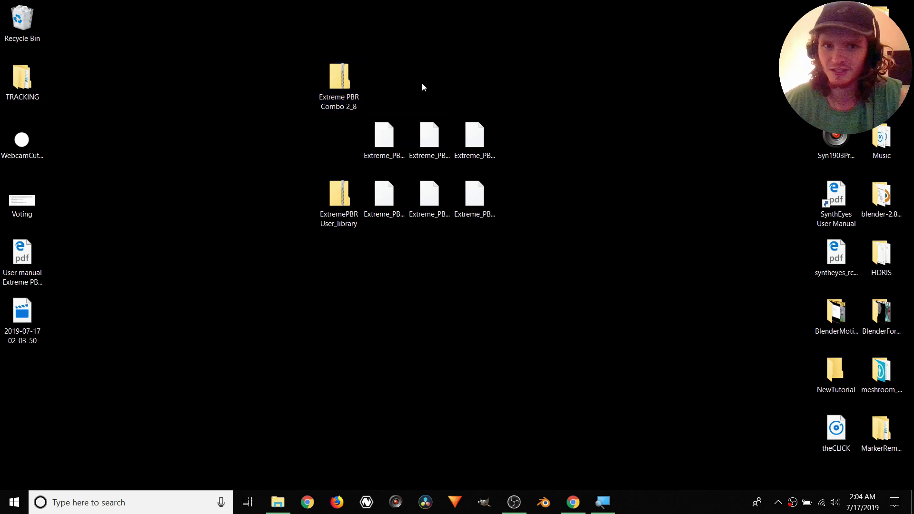
pyautogui.moveTo(338, 74); pyautogui.dragTo(335, 125)
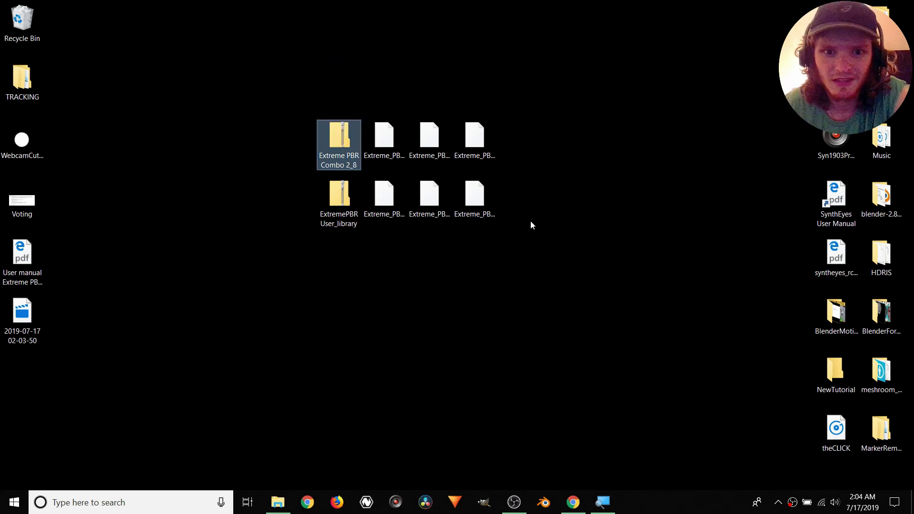
pyautogui.moveTo(526, 241); pyautogui.dragTo(383, 134)
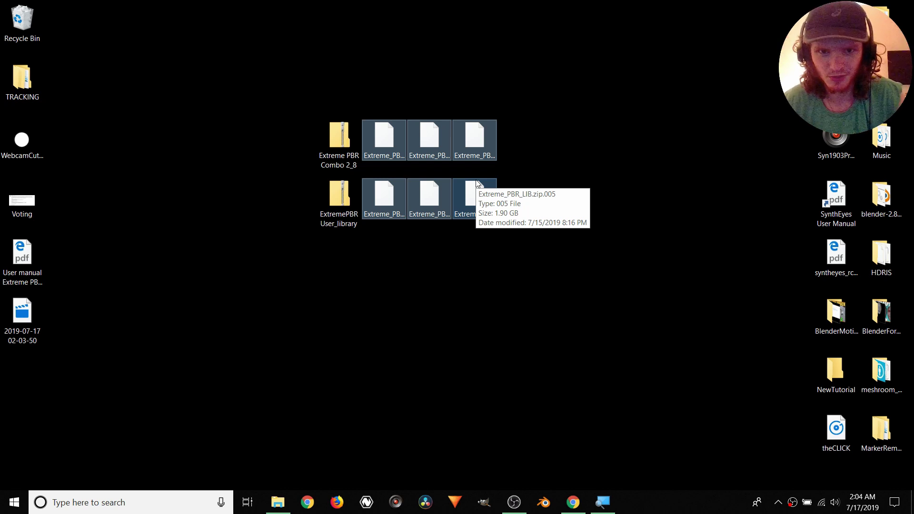
pyautogui.click(350, 224)
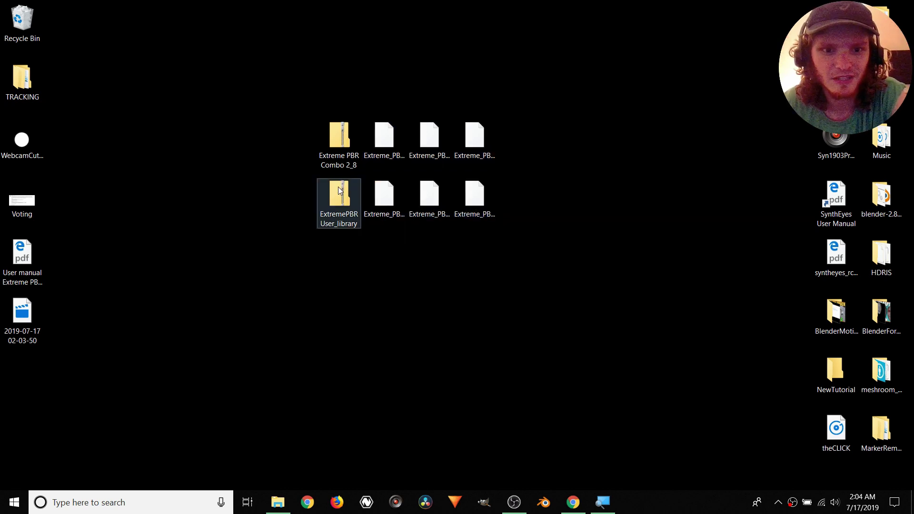
pyautogui.moveTo(344, 202); pyautogui.dragTo(337, 200)
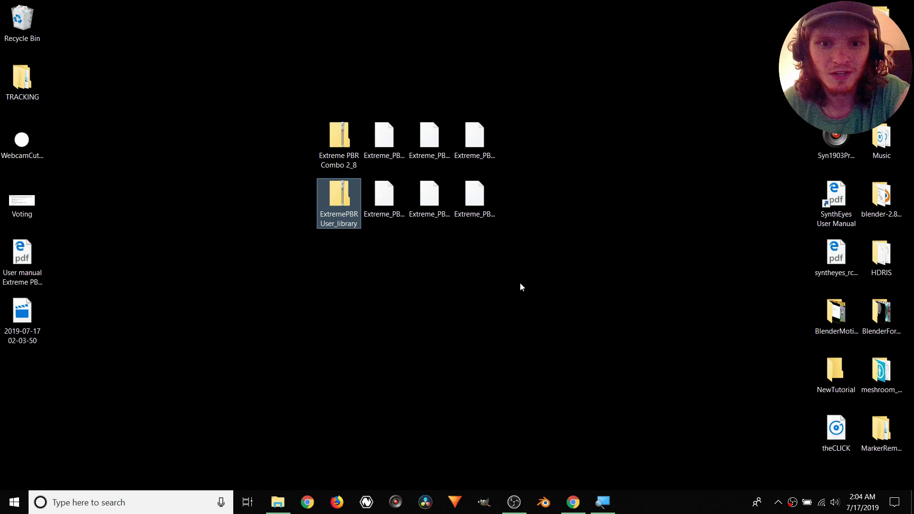
# Create a new folder named ExtremePBRCombo on the desktop below the Extreme PBR files
pyautogui.click(394, 257)
pyautogui.rightClick(400, 276)
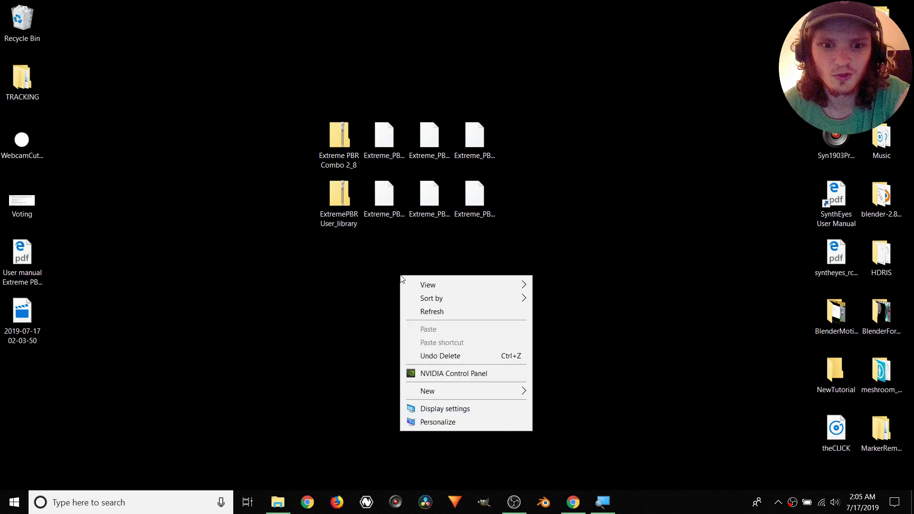
pyautogui.moveTo(509, 393)
pyautogui.click(570, 391)
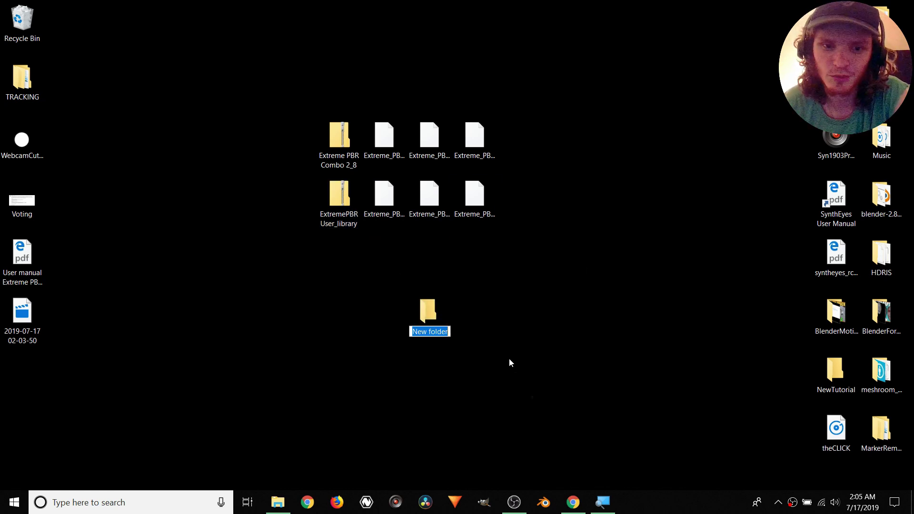
pyautogui.write('Ext')
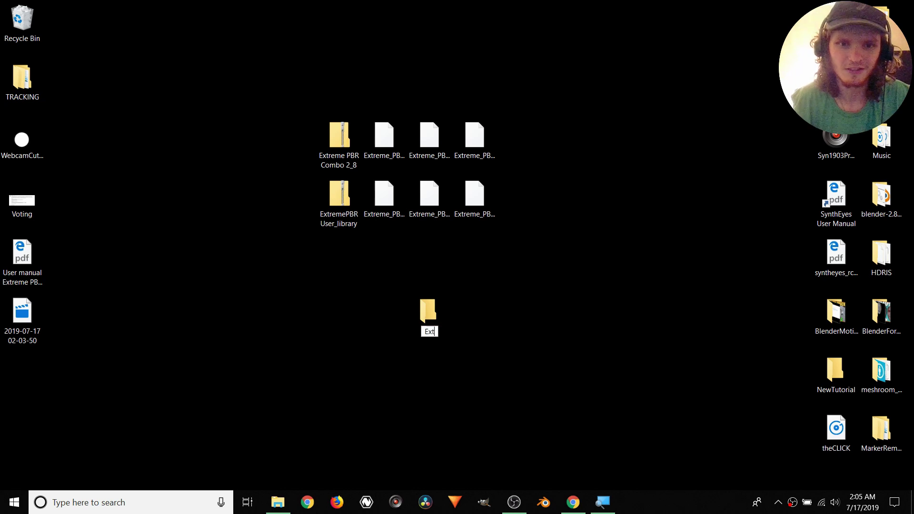
pyautogui.write('remePB')
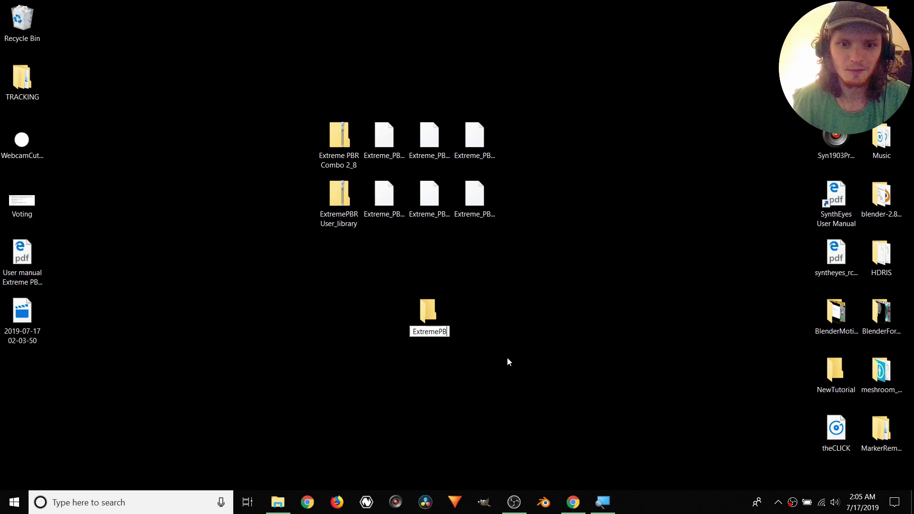
pyautogui.write('RCombo')
pyautogui.press('Return')
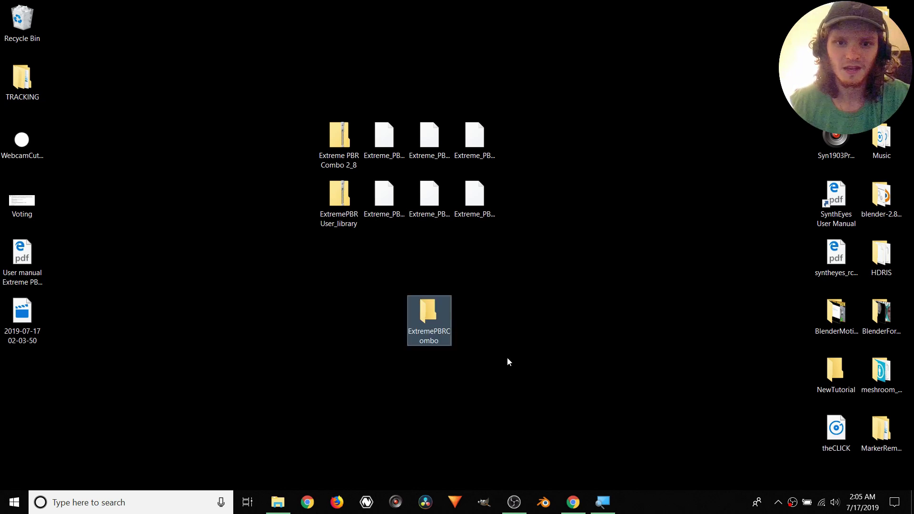
# Move all the Extreme PBR archives and library parts into the ExtremePBRCombo folder and open that folder
pyautogui.moveTo(553, 241); pyautogui.dragTo(312, 151)
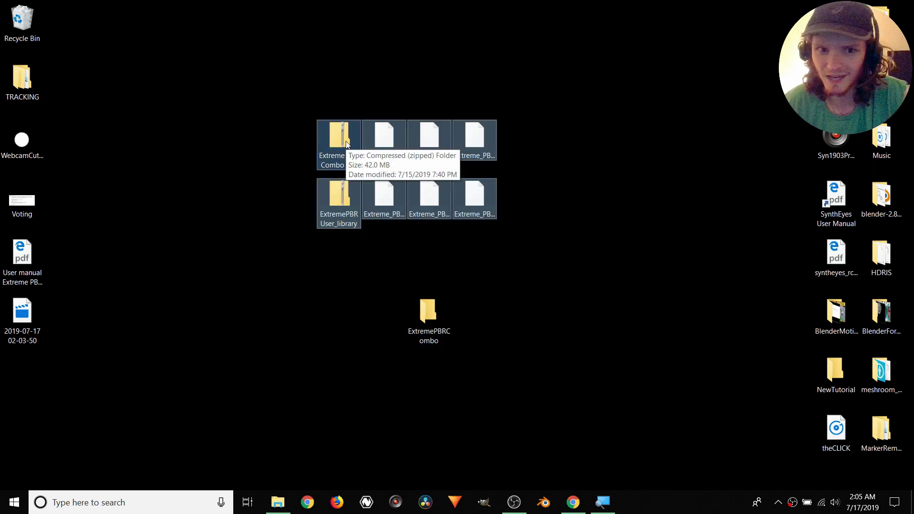
pyautogui.moveTo(345, 144); pyautogui.dragTo(436, 193)
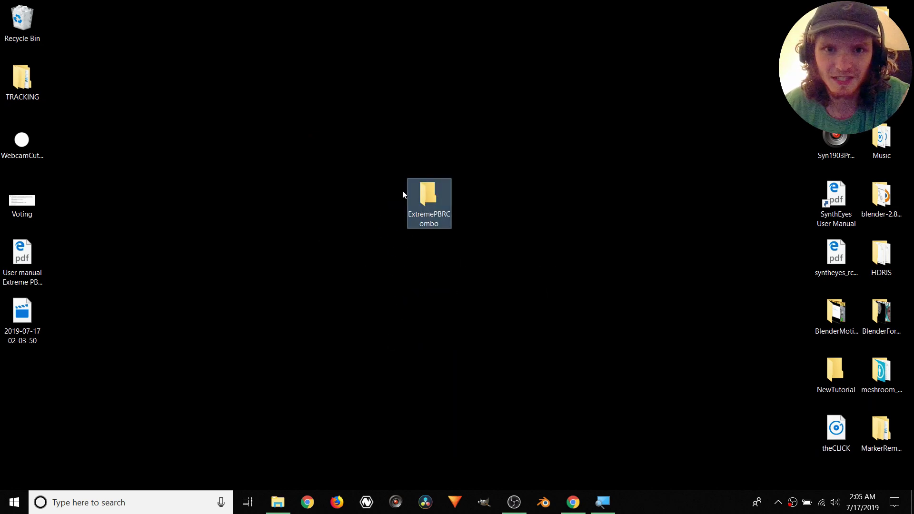
pyautogui.doubleClick(418, 199)
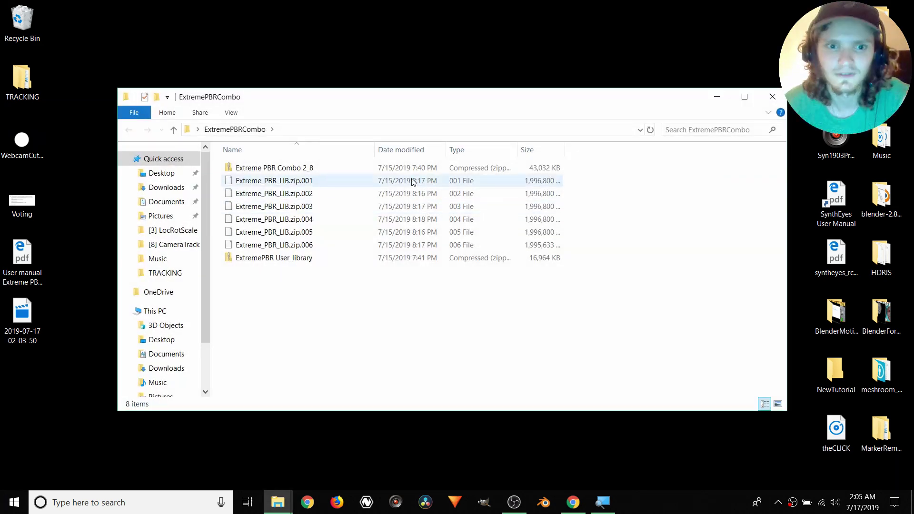
pyautogui.moveTo(346, 99); pyautogui.dragTo(344, 91)
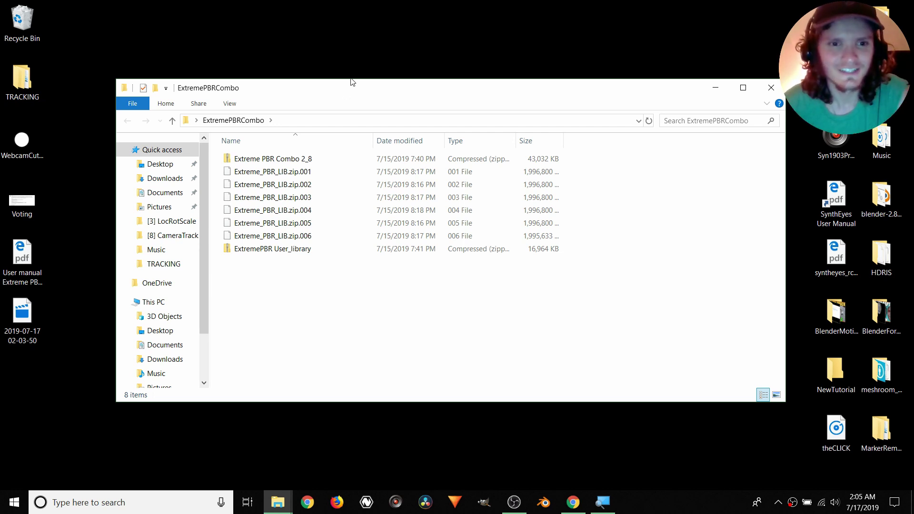
# Extract the ExtremePBR User_library archive directly into the ExtremePBRCombo folder with 7-Zip
pyautogui.click(291, 256)
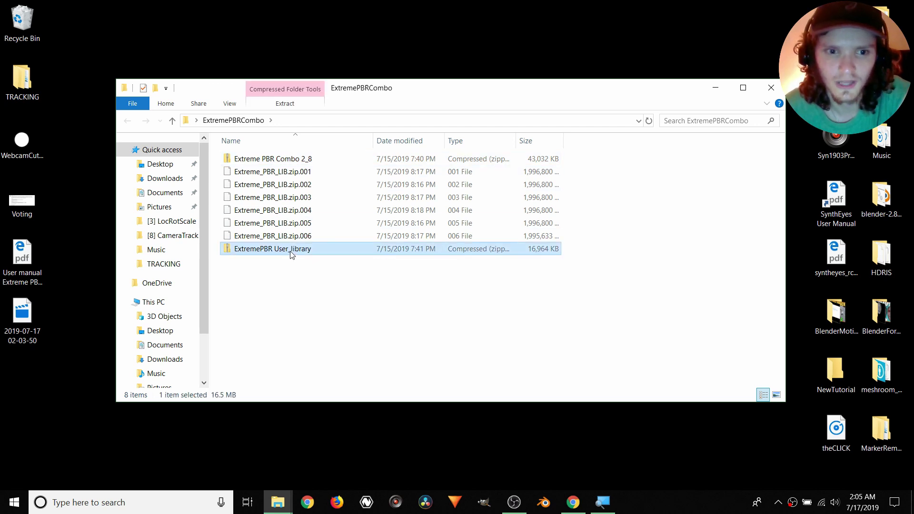
pyautogui.rightClick(267, 250)
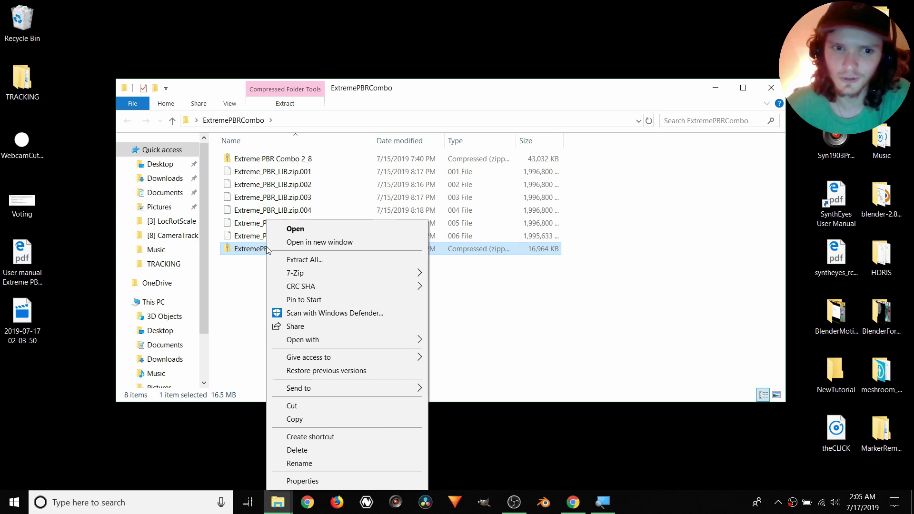
pyautogui.moveTo(356, 271)
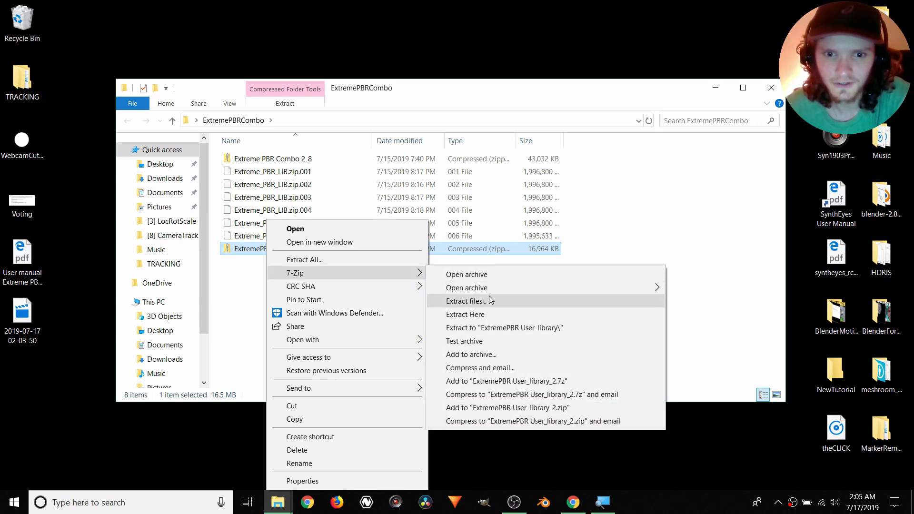
pyautogui.click(482, 314)
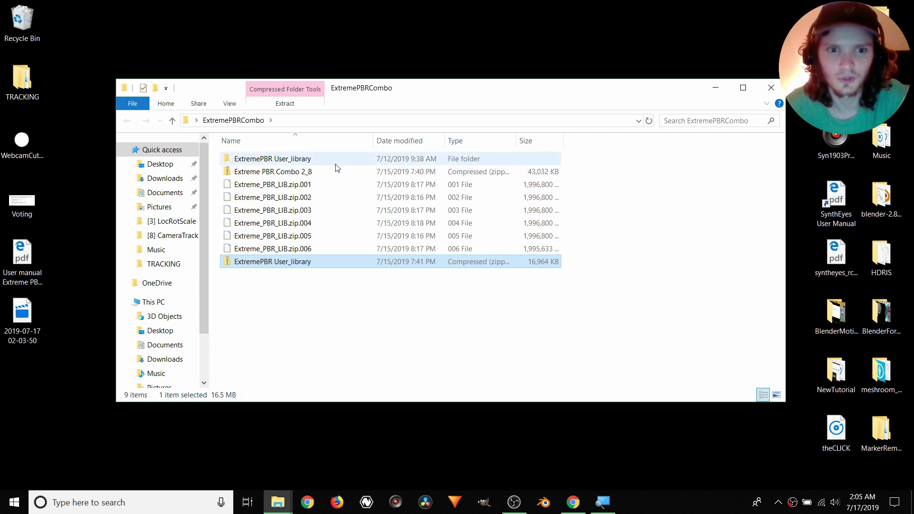
# Examine the Test folder inside the extracted ExtremePBR User_library, then return to the ExtremePBRCombo folder
pyautogui.doubleClick(288, 164)
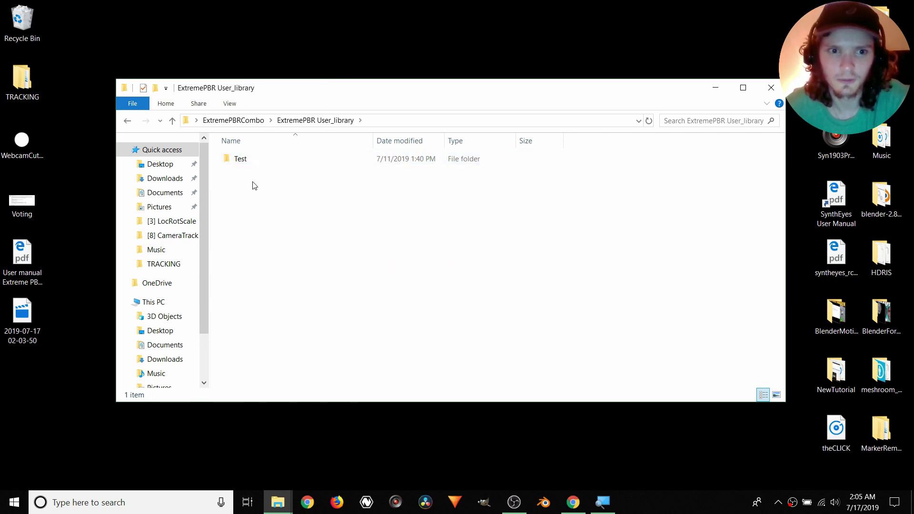
pyautogui.doubleClick(248, 162)
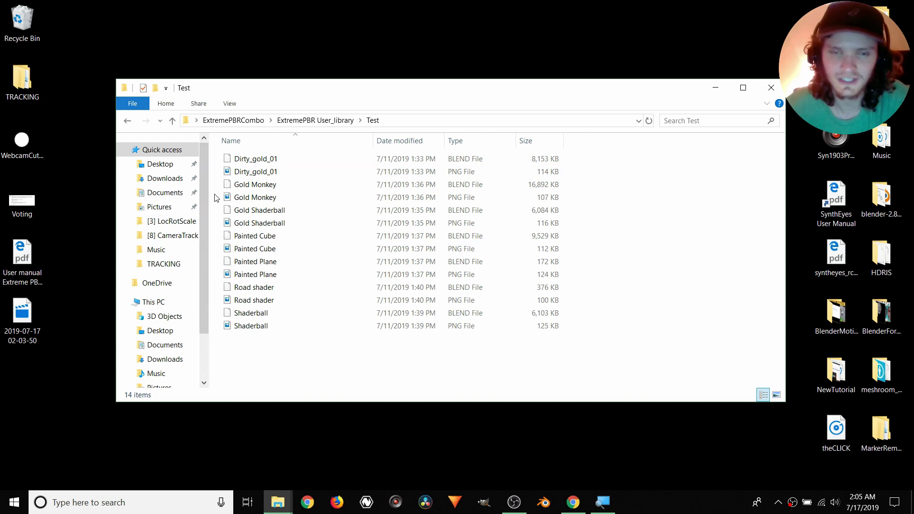
pyautogui.click(230, 120)
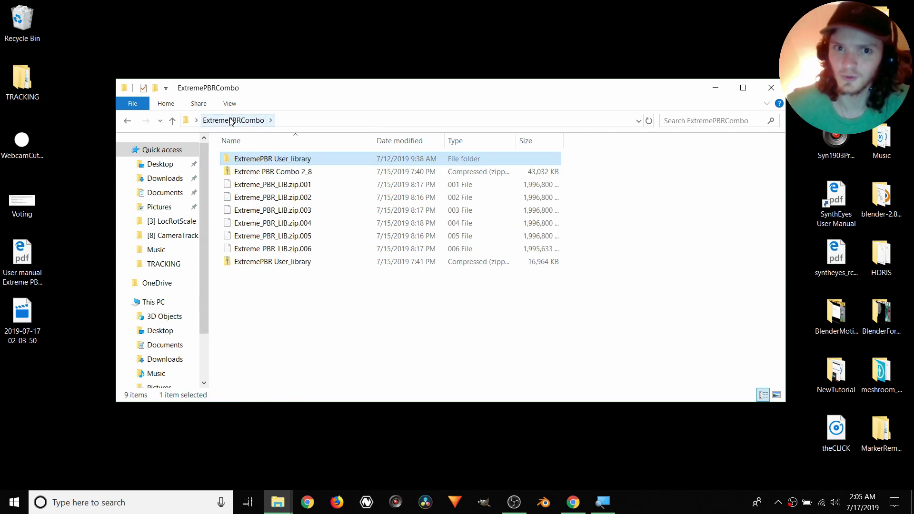
pyautogui.click(356, 301)
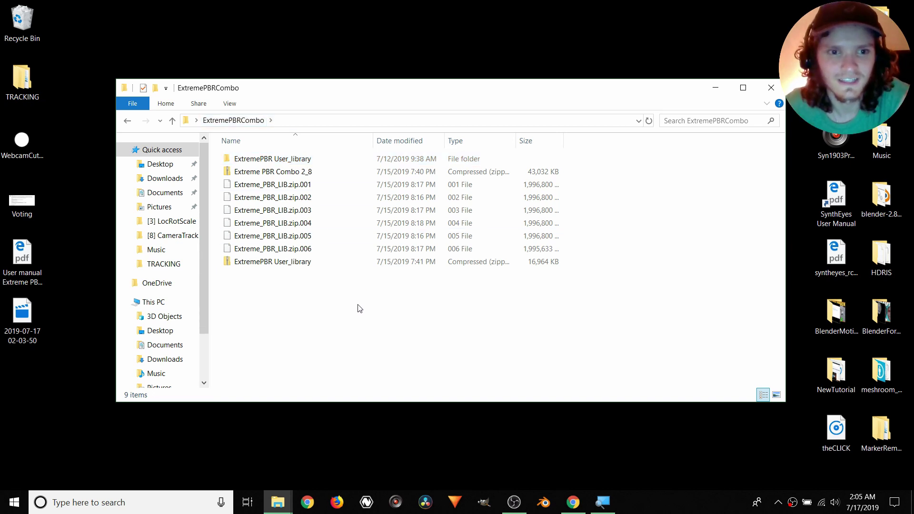
# Extract the split library archive into the current folder with 7-Zip, starting from Extreme_PBR_LIB.zip.001
pyautogui.click(288, 186)
pyautogui.moveTo(590, 251); pyautogui.dragTo(584, 188)
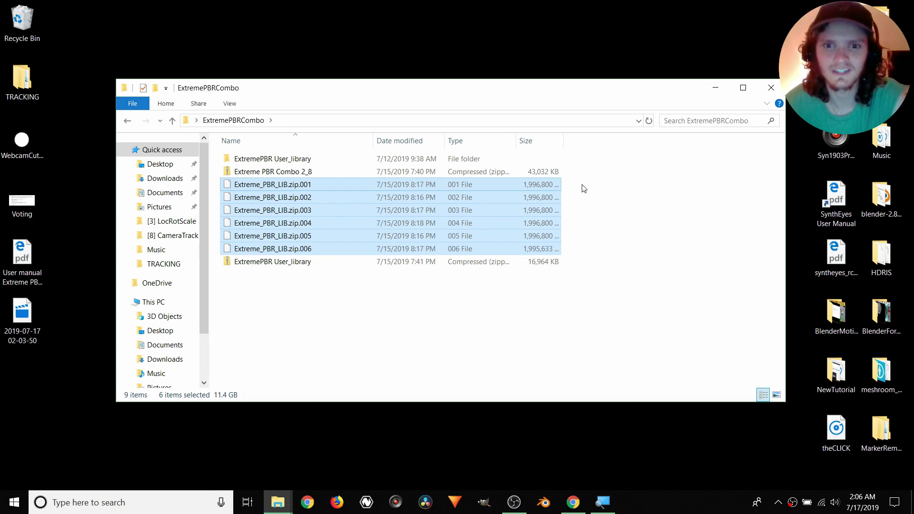
pyautogui.click(584, 189)
pyautogui.click(279, 189)
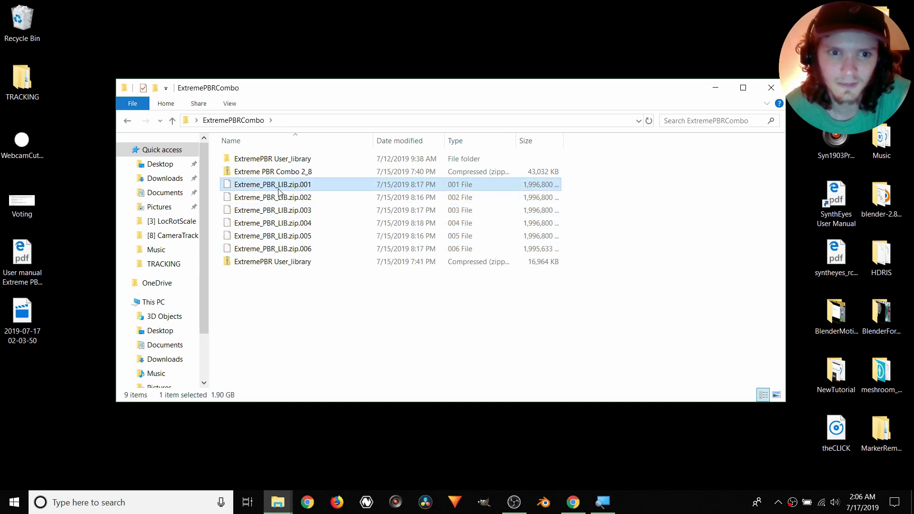
pyautogui.rightClick(313, 185)
pyautogui.moveTo(411, 204)
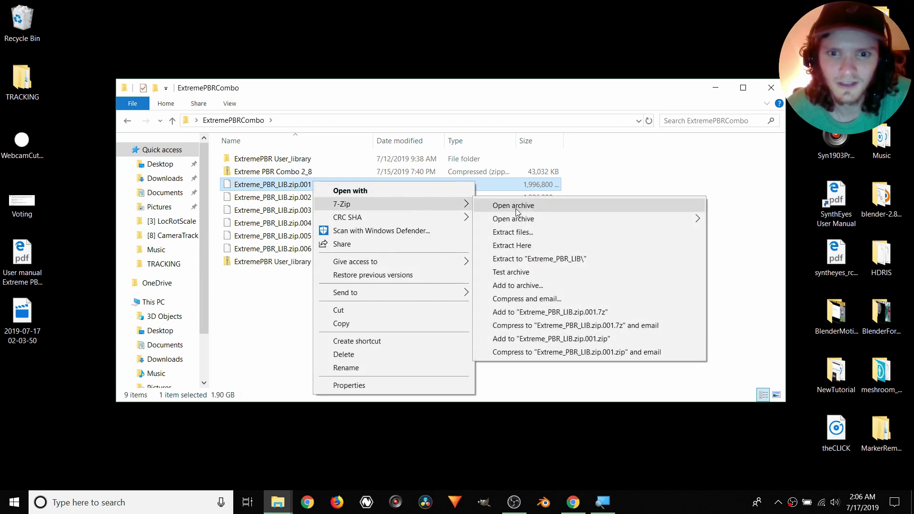
pyautogui.click(512, 245)
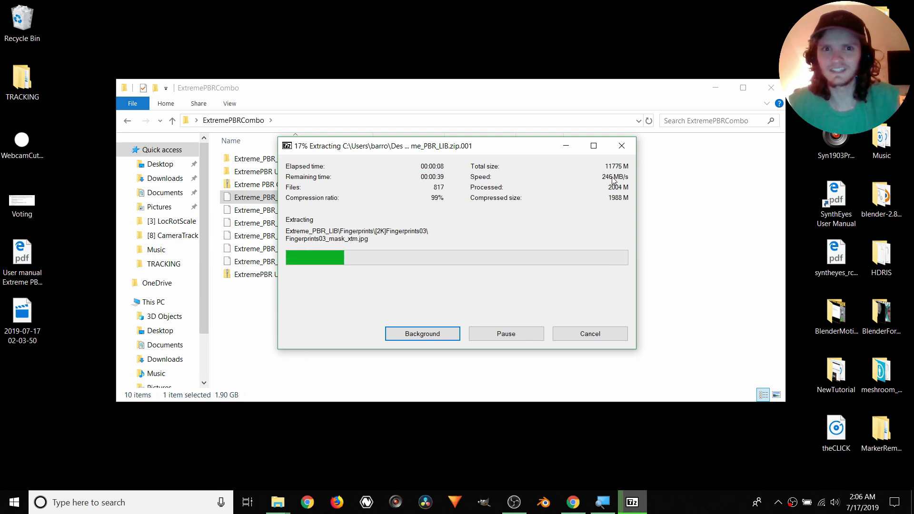
# Move the extraction progress window aside and look through the material folders inside Extreme_PBR_LIB
pyautogui.moveTo(479, 153); pyautogui.dragTo(612, 158)
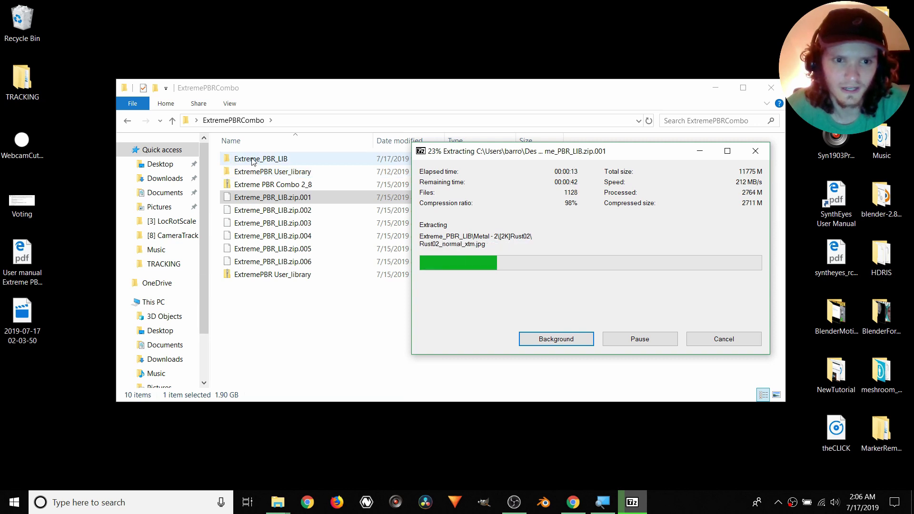
pyautogui.doubleClick(252, 160)
pyautogui.scroll(-1, 337, 219)
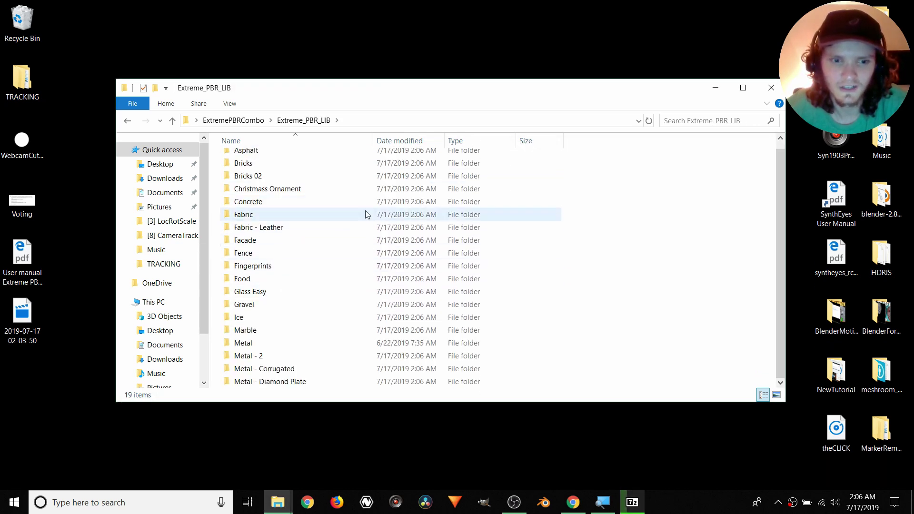
# Look through the Asphalt folder of the material library, return to Extreme_PBR_LIB and check the extraction progress
pyautogui.scroll(1, 271, 214)
pyautogui.doubleClick(255, 158)
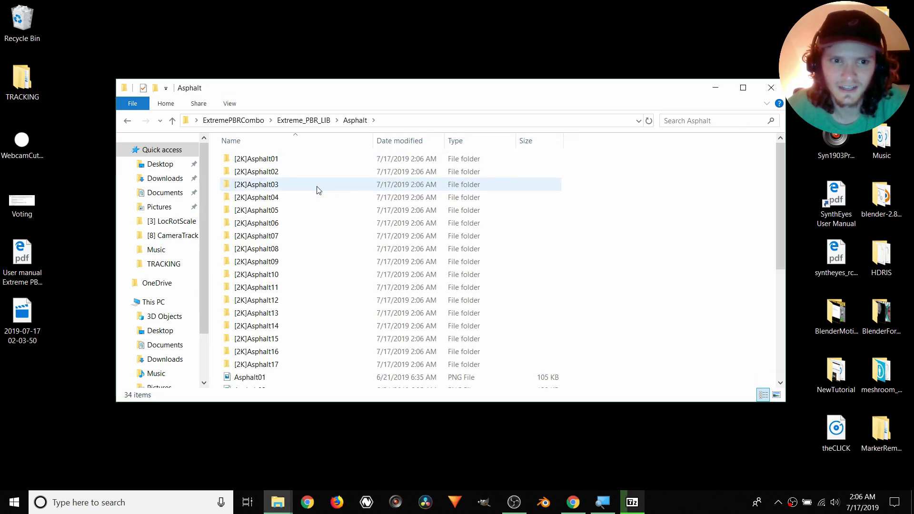
pyautogui.scroll(-5, 279, 178)
pyautogui.scroll(5, 338, 200)
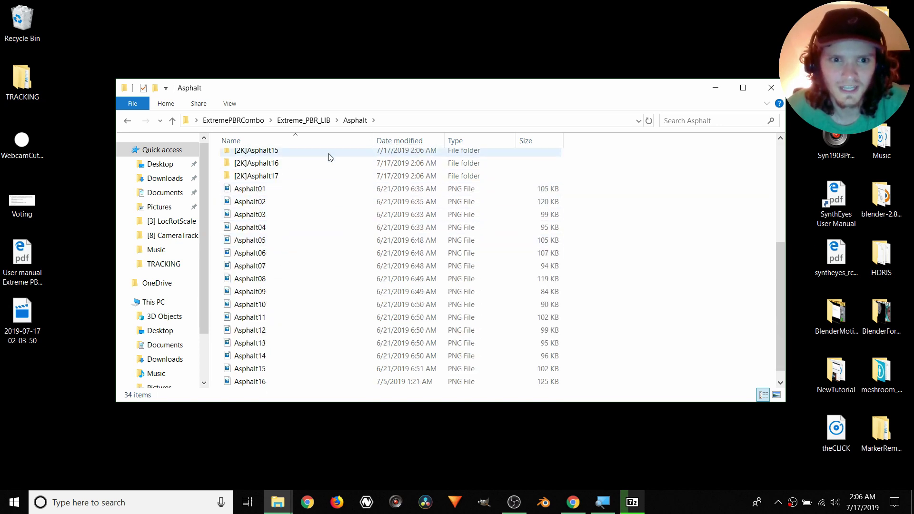
pyautogui.press('BackSpace')
pyautogui.click(629, 495)
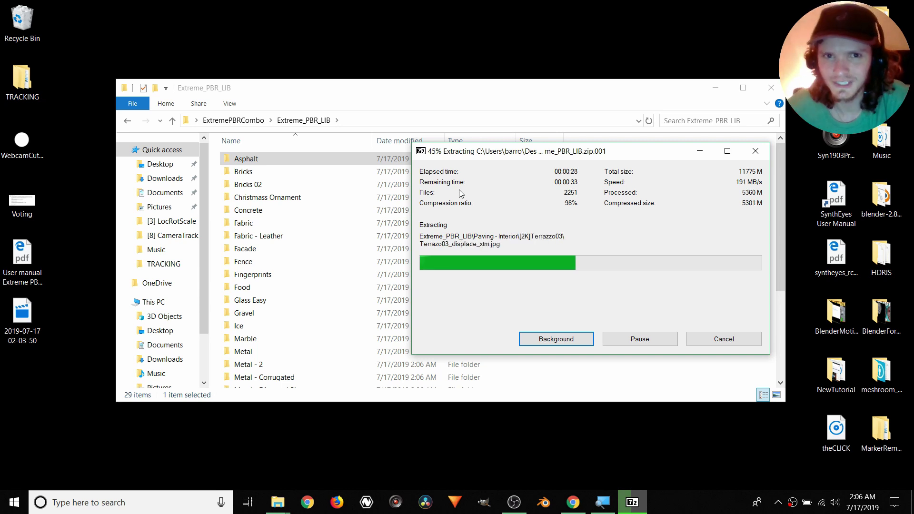
# Examine the texture maps in the [2K]Brick_wall_01 folder under Bricks, then return to the ExtremePBRCombo folder
pyautogui.doubleClick(257, 172)
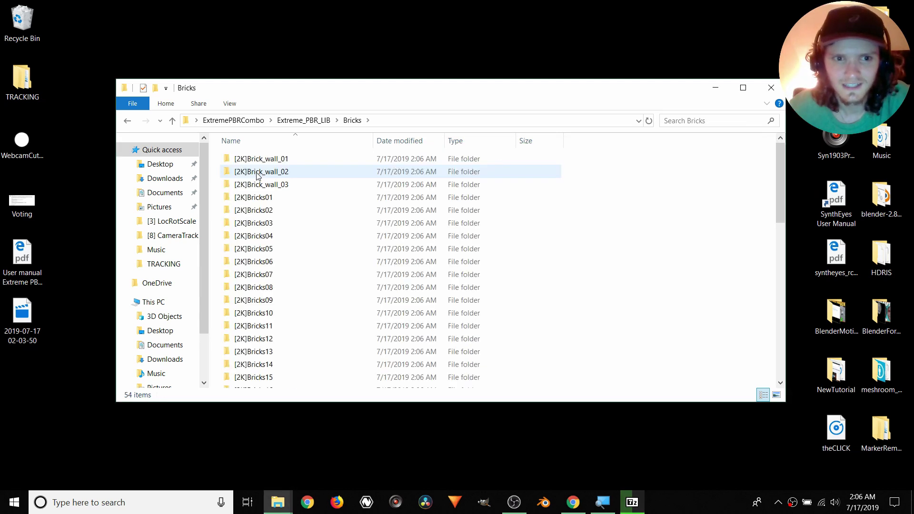
pyautogui.doubleClick(255, 159)
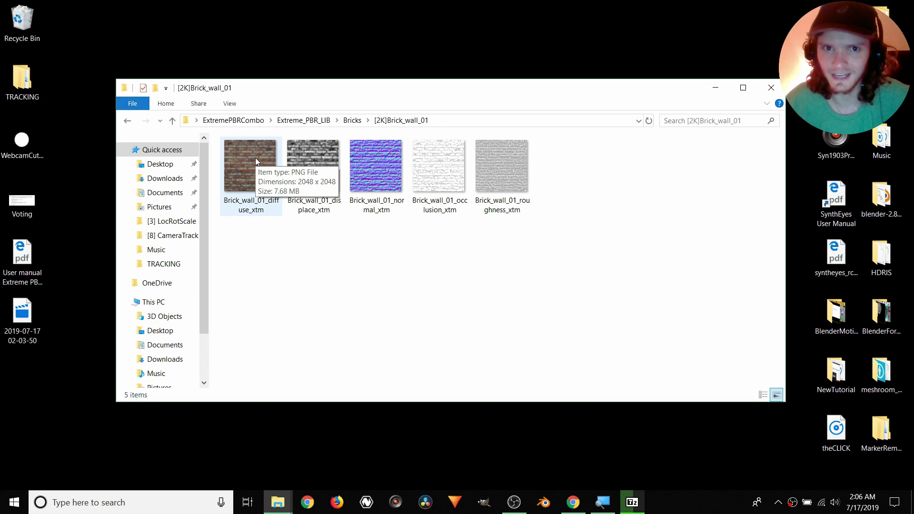
pyautogui.click(303, 120)
pyautogui.click(223, 120)
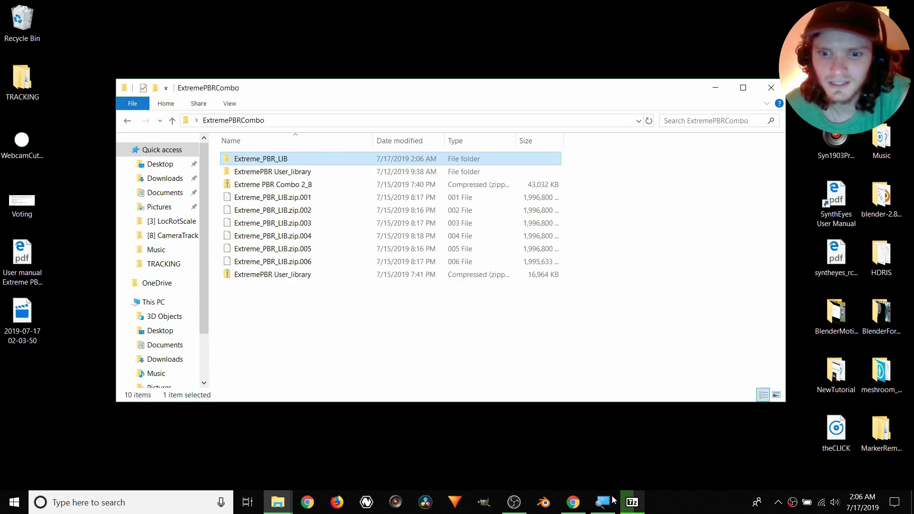
# Check the archive extraction progress until it finishes, then close the ExtremePBRCombo folder window
pyautogui.click(631, 502)
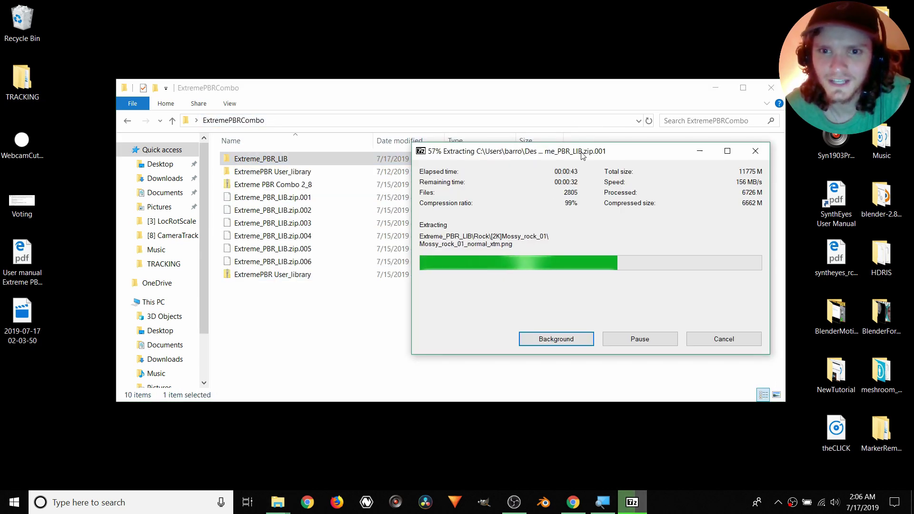
pyautogui.moveTo(581, 155); pyautogui.dragTo(440, 109)
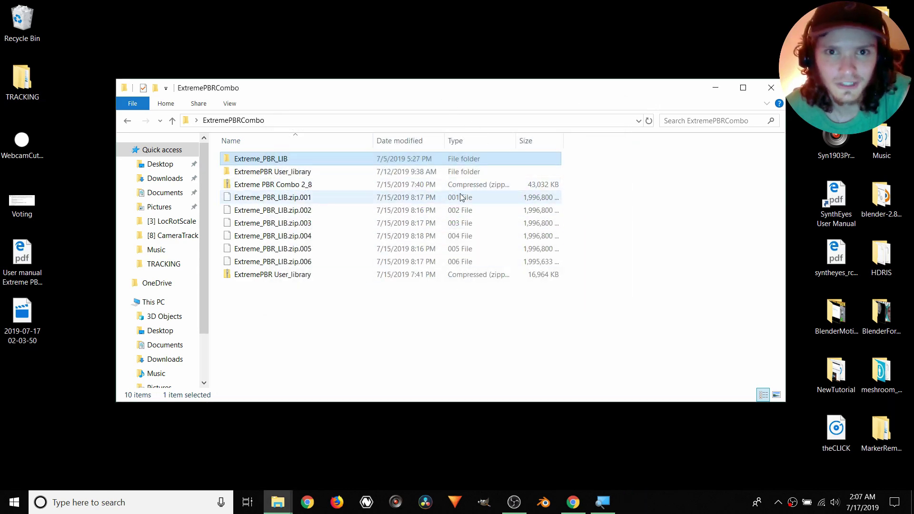
pyautogui.click(771, 88)
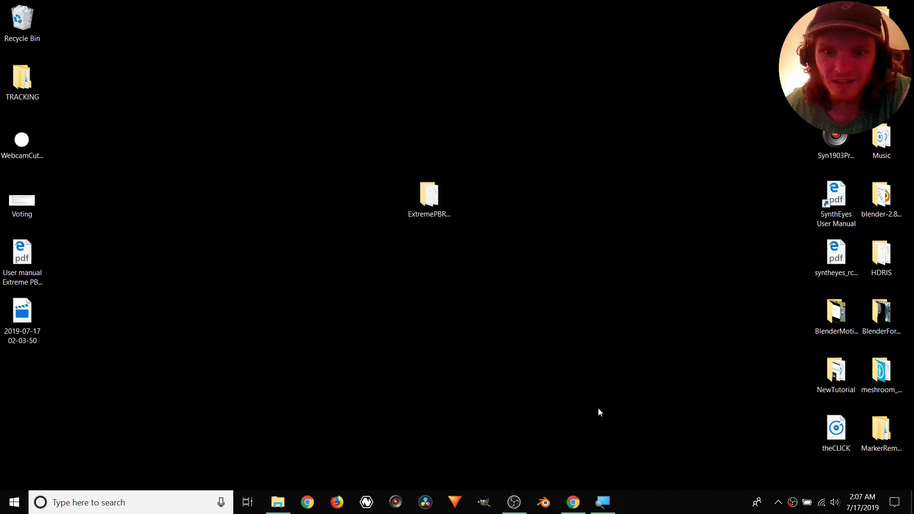
# Launch Blender, dismiss the splash screen, open the Add-ons preferences and look through the add-on list
pyautogui.click(543, 502)
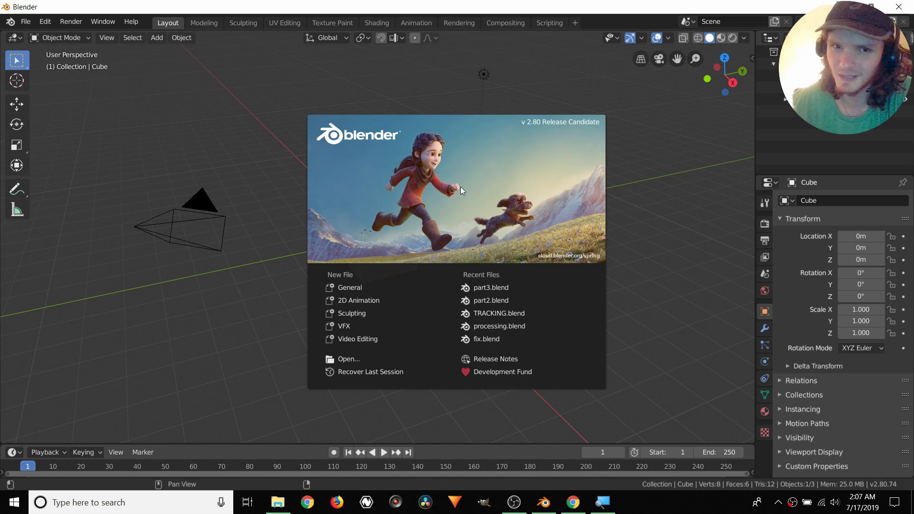
pyautogui.click(197, 121)
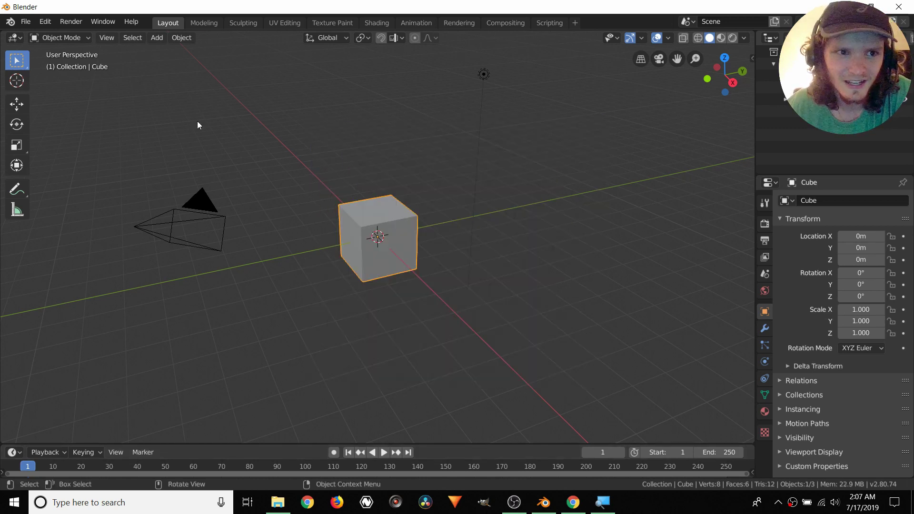
pyautogui.click(43, 24)
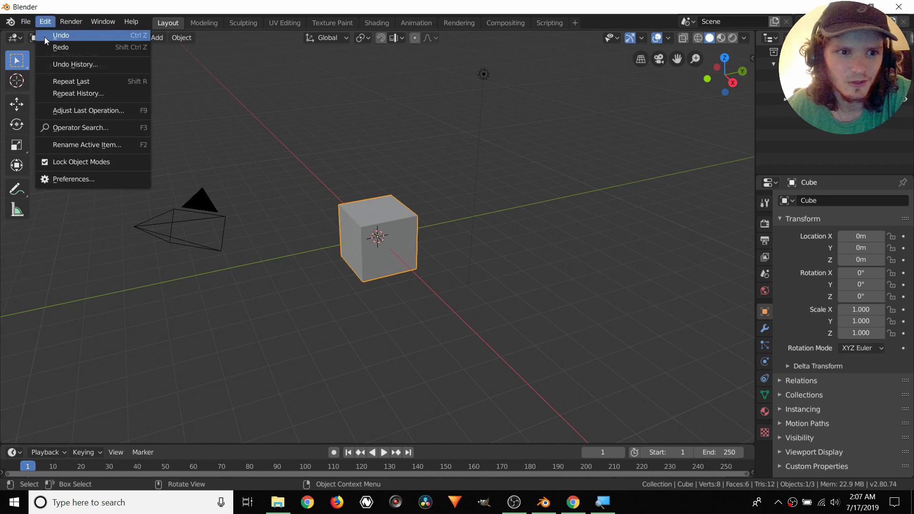
pyautogui.click(74, 178)
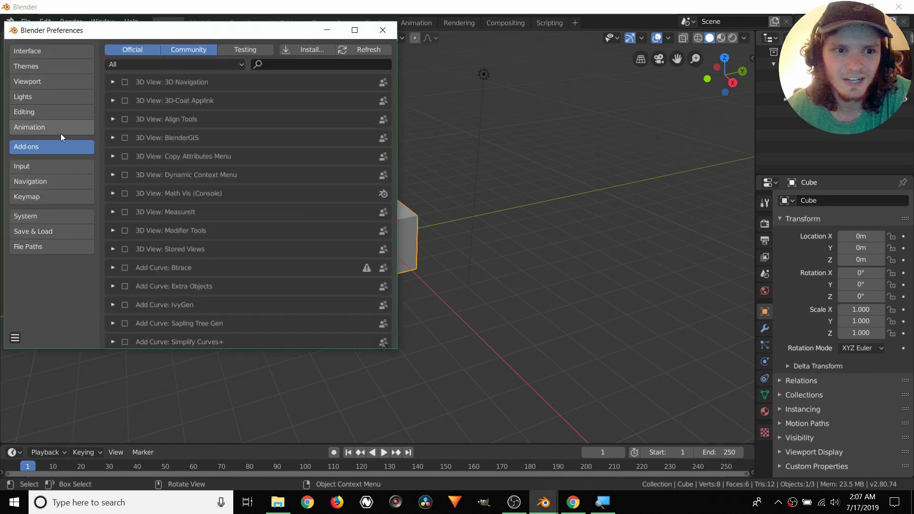
pyautogui.moveTo(229, 35); pyautogui.dragTo(411, 39)
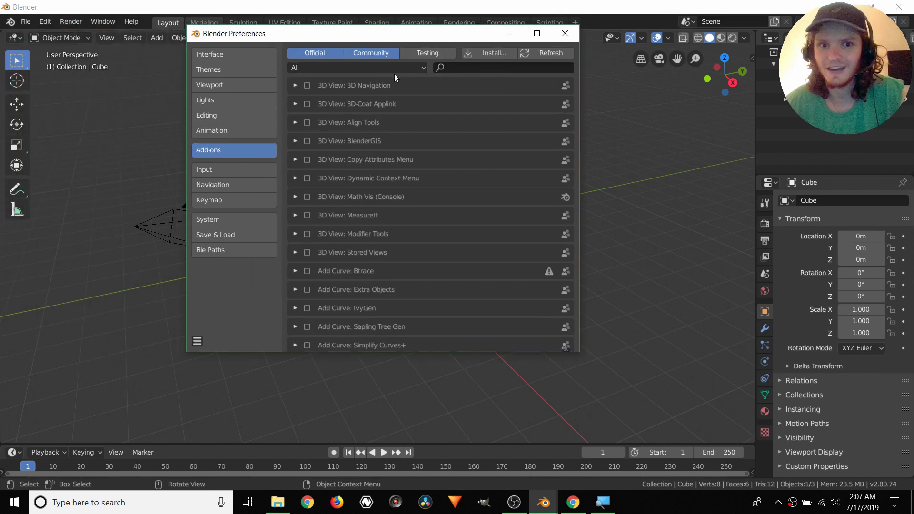
pyautogui.scroll(-8, 495, 198)
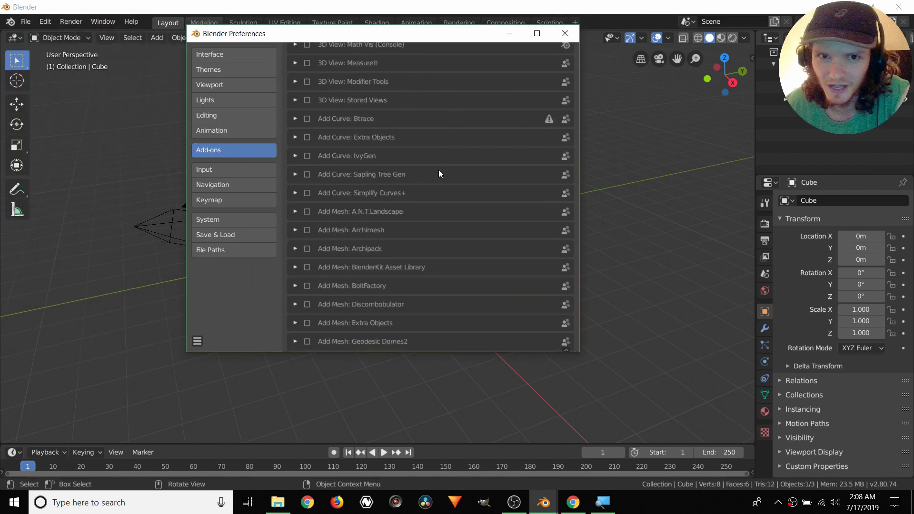
pyautogui.scroll(8, 438, 169)
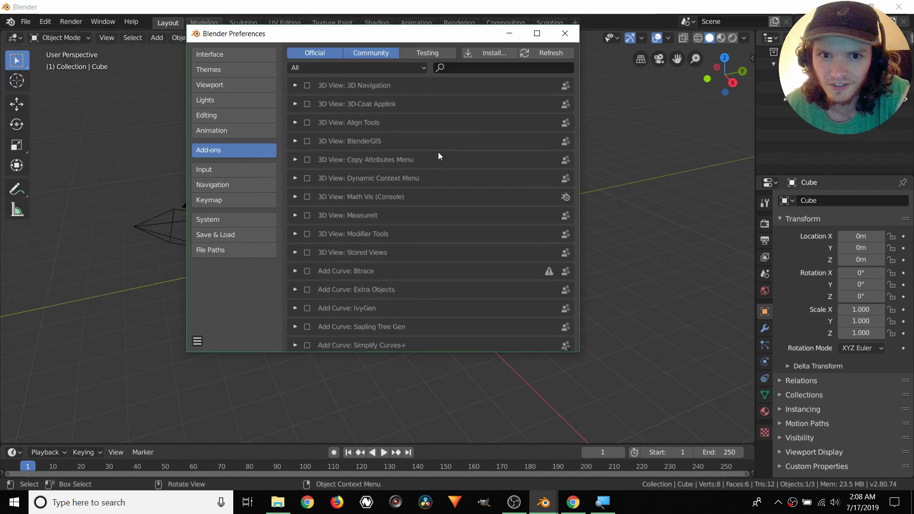
# Install the add-on from Extreme PBR Combo 2_8.zip in the Desktop's ExtremePBRCombo folder, enable it and expand its details
pyautogui.click(489, 52)
pyautogui.click(234, 113)
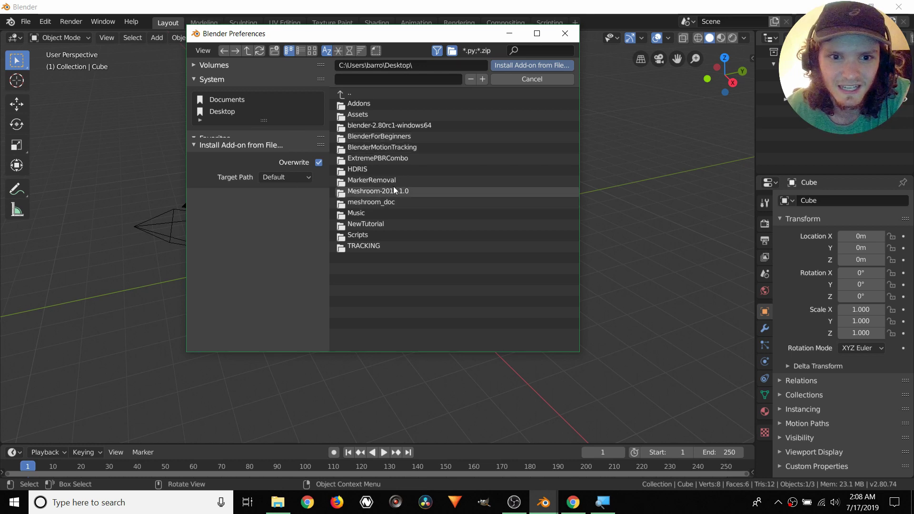
pyautogui.click(378, 157)
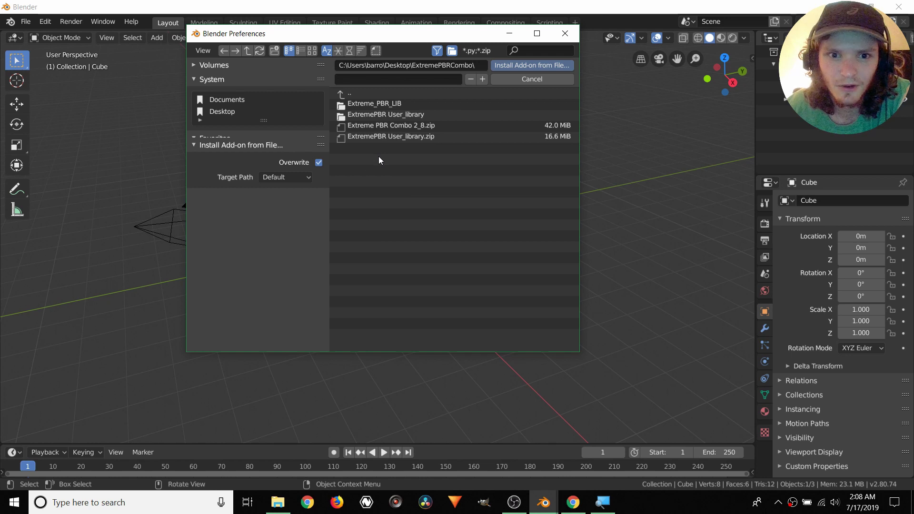
pyautogui.click(395, 126)
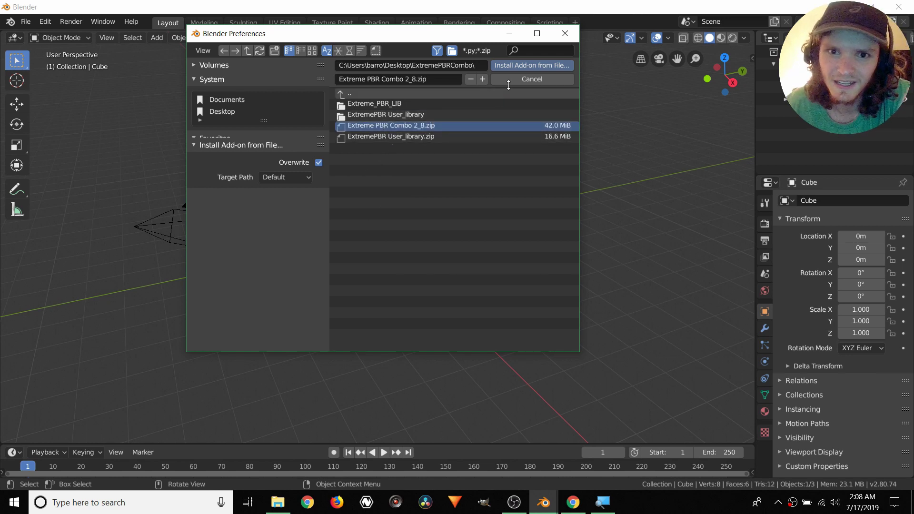
pyautogui.click(522, 65)
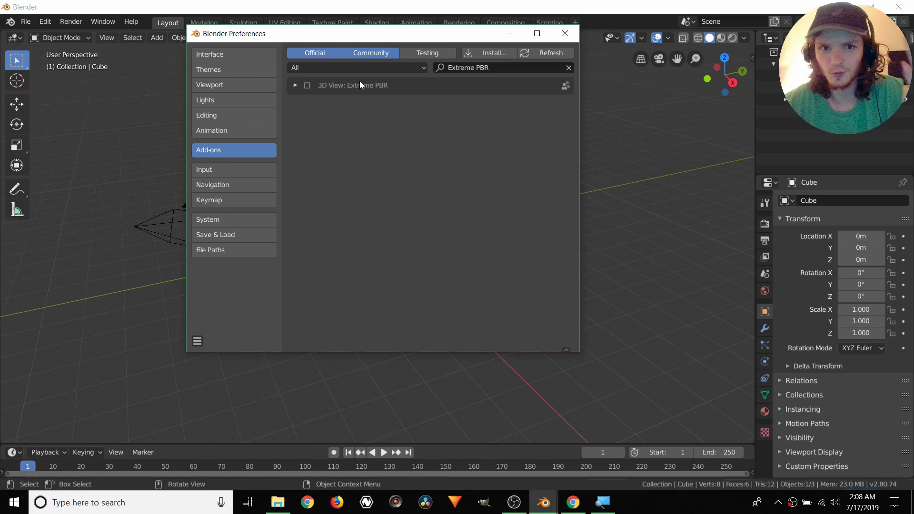
pyautogui.click(306, 85)
pyautogui.click(295, 85)
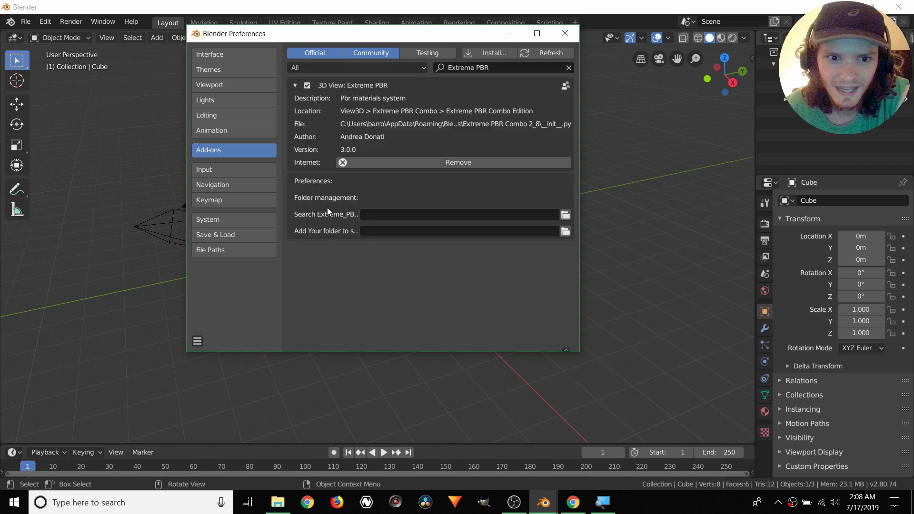
# Set the add-on's Extreme_PBR_LIB search path to the Extreme_PBR_LIB folder inside ExtremePBRCombo on the Desktop
pyautogui.click(389, 213)
pyautogui.click(394, 228)
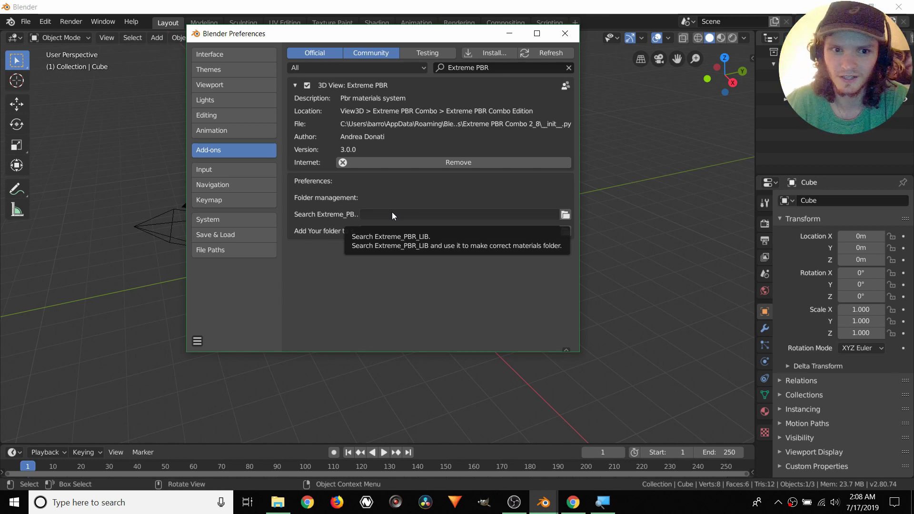
pyautogui.click(392, 213)
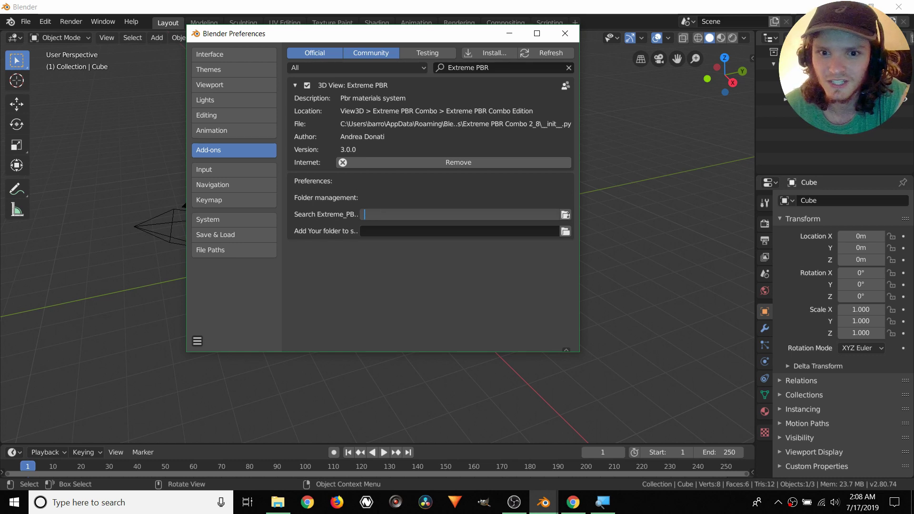
pyautogui.click(565, 215)
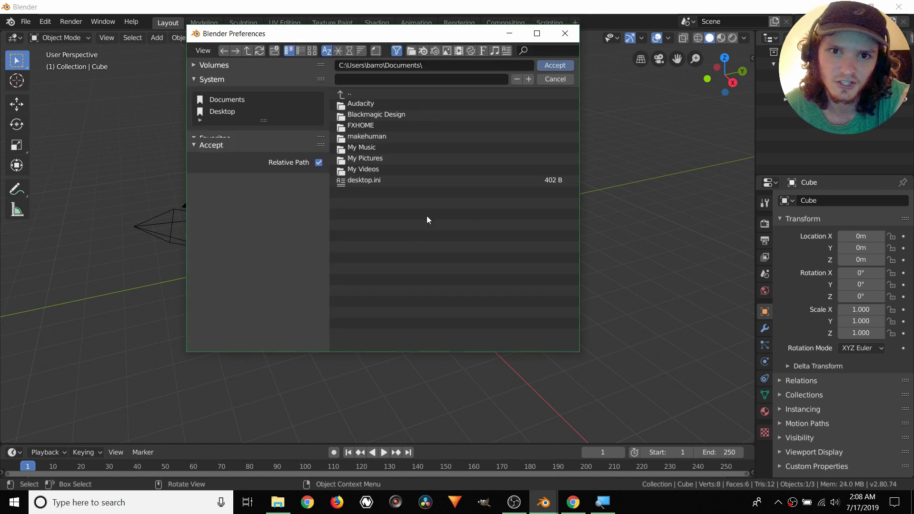
pyautogui.click(228, 113)
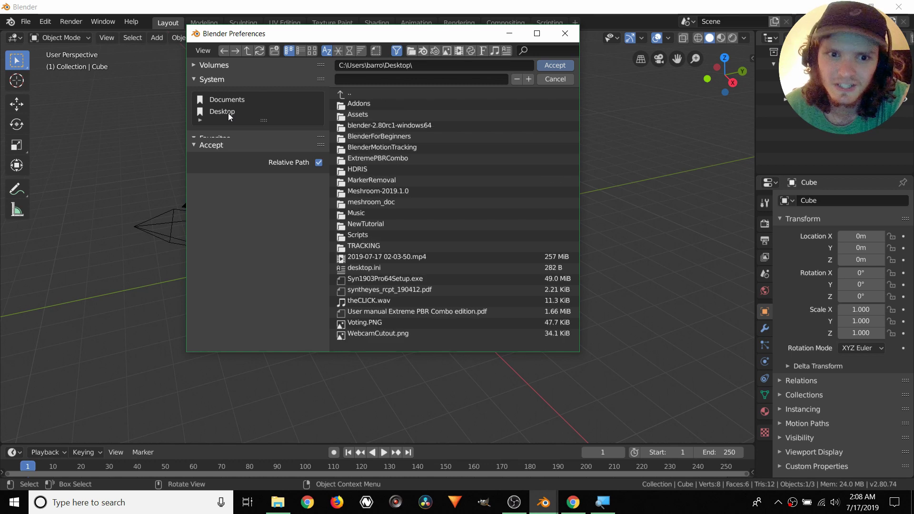
pyautogui.doubleClick(387, 161)
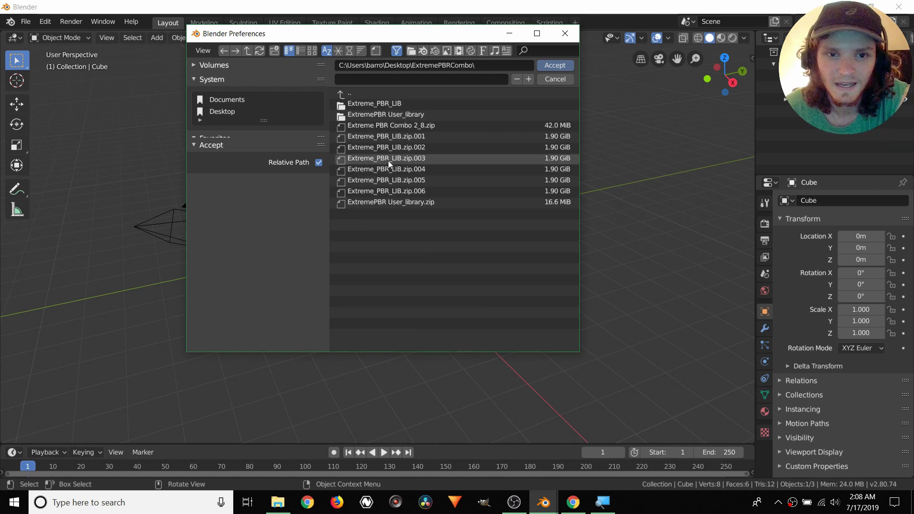
pyautogui.click(389, 104)
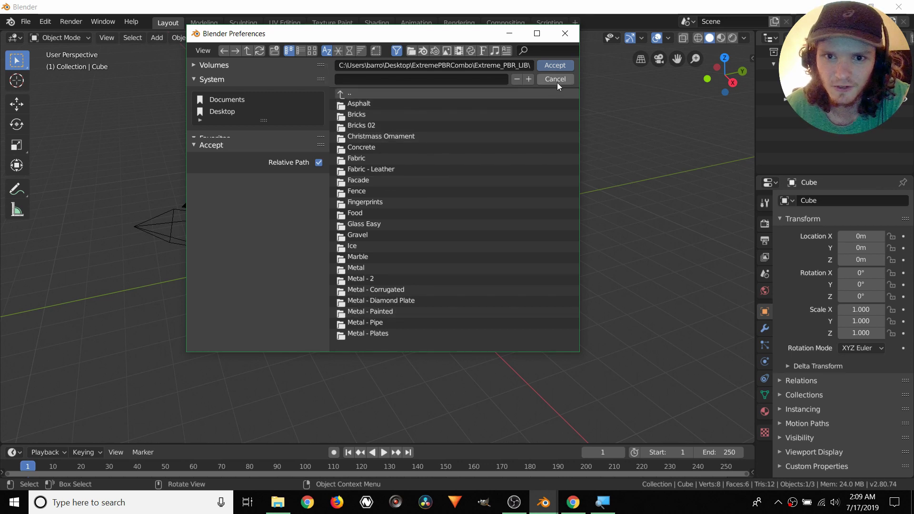
pyautogui.click(556, 67)
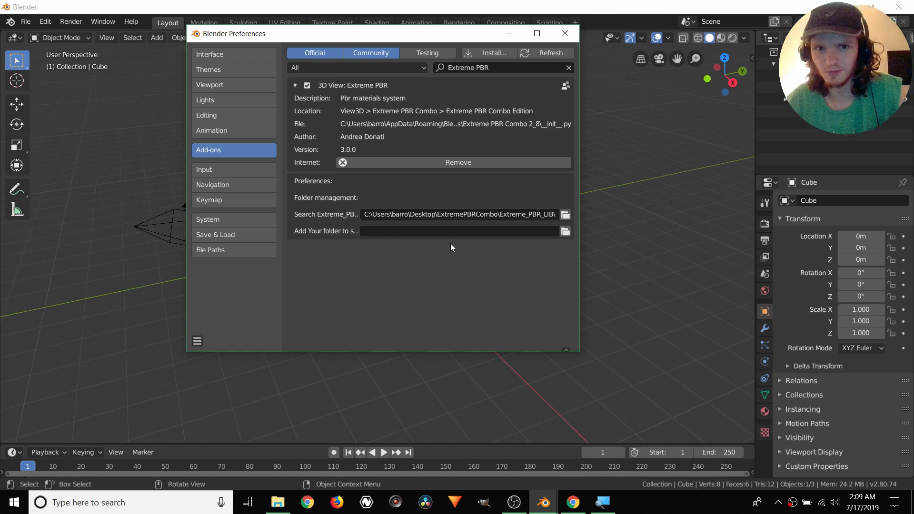
# Set the add-on's own-folder save path to the ExtremePBR User_library folder inside ExtremePBRCombo on the Desktop
pyautogui.click(565, 231)
pyautogui.click(215, 111)
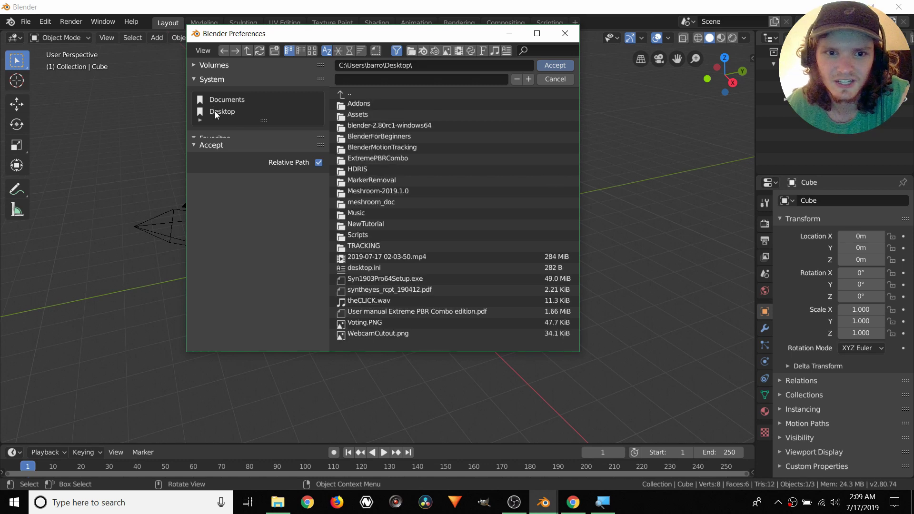
pyautogui.click(399, 157)
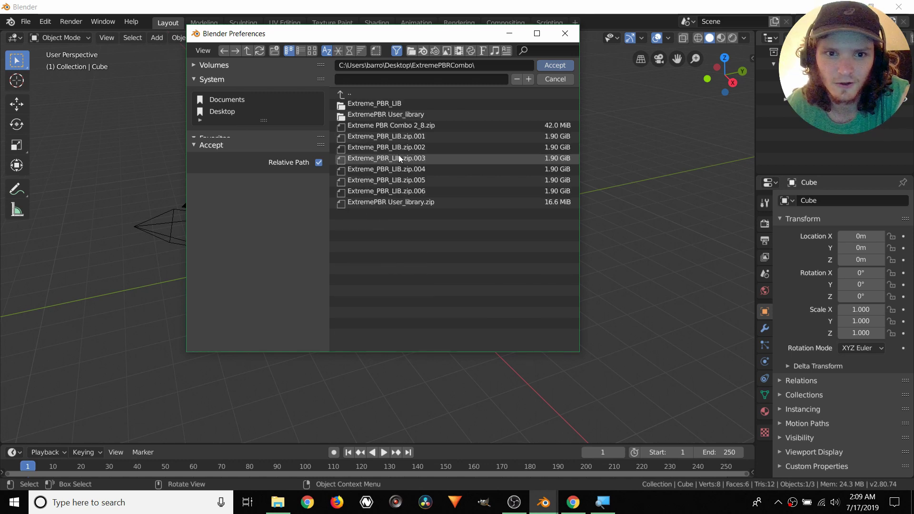
pyautogui.doubleClick(387, 114)
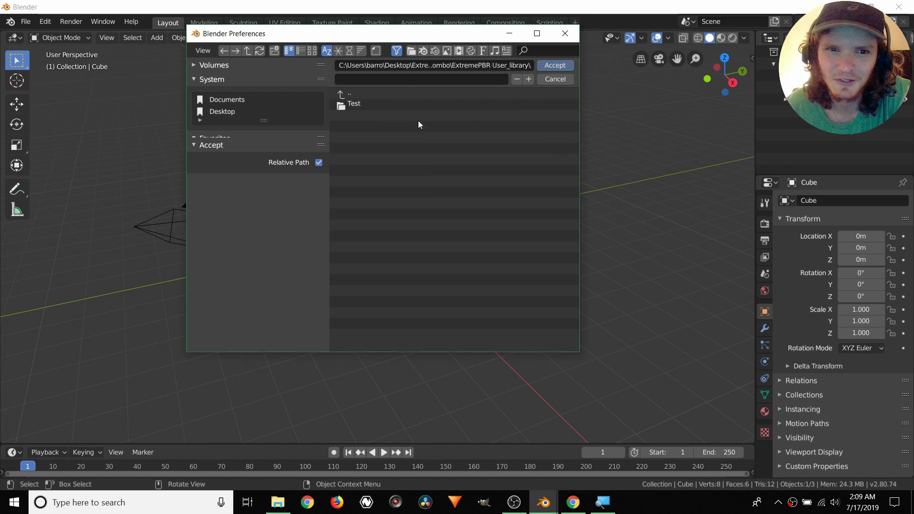
pyautogui.click(551, 64)
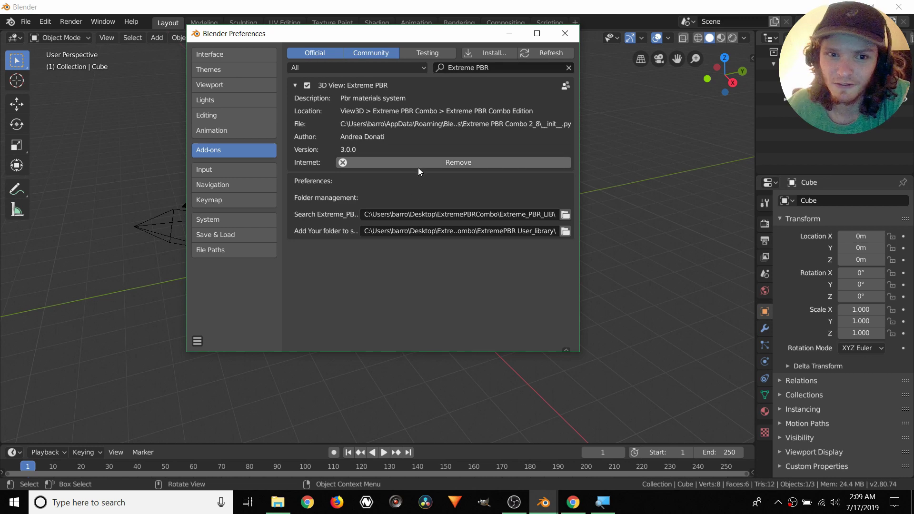
# Close the preferences and show the Extreme PBR Combo tools in the 3D viewport's sidebar
pyautogui.click(564, 39)
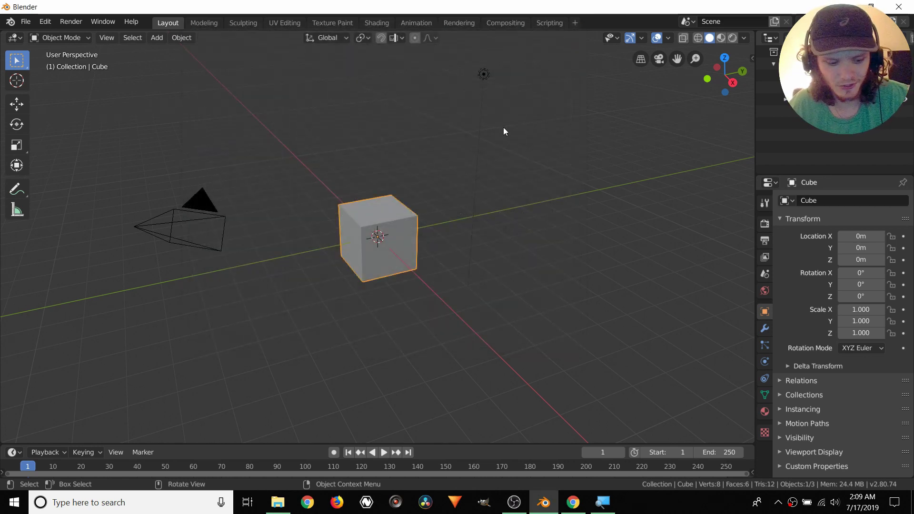
pyautogui.press('n')
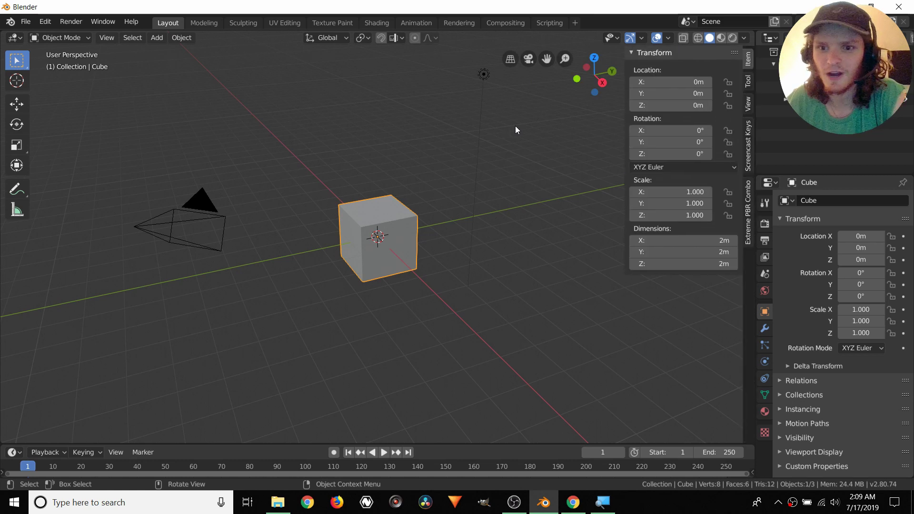
pyautogui.click(748, 211)
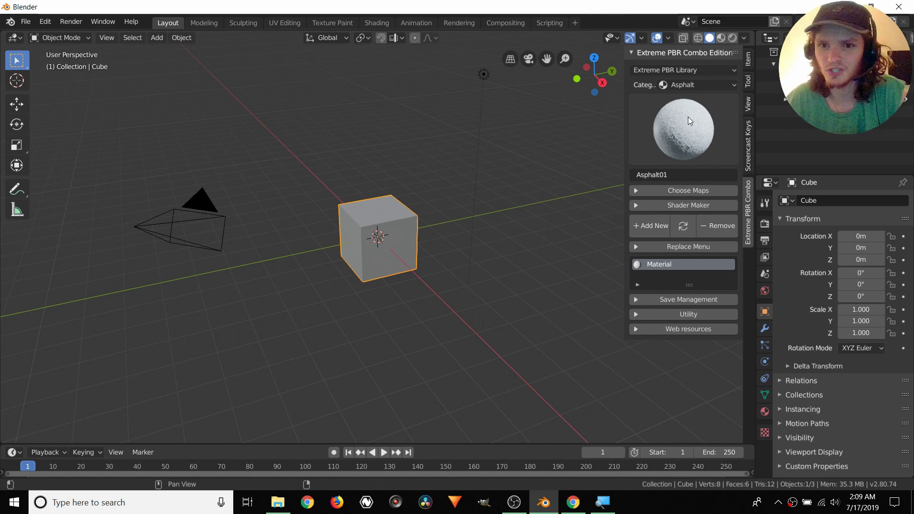
# Switch the material category to Street and browse the road materials in it
pyautogui.click(678, 87)
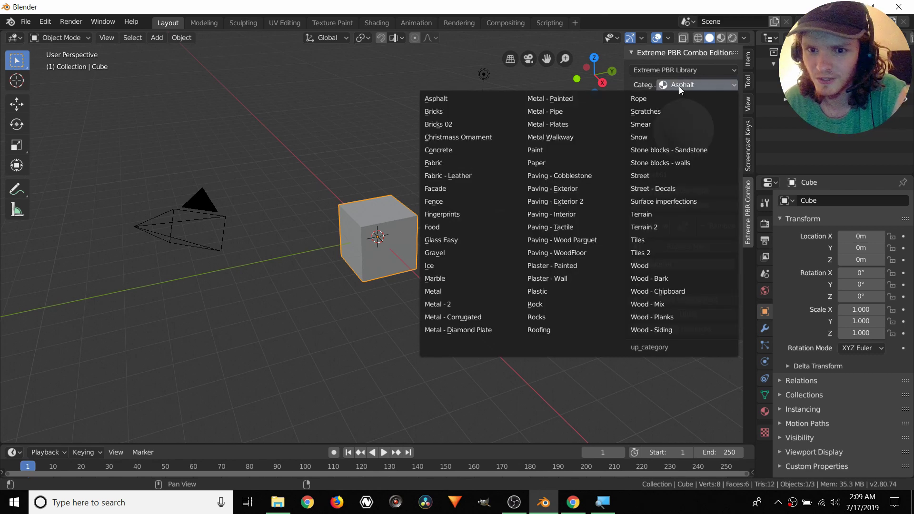
pyautogui.click(655, 175)
pyautogui.click(694, 124)
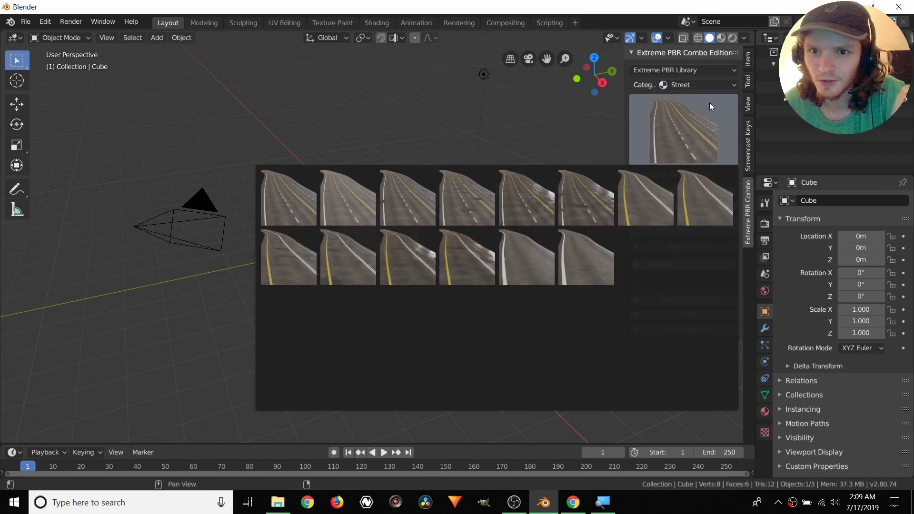
pyautogui.click(699, 85)
# Switch from the Extreme PBR Library to User Lib and browse the materials in its Test category
pyautogui.click(662, 71)
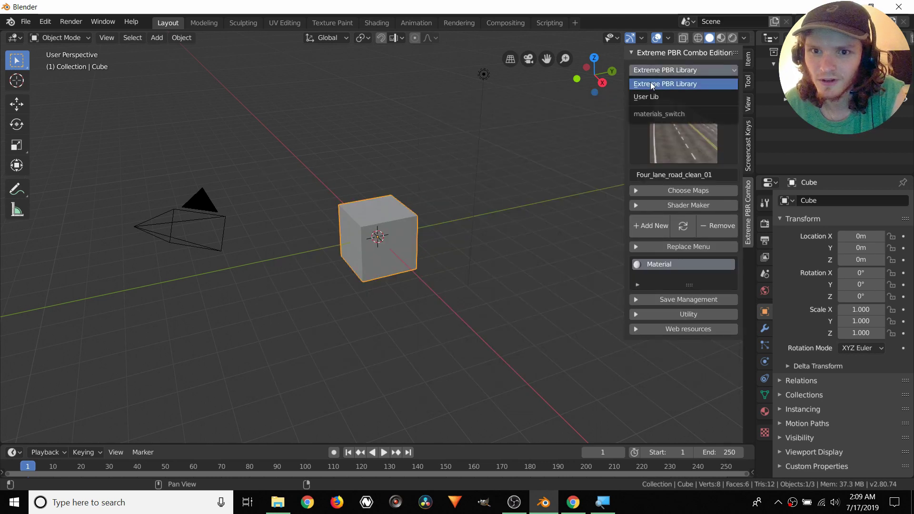
pyautogui.click(645, 91)
pyautogui.click(689, 109)
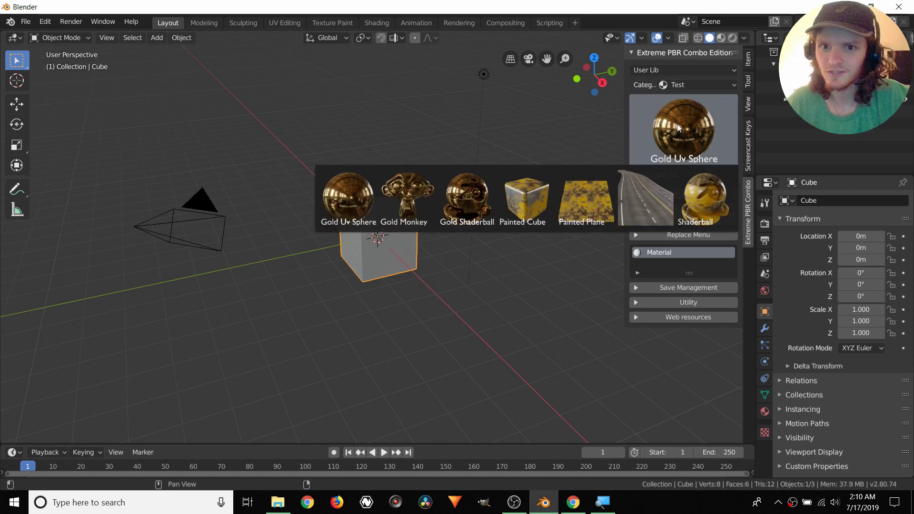
pyautogui.click(676, 123)
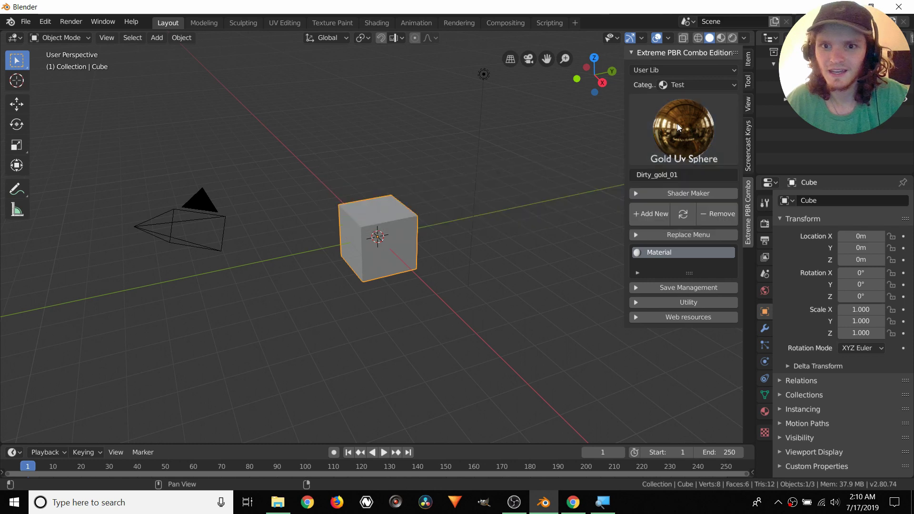
# Open the preferences and save the current add-on configuration so it is kept after a restart
pyautogui.click(52, 21)
pyautogui.click(95, 183)
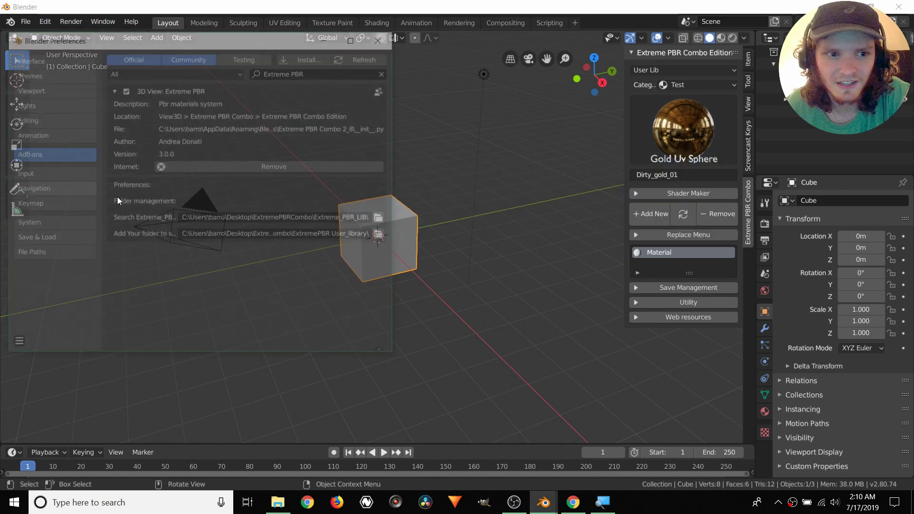
pyautogui.moveTo(218, 41); pyautogui.dragTo(430, 33)
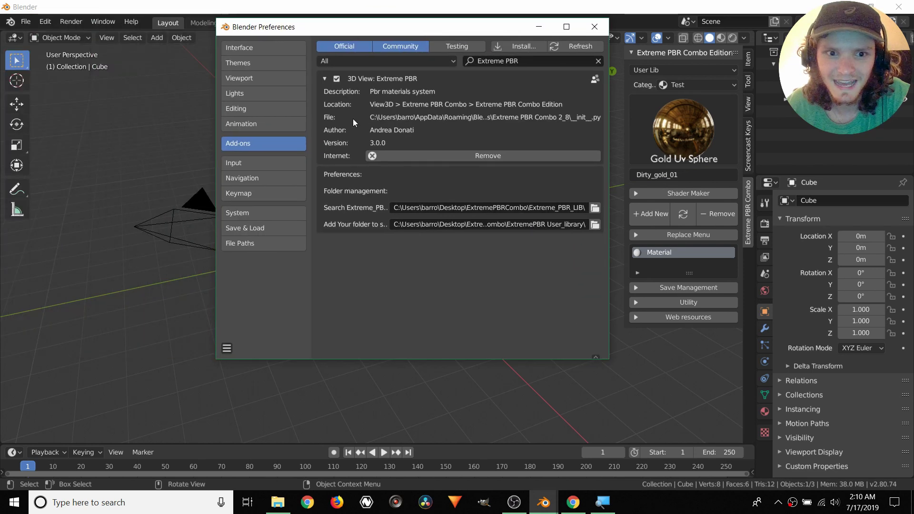
pyautogui.click(228, 347)
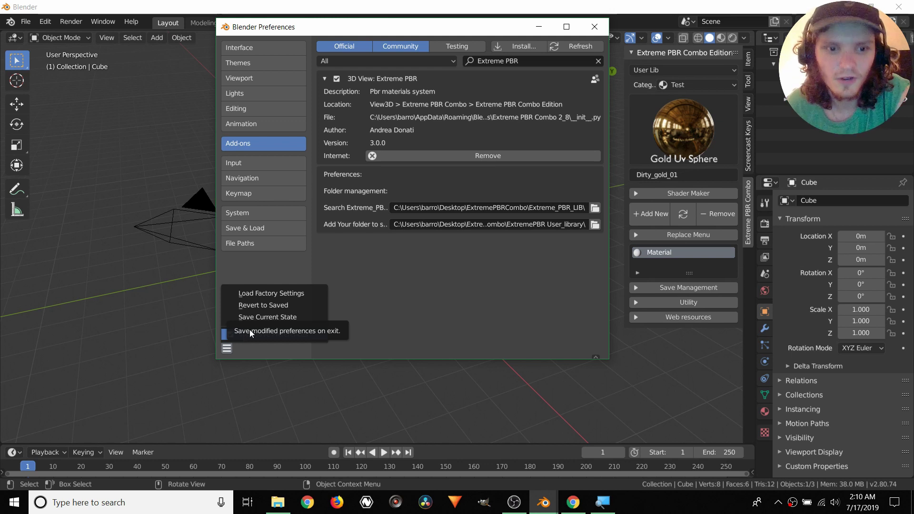
pyautogui.click(261, 318)
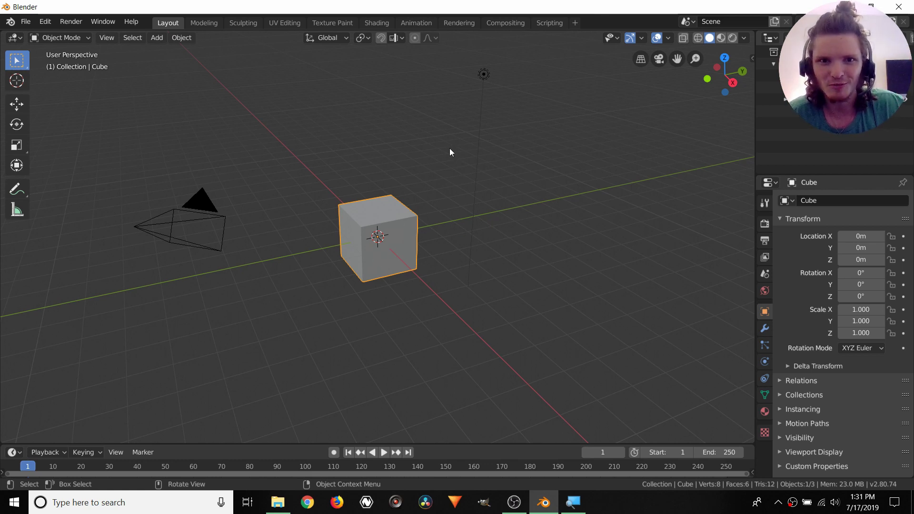
# Show the Extreme PBR Combo tools in the 3D viewport's sidebar and check which libraries can be chosen
pyautogui.press('n')
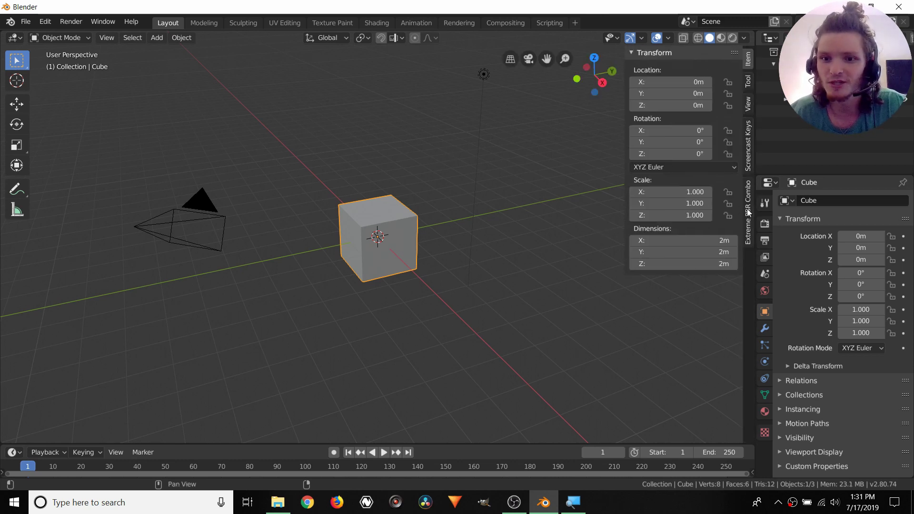
pyautogui.click(751, 209)
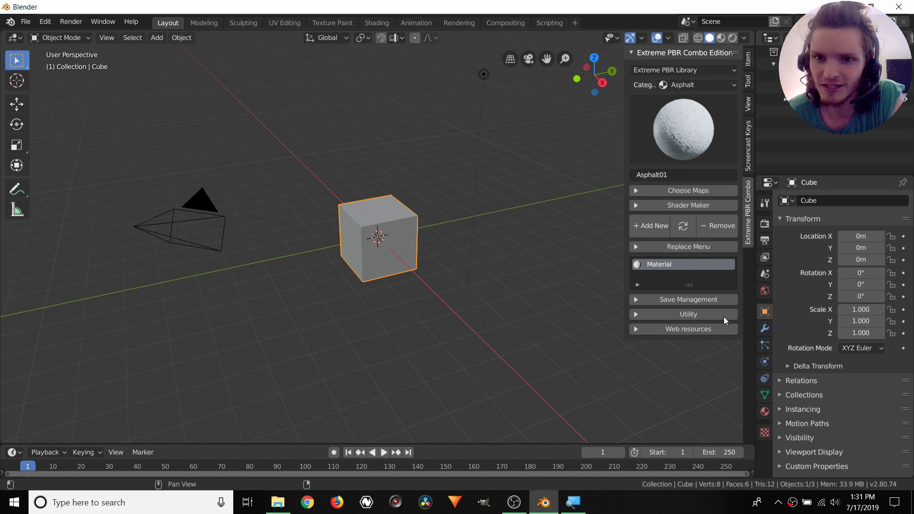
pyautogui.click(675, 69)
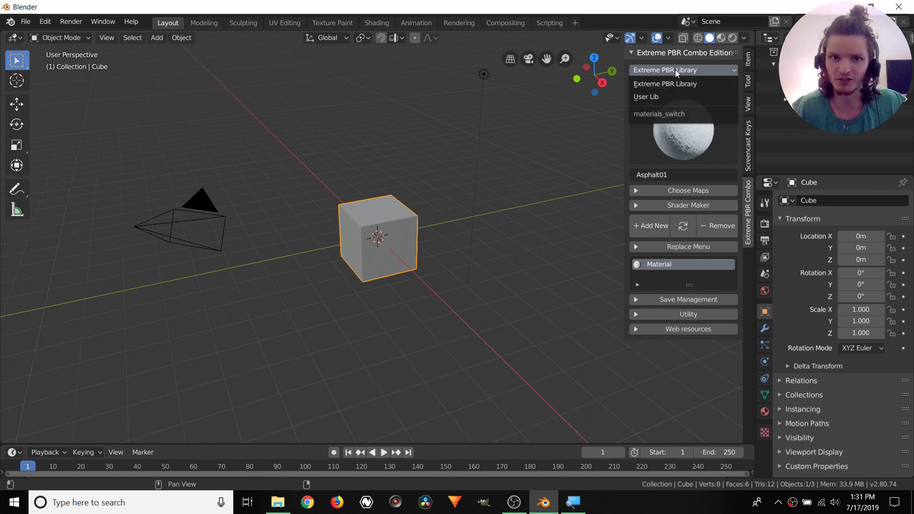
pyautogui.click(675, 70)
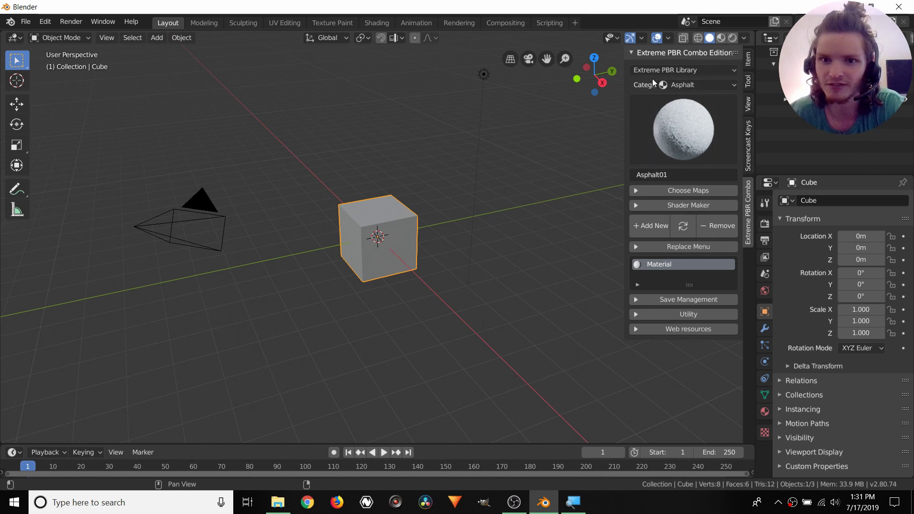
# Browse the Asphalt material previews and those of the Paving - Exterior 2 category
pyautogui.click(681, 114)
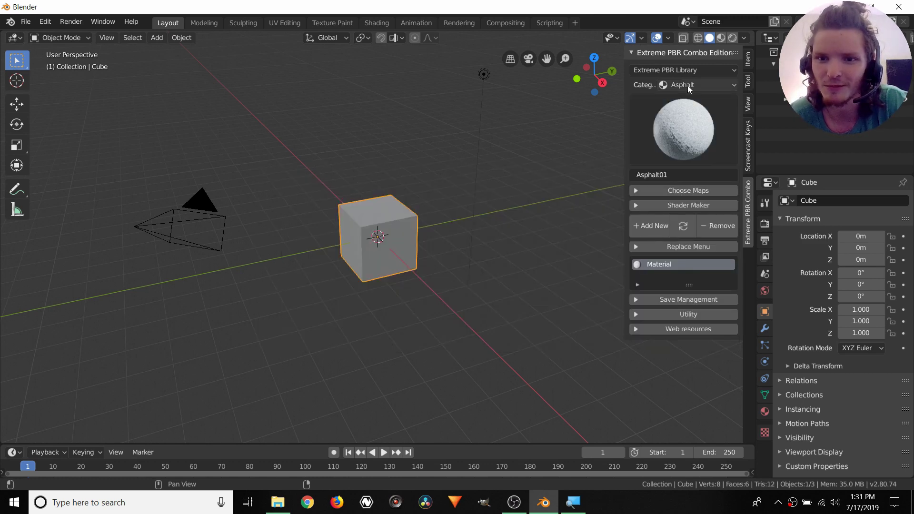
pyautogui.click(687, 84)
pyautogui.click(552, 202)
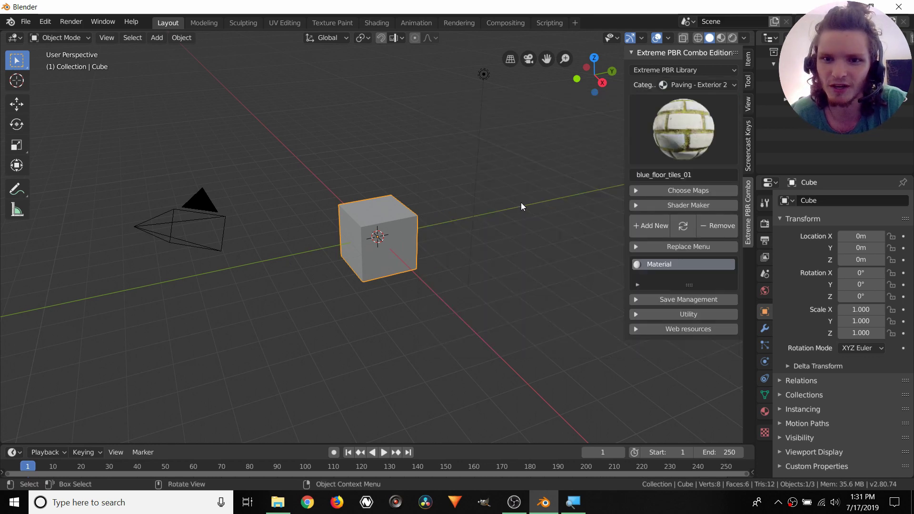
pyautogui.click(693, 135)
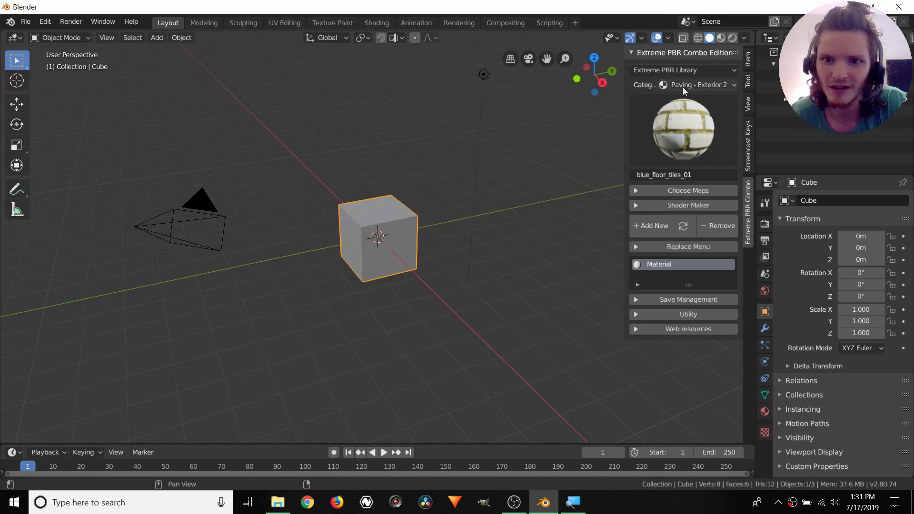
# Set the material category to Ice and pick the Ice02 material
pyautogui.click(681, 85)
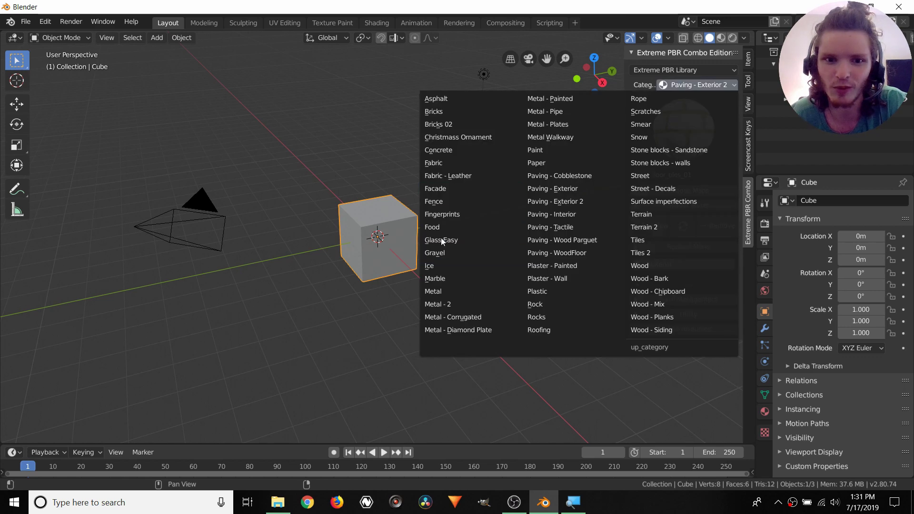
pyautogui.click(435, 263)
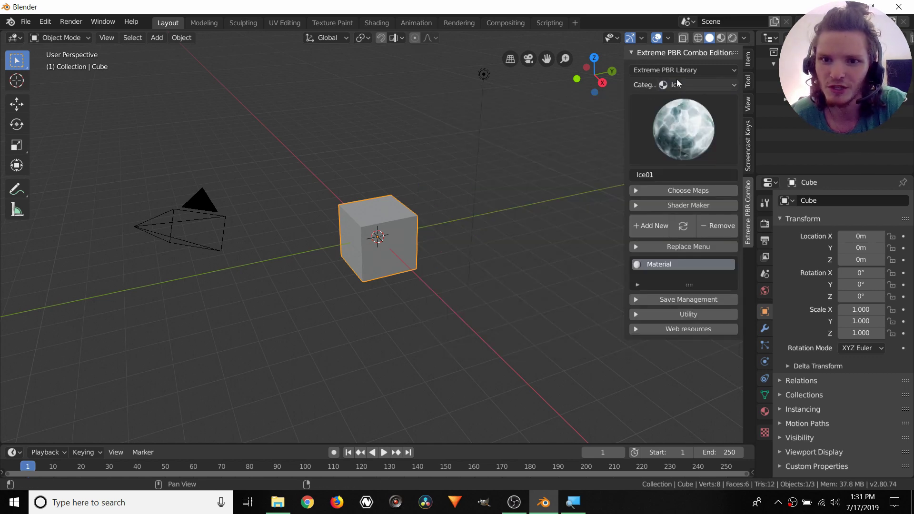
pyautogui.click(681, 122)
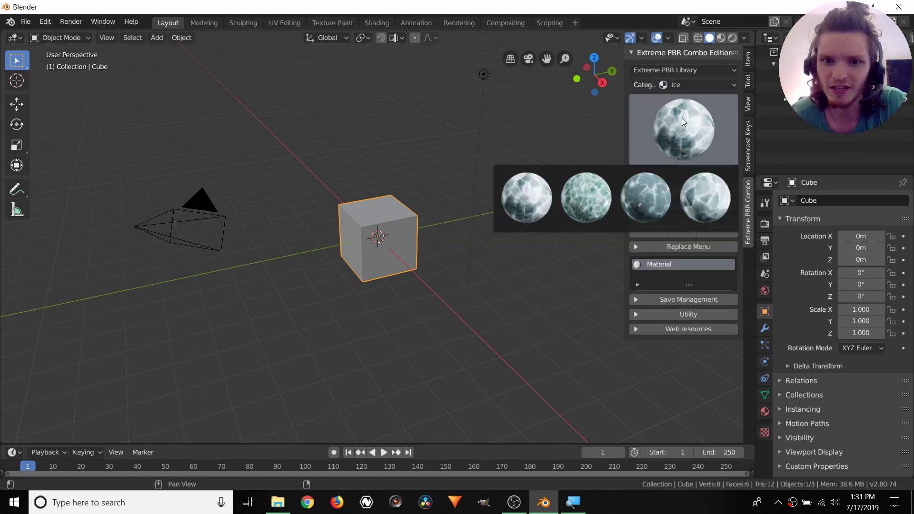
pyautogui.click(594, 191)
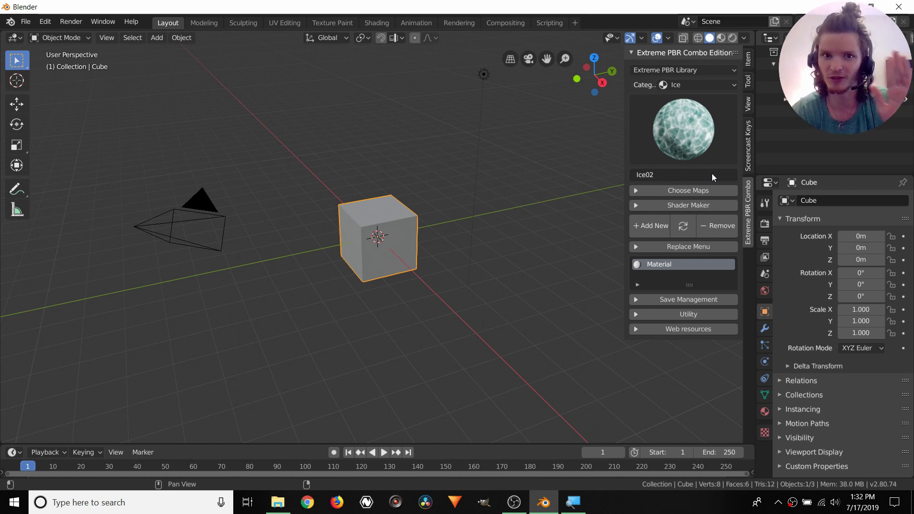
# Select the camera and the cube in turn to compare which materials are assigned to each
pyautogui.scroll(2, 418, 232)
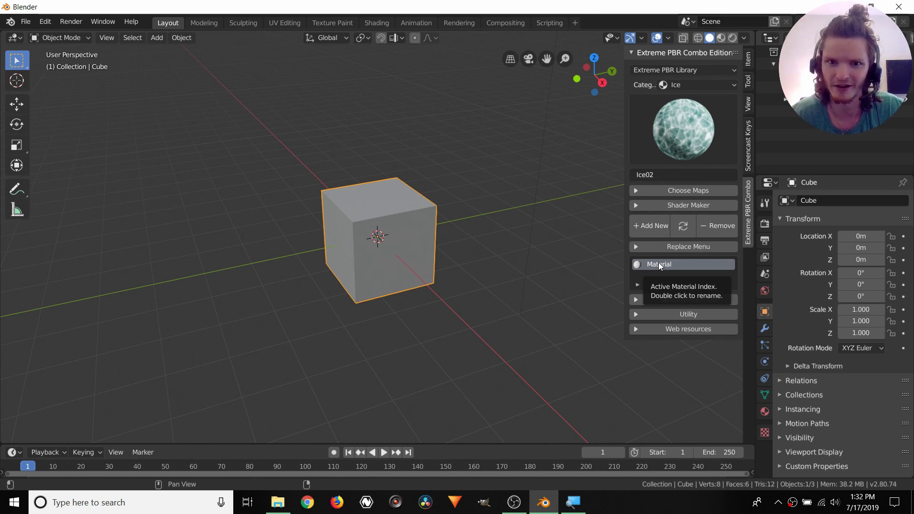
pyautogui.click(234, 120)
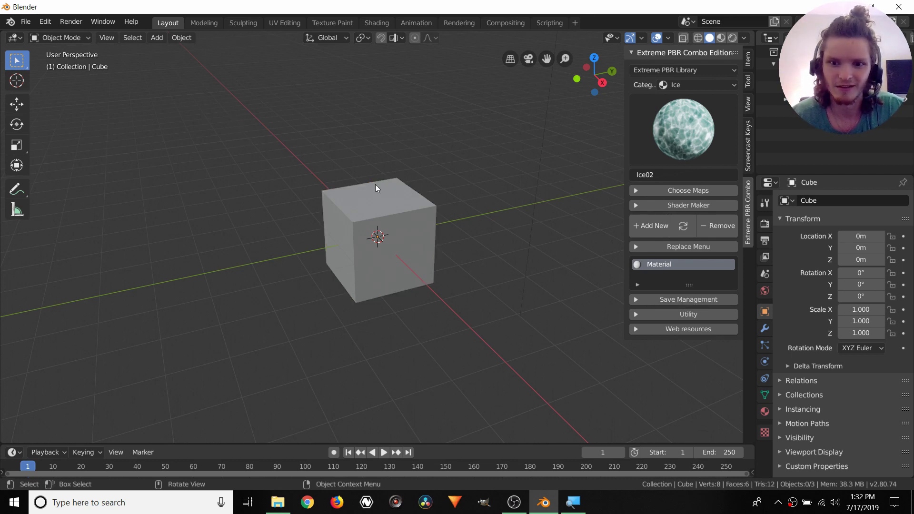
pyautogui.scroll(-8, 330, 210)
pyautogui.click(344, 232)
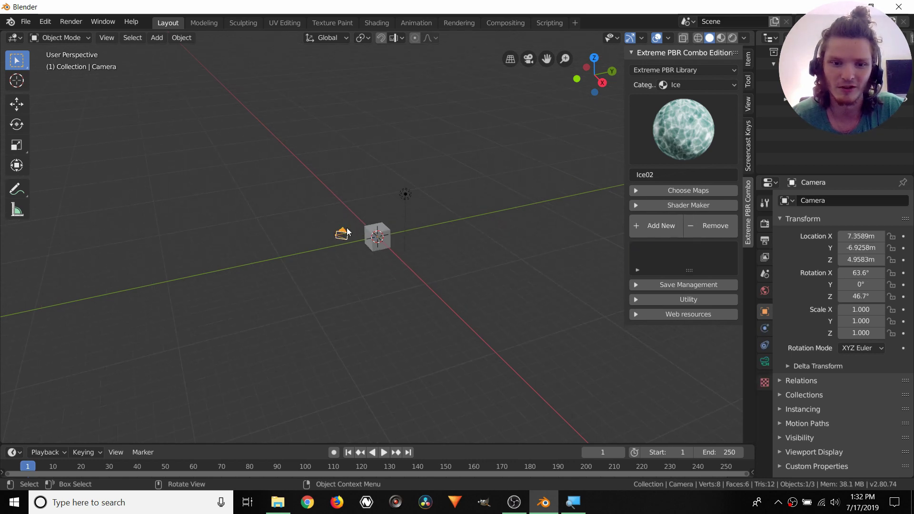
pyautogui.scroll(3, 285, 193)
pyautogui.scroll(1, 299, 233)
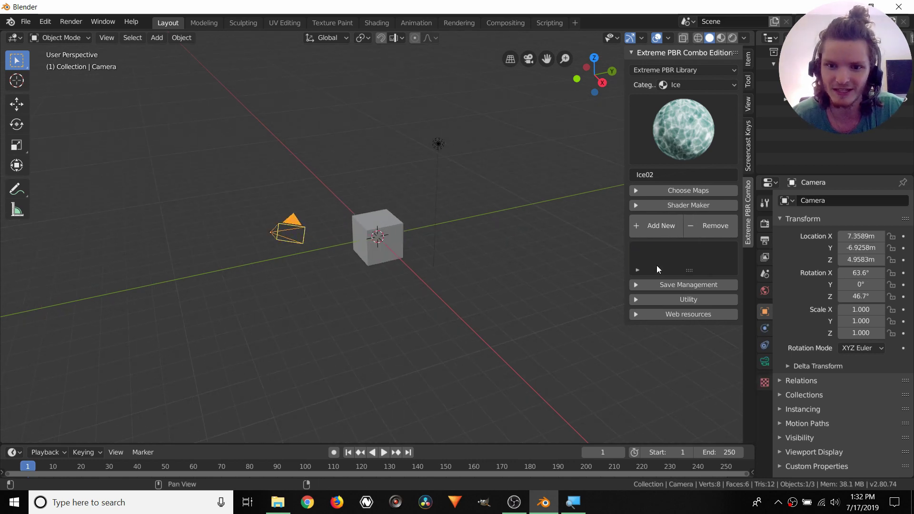
pyautogui.click(388, 238)
pyautogui.scroll(2, 523, 266)
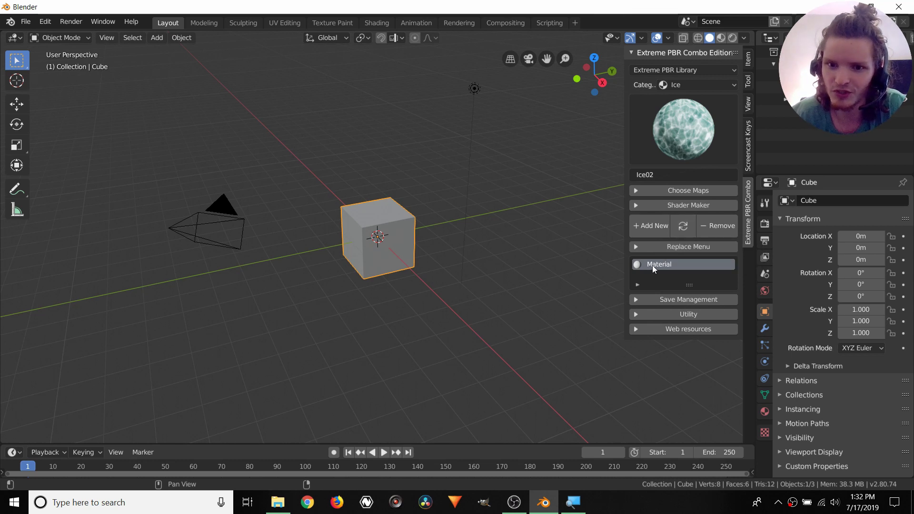
# Remove the cube's default material and add Ice02 to it as a new material
pyautogui.click(713, 227)
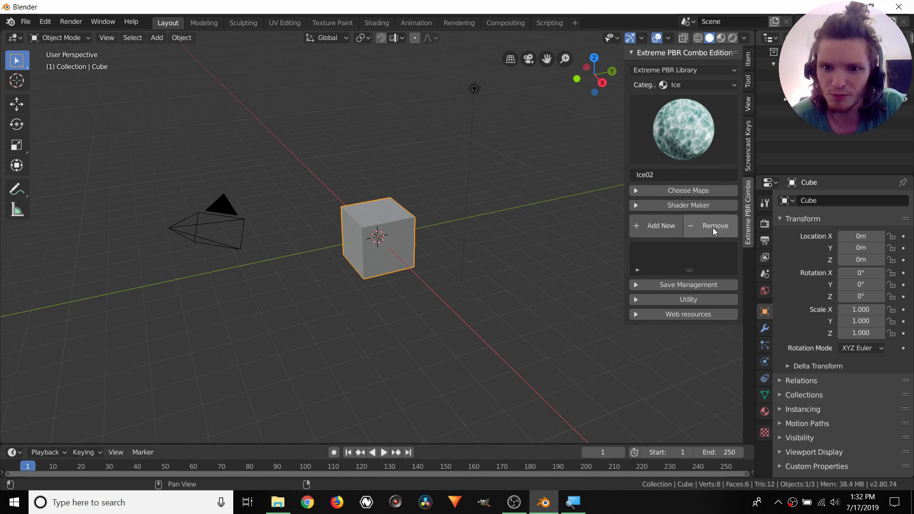
pyautogui.scroll(2, 366, 241)
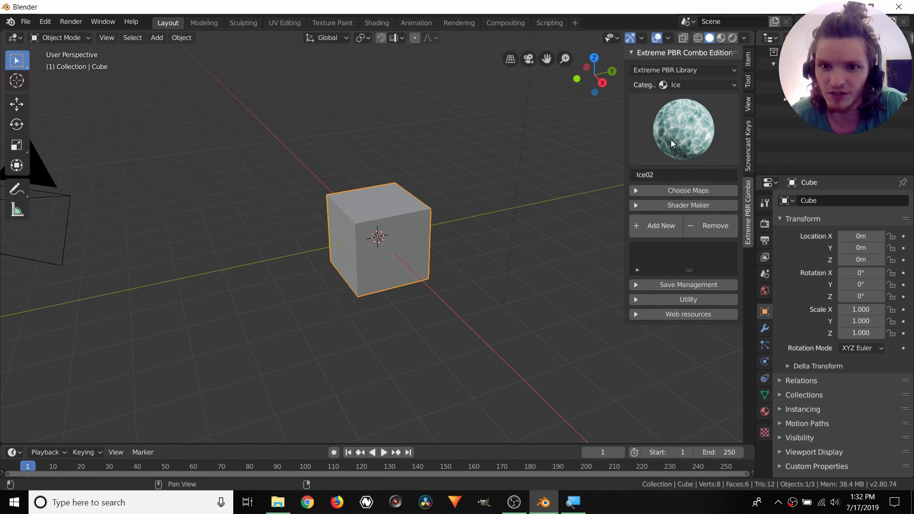
pyautogui.click(658, 219)
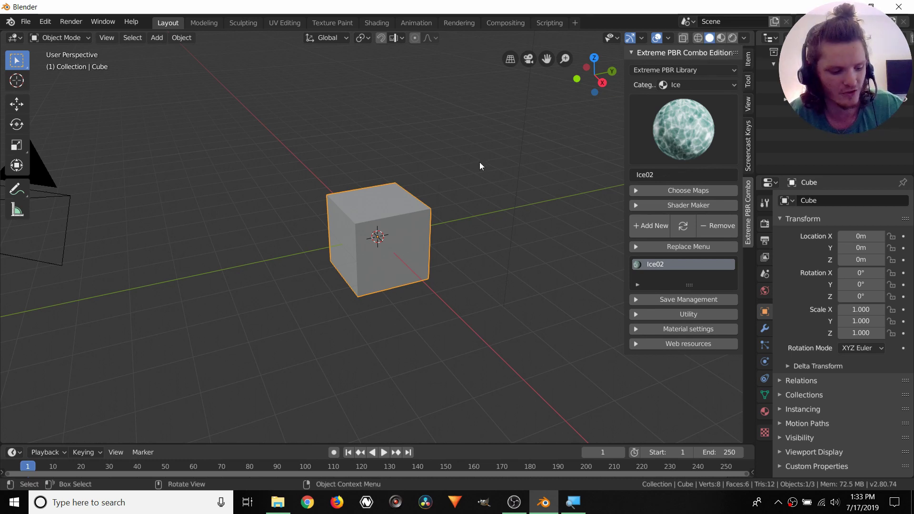
# Set the viewport shading to Rendered and inspect the ice material on the cube
pyautogui.press('z')
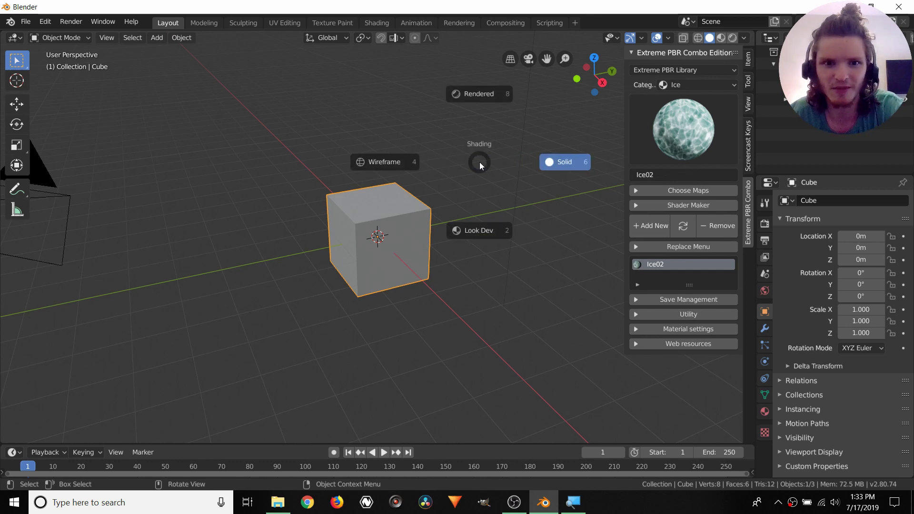
pyautogui.click(473, 95)
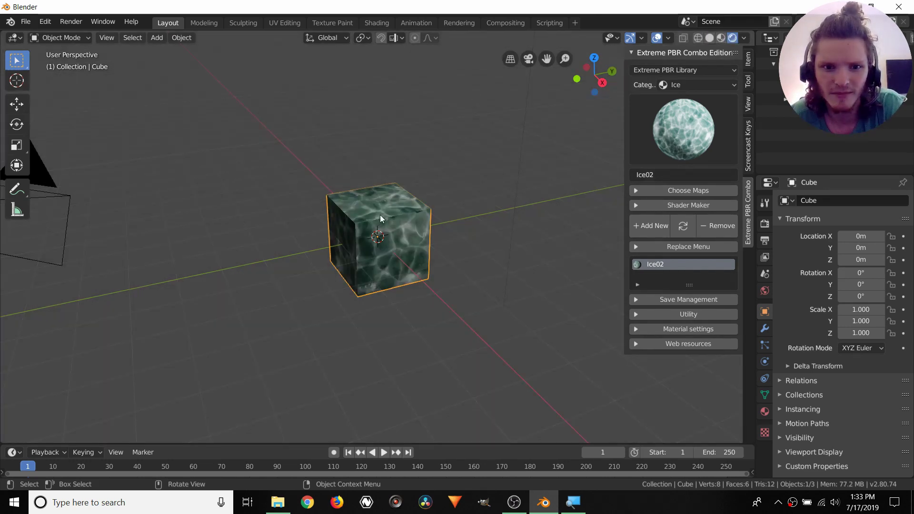
pyautogui.scroll(3, 380, 215)
pyautogui.scroll(-6, 402, 246)
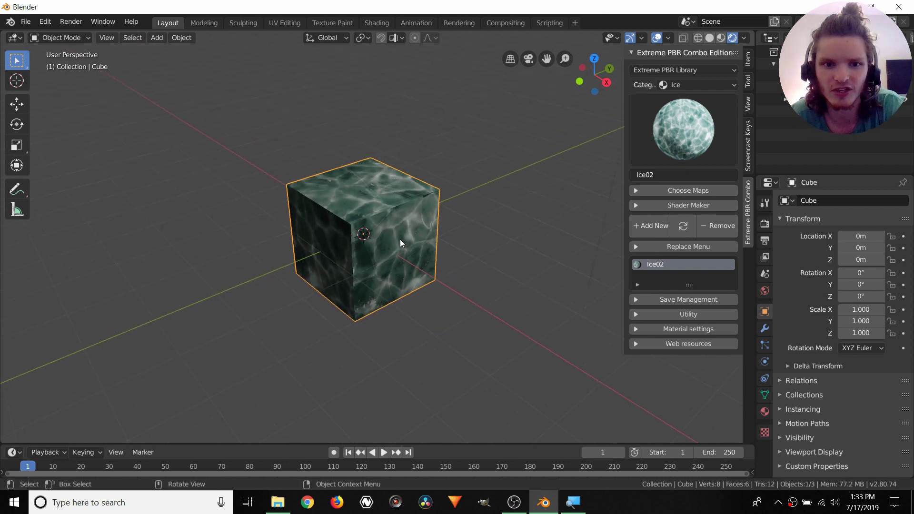
# Move the light closer to the cube, to about X 3.47 m, Y -2.46 m, Z 3.02 m
pyautogui.click(485, 97)
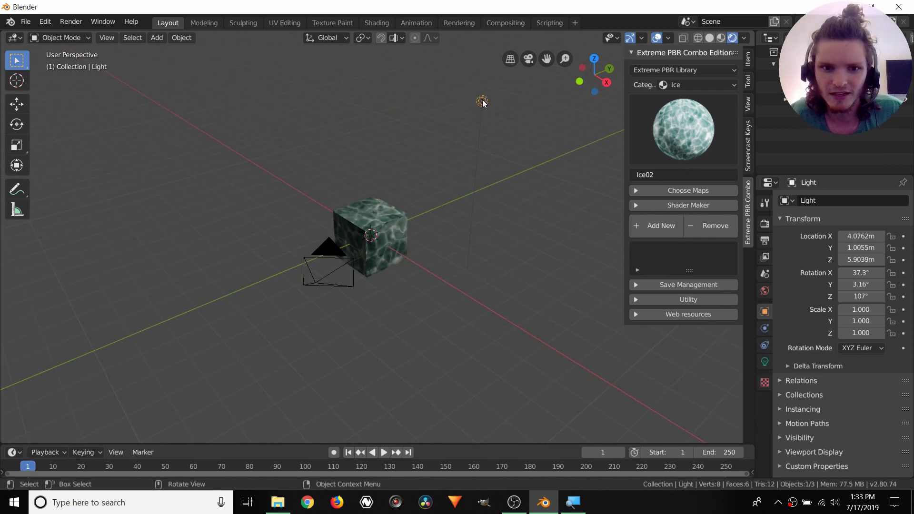
pyautogui.press('g')
pyautogui.click(374, 176)
pyautogui.scroll(3, 379, 172)
pyautogui.scroll(-1, 378, 152)
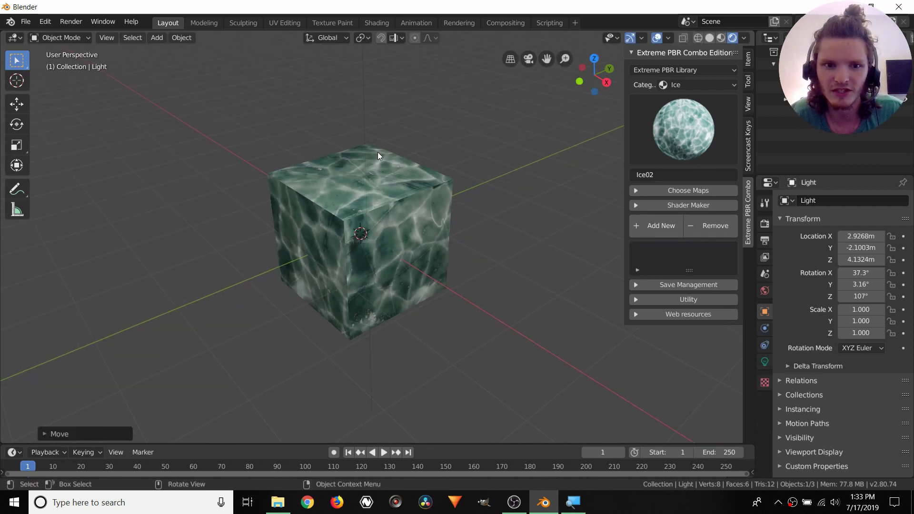
pyautogui.press('g')
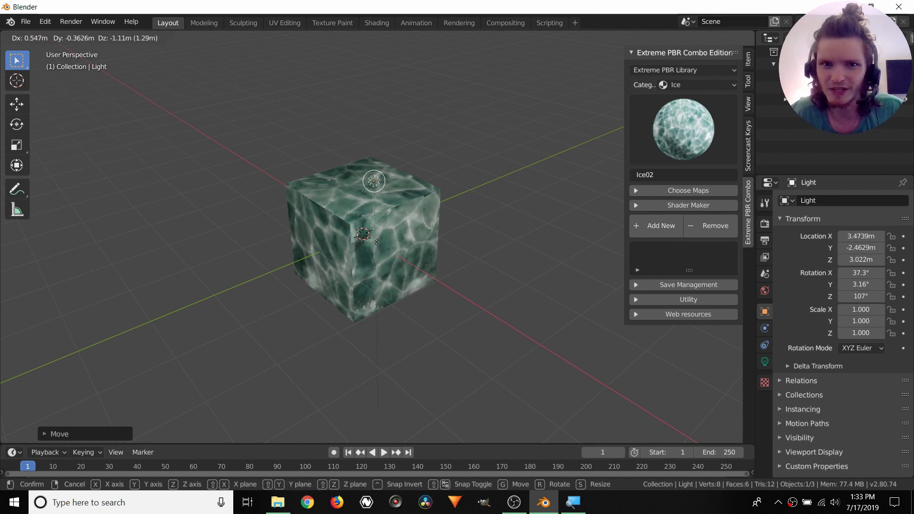
pyautogui.click(376, 244)
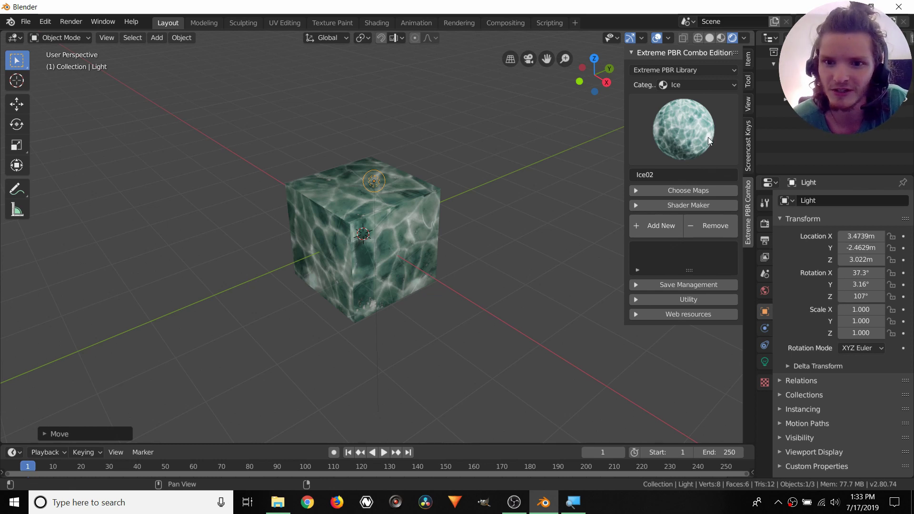
# Replace the cube's Ice02 material with a fresh Ice02 that has Diffuse, Specular, Roughness, Normal, Metal and Displace maps enabled
pyautogui.click(667, 190)
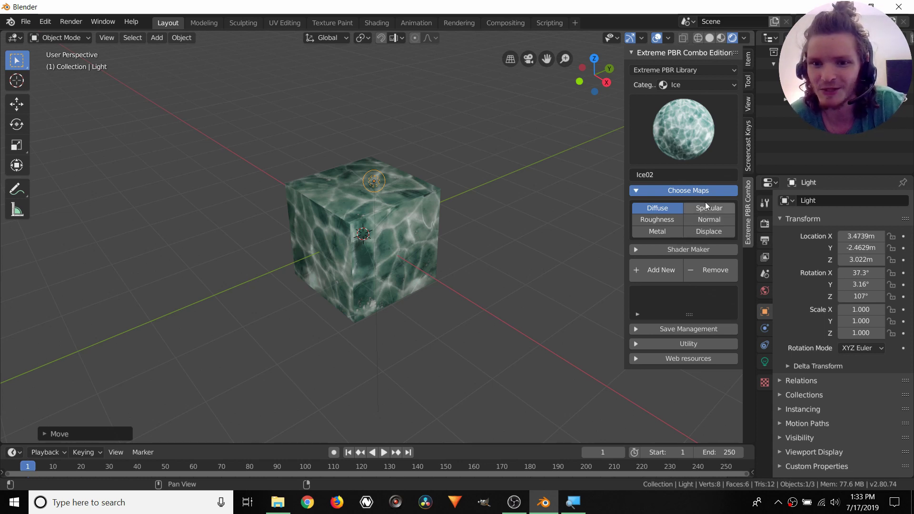
pyautogui.click(412, 201)
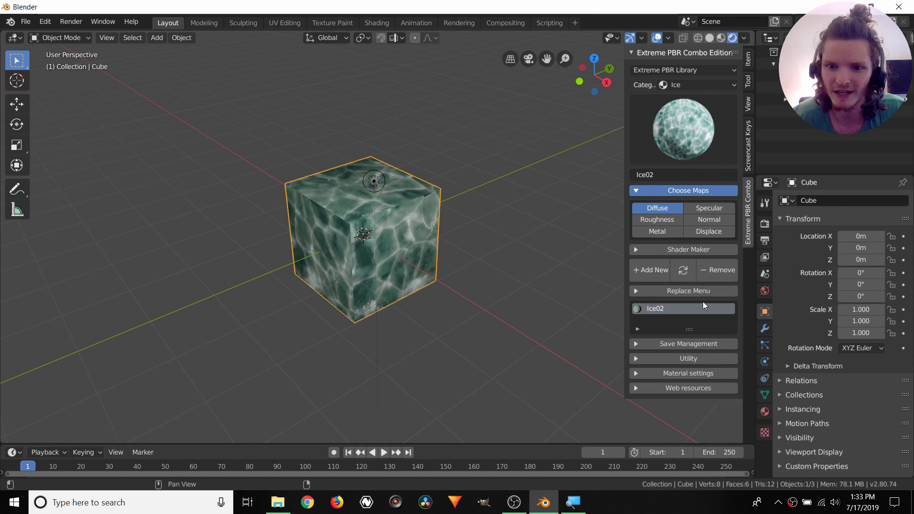
pyautogui.click(720, 269)
pyautogui.click(665, 222)
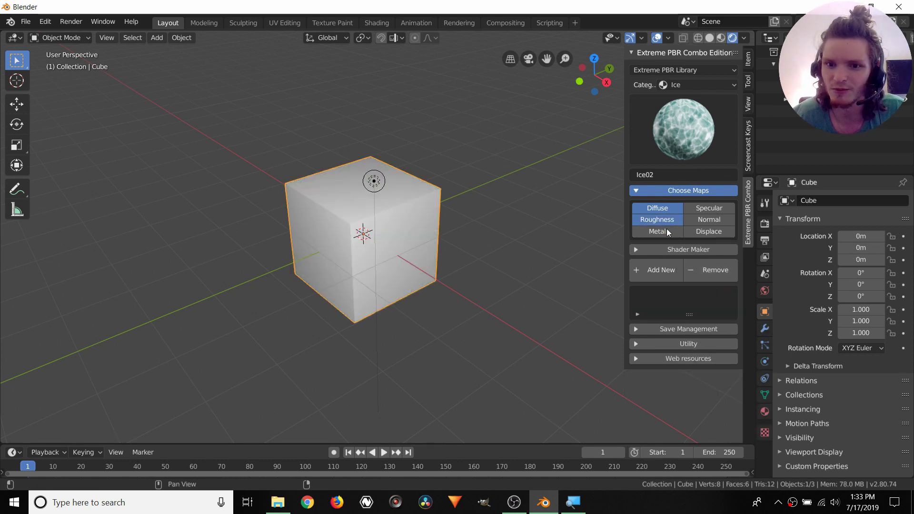
pyautogui.click(666, 230)
pyautogui.click(699, 232)
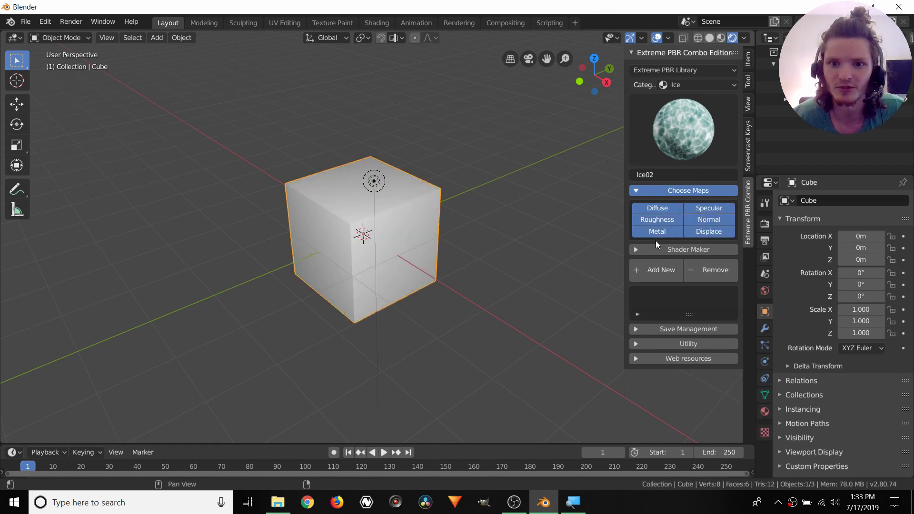
pyautogui.click(662, 274)
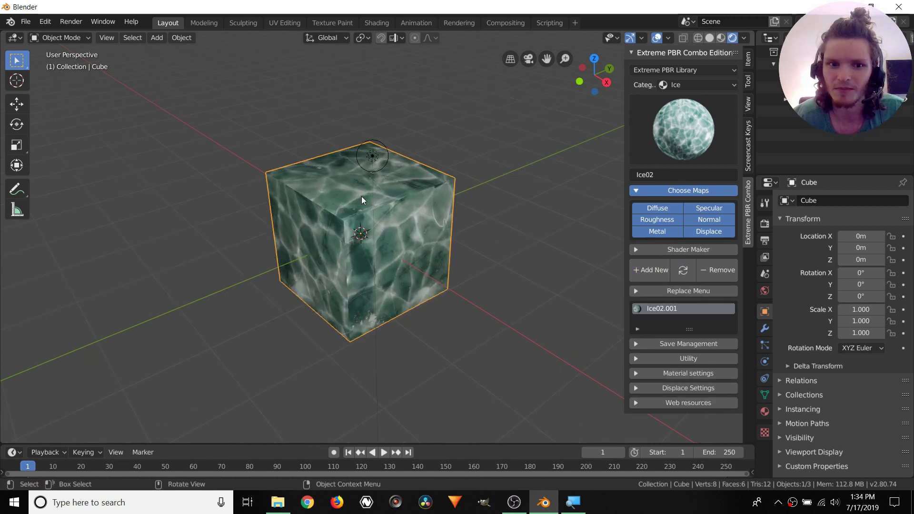
# Move the light to about X 3.72 m, Y -1.98 m, Z 3.21 m to view the ice surface
pyautogui.click(372, 157)
pyautogui.press('g')
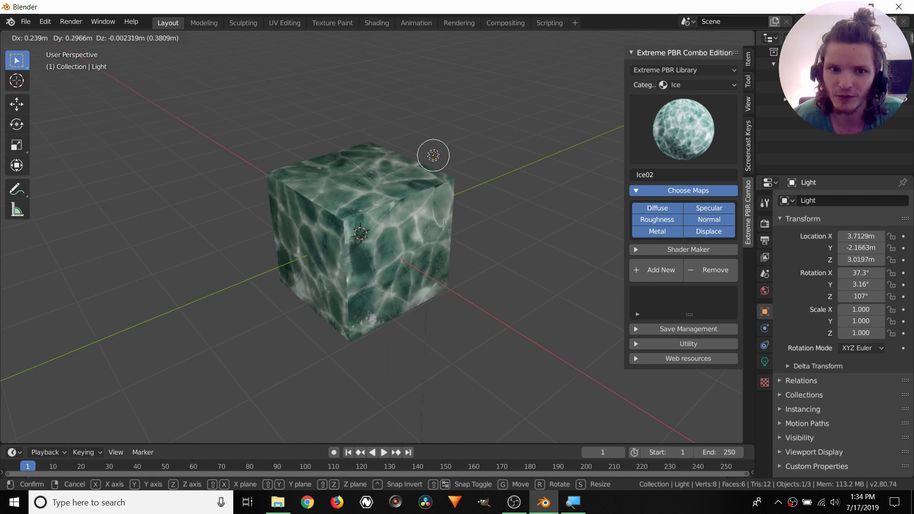
pyautogui.click(456, 123)
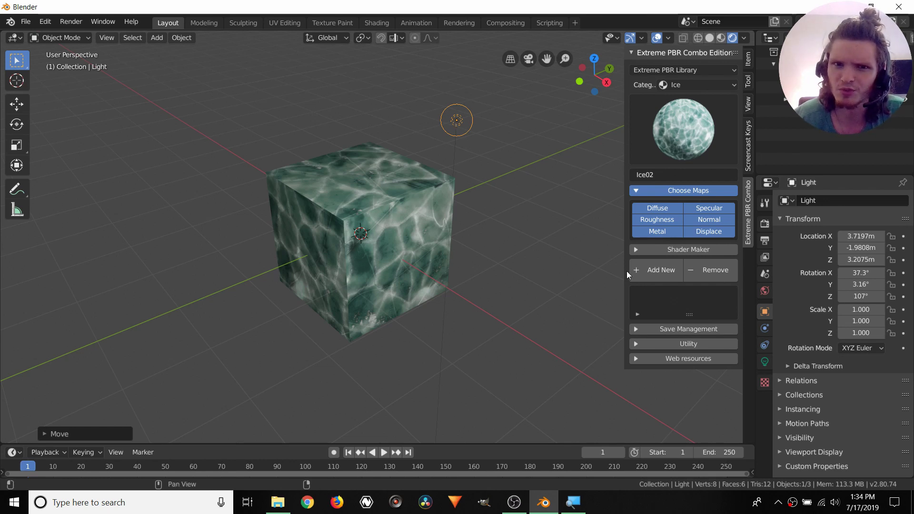
# Remove the ice material from the cube and add Rock_12 from the Rock category as its new material
pyautogui.click(330, 241)
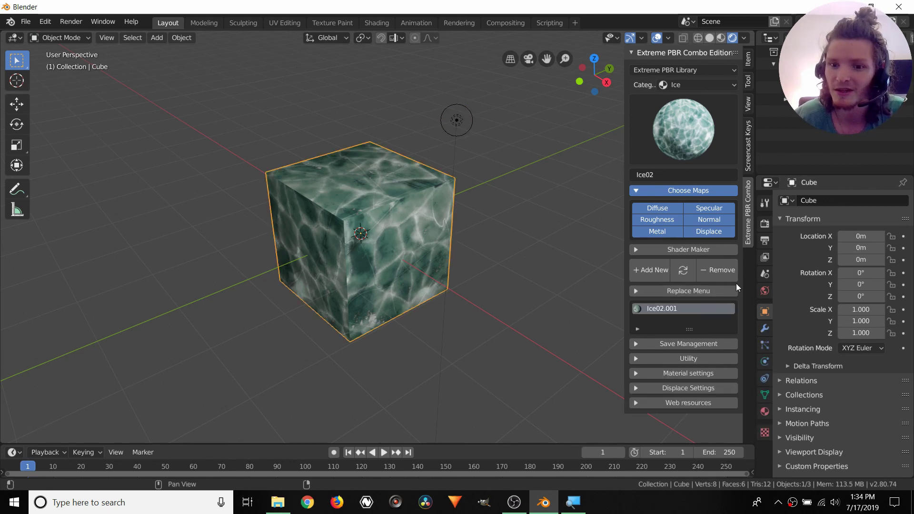
pyautogui.click(723, 272)
pyautogui.click(683, 85)
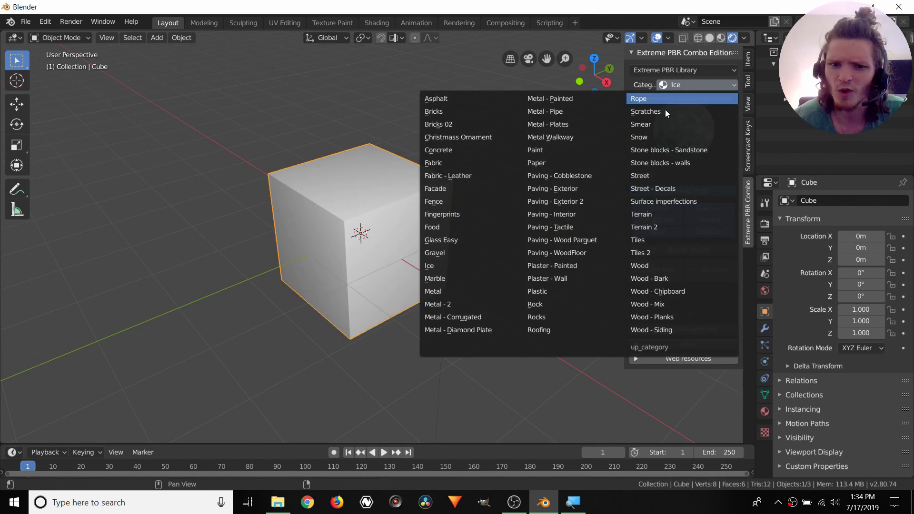
pyautogui.click(542, 305)
pyautogui.click(702, 145)
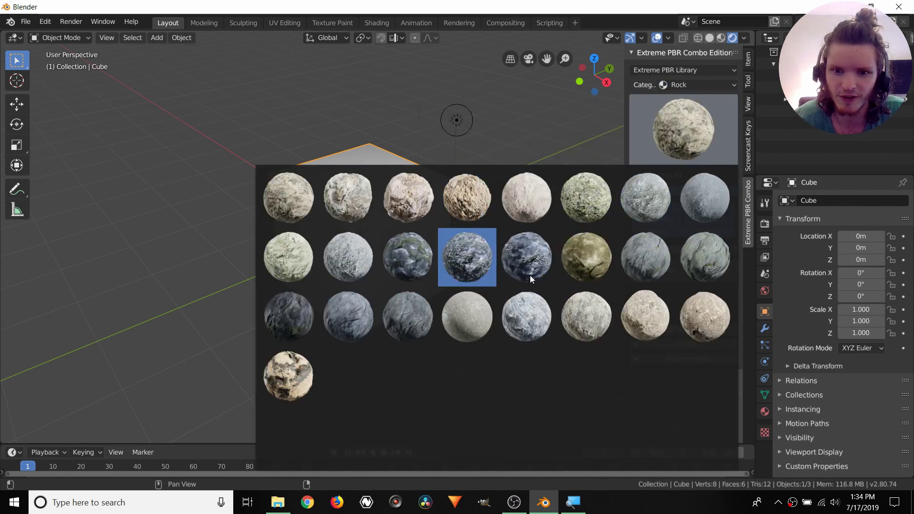
pyautogui.click(642, 369)
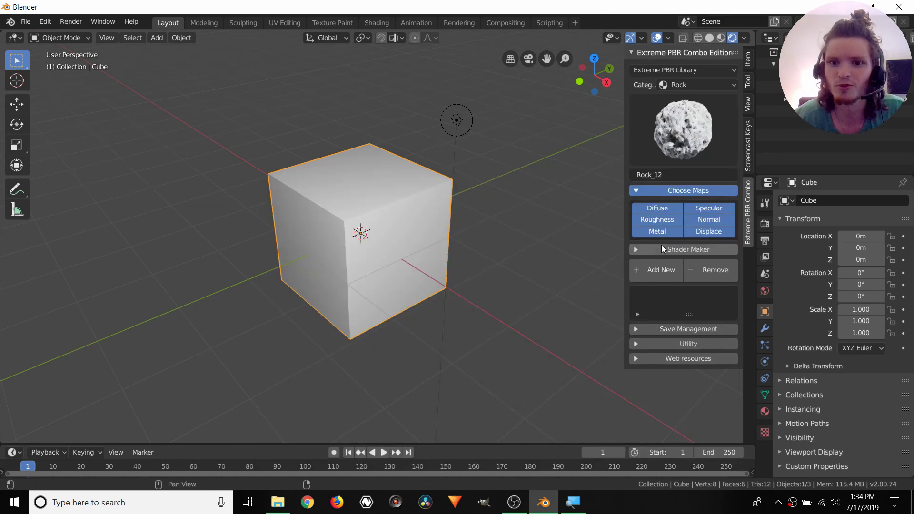
pyautogui.click(656, 268)
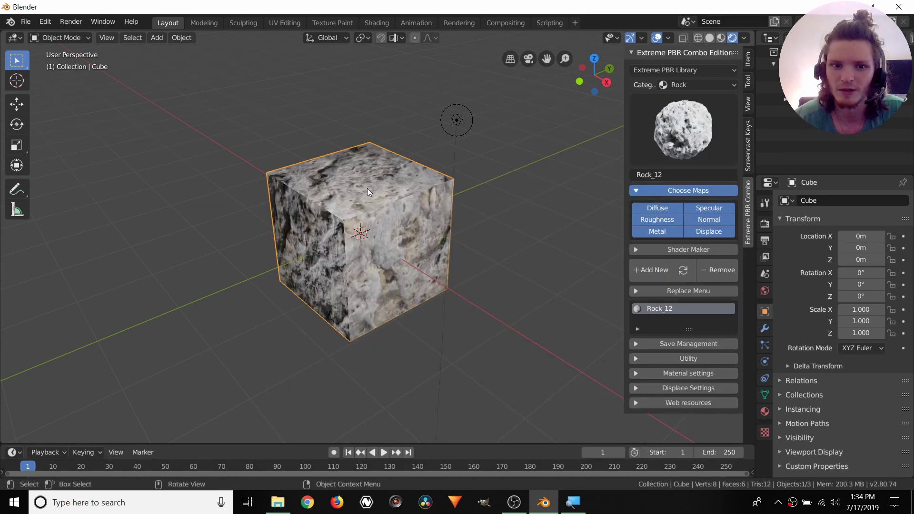
# Move the light to about X 3.47 m, Y -2.48 m, Z 3.01 m to view the rock surface
pyautogui.scroll(2, 376, 197)
pyautogui.click(491, 63)
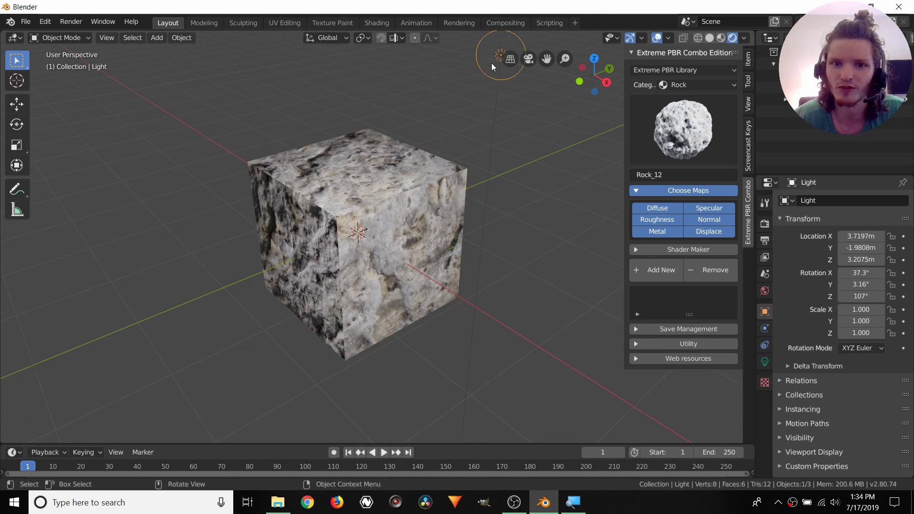
pyautogui.press('g')
pyautogui.click(358, 126)
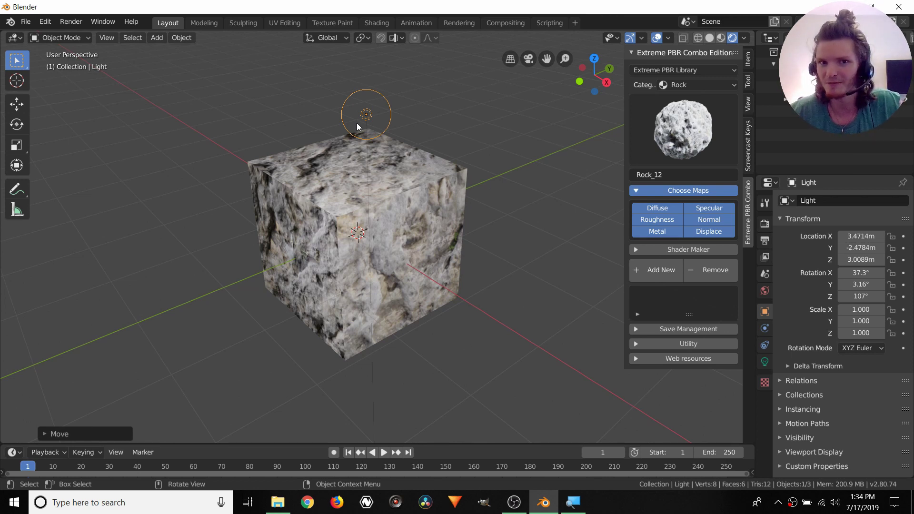
# Set the cube's Rock_12 material to Contrast 14.01, Hue color 0.518 and Bright 7.92
pyautogui.click(413, 207)
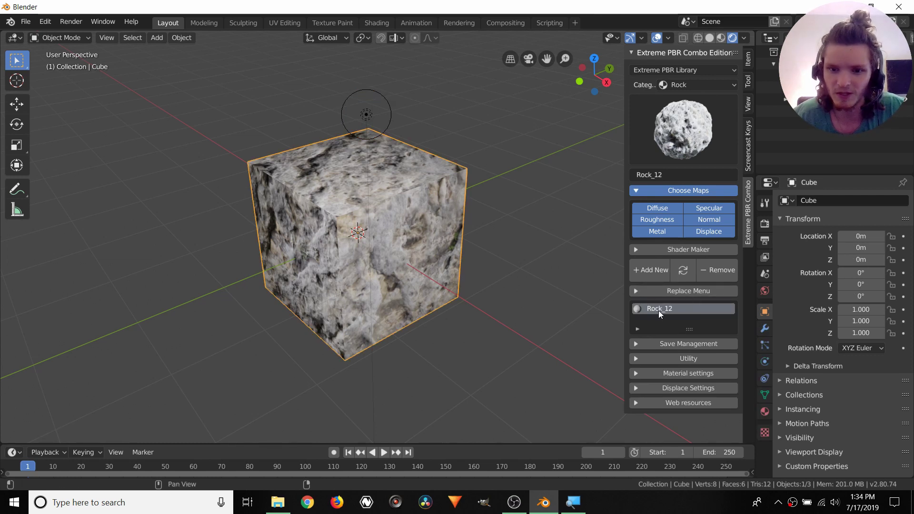
pyautogui.click(679, 372)
pyautogui.scroll(-8, 679, 372)
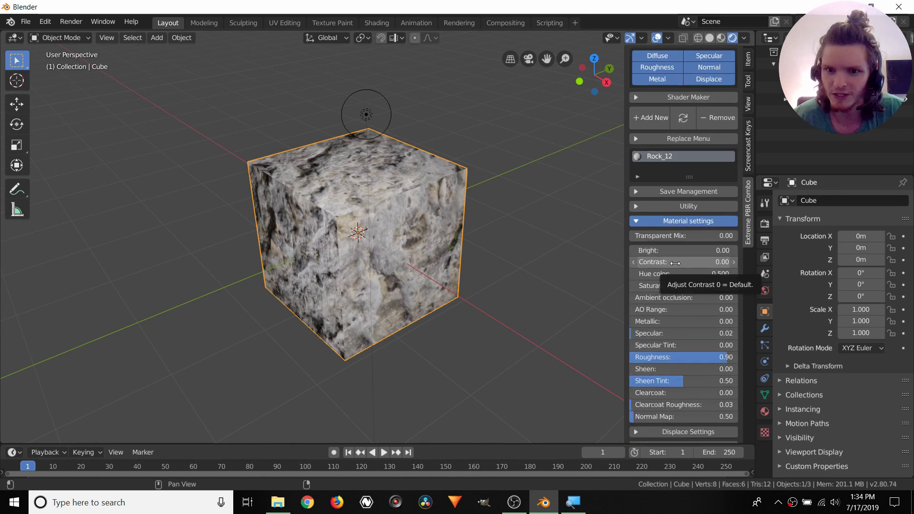
pyautogui.moveTo(675, 263)
pyautogui.mouseDown()
pyautogui.moveTo(719, 263)
pyautogui.moveTo(680, 274)
pyautogui.mouseUp()
pyautogui.scroll(3, 337, 199)
pyautogui.moveTo(371, 219)
pyautogui.mouseDown(button='middle')
pyautogui.moveTo(392, 201)
pyautogui.moveTo(388, 218)
pyautogui.mouseUp(button='middle')
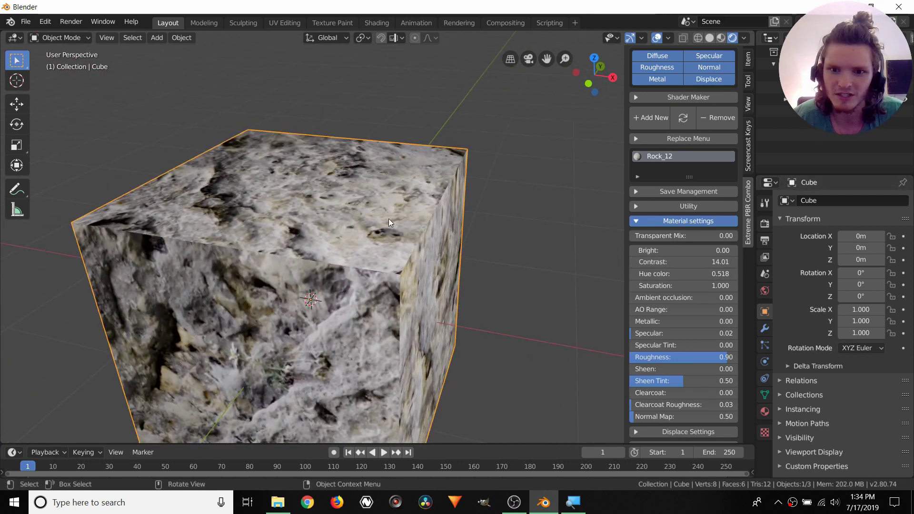
pyautogui.moveTo(680, 250)
pyautogui.mouseDown()
pyautogui.moveTo(709, 250)
pyautogui.moveTo(688, 246)
pyautogui.mouseUp()
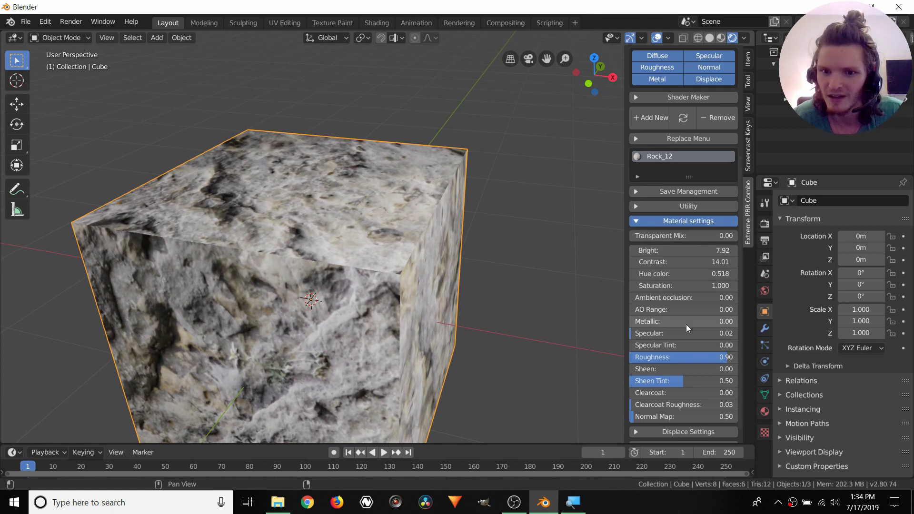
# Set the rock material's Ambient occlusion to 0.83 and its AO Range to 0.22
pyautogui.click(666, 298)
pyautogui.write('1')
pyautogui.press('Return')
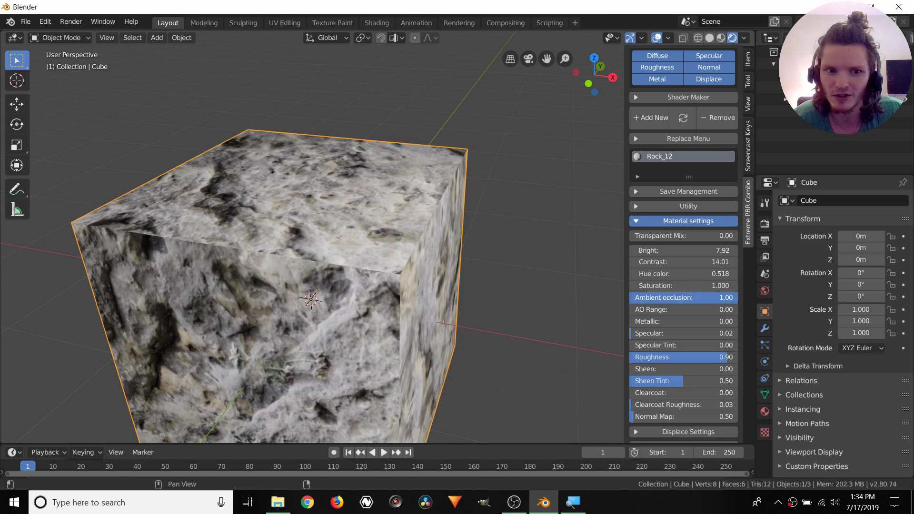
pyautogui.click(660, 311)
pyautogui.write('.53')
pyautogui.press('Return')
pyautogui.moveTo(663, 309); pyautogui.dragTo(652, 308)
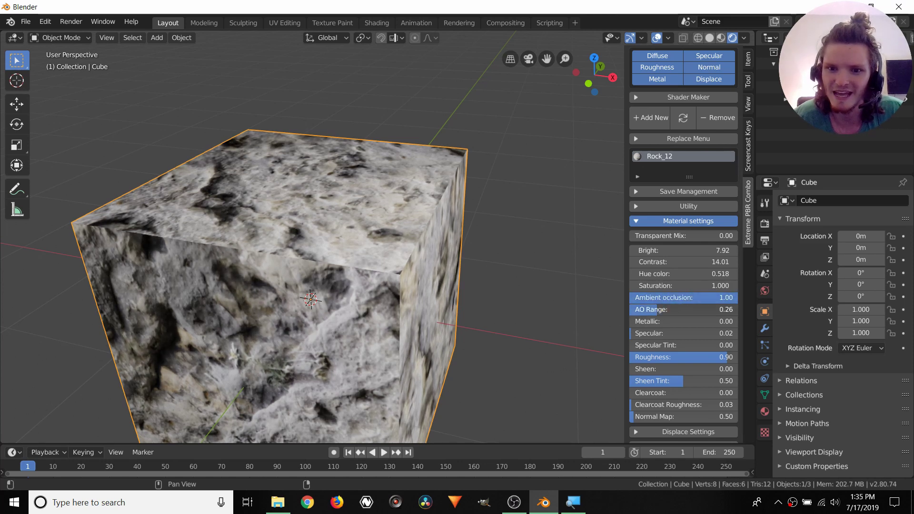
pyautogui.moveTo(721, 298); pyautogui.dragTo(721, 301)
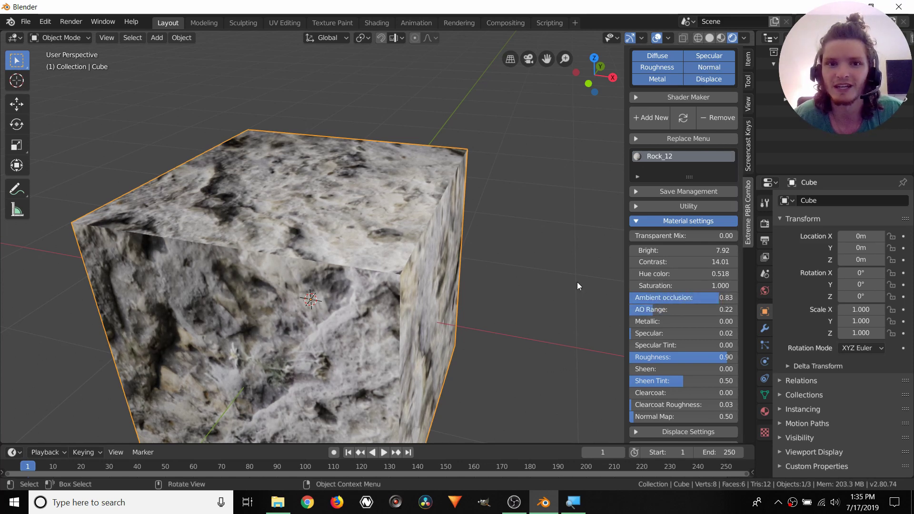
# Set the rock material's Normal Map strength to 1
pyautogui.click(682, 416)
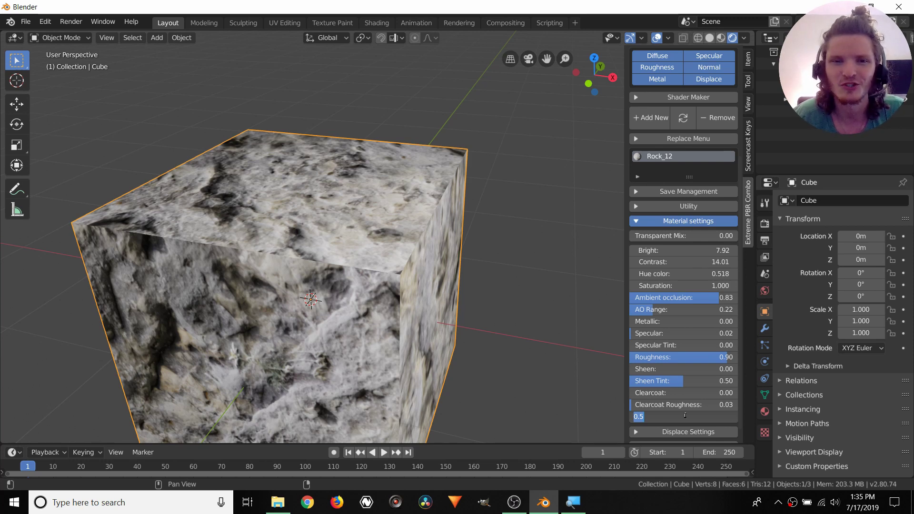
pyautogui.write('1')
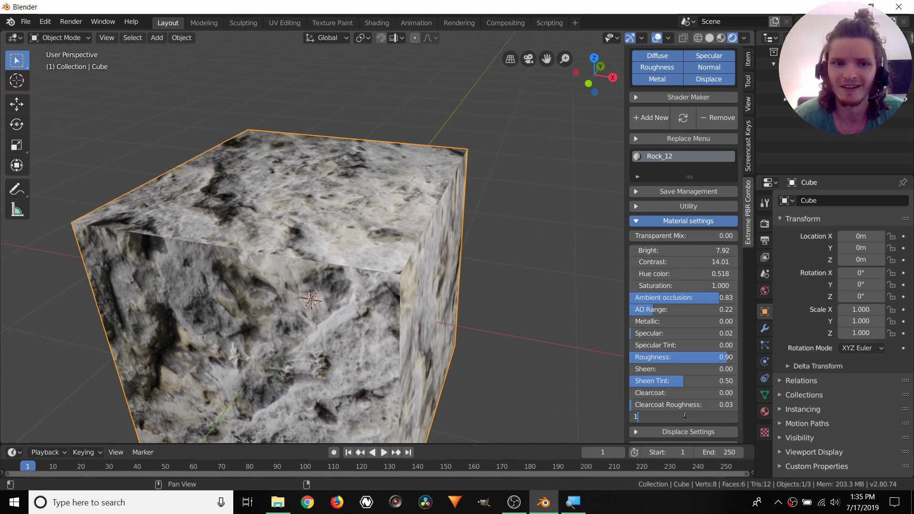
pyautogui.press('Return')
# Move the light around the rock cube to about X 1.12 m, Y -3.58 m, Z 3.02 m
pyautogui.scroll(-3, 314, 248)
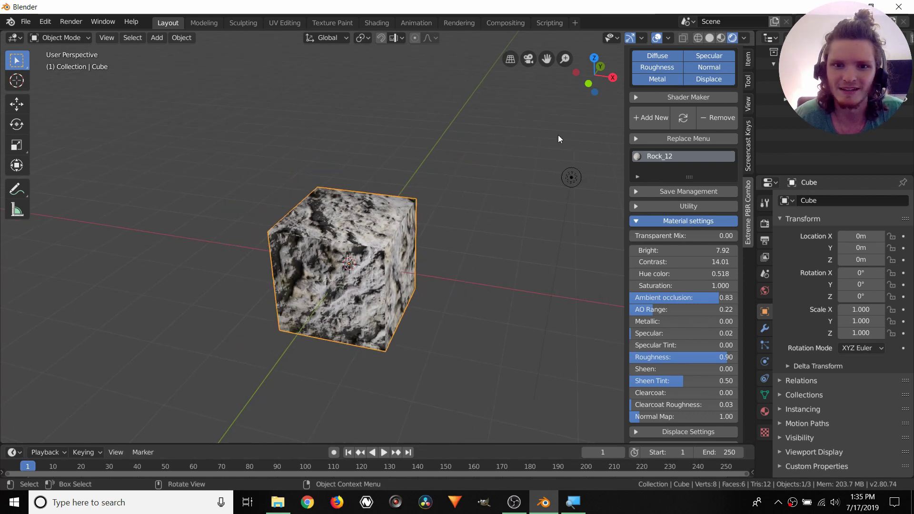
pyautogui.click(571, 177)
pyautogui.press('g')
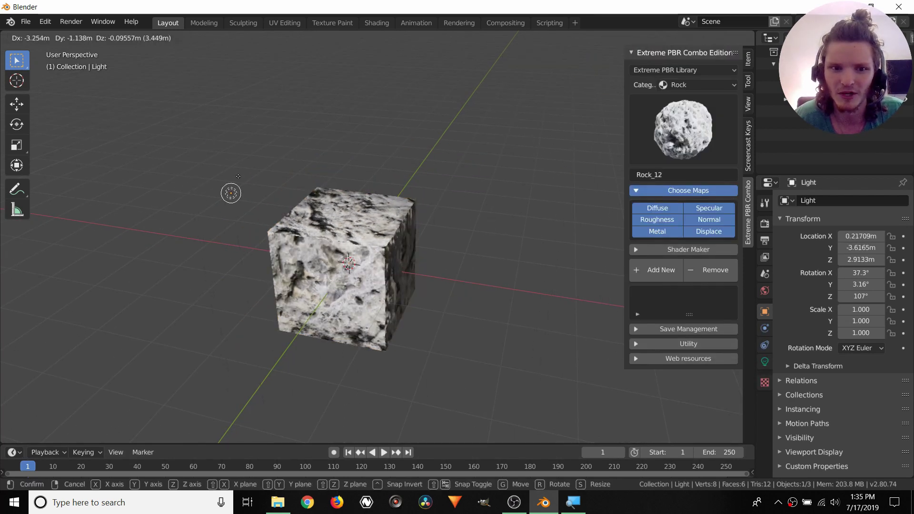
pyautogui.click(398, 159)
pyautogui.scroll(3, 397, 159)
pyautogui.moveTo(398, 159); pyautogui.dragTo(378, 193, button='middle')
pyautogui.press('g')
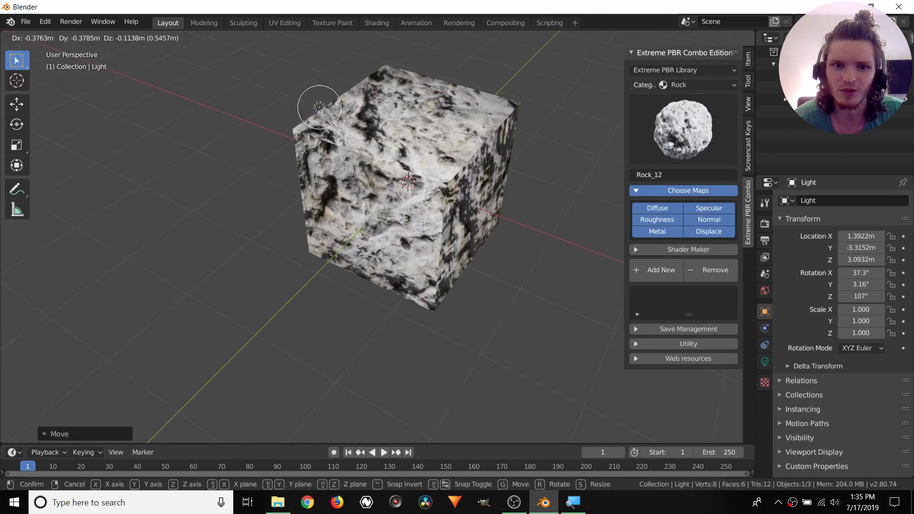
pyautogui.click(286, 141)
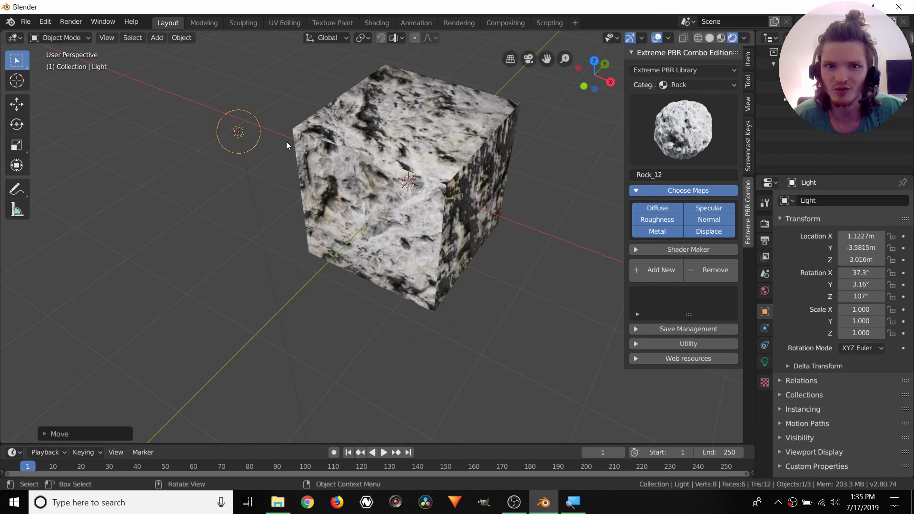
# Select the cube and examine its rock surface from several angles, comparing Object Mode with Edit Mode
pyautogui.click(398, 170)
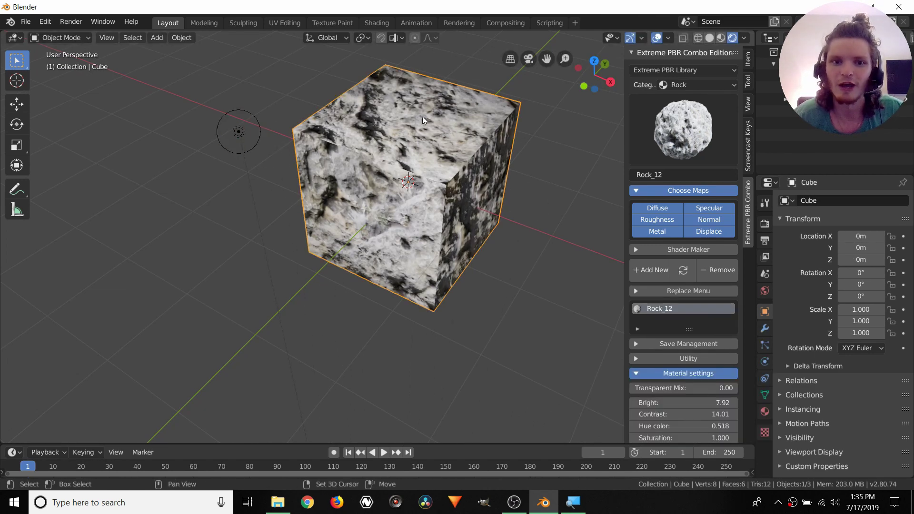
pyautogui.moveTo(421, 116); pyautogui.dragTo(363, 169, button='middle')
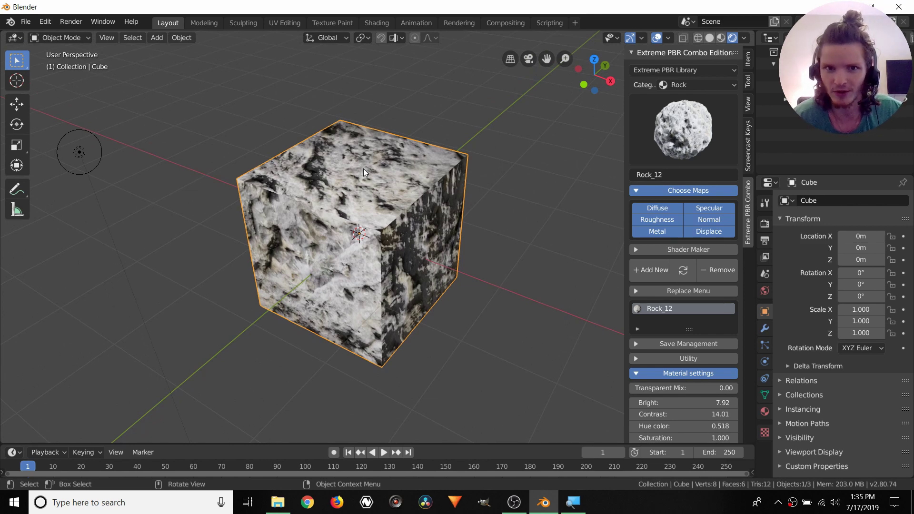
pyautogui.moveTo(383, 171)
pyautogui.mouseDown(button='middle')
pyautogui.moveTo(360, 180)
pyautogui.moveTo(384, 148)
pyautogui.moveTo(375, 181)
pyautogui.mouseUp(button='middle')
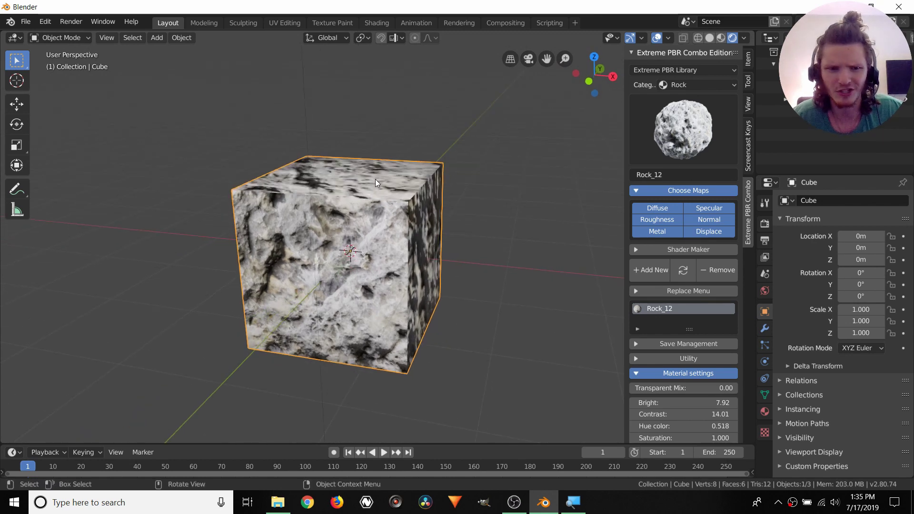
pyautogui.press('Tab')
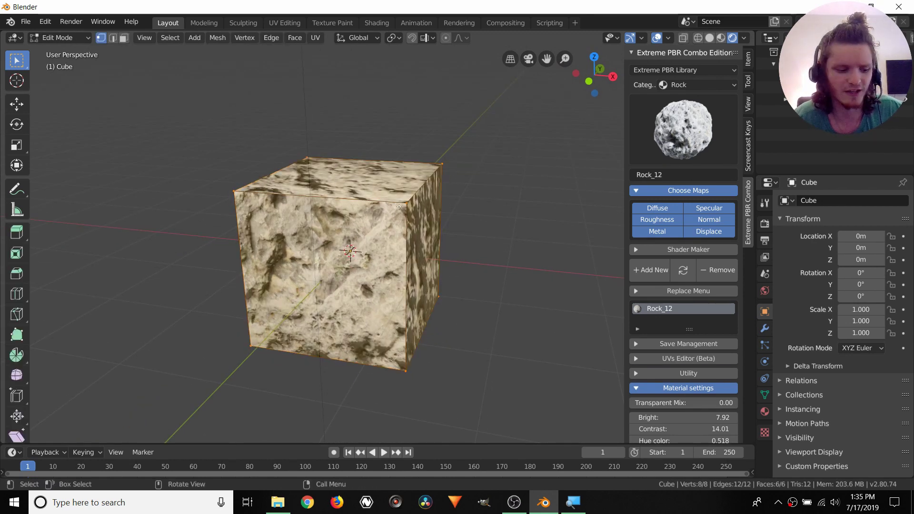
pyautogui.press('Tab')
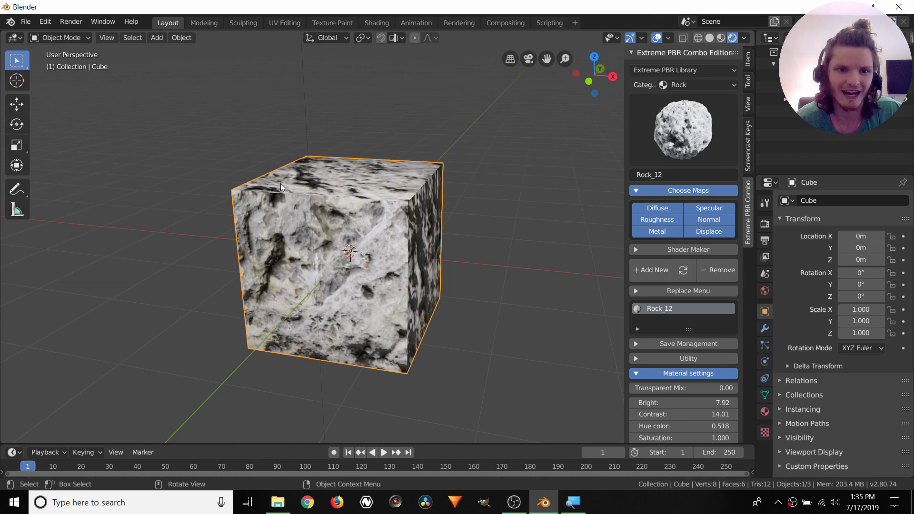
pyautogui.press('Tab')
pyautogui.moveTo(286, 185); pyautogui.dragTo(373, 205, button='middle')
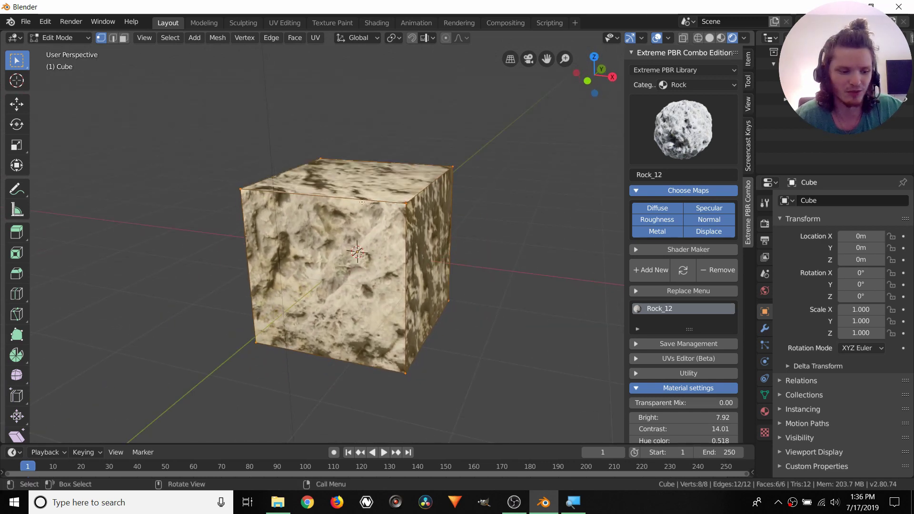
pyautogui.press('Tab')
# Raise the displacement Strength of the cube's rock material to 16.76
pyautogui.scroll(-8, 687, 333)
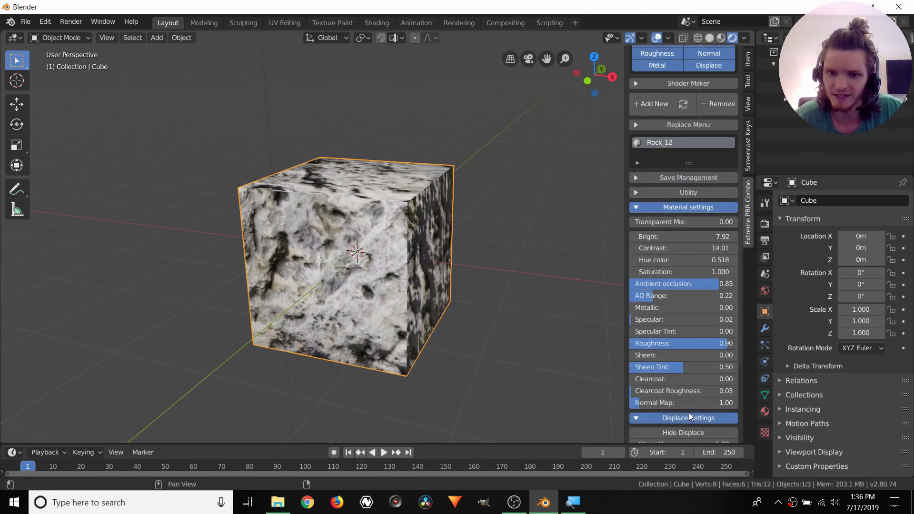
pyautogui.scroll(-5, 689, 414)
pyautogui.moveTo(682, 311); pyautogui.dragTo(726, 312)
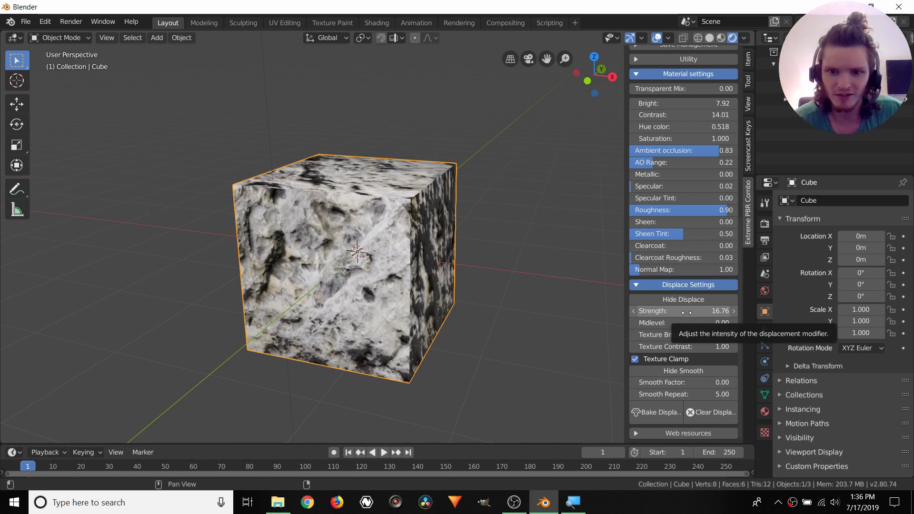
# Set the displacement Strength of the cube's rock material to 5
pyautogui.click(718, 310)
pyautogui.write('5')
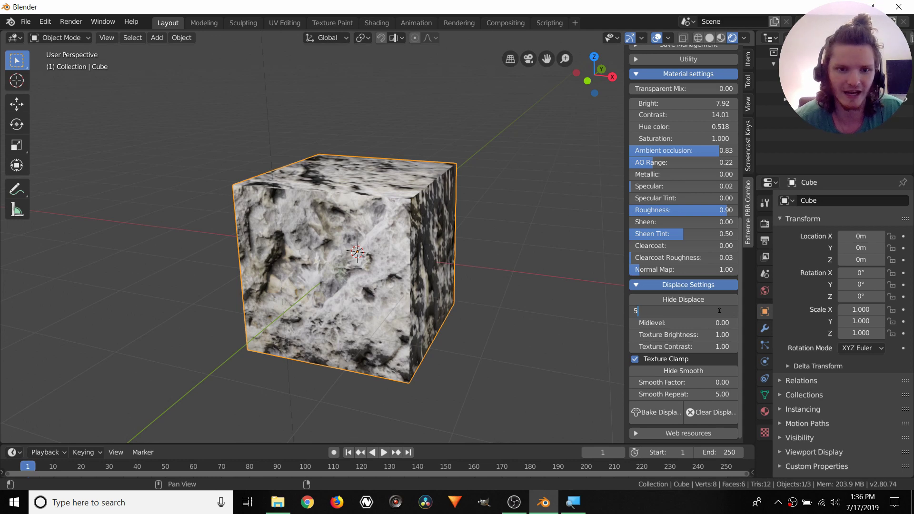
pyautogui.press('Return')
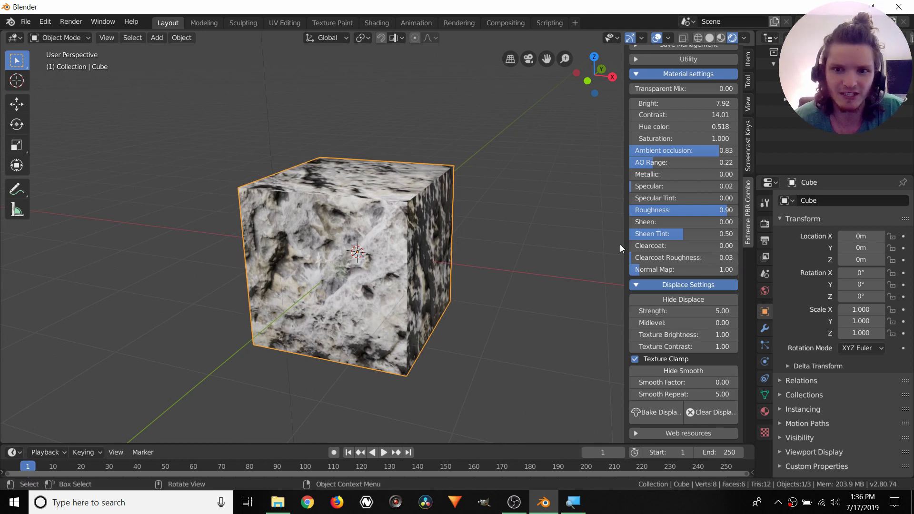
# Subdivide the cube's whole mesh repeatedly in Edit Mode with the add-on's Utility tools, up to 24,576 faces, and return to Object Mode
pyautogui.scroll(8, 701, 232)
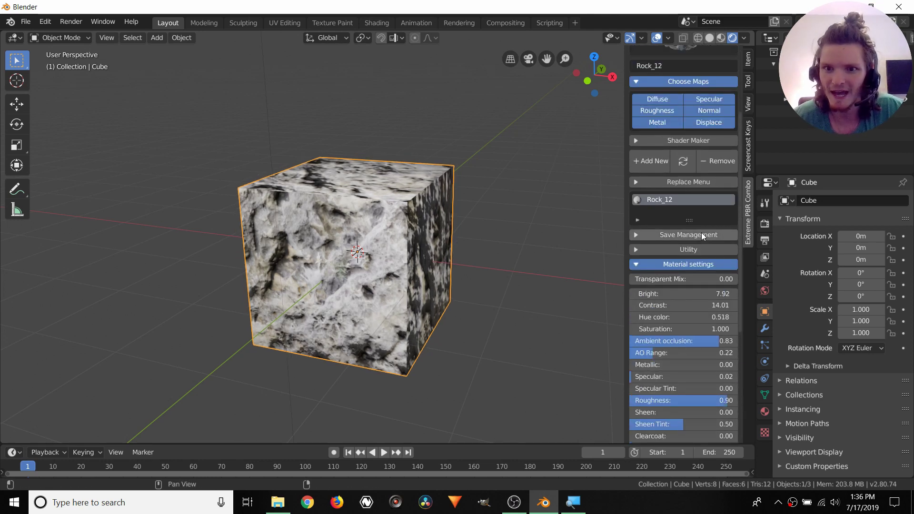
pyautogui.scroll(4, 701, 234)
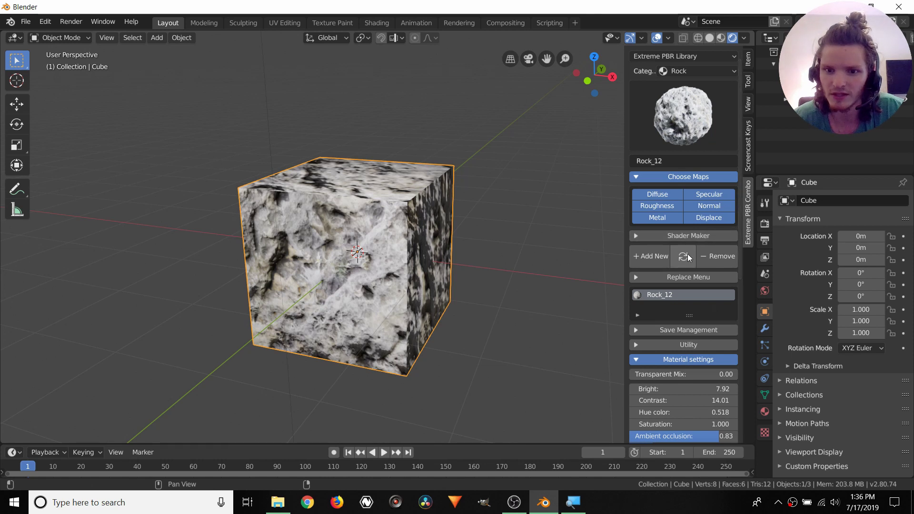
pyautogui.click(692, 344)
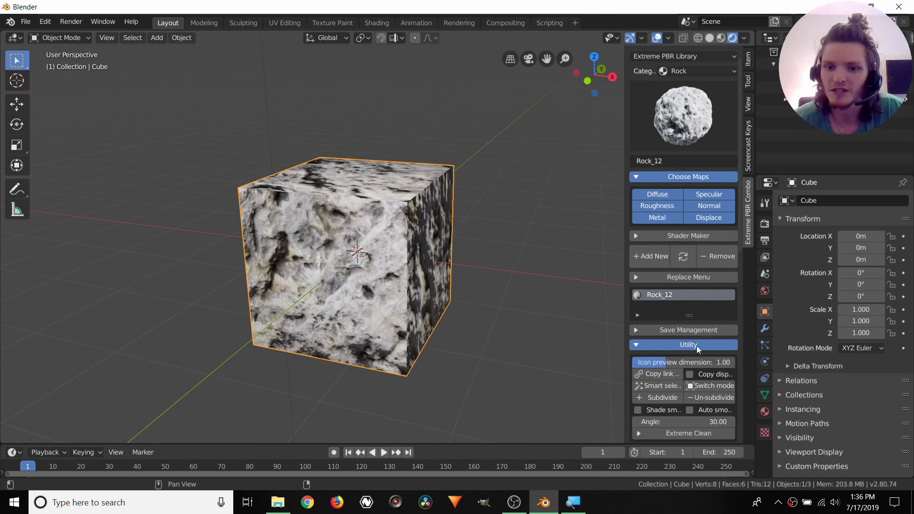
pyautogui.click(705, 384)
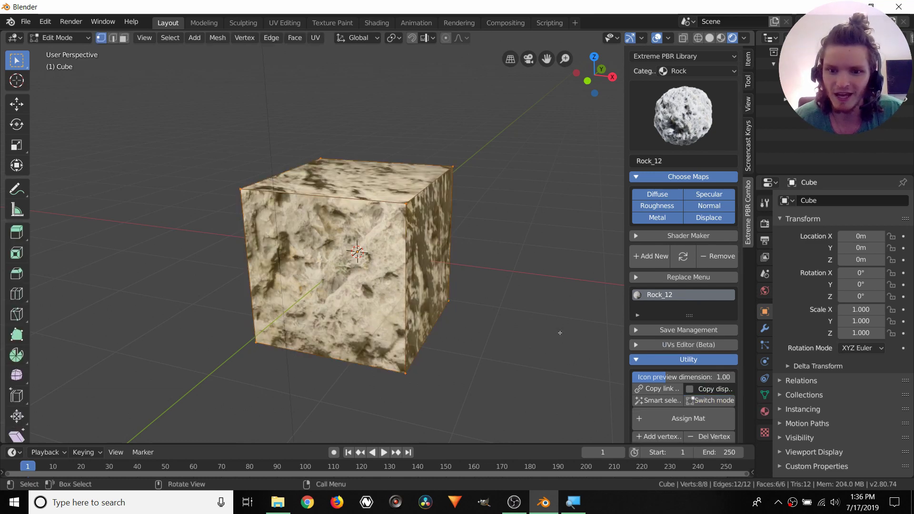
pyautogui.scroll(-3, 672, 324)
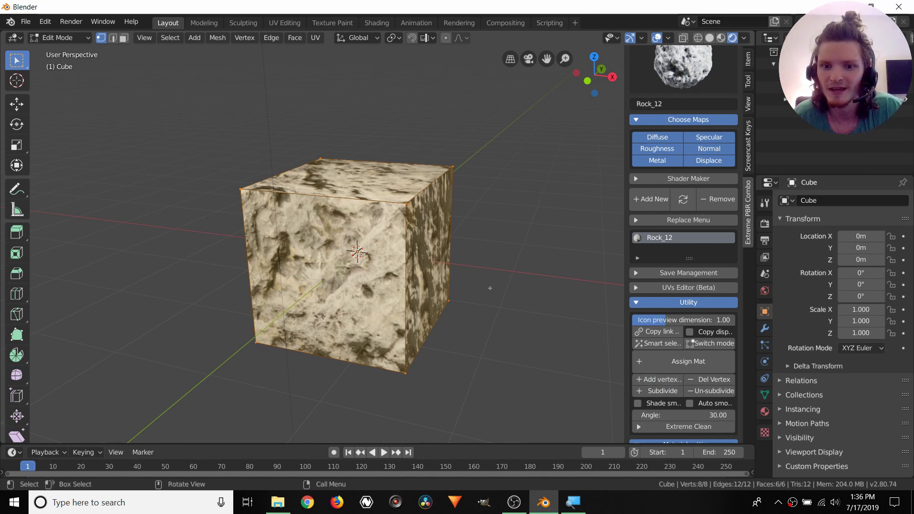
pyautogui.click(662, 395)
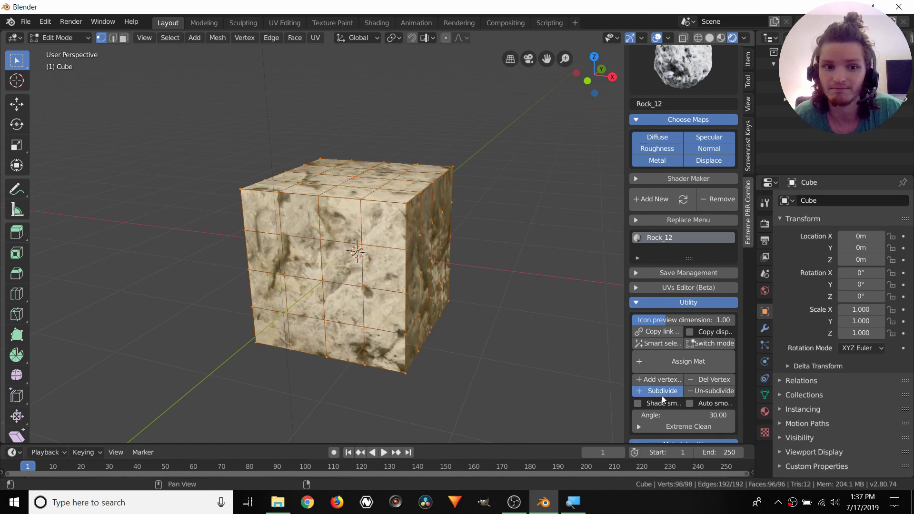
pyautogui.click(662, 396)
pyautogui.click(662, 396)
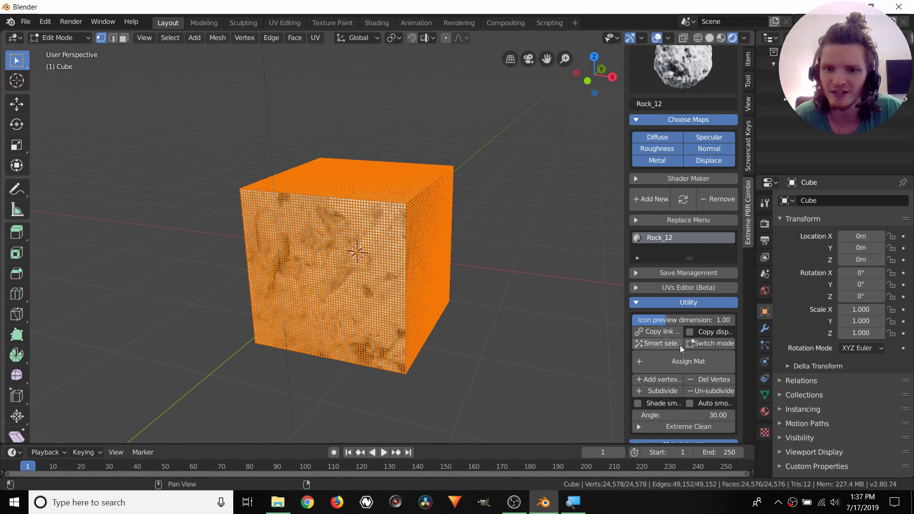
pyautogui.click(704, 342)
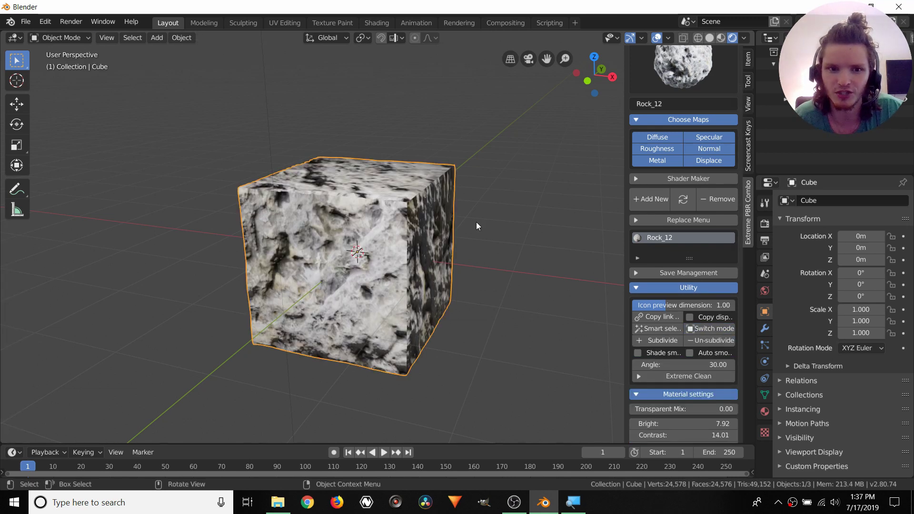
# Set the displacement Strength of the subdivided rock cube to 20 and compare its surface in Object Mode and Edit Mode
pyautogui.scroll(4, 376, 166)
pyautogui.moveTo(374, 157); pyautogui.dragTo(380, 150, button='middle')
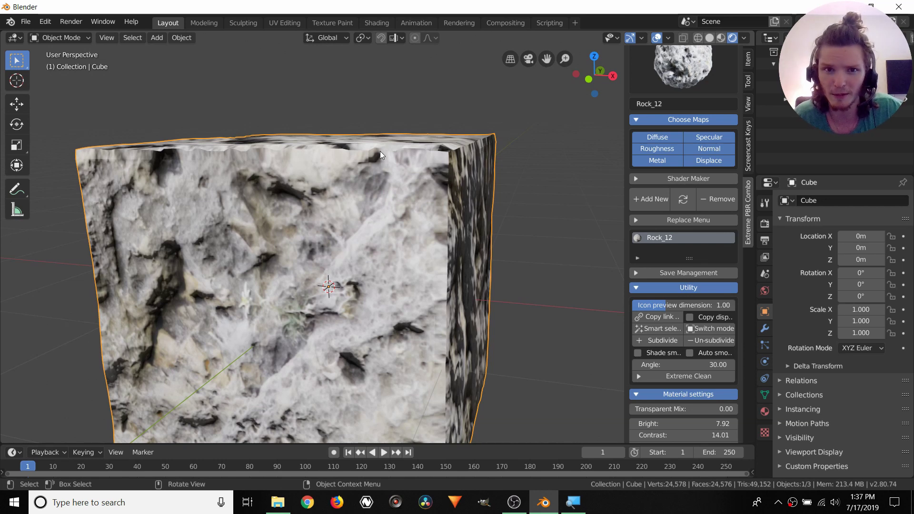
pyautogui.scroll(-3, 380, 150)
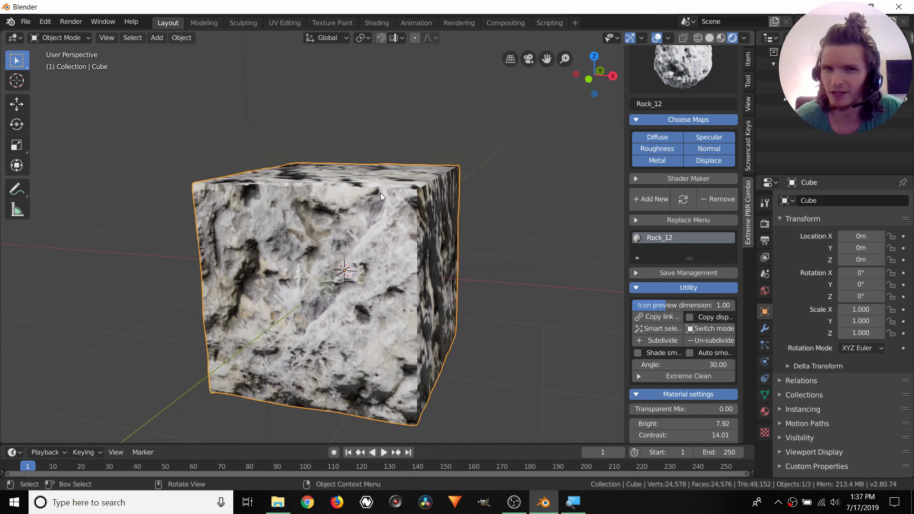
pyautogui.scroll(-10, 686, 337)
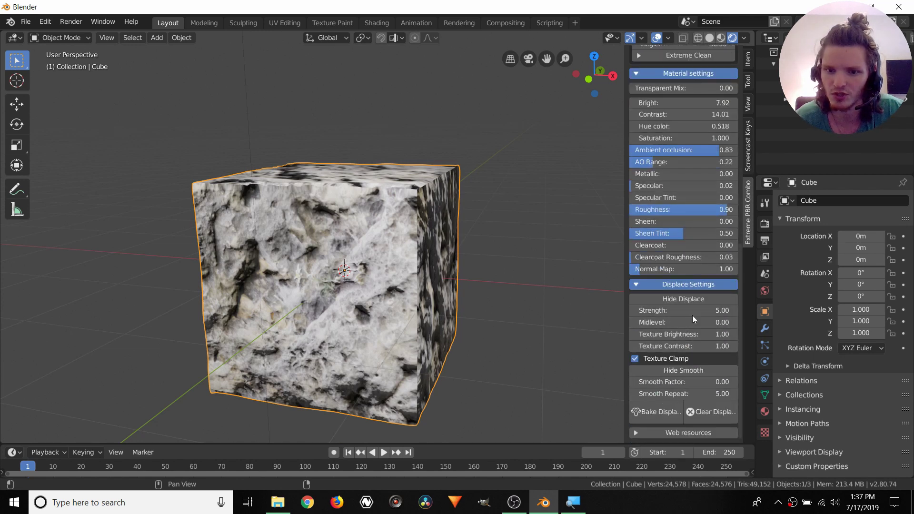
pyautogui.click(694, 310)
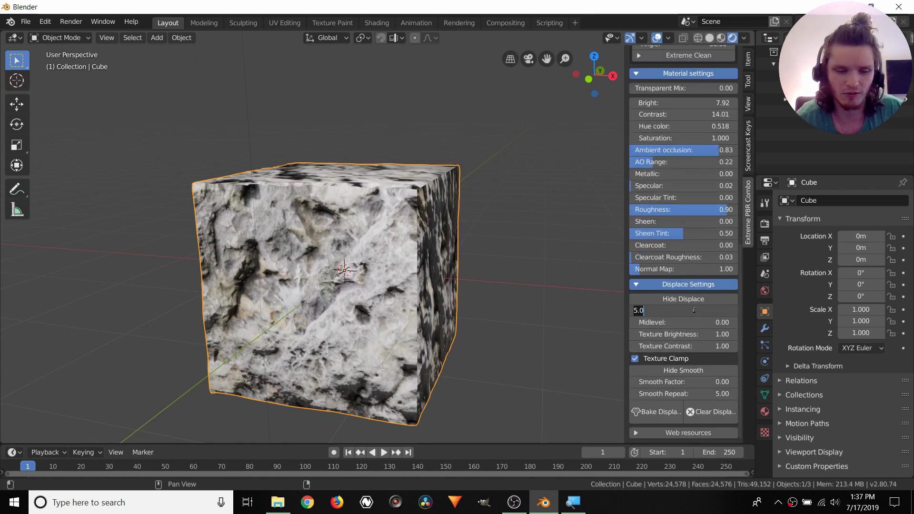
pyautogui.write('20')
pyautogui.press('Return')
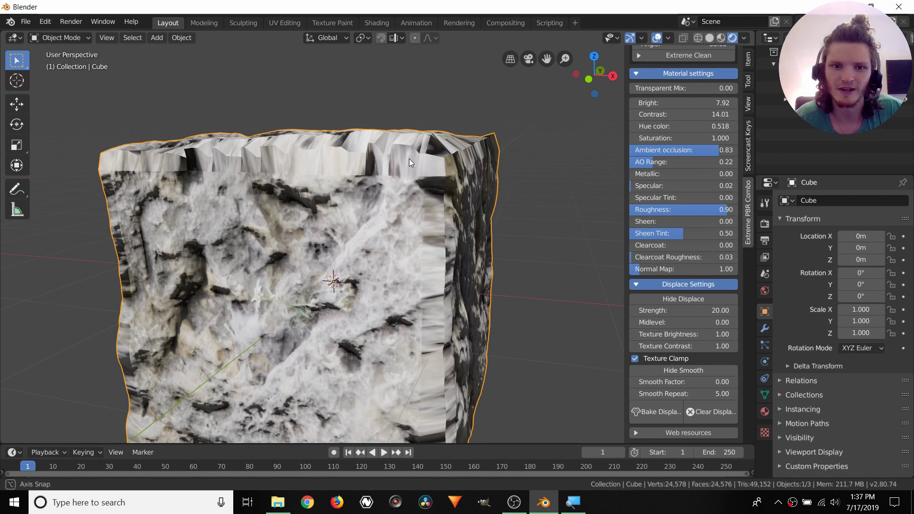
pyautogui.moveTo(409, 158); pyautogui.dragTo(410, 174, button='middle')
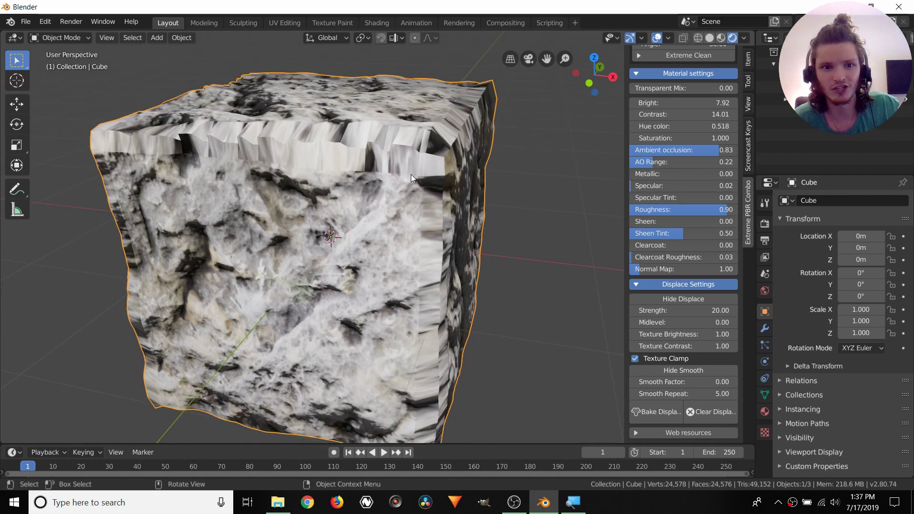
pyautogui.press('Tab')
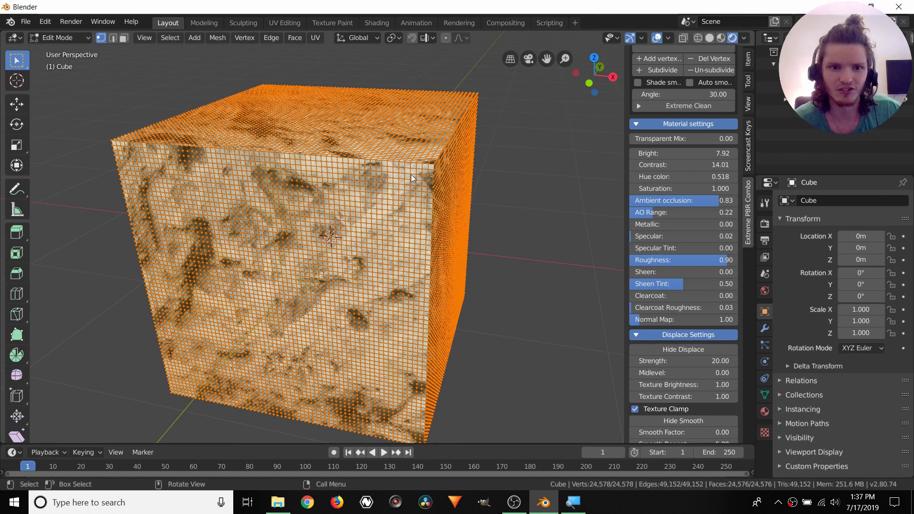
pyautogui.press('Tab')
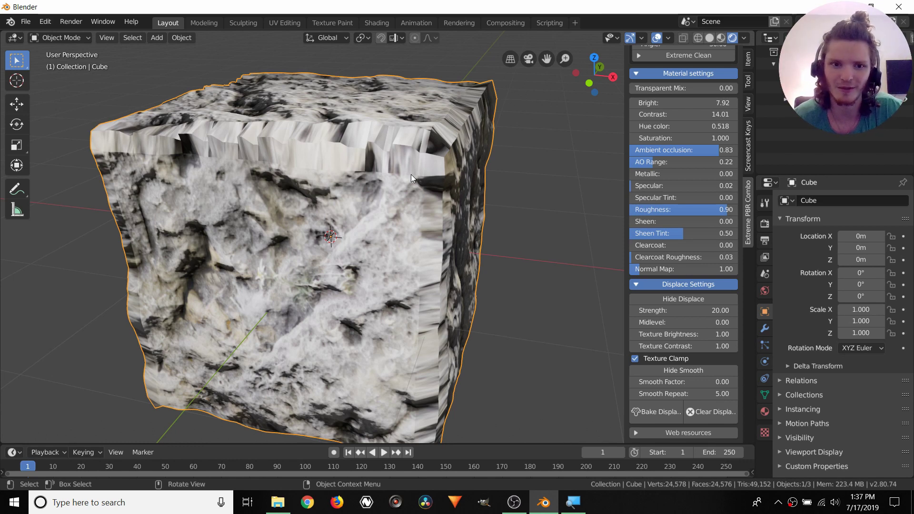
pyautogui.moveTo(411, 174); pyautogui.dragTo(436, 142, button='middle')
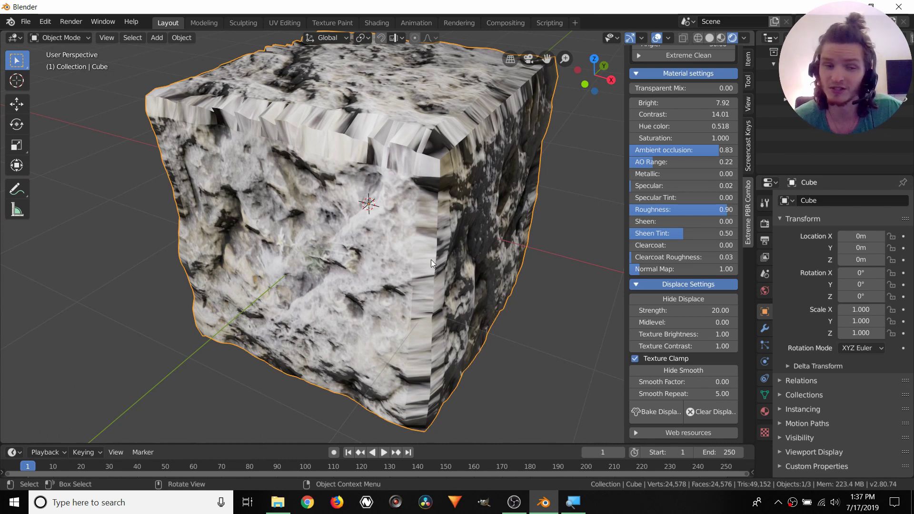
# Set the displacement's Smooth Factor to 1 and check the cube's upper edges up close
pyautogui.click(702, 383)
pyautogui.write('1')
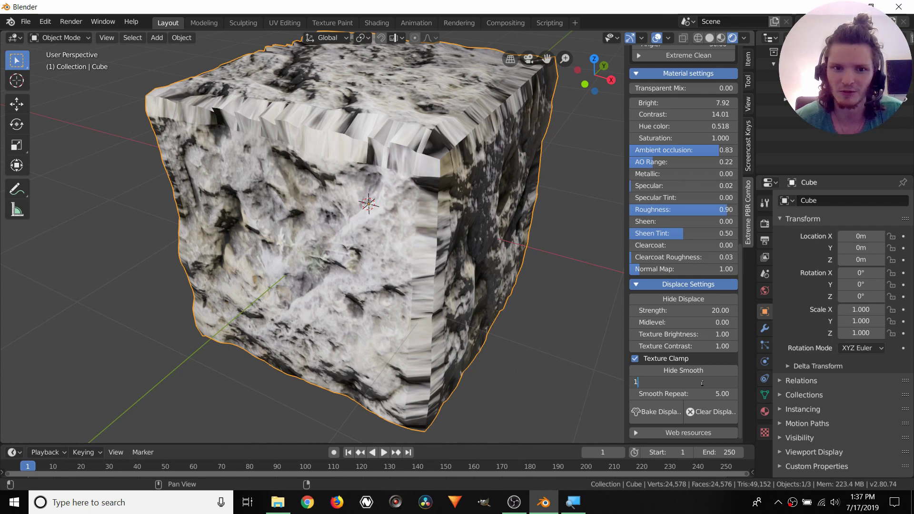
pyautogui.press('Return')
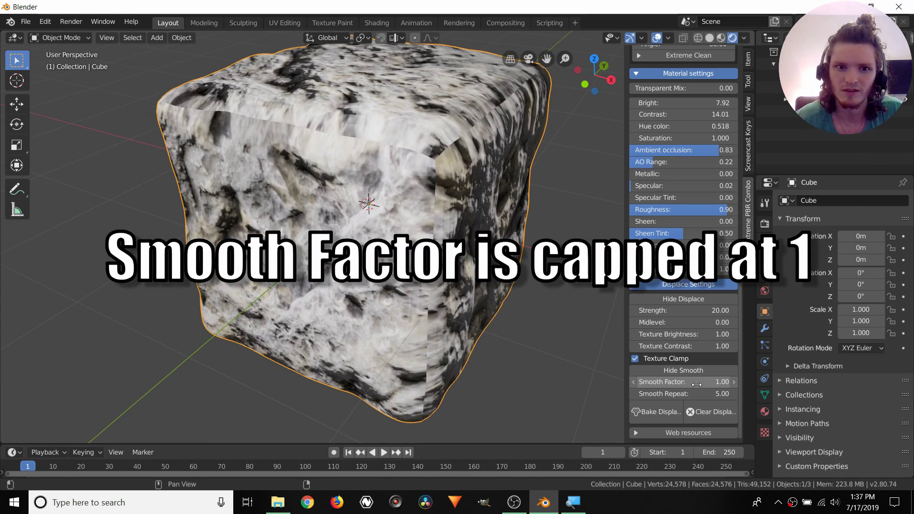
pyautogui.moveTo(426, 158); pyautogui.dragTo(411, 203, button='middle')
pyautogui.scroll(3, 411, 203)
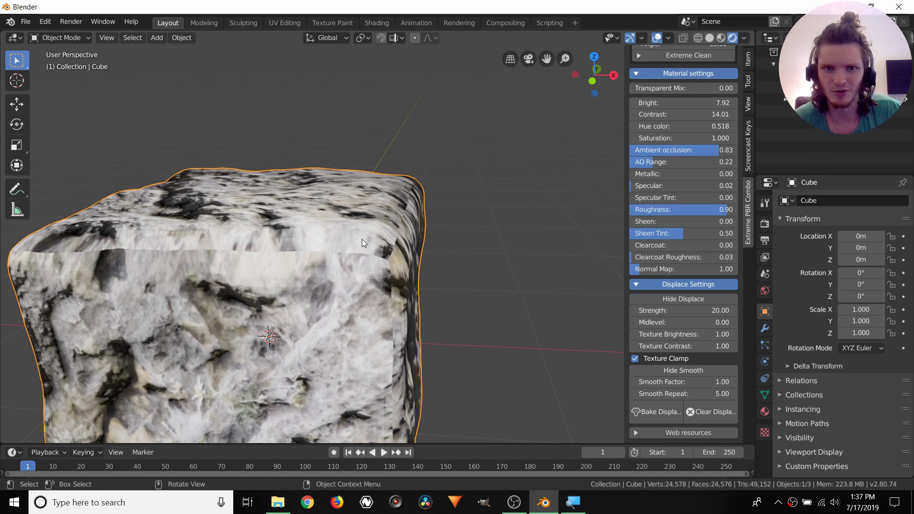
# Set the displacement's Smooth Repeat to 15 and compare the cube with its base mesh in Edit Mode
pyautogui.click(704, 391)
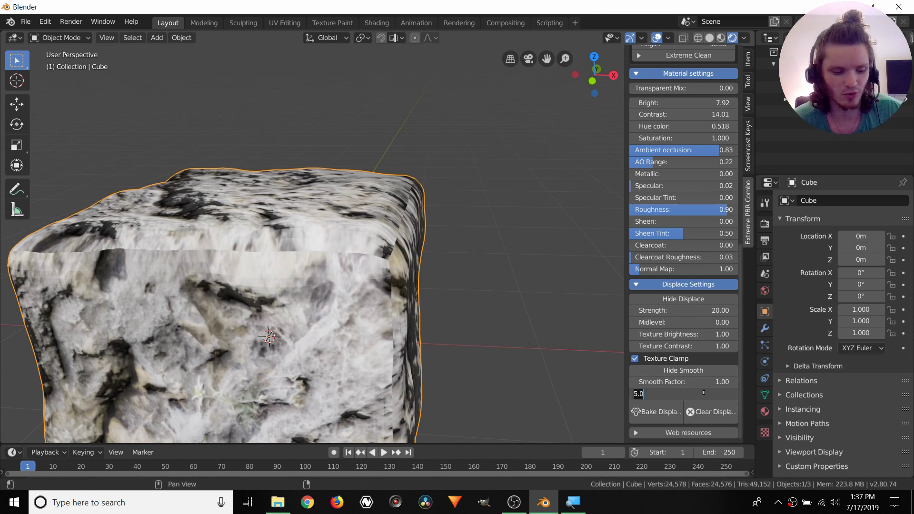
pyautogui.write('15')
pyautogui.press('Return')
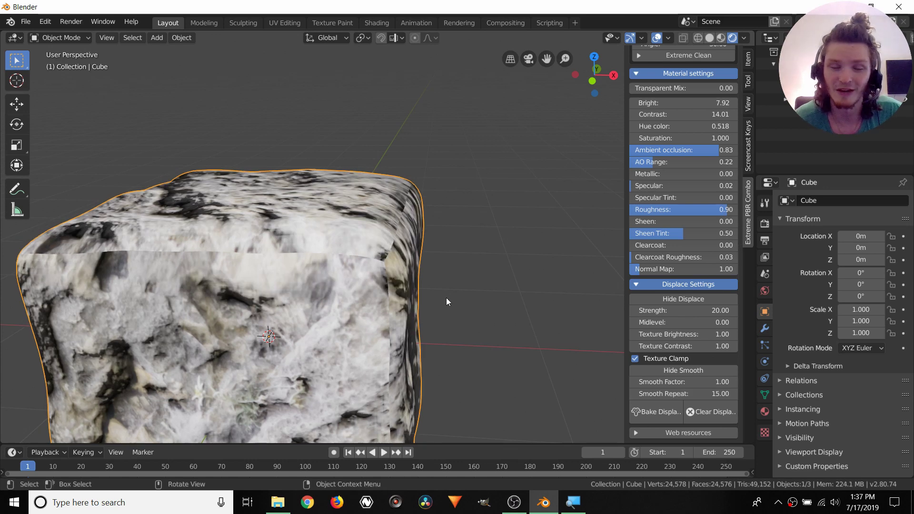
pyautogui.moveTo(362, 243); pyautogui.dragTo(361, 222, button='middle')
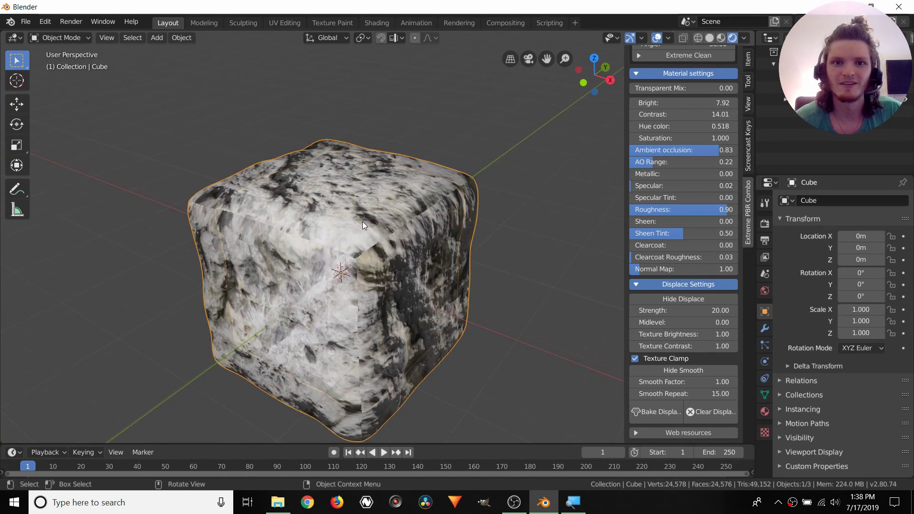
pyautogui.press('Tab')
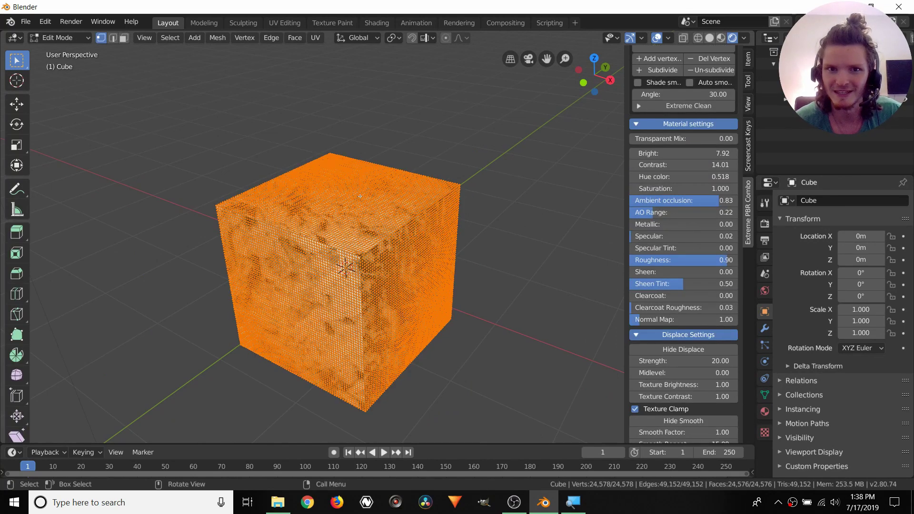
pyautogui.press('Tab')
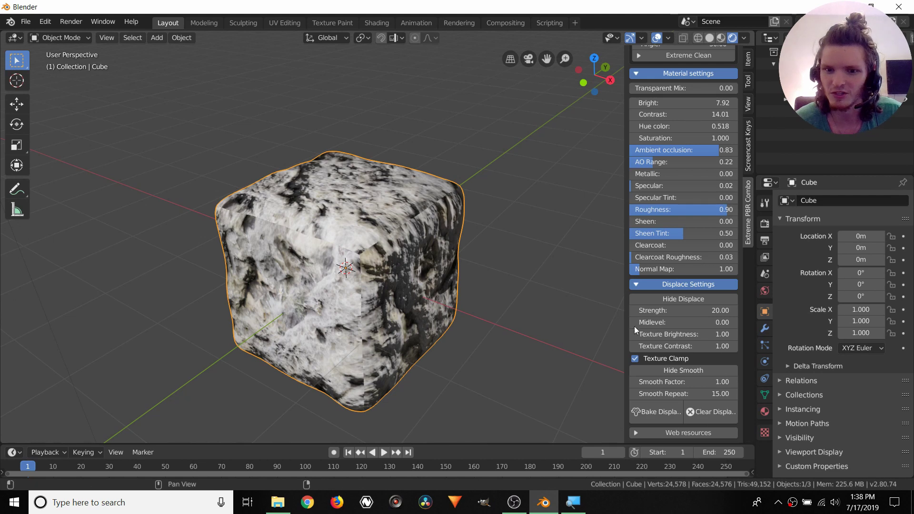
# Bake the displacement into the cube's geometry and inspect the resulting mesh in Edit Mode
pyautogui.click(674, 407)
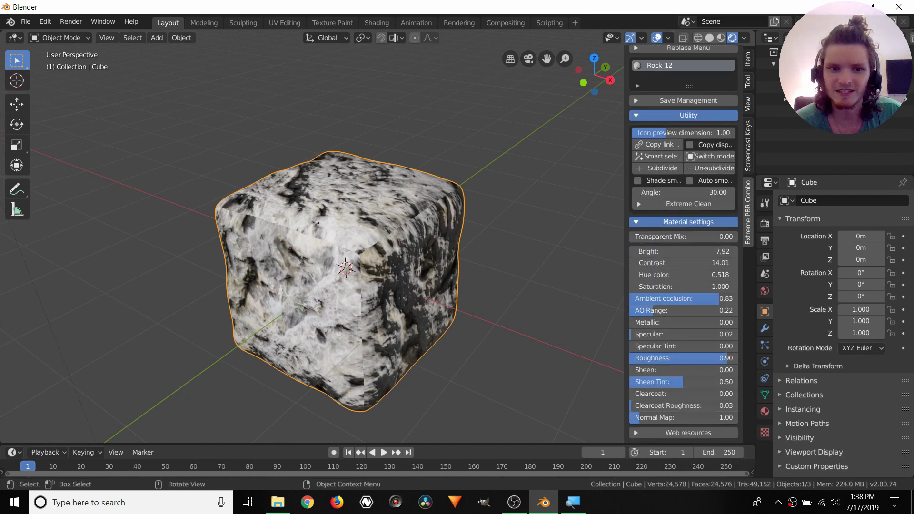
pyautogui.press('Tab')
pyautogui.scroll(3, 520, 345)
pyautogui.moveTo(332, 237); pyautogui.dragTo(319, 244, button='middle')
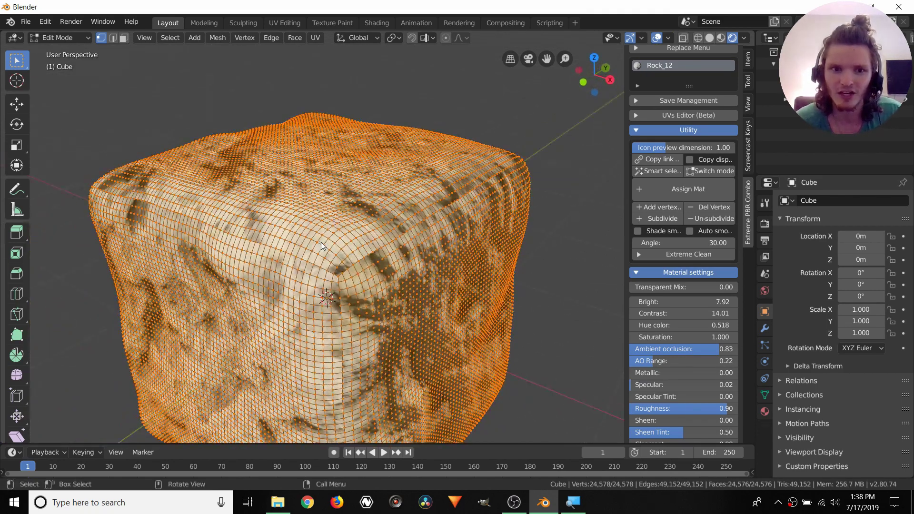
pyautogui.press('Tab')
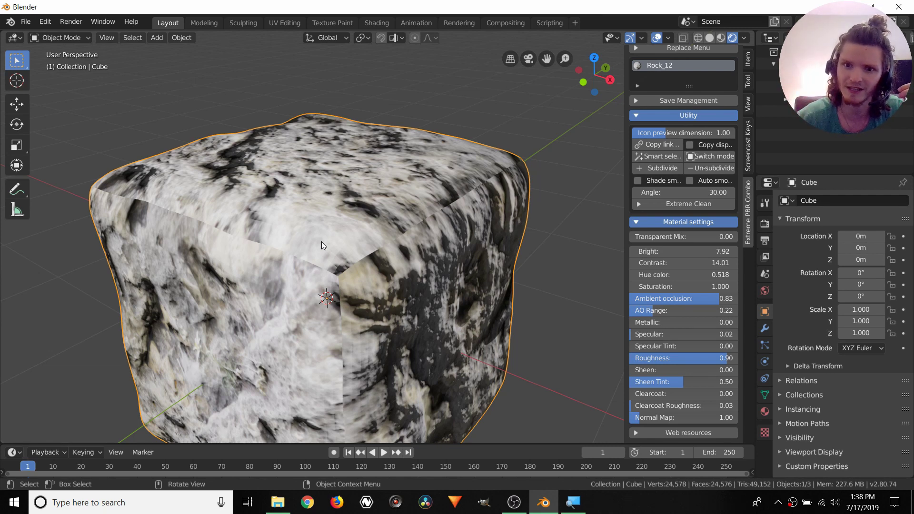
# Remove all materials from the cube using the Extreme Clean utilities
pyautogui.scroll(7, 708, 147)
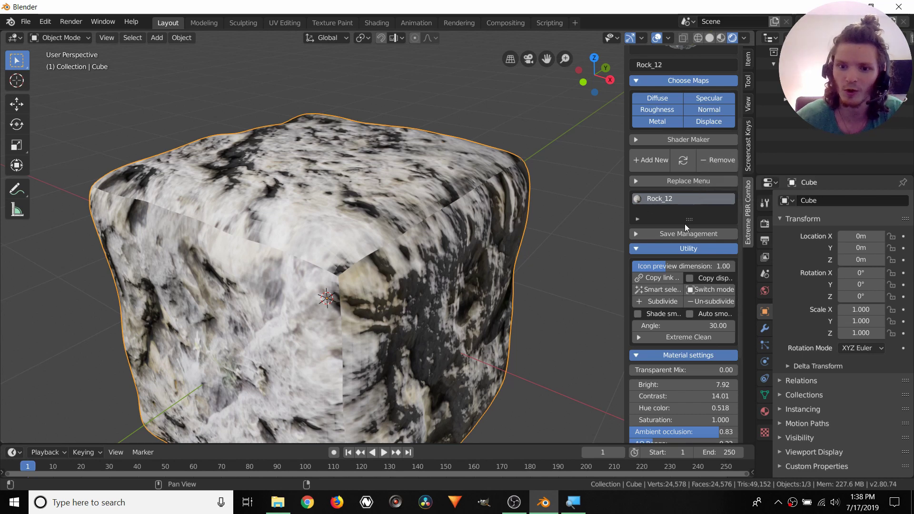
pyautogui.click(703, 339)
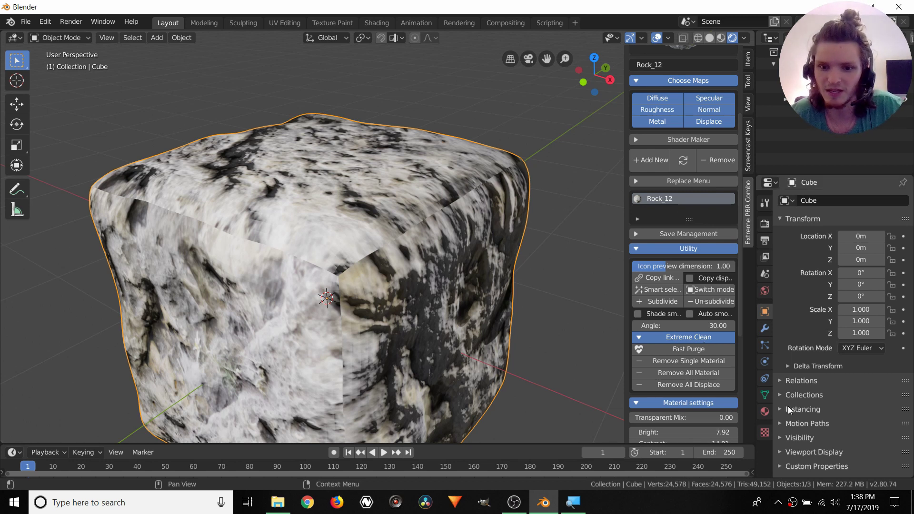
pyautogui.click(693, 376)
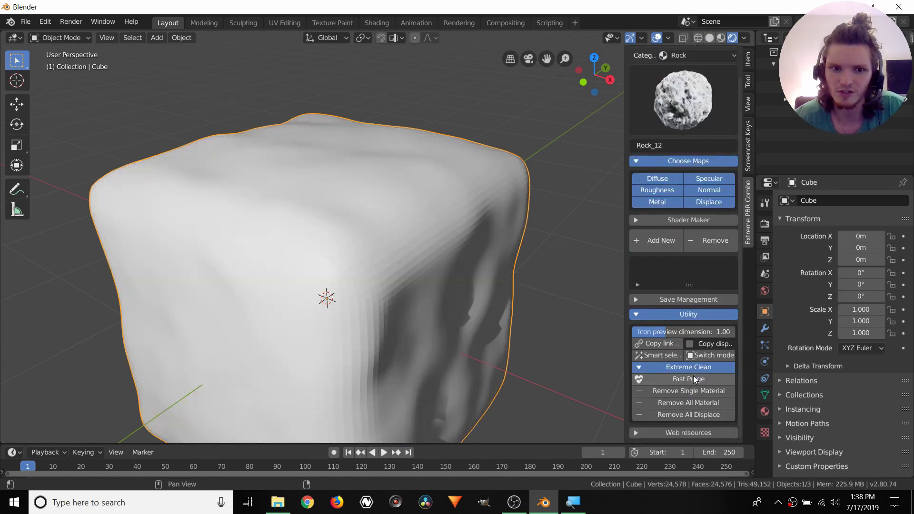
# Add the Marble02 material from the Marble category to the cube
pyautogui.scroll(-3, 307, 188)
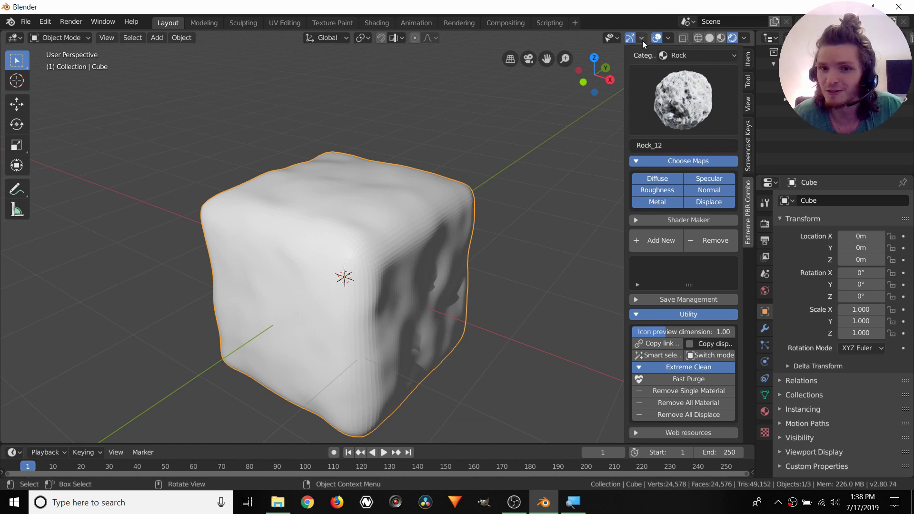
pyautogui.click(692, 56)
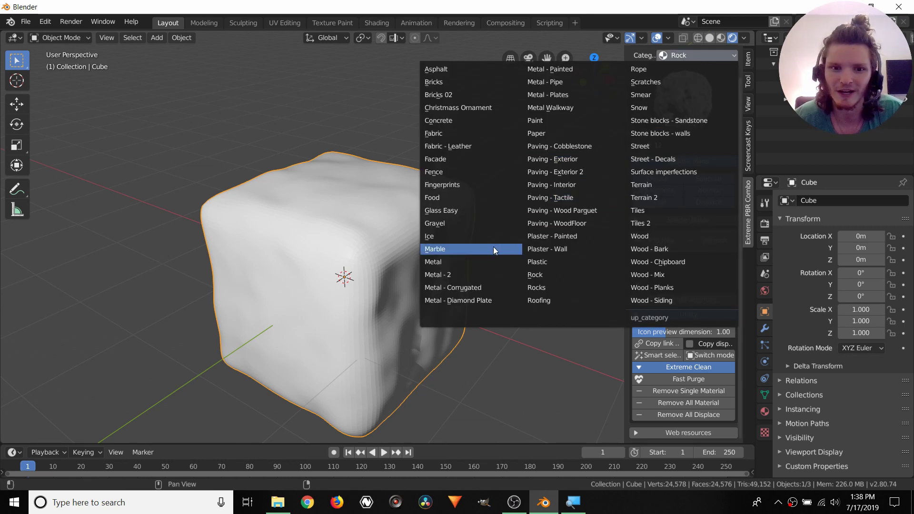
pyautogui.click(467, 248)
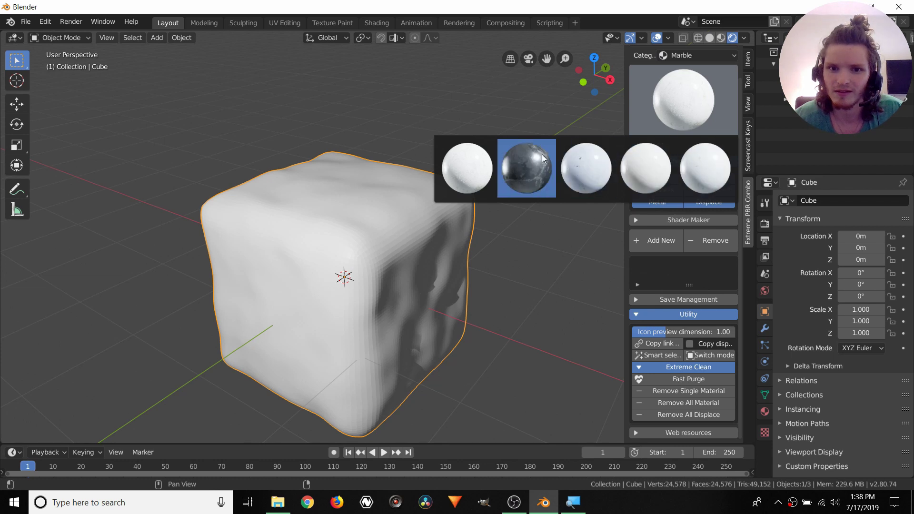
pyautogui.click(511, 167)
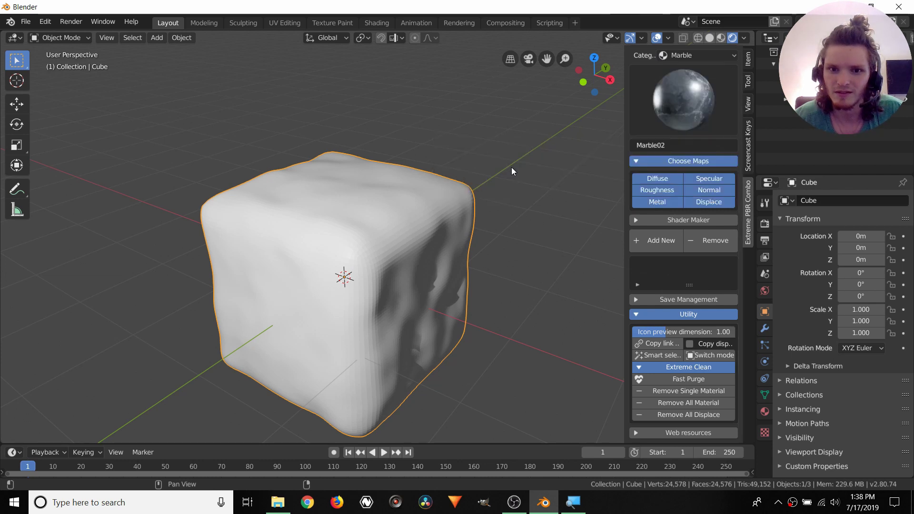
pyautogui.click(655, 235)
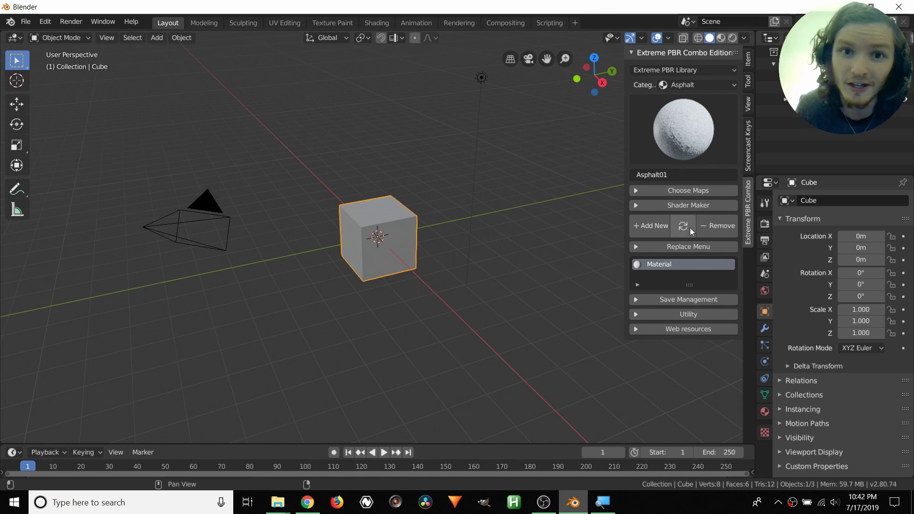
# Expand the material replacement options and choose Asphalt01 from the Asphalt category
pyautogui.click(672, 248)
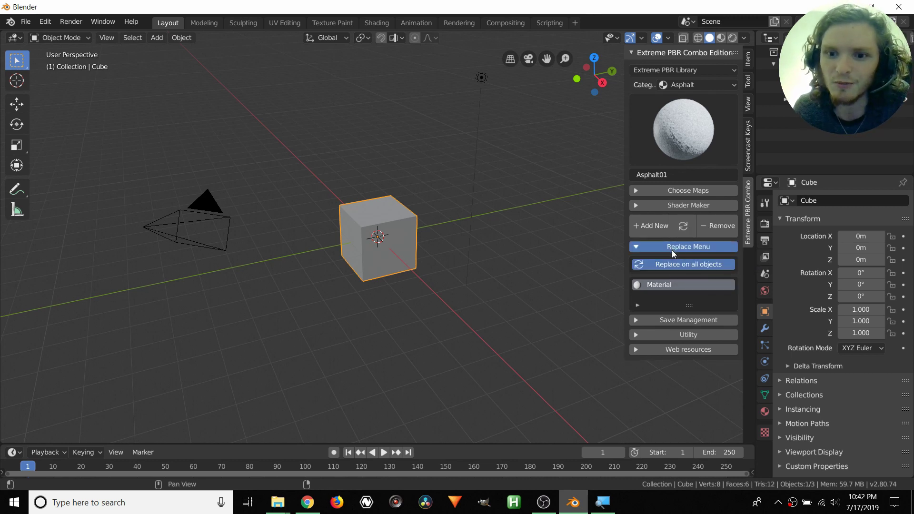
pyautogui.click(680, 260)
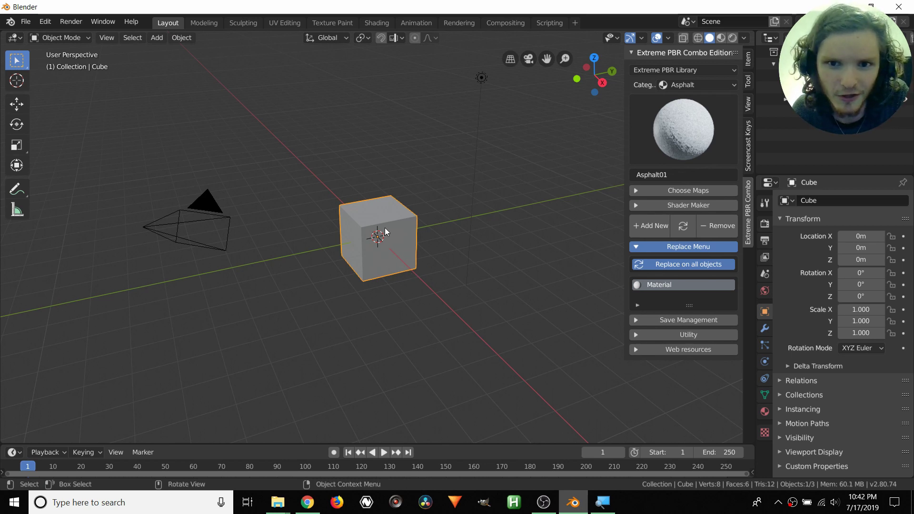
pyautogui.scroll(1, 385, 228)
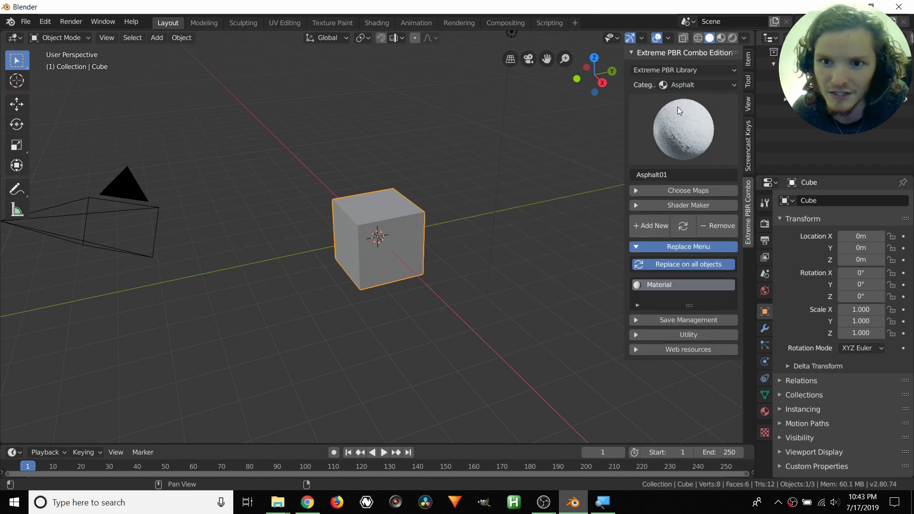
pyautogui.click(678, 107)
pyautogui.click(310, 197)
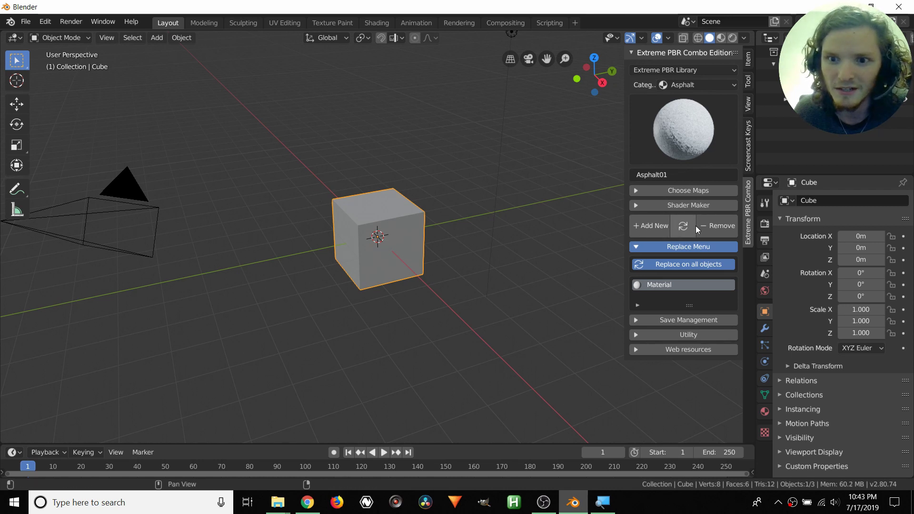
# Swap the cube's default material for a new Asphalt01 material and show it in Rendered shading
pyautogui.click(716, 224)
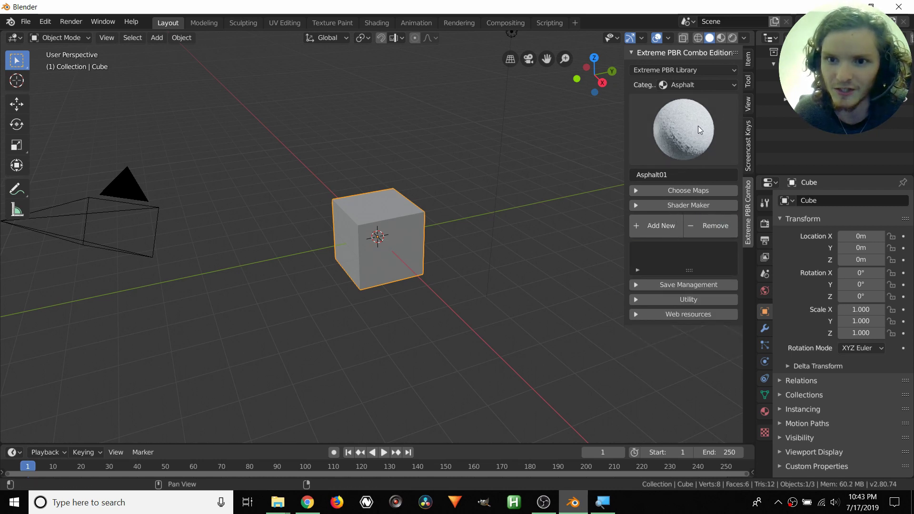
pyautogui.click(668, 222)
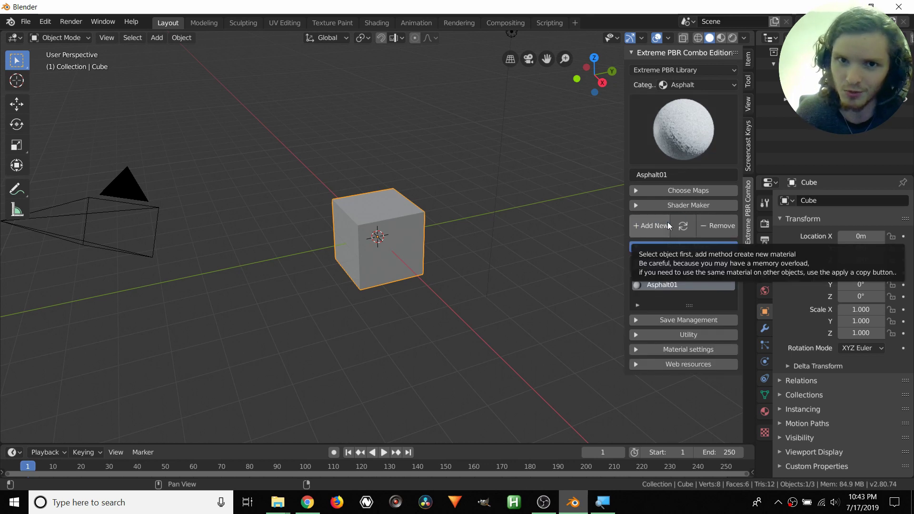
pyautogui.click(732, 37)
pyautogui.scroll(2, 409, 195)
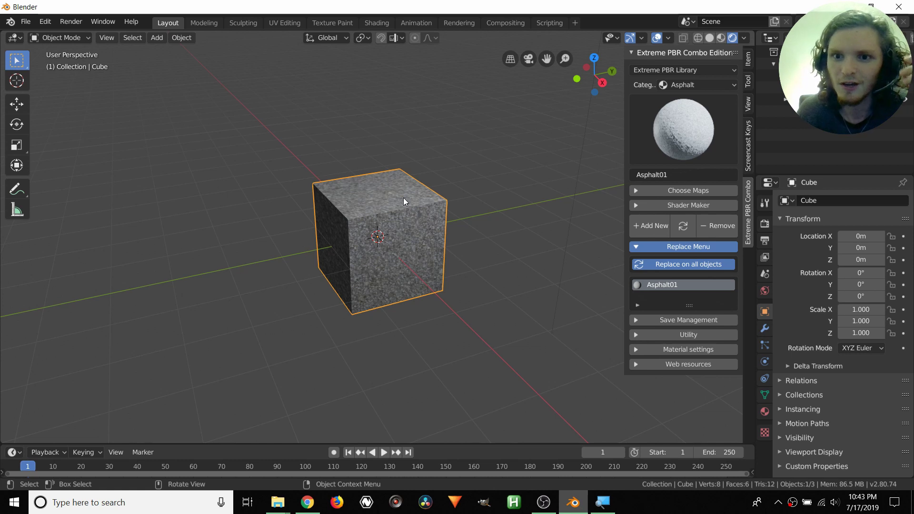
# Replace the cube's asphalt material with Wooden_planks_04 from the Wood - Planks category
pyautogui.click(684, 84)
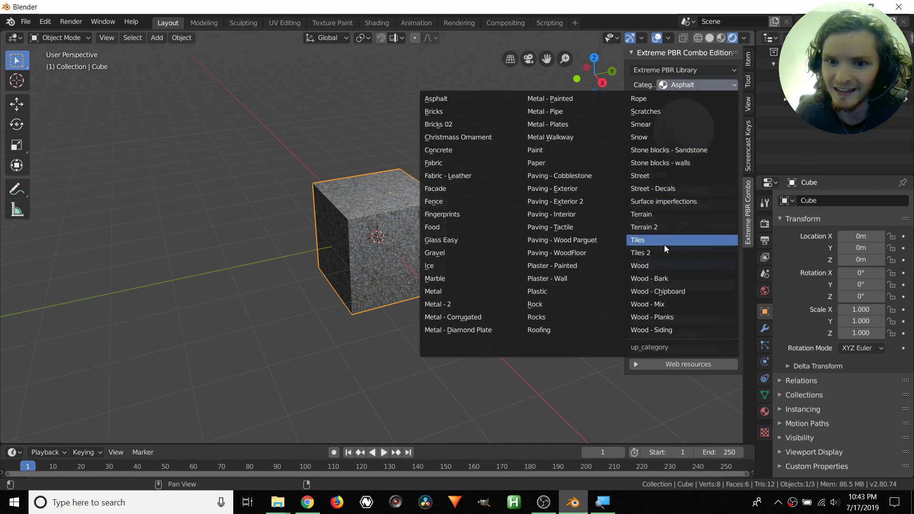
pyautogui.click(654, 319)
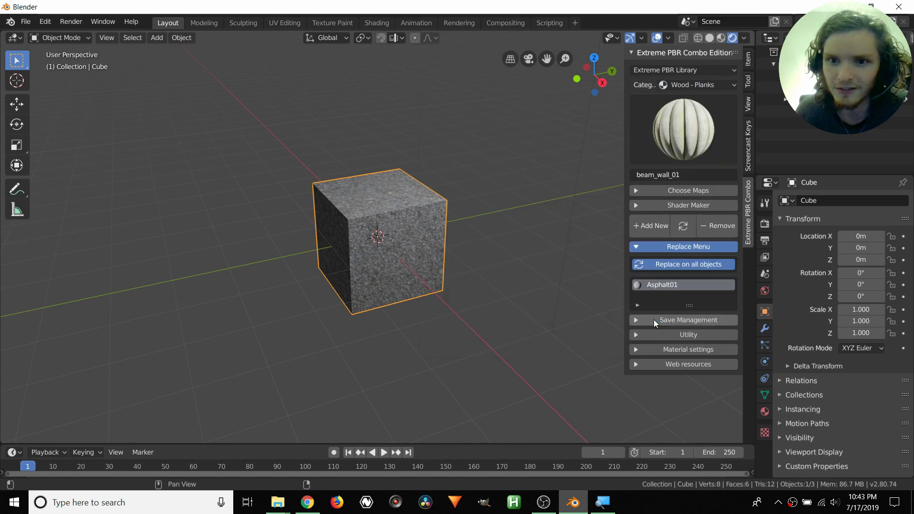
pyautogui.click(684, 127)
pyautogui.click(357, 363)
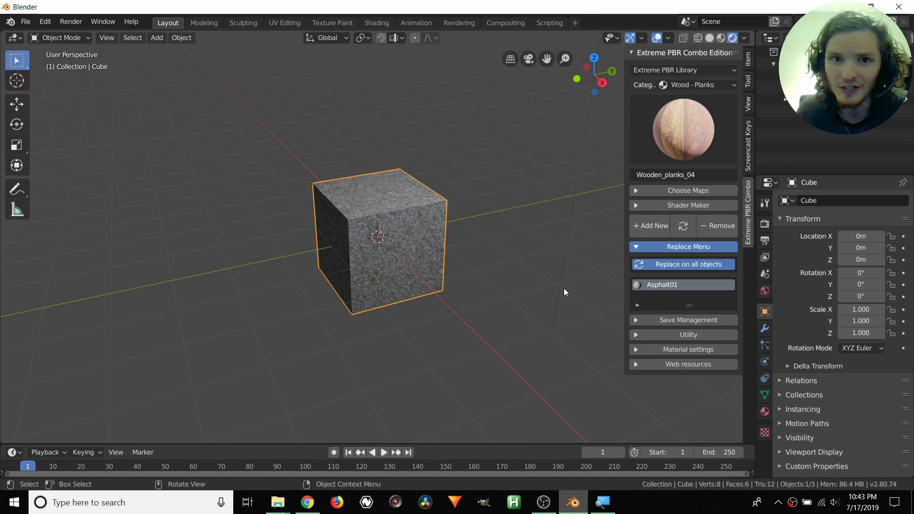
pyautogui.click(677, 227)
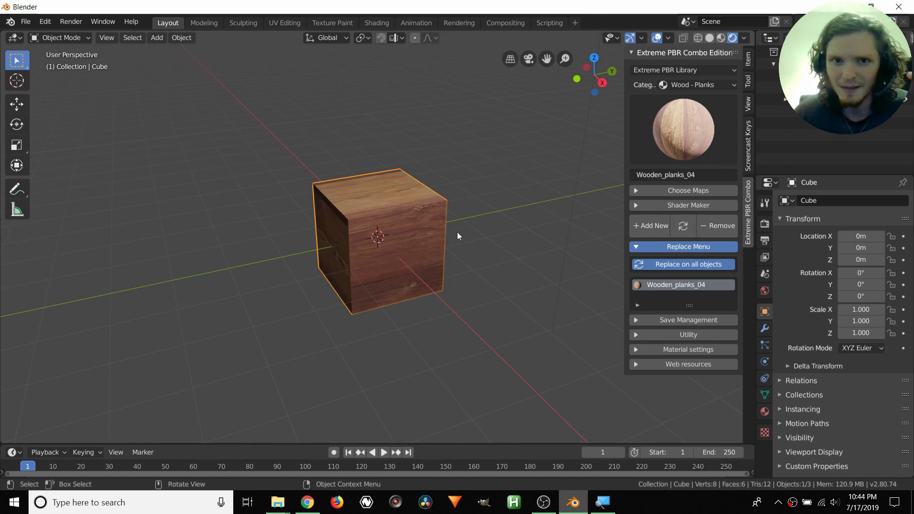
# Enable the Specular, Roughness, Normal, Metal and Displace maps in addition to Diffuse for the library material
pyautogui.click(706, 190)
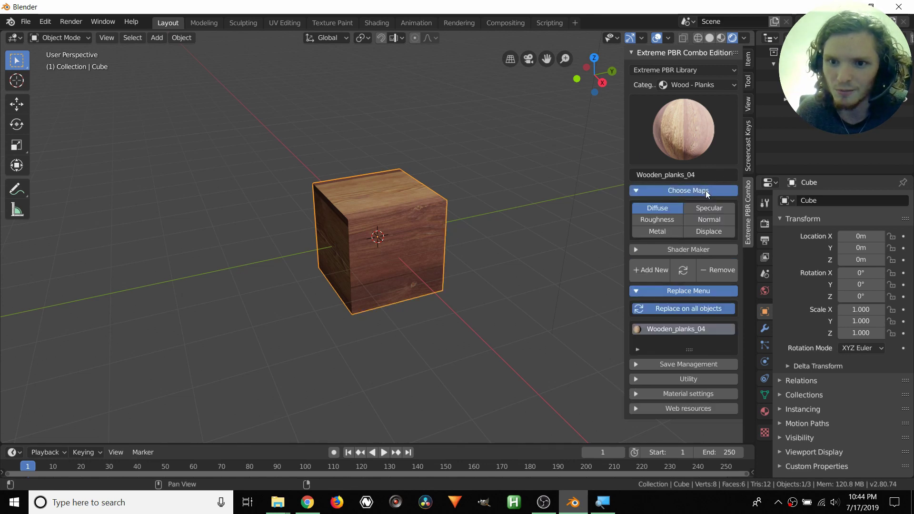
pyautogui.click(664, 219)
pyautogui.click(670, 231)
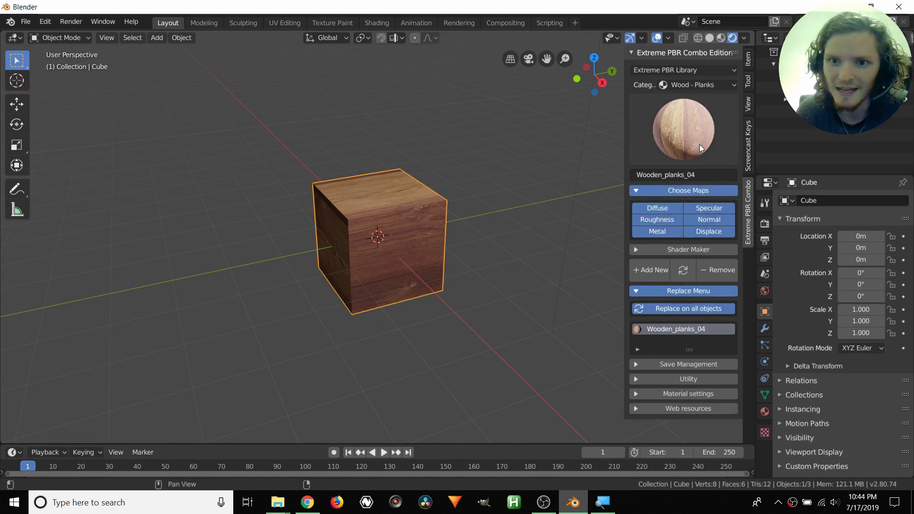
# Replace the cube's material with rough_wood from the Wood - Planks category
pyautogui.click(698, 144)
pyautogui.click(569, 314)
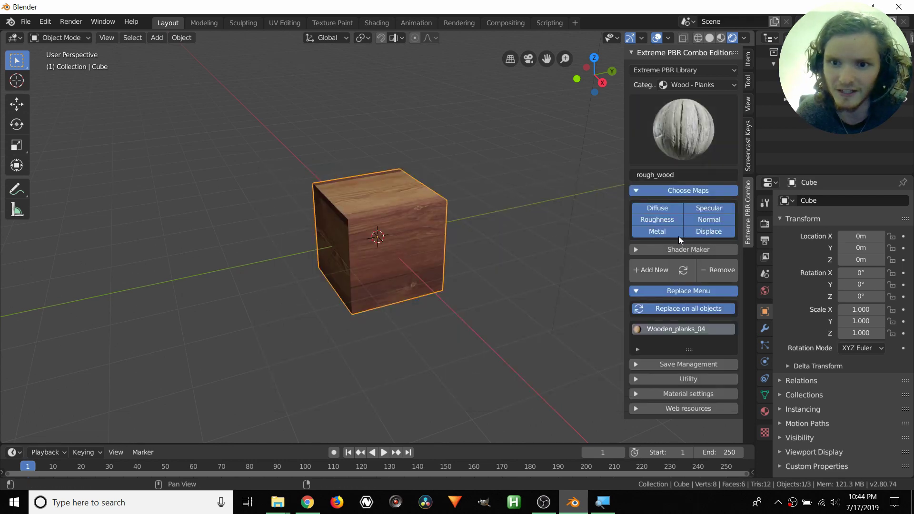
pyautogui.click(684, 269)
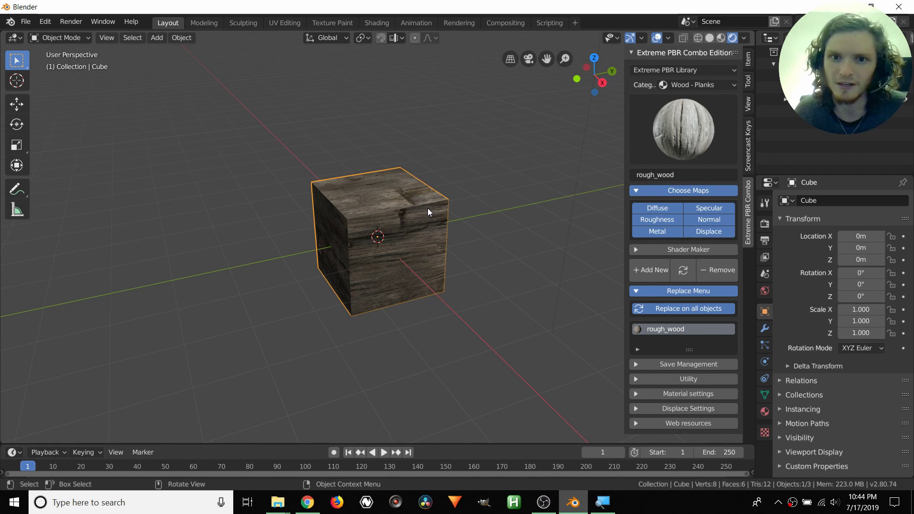
# Move the light closer to the cube, to about X 4.33 m, Y -1.62 m, Z 3.32 m
pyautogui.scroll(-3, 428, 207)
pyautogui.click(484, 72)
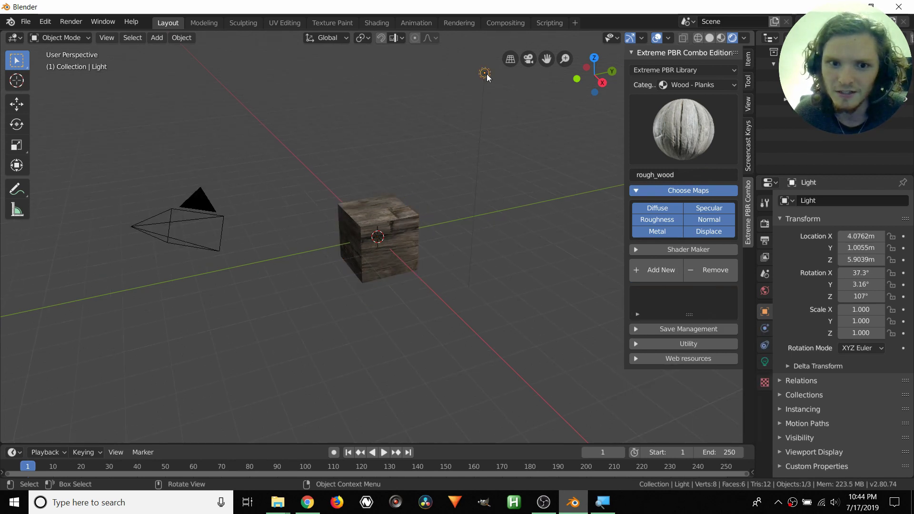
pyautogui.moveTo(484, 72); pyautogui.dragTo(389, 159)
pyautogui.scroll(3, 398, 155)
pyautogui.keyDown('shift'); pyautogui.moveTo(402, 144); pyautogui.dragTo(386, 212, button='middle'); pyautogui.keyUp('shift')
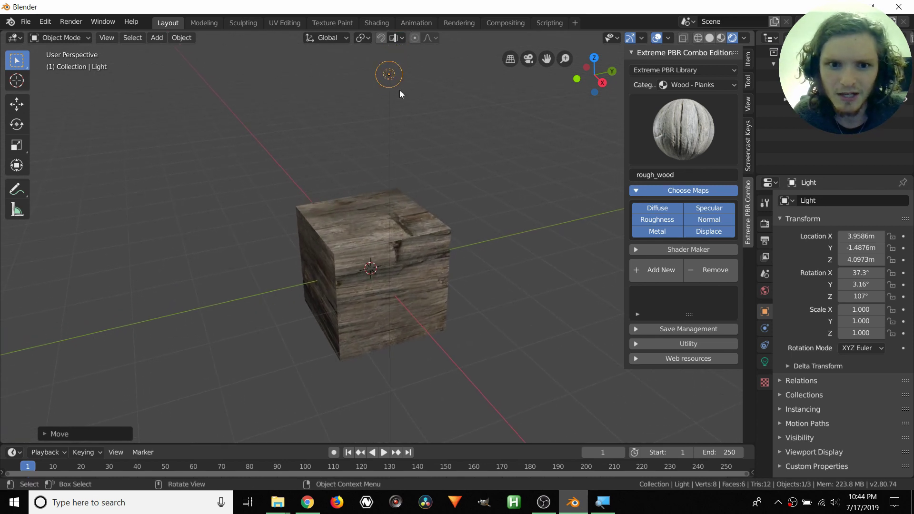
pyautogui.press('g')
pyautogui.click(404, 206)
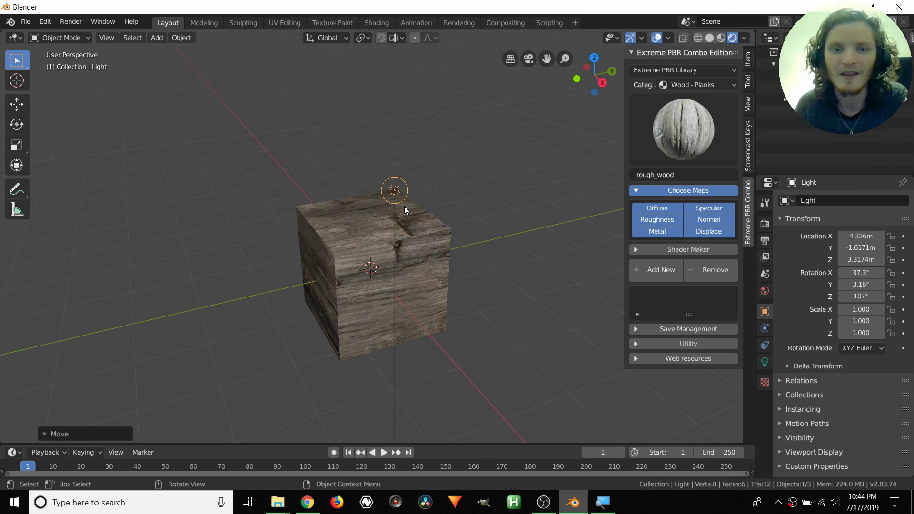
# Duplicate the rough_wood cube twice, placing one copy left of the original and the other behind it to the upper right
pyautogui.click(403, 238)
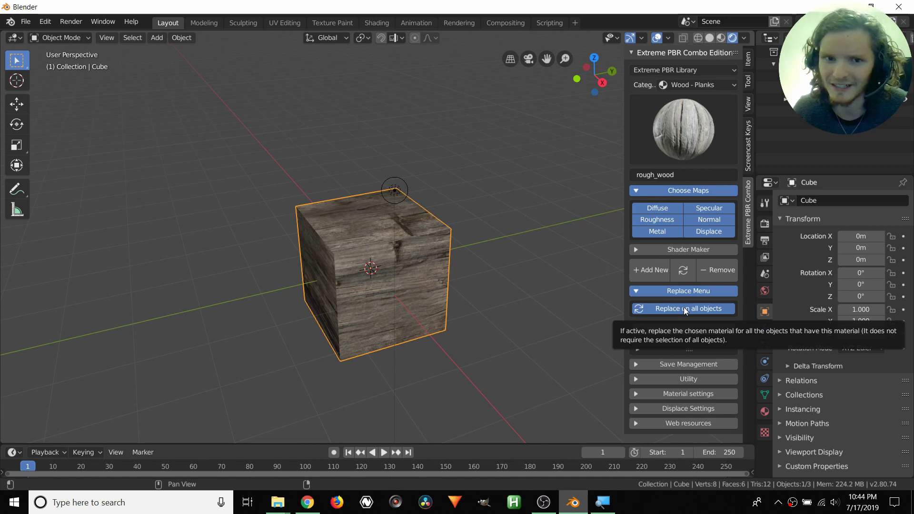
pyautogui.scroll(-2, 416, 270)
pyautogui.hotkey('shift', 'd')
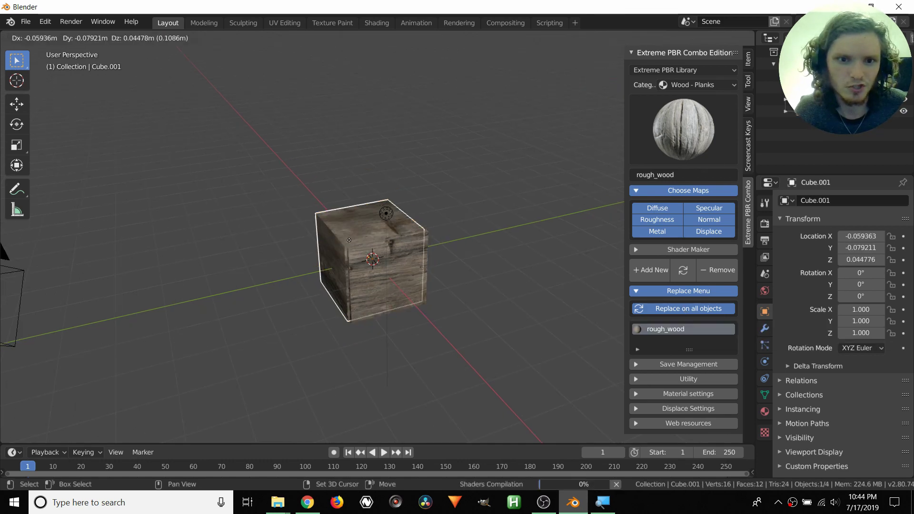
pyautogui.click(210, 206)
pyautogui.hotkey('shift', 'd')
pyautogui.click(472, 137)
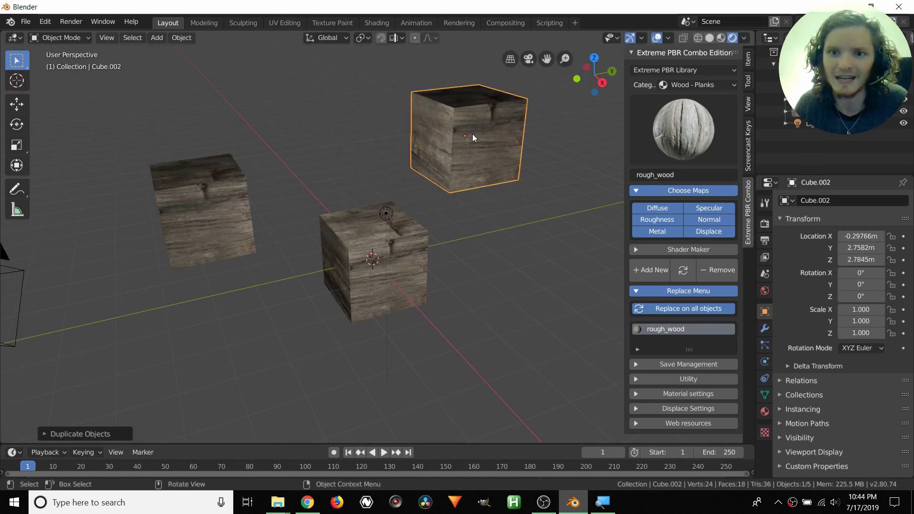
# Replace rough_wood with Planks07 on all three cubes, and turn off replacing on all objects
pyautogui.click(682, 112)
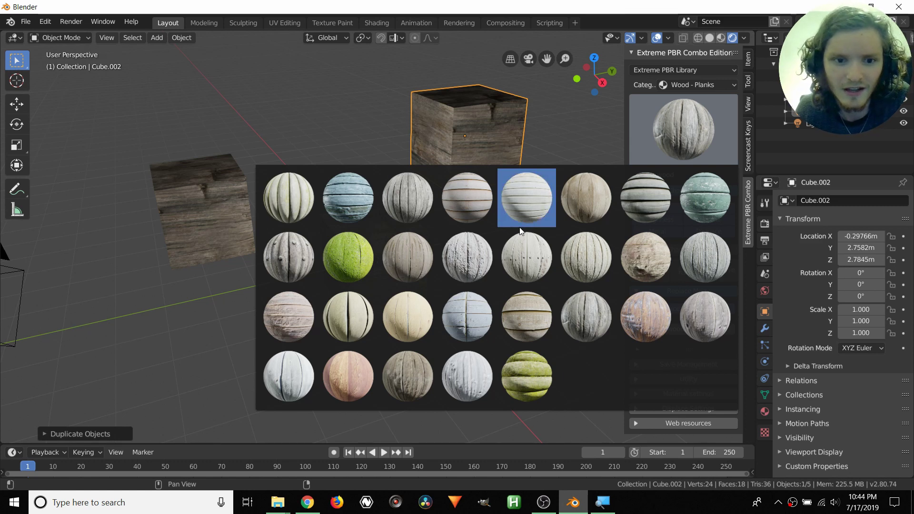
pyautogui.click(305, 323)
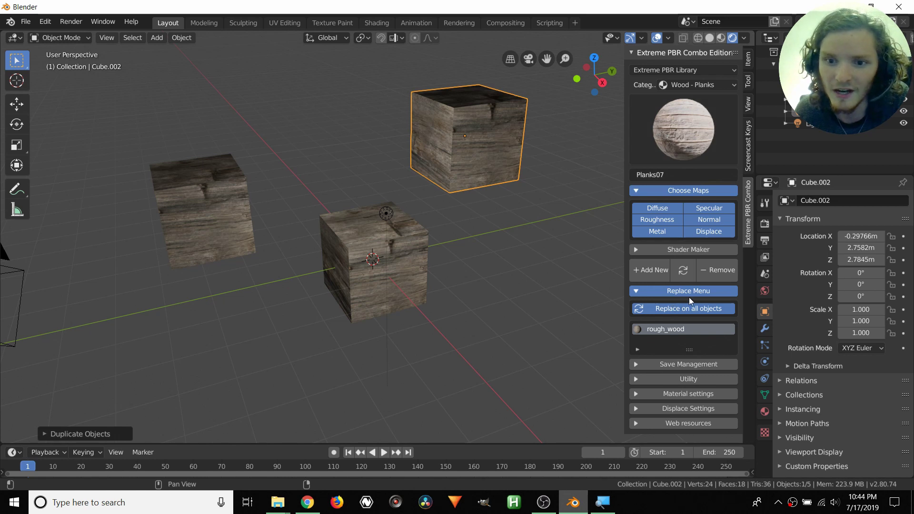
pyautogui.click(681, 309)
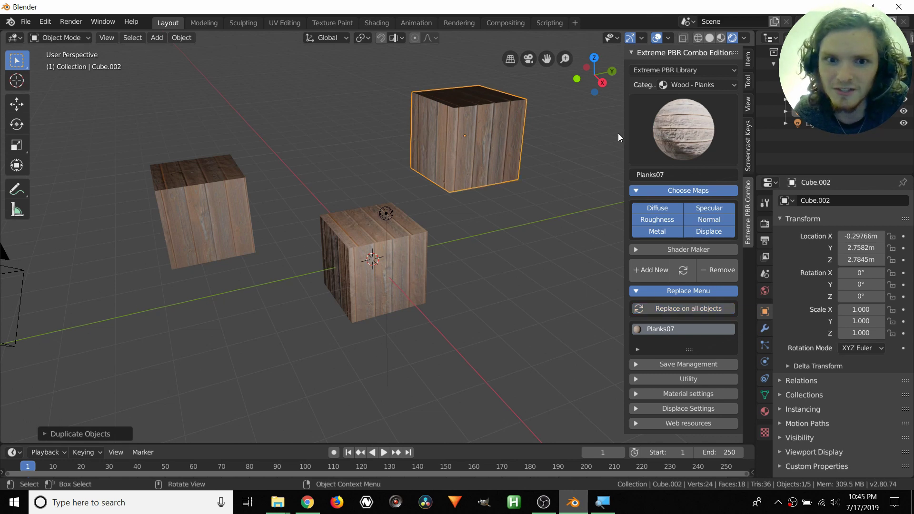
# Replace the material of only the upper-right cube with wooden_rough_planks
pyautogui.click(672, 110)
pyautogui.click(526, 376)
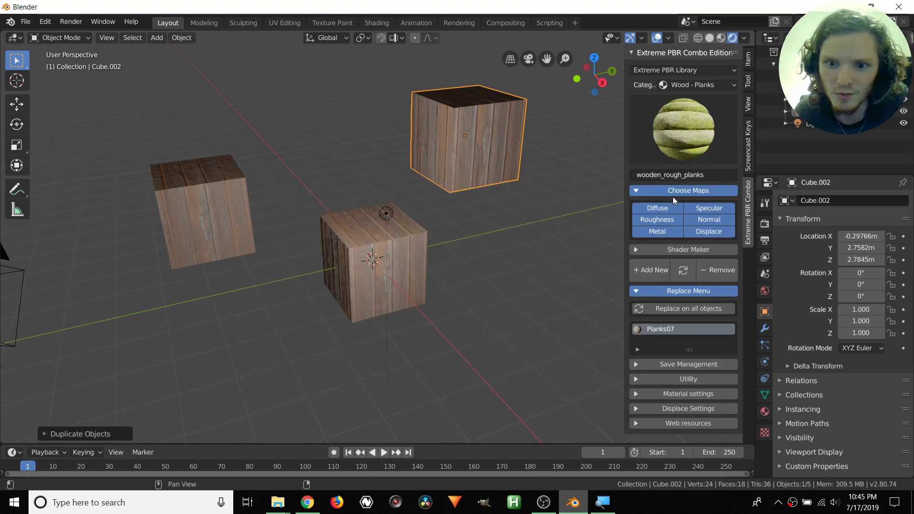
pyautogui.click(683, 280)
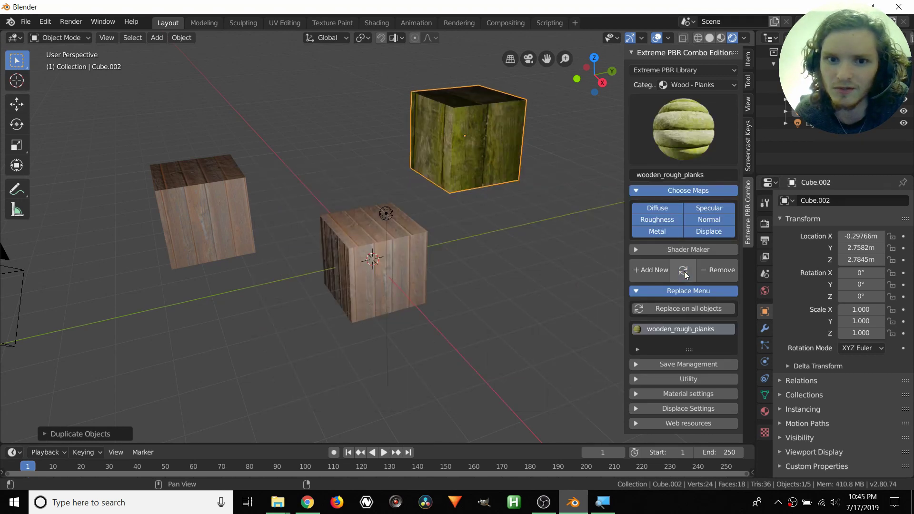
# Replace the material of only the left cube with green_rough_planks
pyautogui.click(207, 204)
pyautogui.click(706, 131)
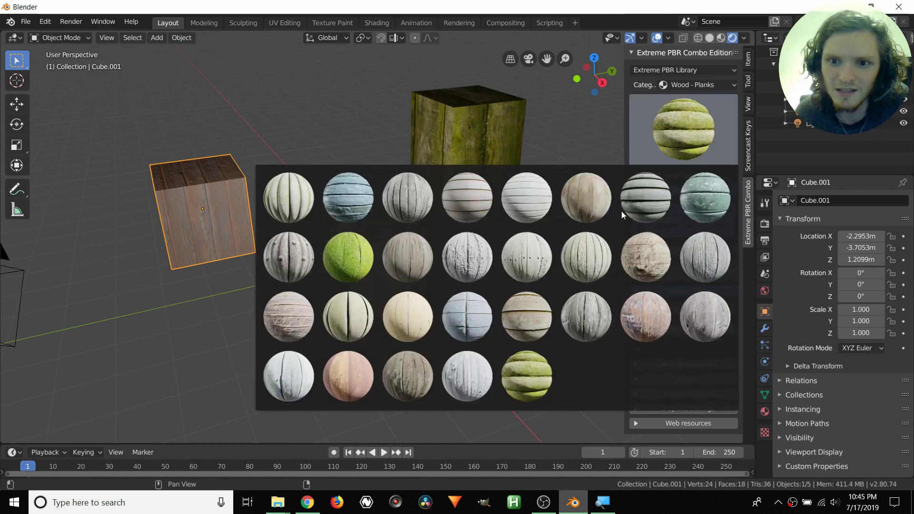
pyautogui.click(693, 192)
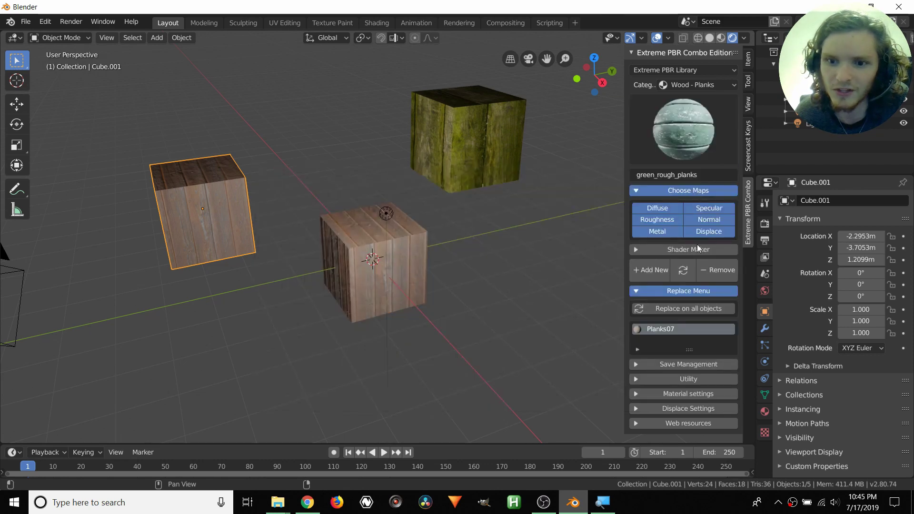
pyautogui.click(682, 275)
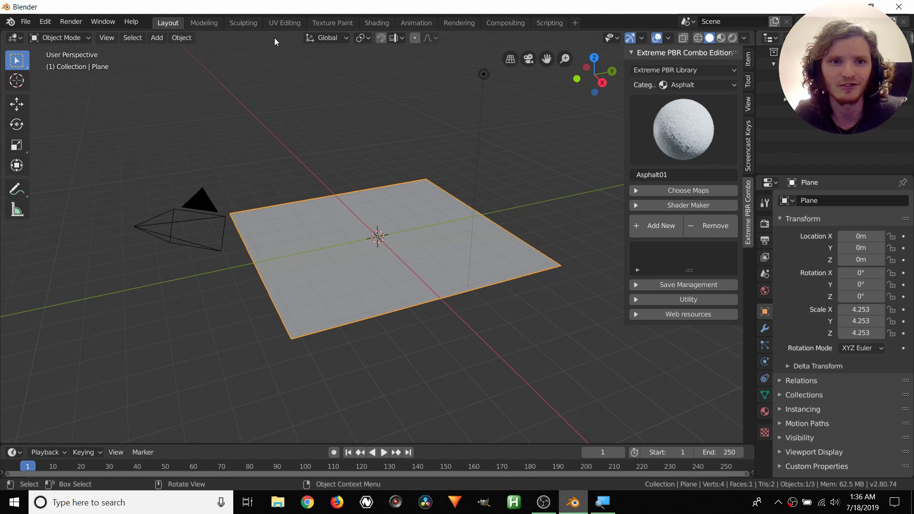
# Inspect the plane's UV layout in the UV Editing workspace and return to the Layout workspace
pyautogui.click(285, 22)
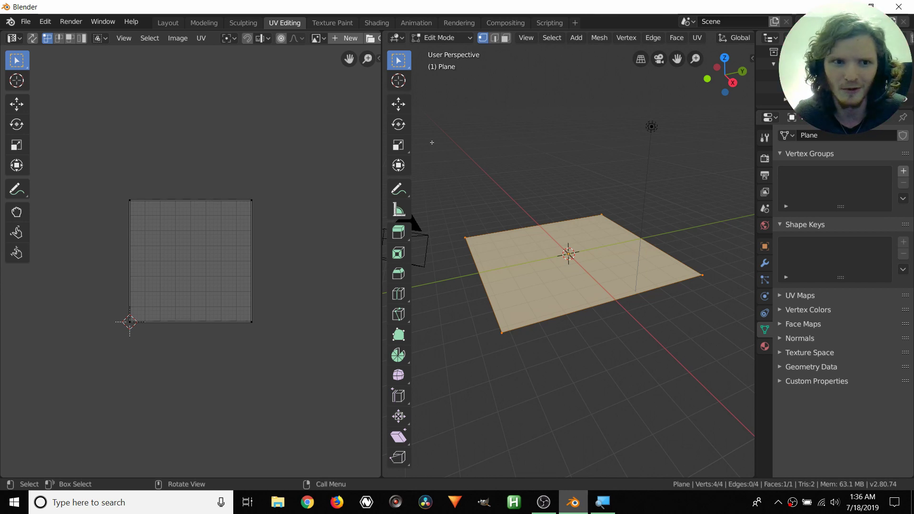
pyautogui.click(169, 23)
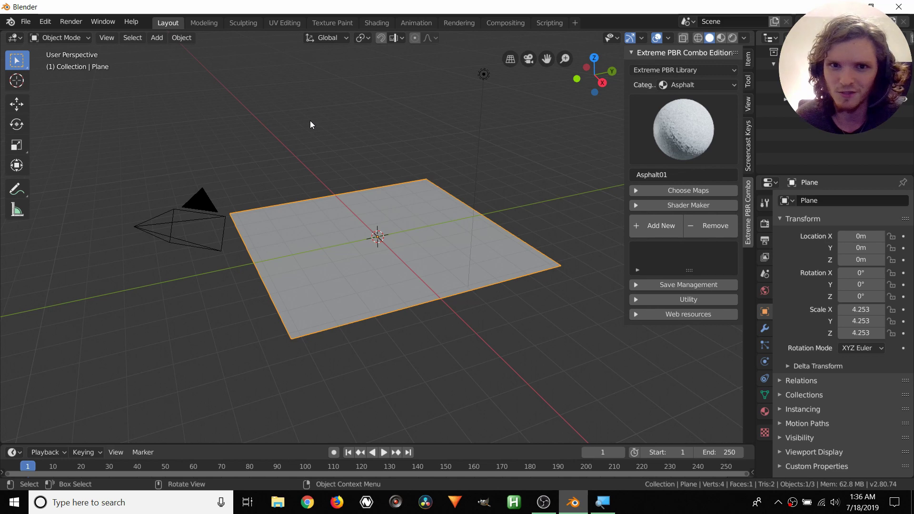
# Choose the Planks07 material from the Wood - Planks category of the Extreme PBR Library
pyautogui.click(688, 82)
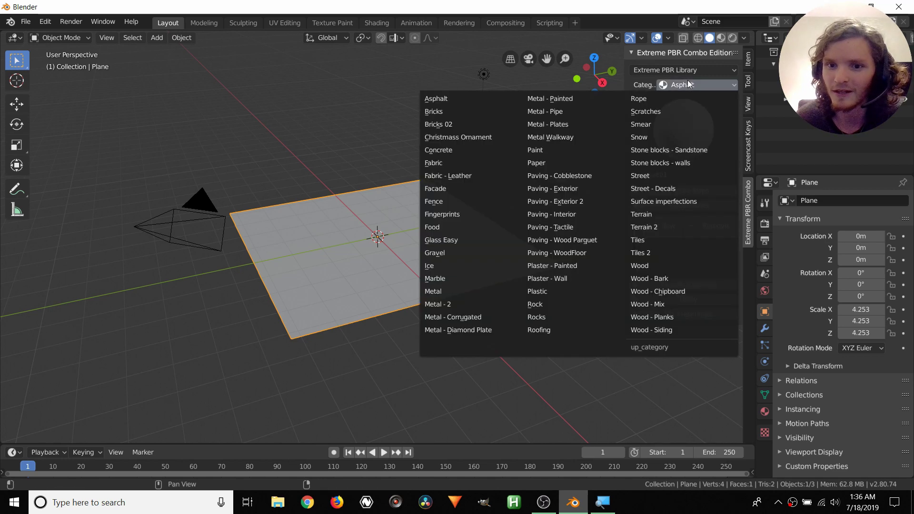
pyautogui.click(657, 317)
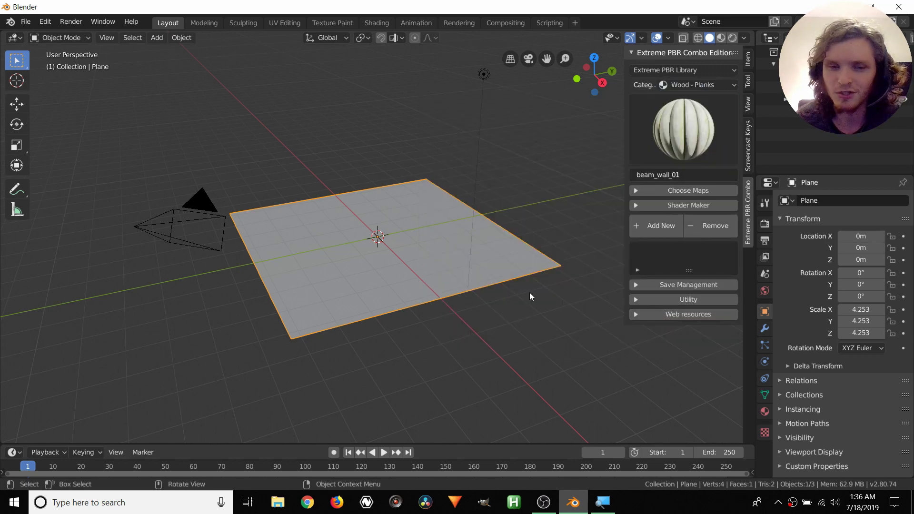
pyautogui.click(667, 151)
pyautogui.click(290, 306)
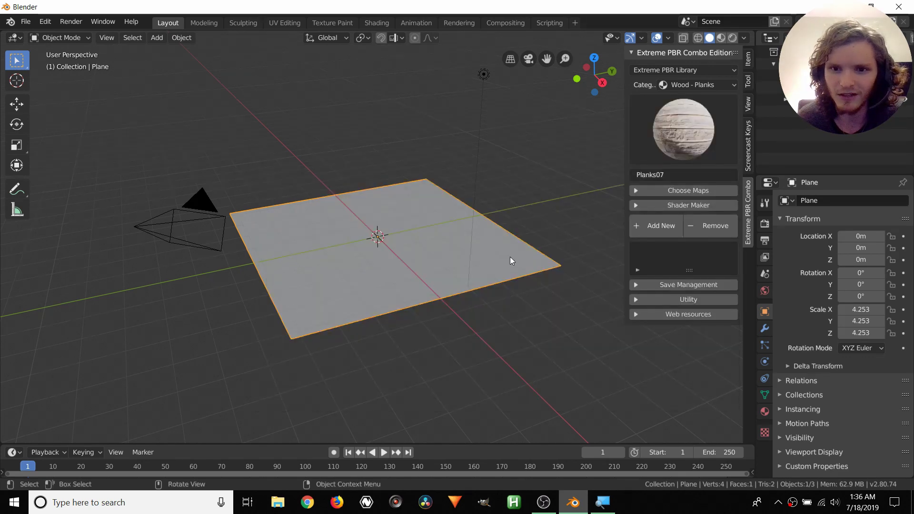
# Enable the Roughness, Metal, Displace, Normal and Specular maps alongside Diffuse, and add Planks07 to the plane as a new material
pyautogui.click(673, 191)
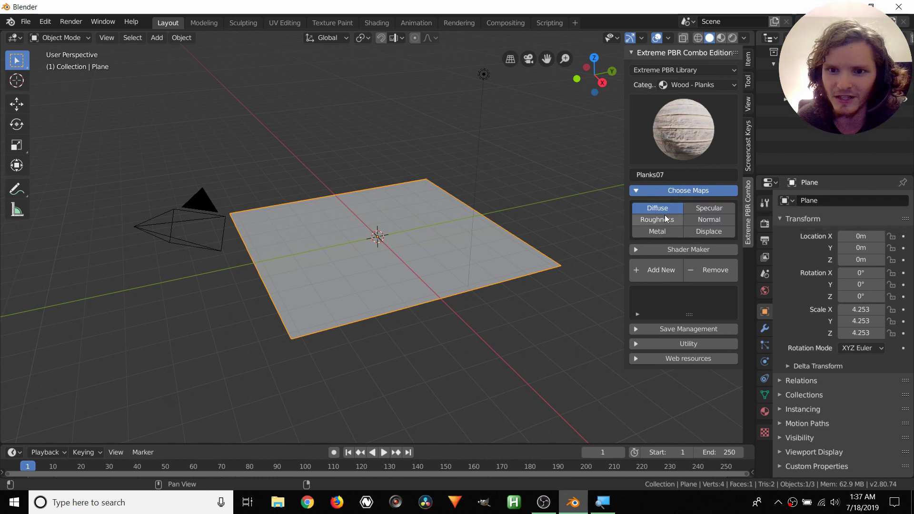
pyautogui.click(663, 231)
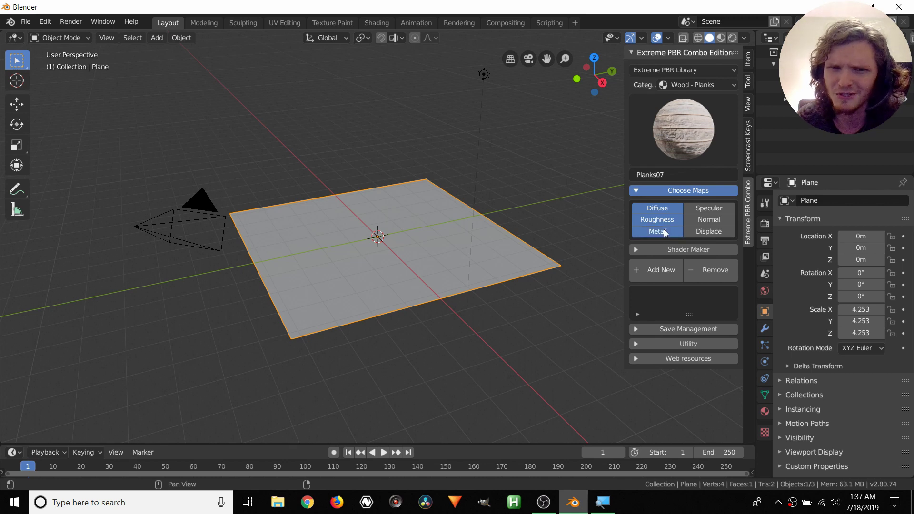
pyautogui.click(697, 231)
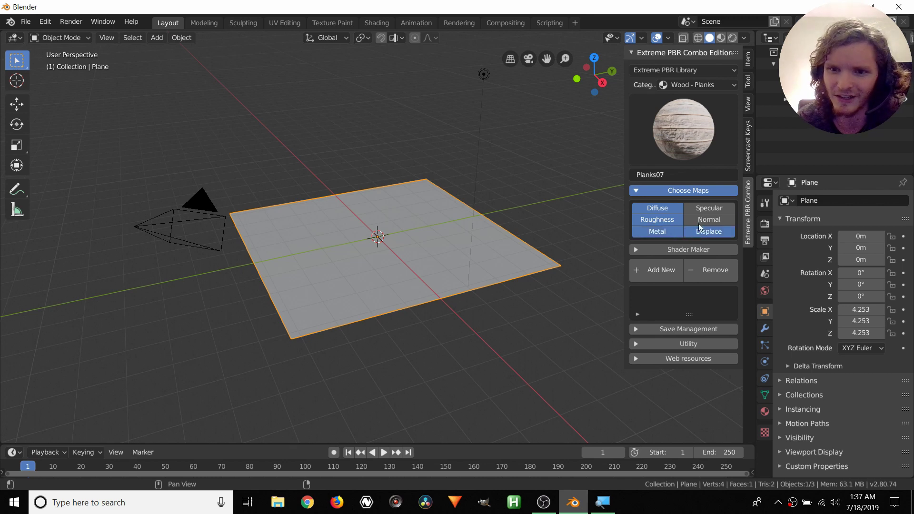
pyautogui.click(698, 220)
pyautogui.click(698, 209)
pyautogui.click(665, 267)
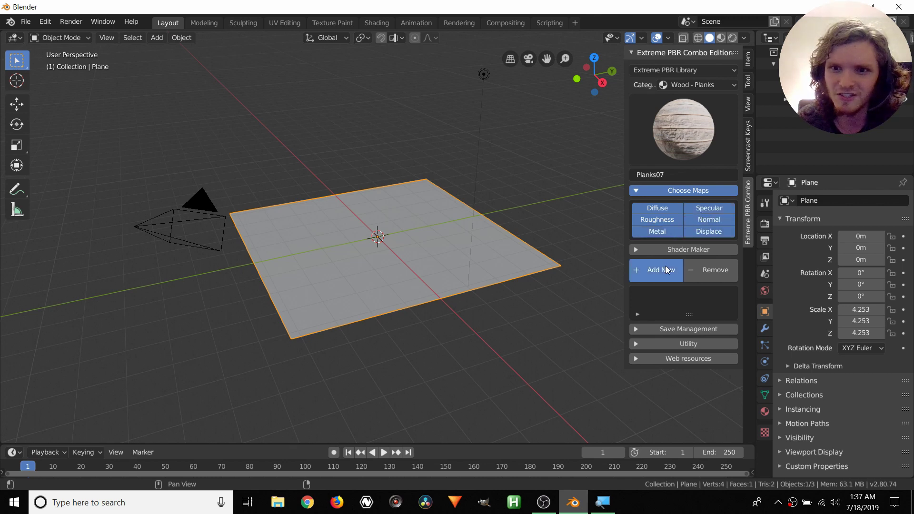
# Show the viewport in rendered shading and move the light closer to the plane, to about X 4.57, Y -0.60, Z 3.69 m
pyautogui.click(732, 37)
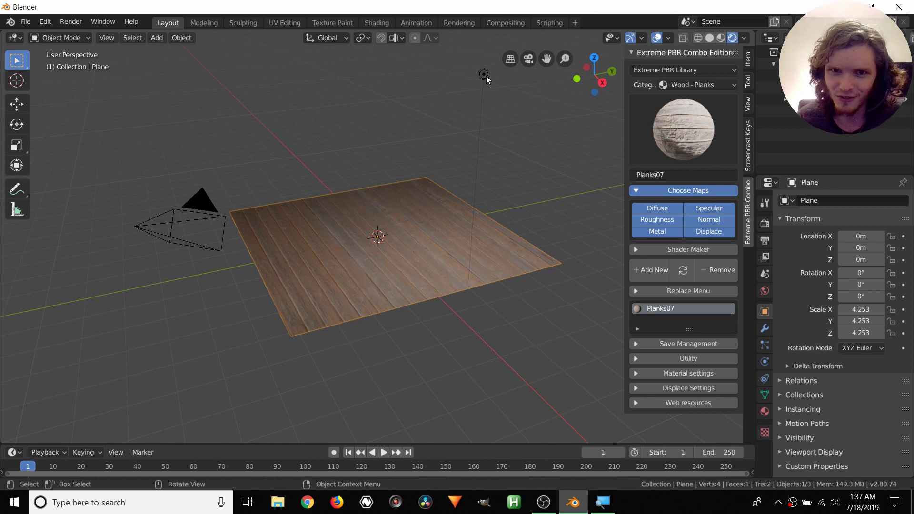
pyautogui.click(485, 75)
pyautogui.press('g')
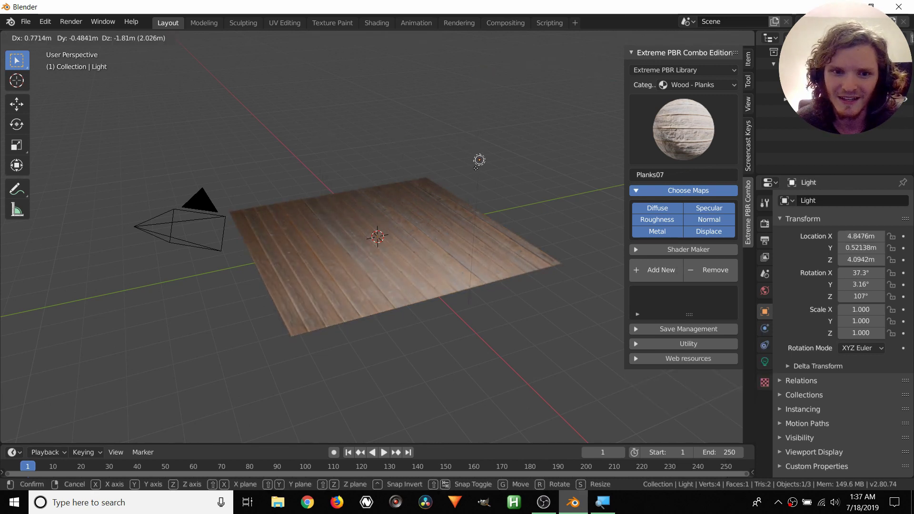
pyautogui.click(427, 215)
pyautogui.press('g')
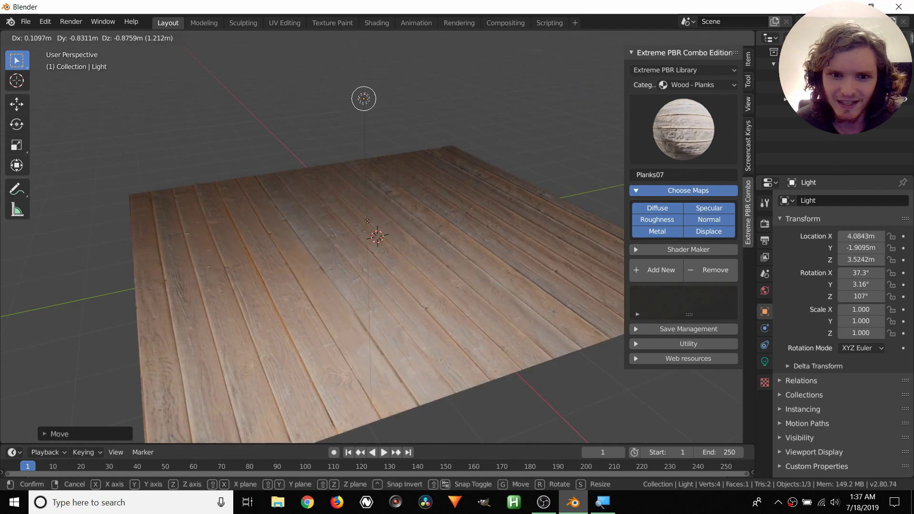
pyautogui.click(552, 195)
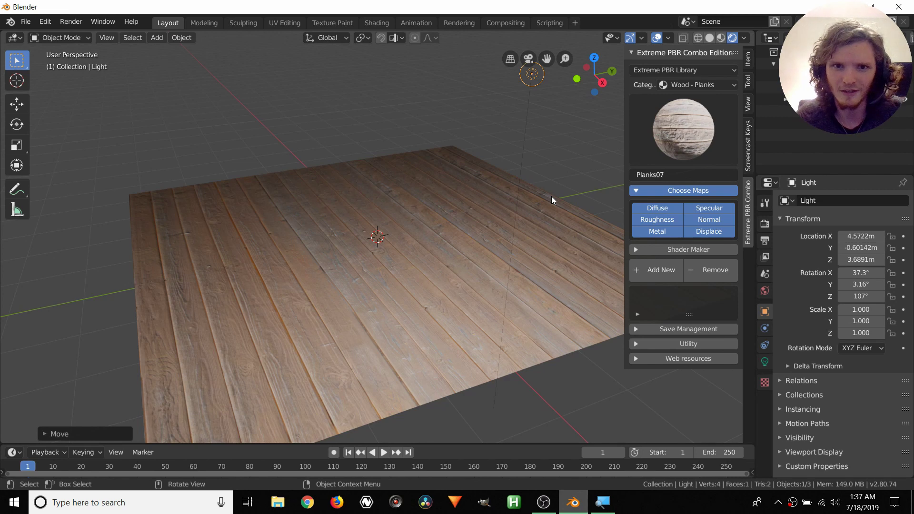
# Put the plane into Edit Mode using the add-on's Switch mode utility and open its UVs Editor (Beta) settings
pyautogui.click(426, 232)
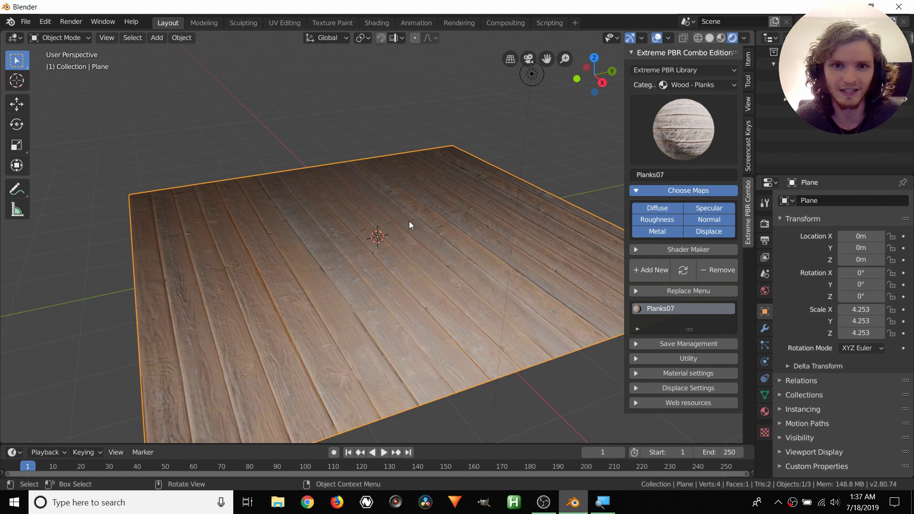
pyautogui.press('Tab')
pyautogui.press('Tab')
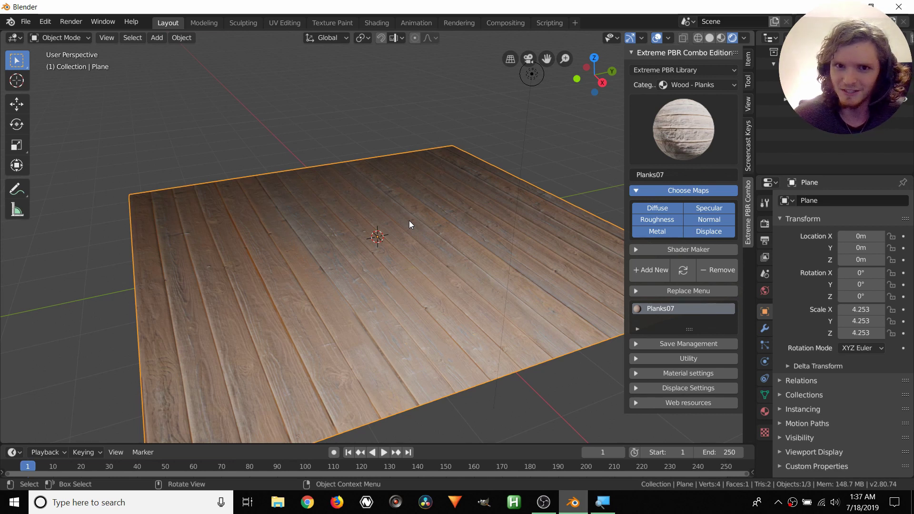
pyautogui.click(698, 355)
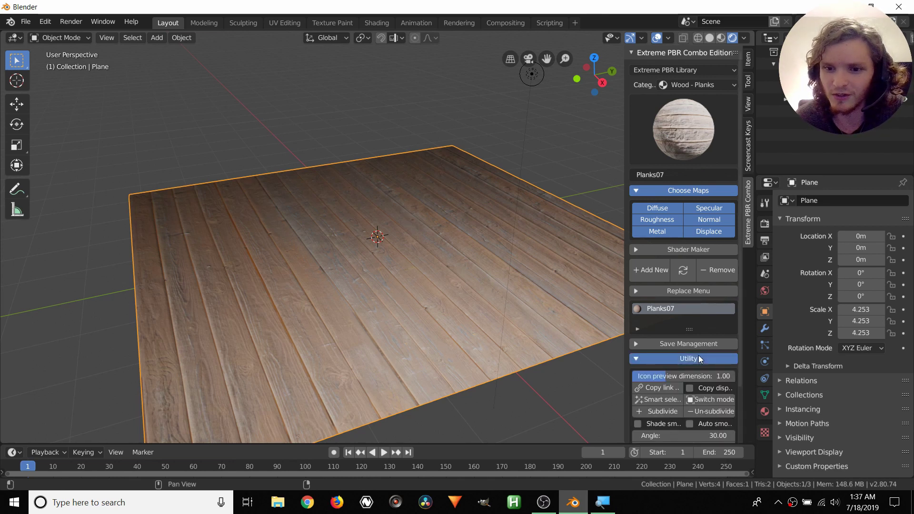
pyautogui.click(707, 399)
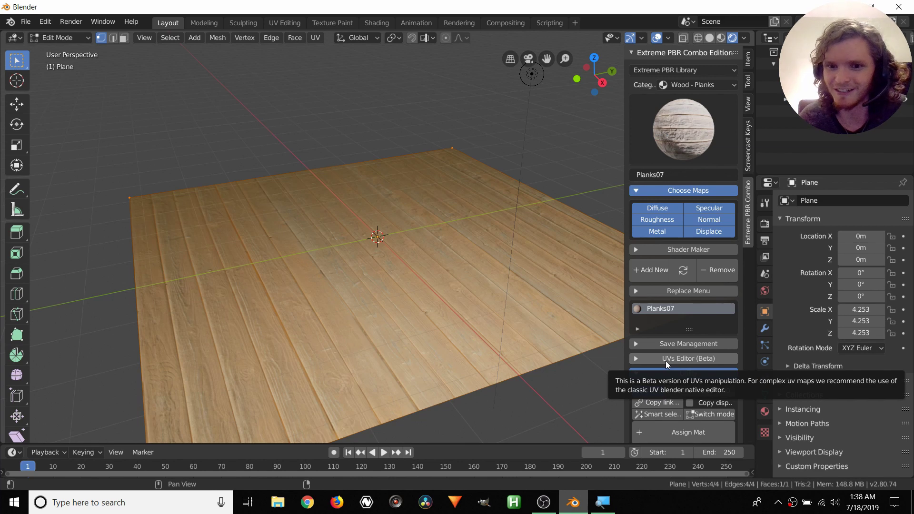
pyautogui.click(665, 359)
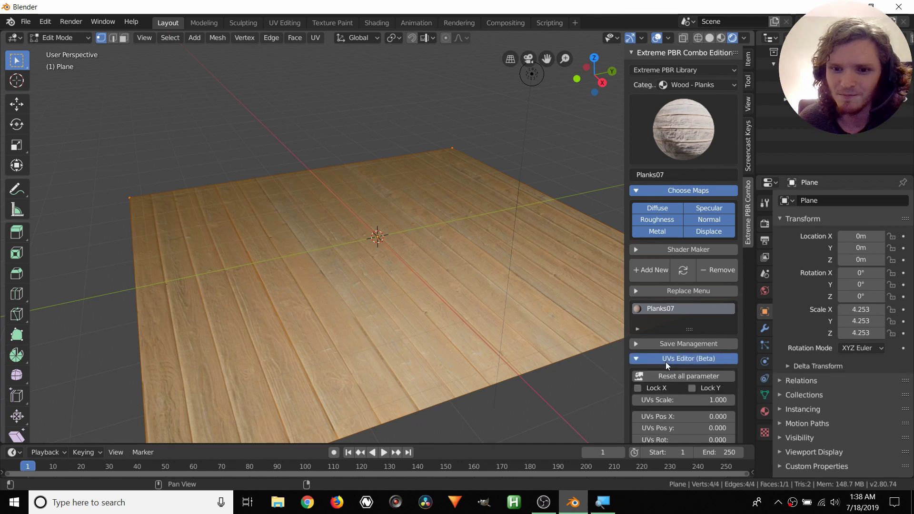
# Adjust the plane's UVs to a scale of about 1.229, position X 4.290, Y 1.200, and rotation -8.130
pyautogui.moveTo(372, 201); pyautogui.dragTo(349, 225, button='middle')
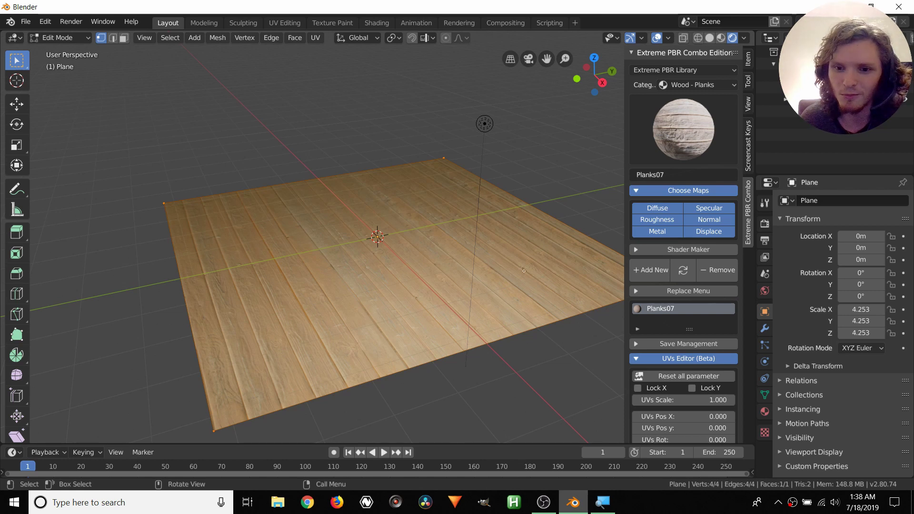
pyautogui.moveTo(685, 400); pyautogui.dragTo(681, 399)
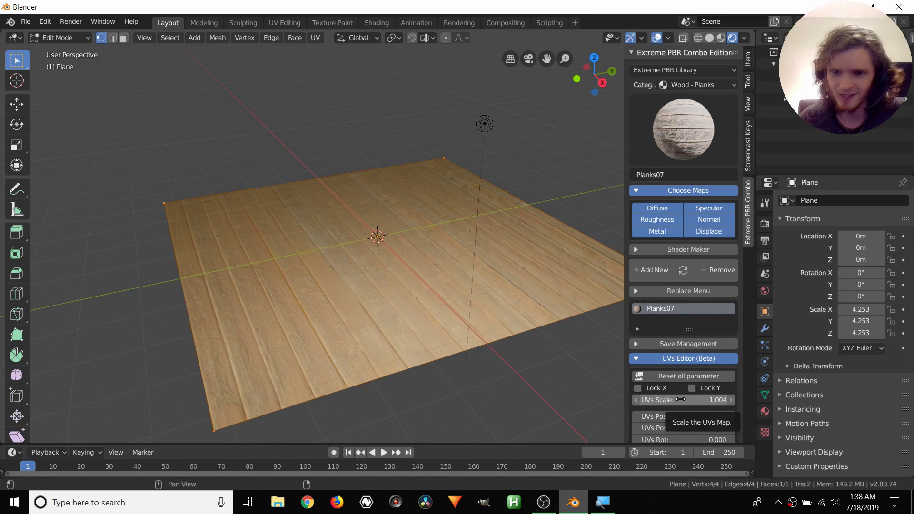
pyautogui.moveTo(681, 398); pyautogui.dragTo(700, 403)
pyautogui.scroll(-2, 700, 403)
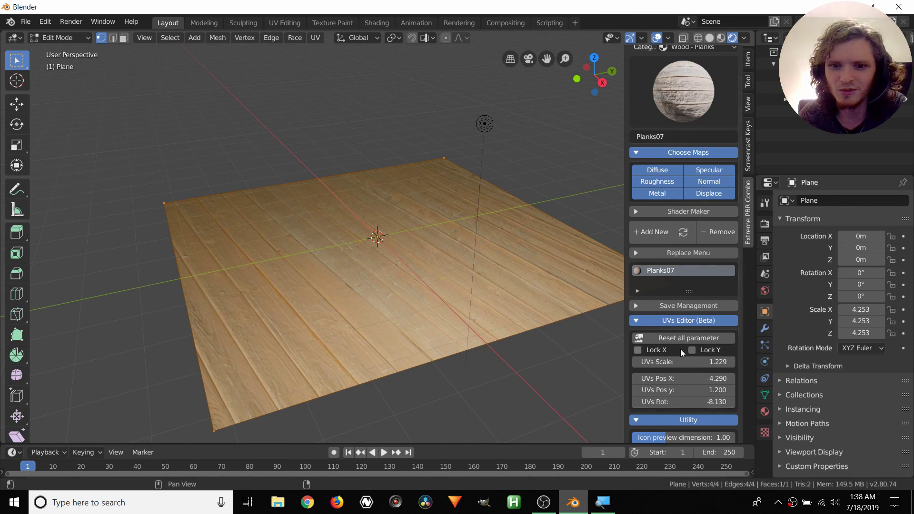
# Scale the UVs with X locked and with Y locked, and finish unlocked at a UV scale of about 1.553
pyautogui.click(651, 350)
pyautogui.moveTo(657, 361); pyautogui.dragTo(702, 362)
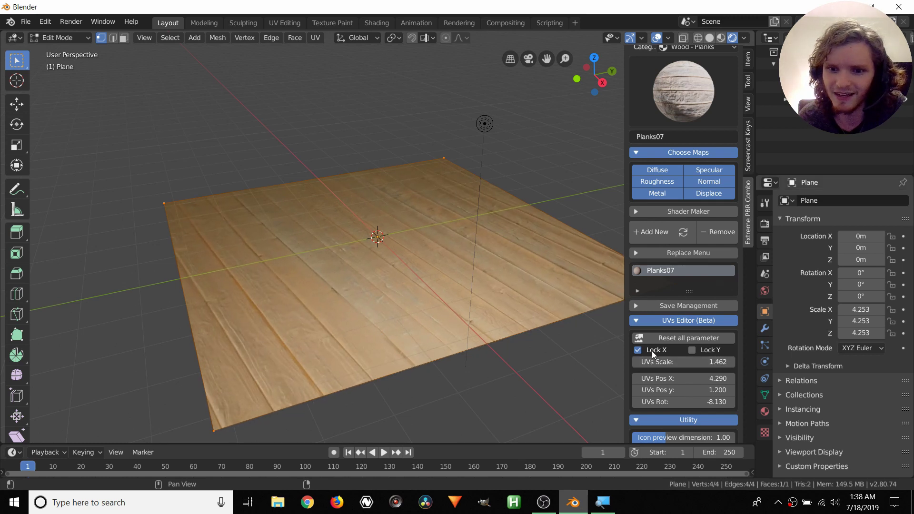
pyautogui.click(692, 350)
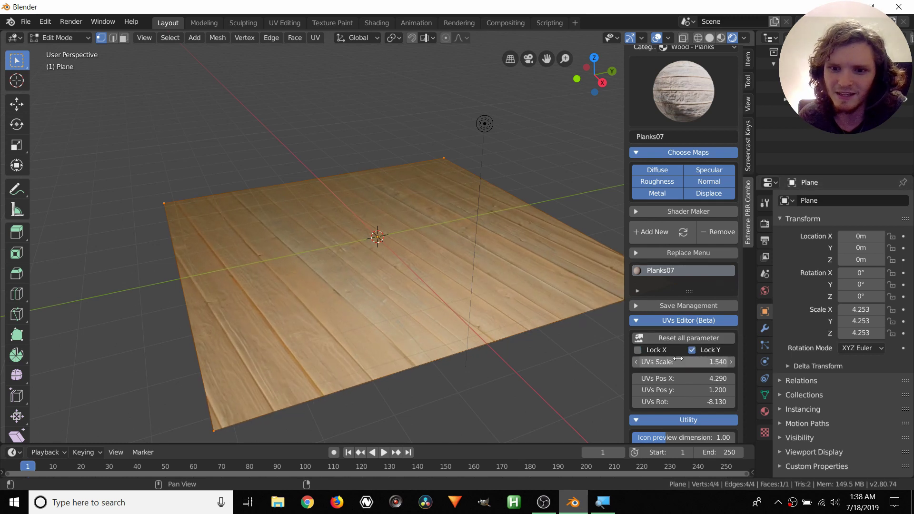
pyautogui.click(692, 351)
pyautogui.moveTo(685, 362); pyautogui.dragTo(690, 362)
# Set the plane's UV rotation to 0
pyautogui.click(709, 399)
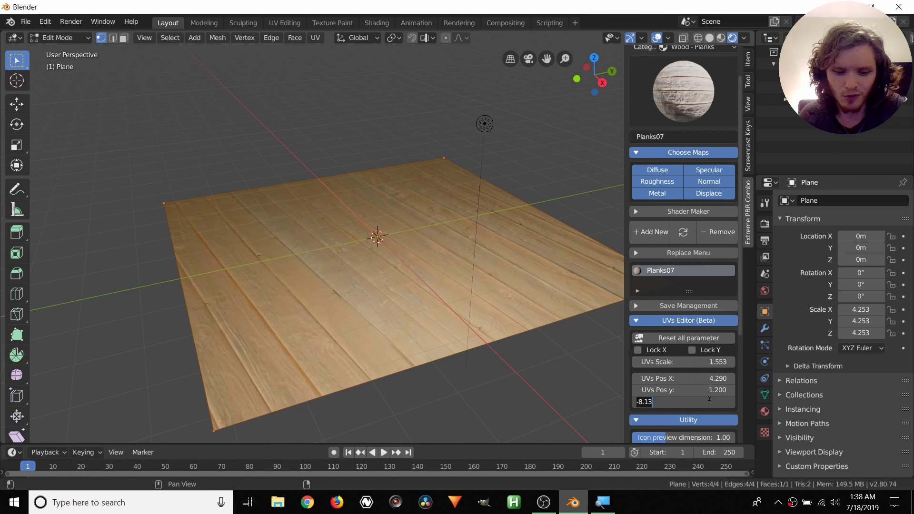
pyautogui.write('0')
pyautogui.press('Return')
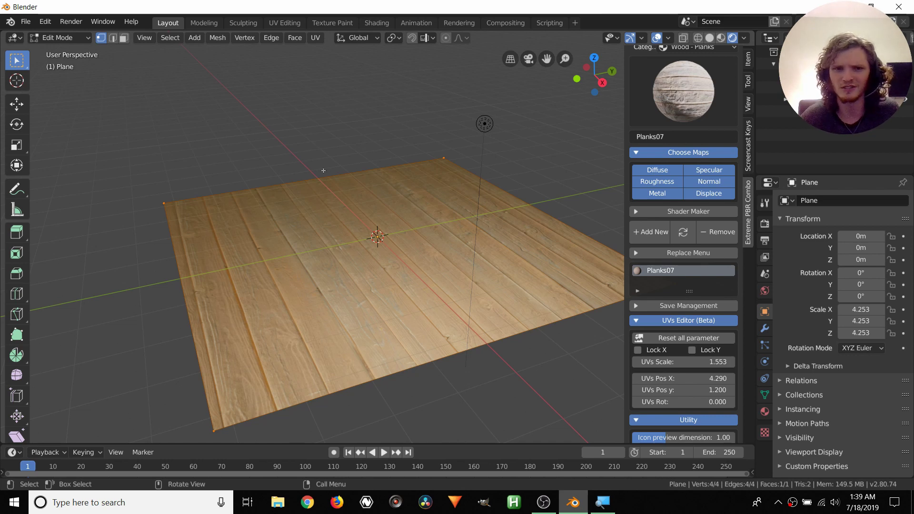
# Try rotating the whole plane to 65° about Z, moving it and scaling it to 5.691 in Object Mode, and restore its original transform
pyautogui.press('Tab')
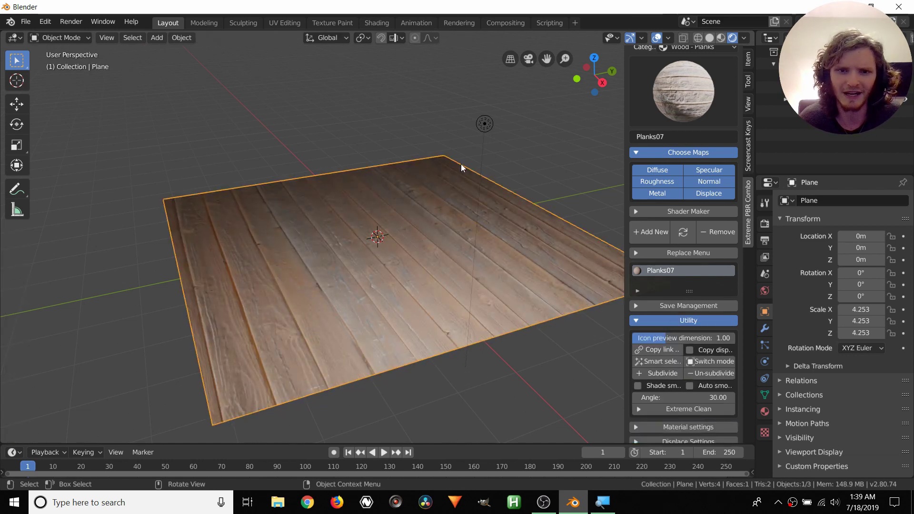
pyautogui.press('r')
pyautogui.press('z')
pyautogui.click(430, 169)
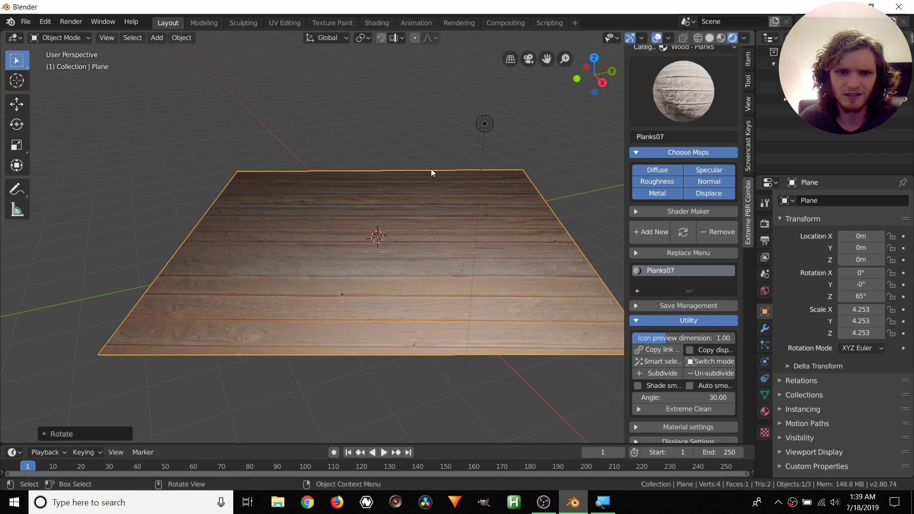
pyautogui.press('g')
pyautogui.click(427, 152)
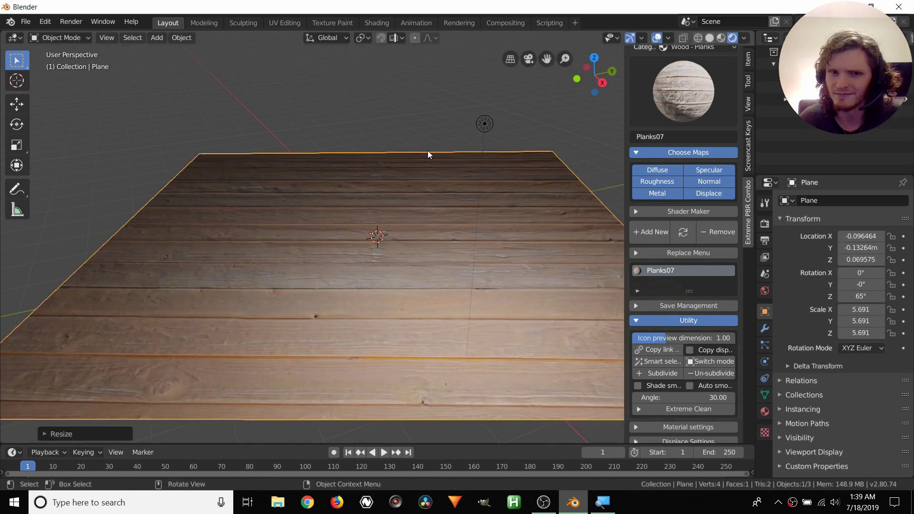
pyautogui.hotkey('alt', 'g')
pyautogui.hotkey('alt', 'r')
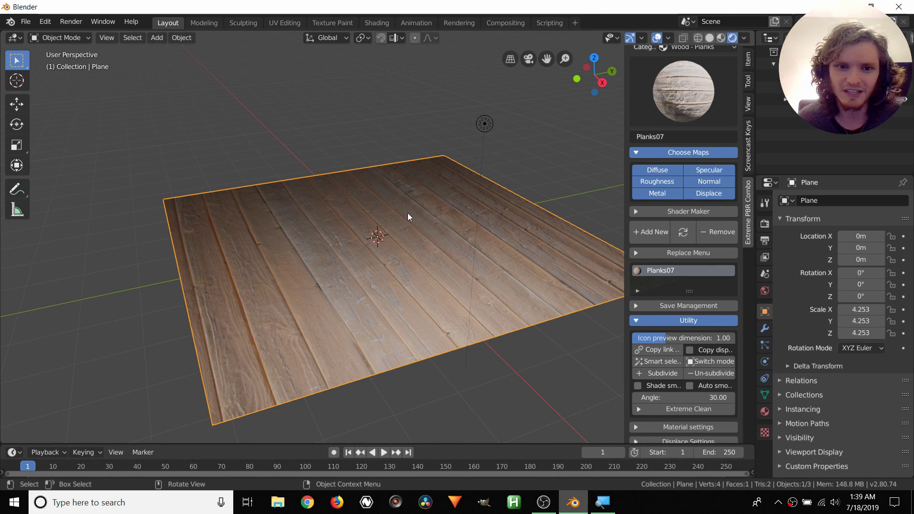
# Return the plane to Edit Mode and add one lengthwise loop cut, slid toward the plane's left edge
pyautogui.click(704, 364)
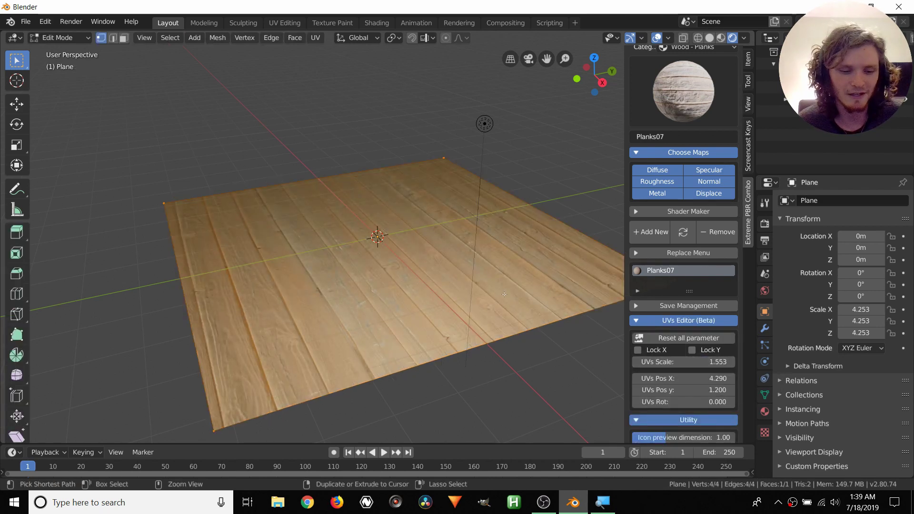
pyautogui.hotkey('ctrl', 'r')
pyautogui.click(476, 329)
pyautogui.click(354, 354)
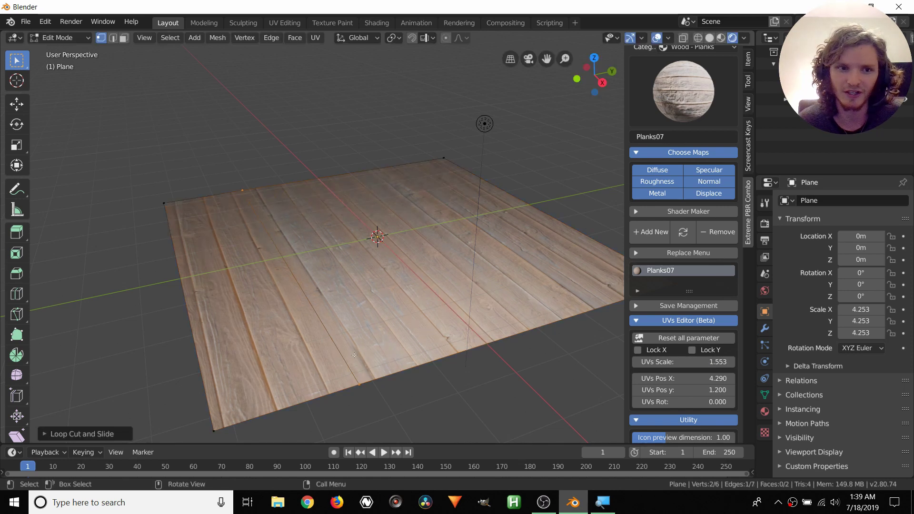
# In face selection, select only the narrow left face and scale its UVs to about 1.751
pyautogui.press('3')
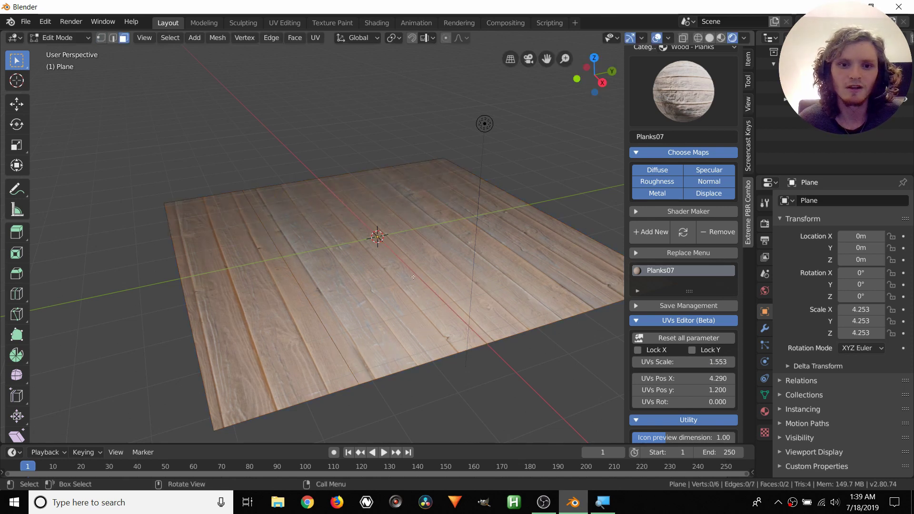
pyautogui.click(410, 259)
pyautogui.click(261, 290)
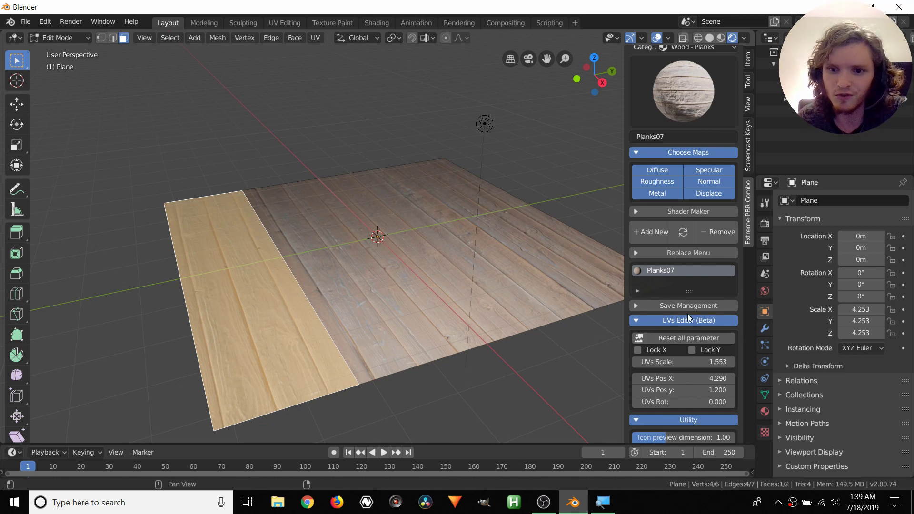
pyautogui.moveTo(685, 361); pyautogui.dragTo(707, 361)
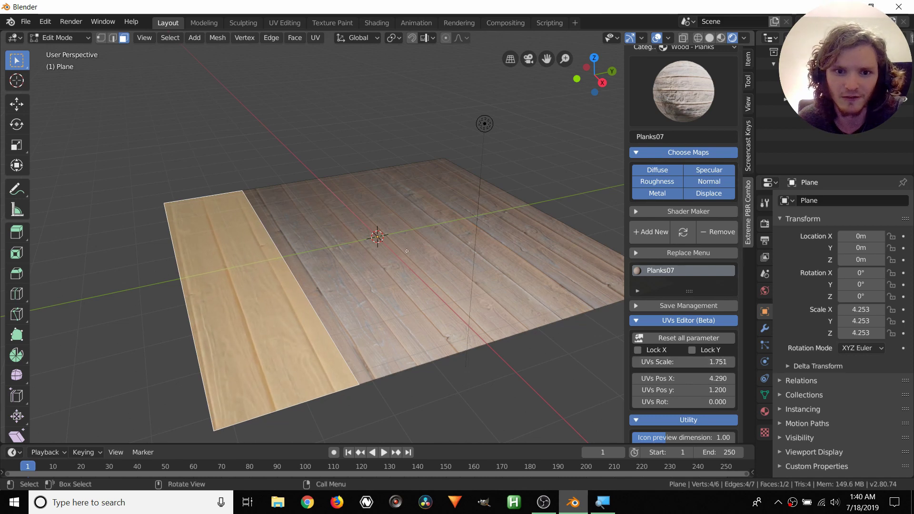
# Select the wide right face and set its UV rotation to 90
pyautogui.click(451, 240)
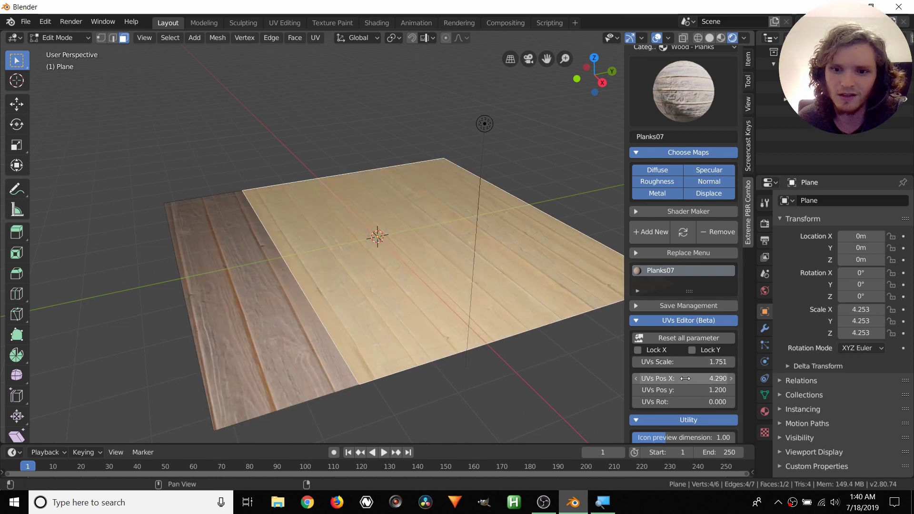
pyautogui.moveTo(685, 401)
pyautogui.mouseDown()
pyautogui.moveTo(666, 401)
pyautogui.moveTo(691, 402)
pyautogui.mouseUp()
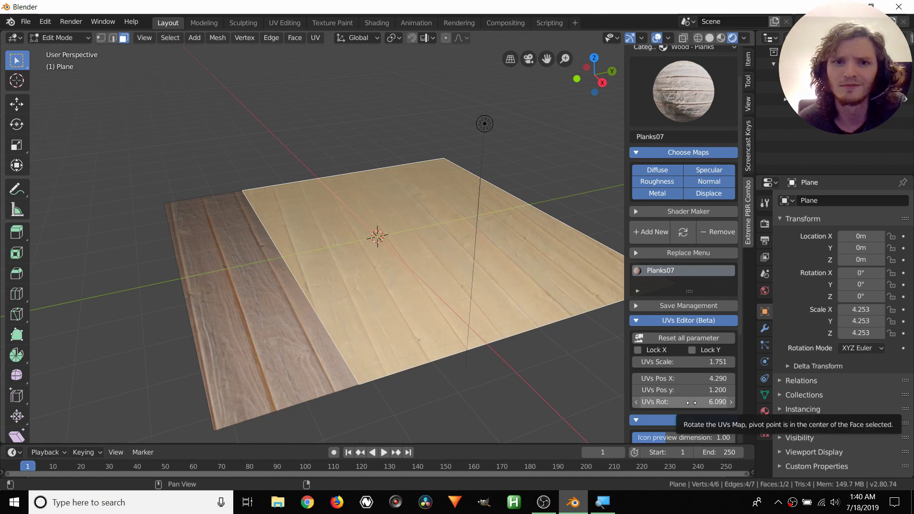
pyautogui.click(693, 402)
pyautogui.write('90')
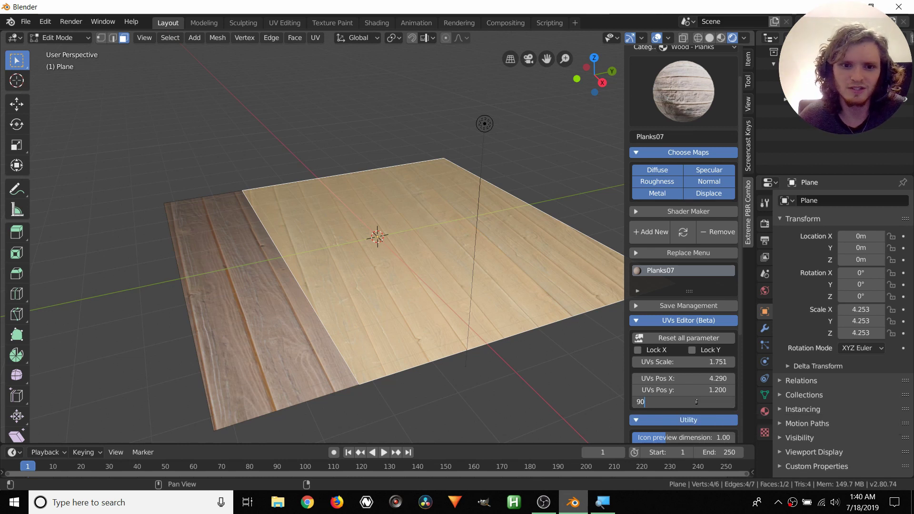
# Set the UV rotation of the plane's selected larger face to 90 and return to Object Mode
pyautogui.press('Return')
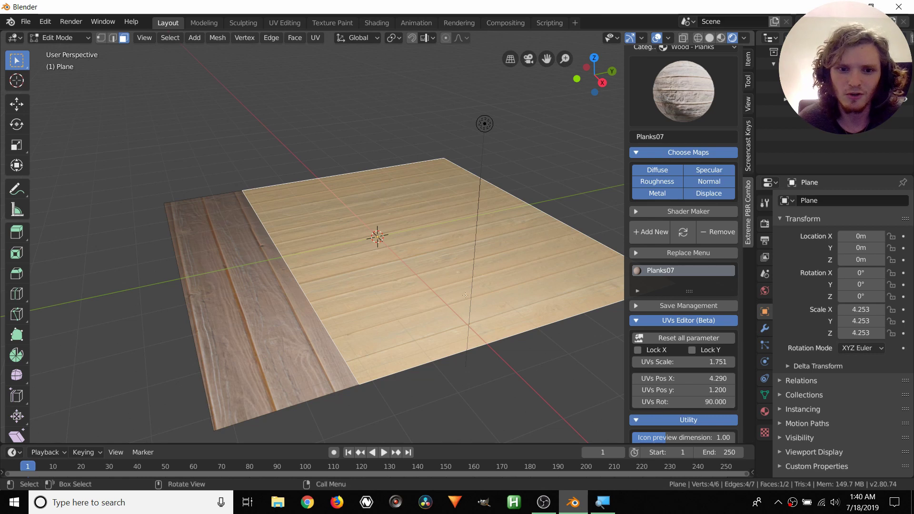
pyautogui.press('Tab')
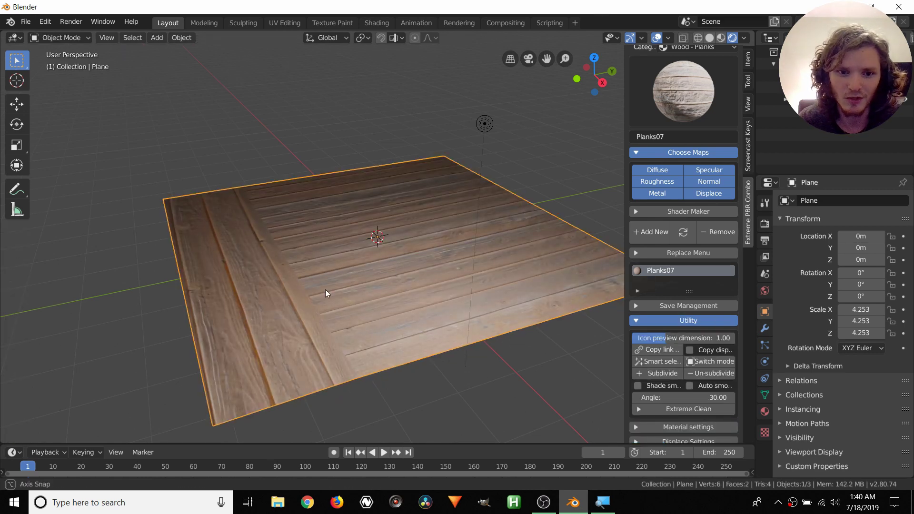
pyautogui.moveTo(325, 289); pyautogui.dragTo(338, 279, button='middle')
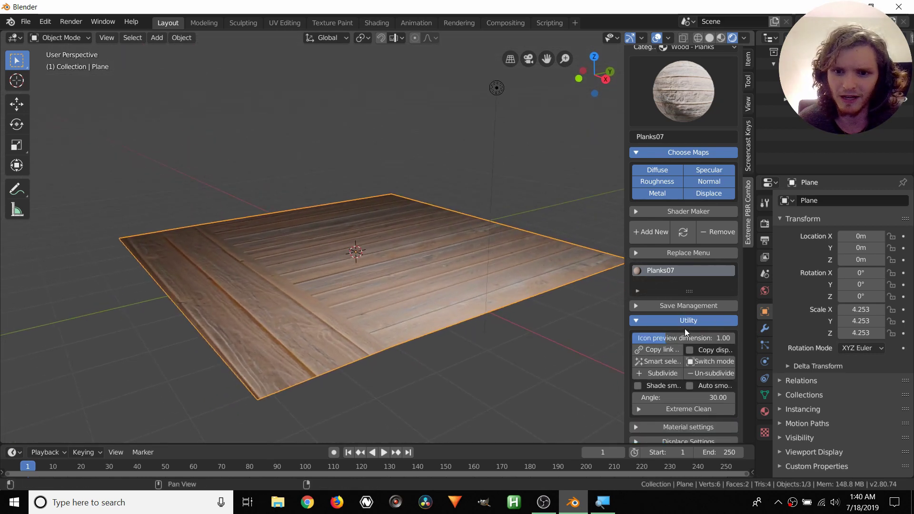
# Expand the displacement settings and raise the displacement strength to 20.57
pyautogui.scroll(-2, 684, 328)
pyautogui.click(696, 418)
pyautogui.scroll(-6, 696, 415)
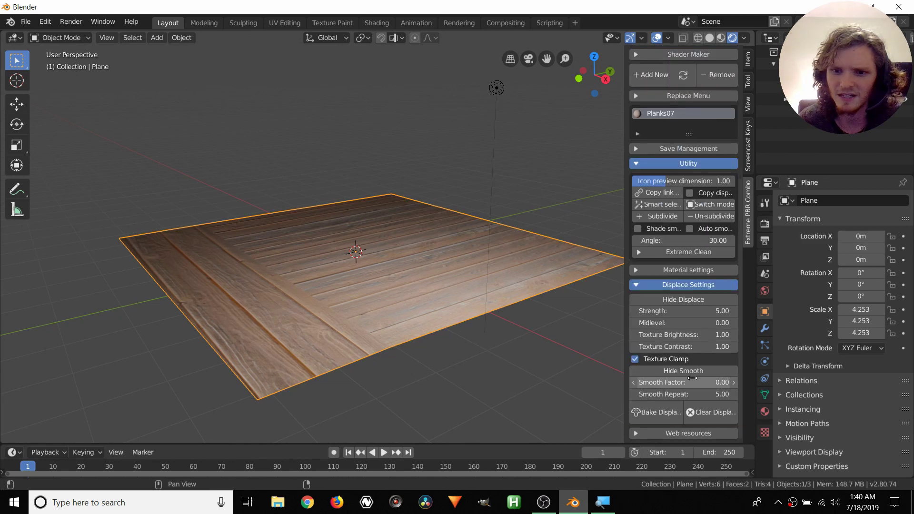
pyautogui.moveTo(704, 312); pyautogui.dragTo(752, 312)
# Select both faces of the plane in Edit Mode, subdivide them seven times and return to Object Mode
pyautogui.press('Tab')
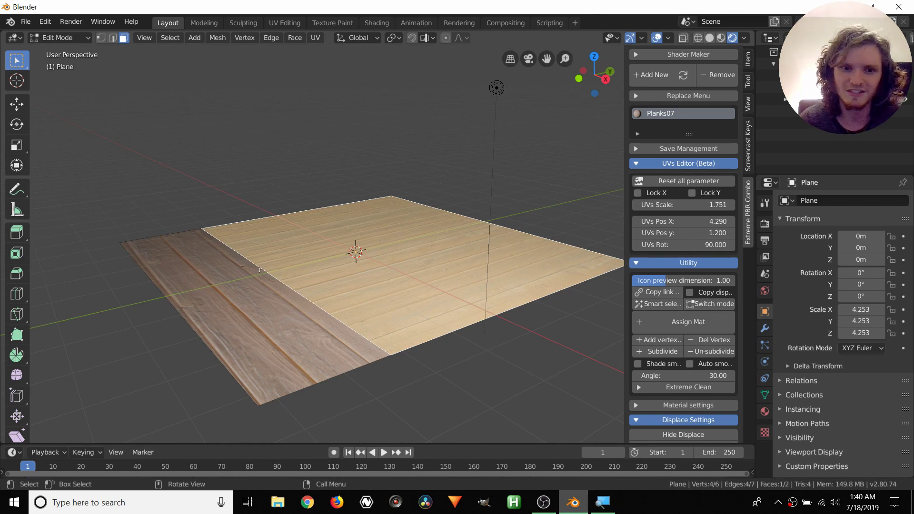
pyautogui.keyDown('shift'); pyautogui.click(259, 269); pyautogui.keyUp('shift')
pyautogui.scroll(5, 684, 238)
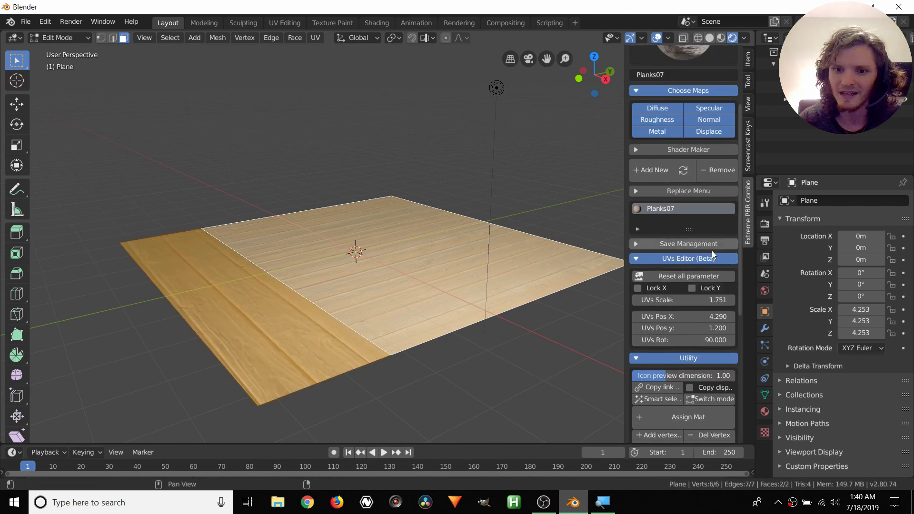
pyautogui.scroll(-2, 685, 321)
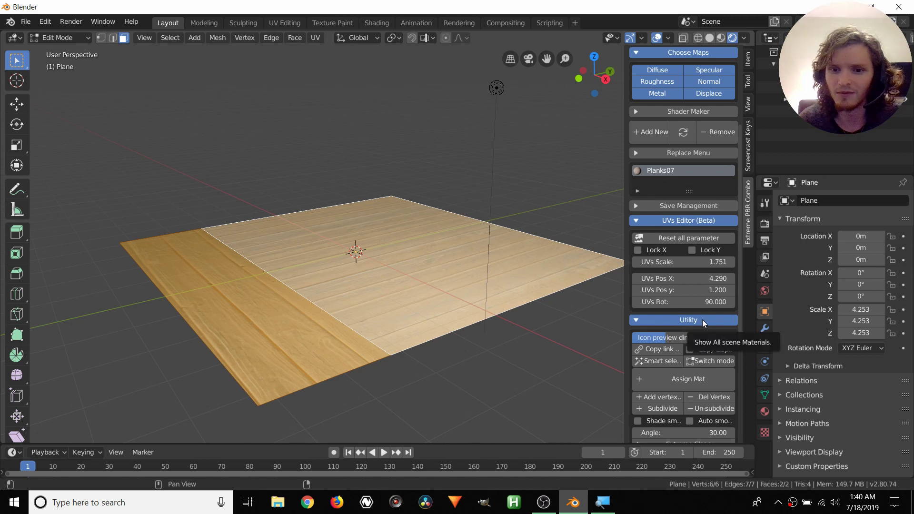
pyautogui.scroll(-2, 702, 319)
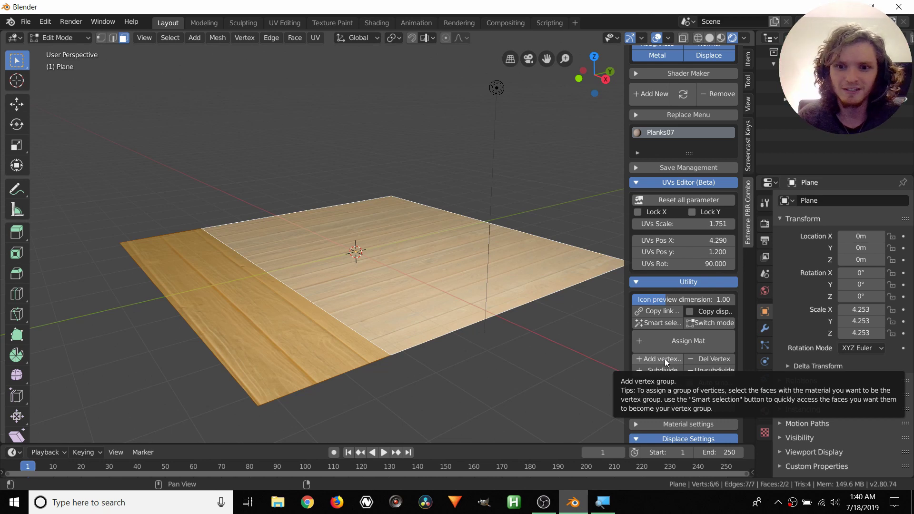
pyautogui.click(661, 370)
pyautogui.click(662, 369)
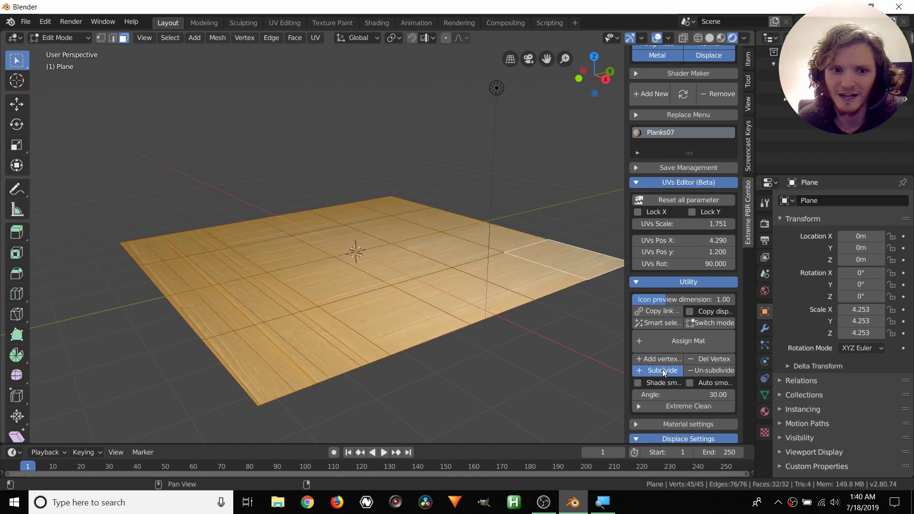
pyautogui.click(662, 369)
pyautogui.click(661, 369)
pyautogui.click(661, 369)
pyautogui.click(662, 370)
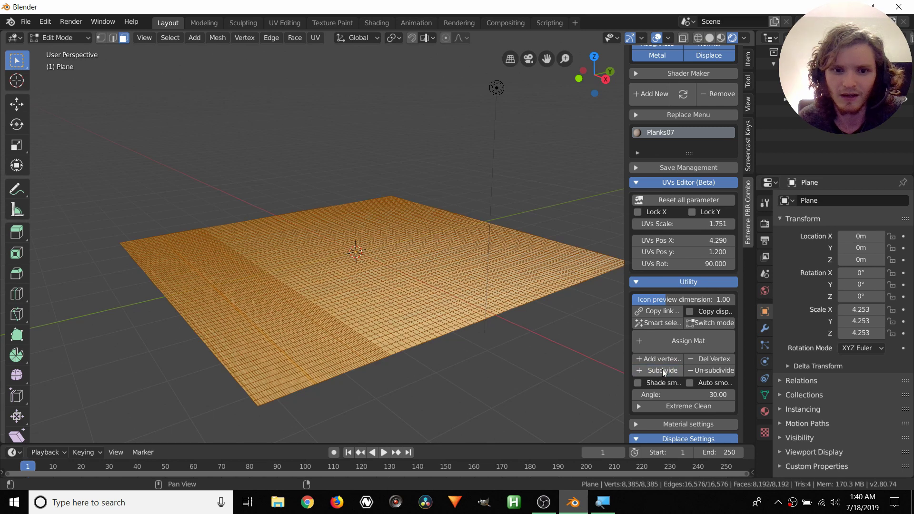
pyautogui.click(661, 369)
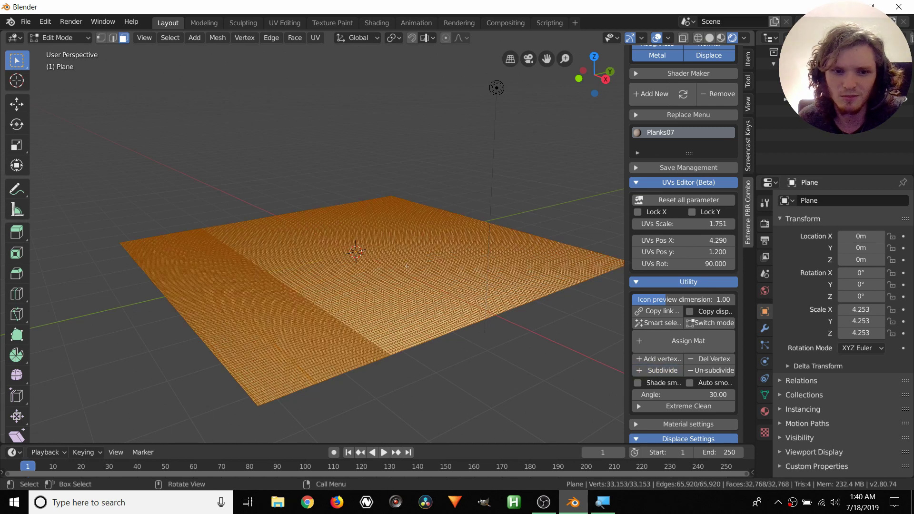
pyautogui.press('Tab')
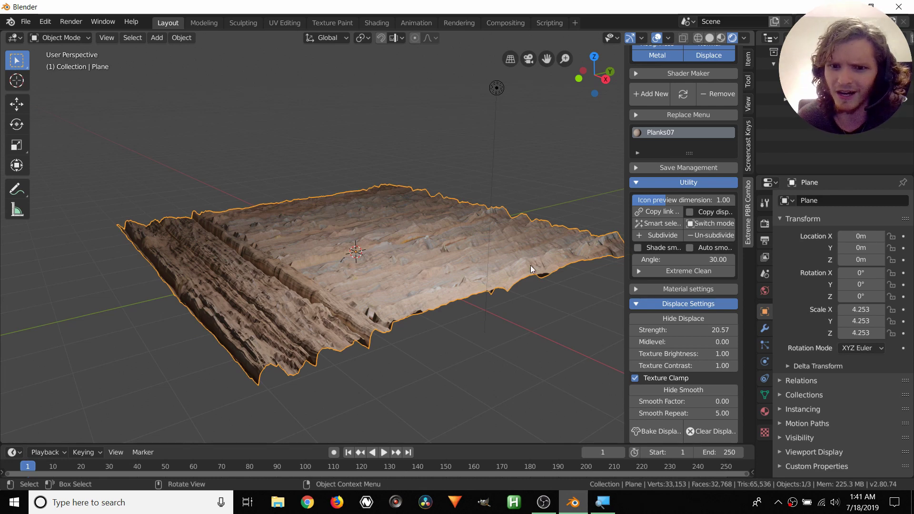
# Set the plane's displacement strength to 5
pyautogui.click(703, 329)
pyautogui.write('5')
pyautogui.press('Return')
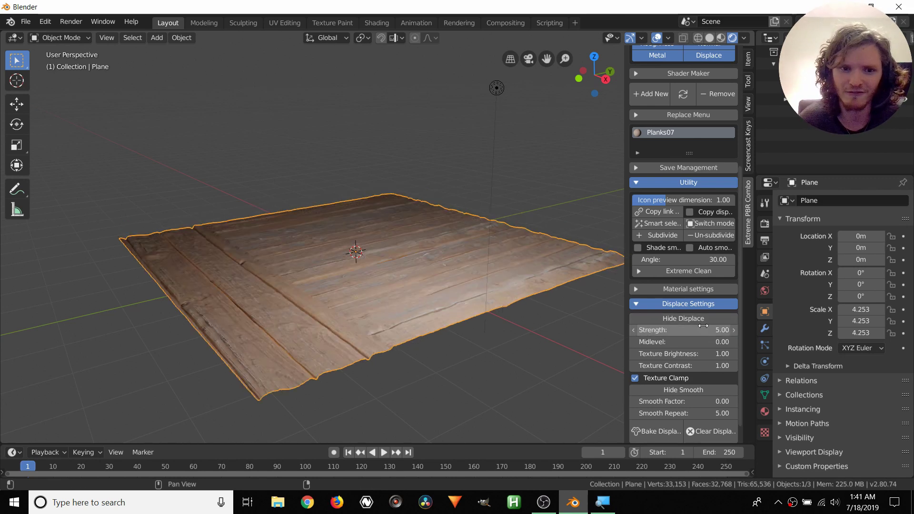
# Inspect the displaced planks from several angles and bake the displacement into the plane's mesh
pyautogui.scroll(2, 363, 264)
pyautogui.scroll(2, 360, 275)
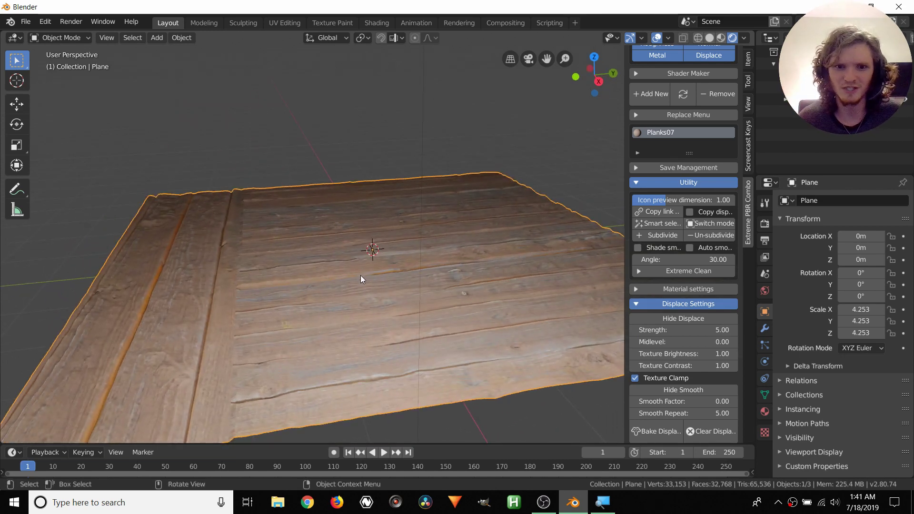
pyautogui.moveTo(400, 241); pyautogui.dragTo(491, 242, button='middle')
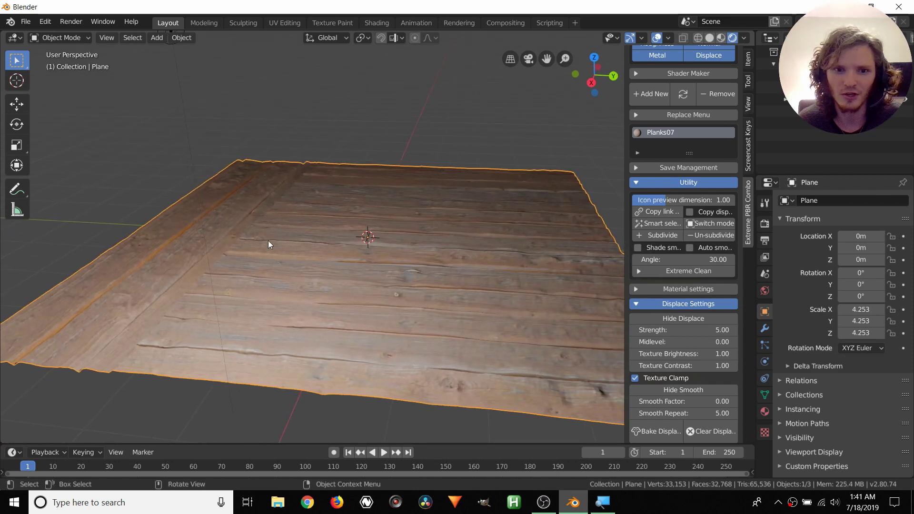
pyautogui.moveTo(292, 287); pyautogui.dragTo(377, 321, button='middle')
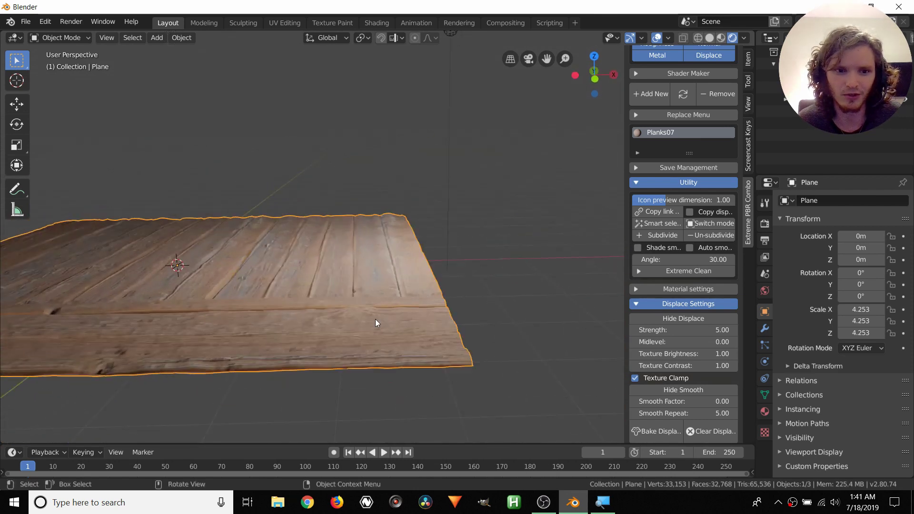
pyautogui.moveTo(277, 283); pyautogui.dragTo(554, 316, button='middle')
pyautogui.click(671, 432)
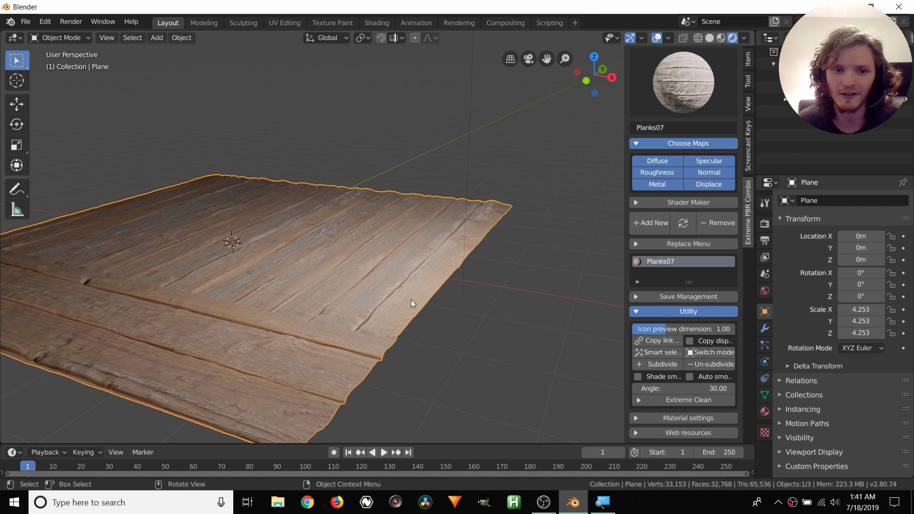
# Remove the Planks07 material from the plane and inspect the bare baked geometry
pyautogui.click(716, 223)
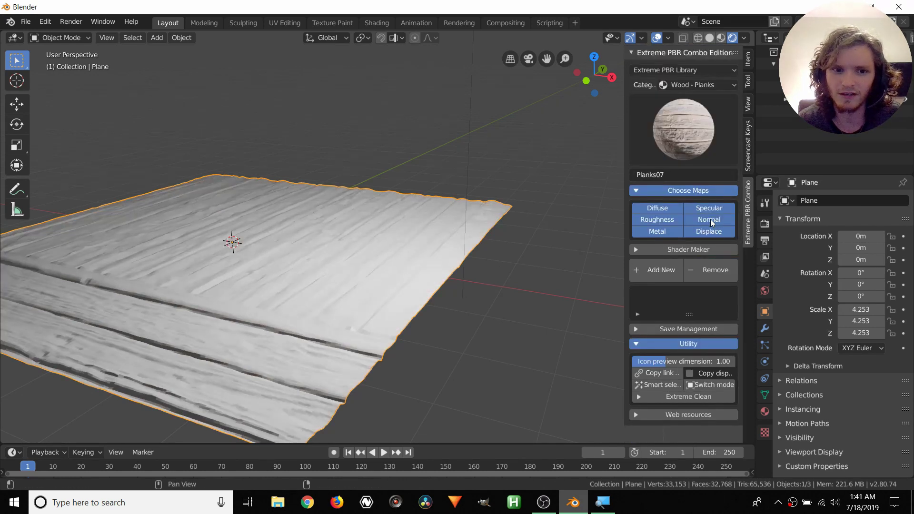
pyautogui.moveTo(282, 263); pyautogui.dragTo(278, 264, button='middle')
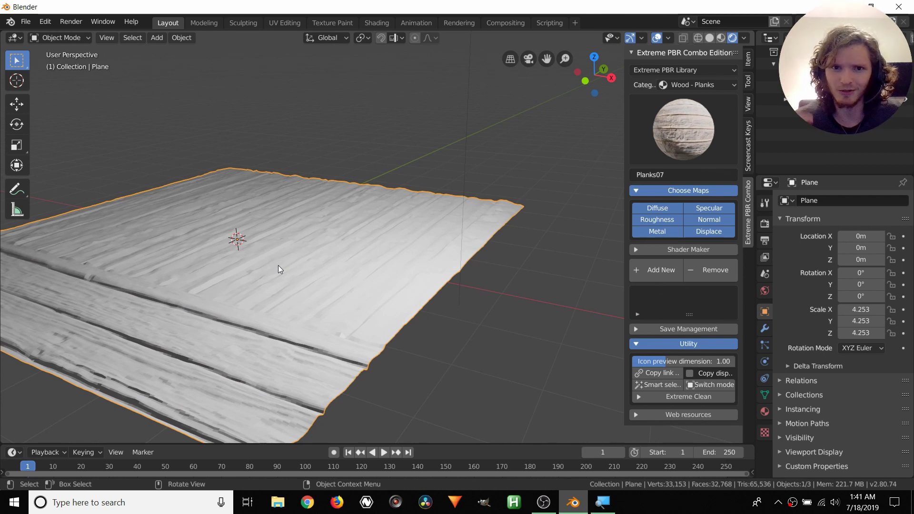
pyautogui.moveTo(208, 253); pyautogui.dragTo(277, 258, button='middle')
pyautogui.scroll(-4, 316, 218)
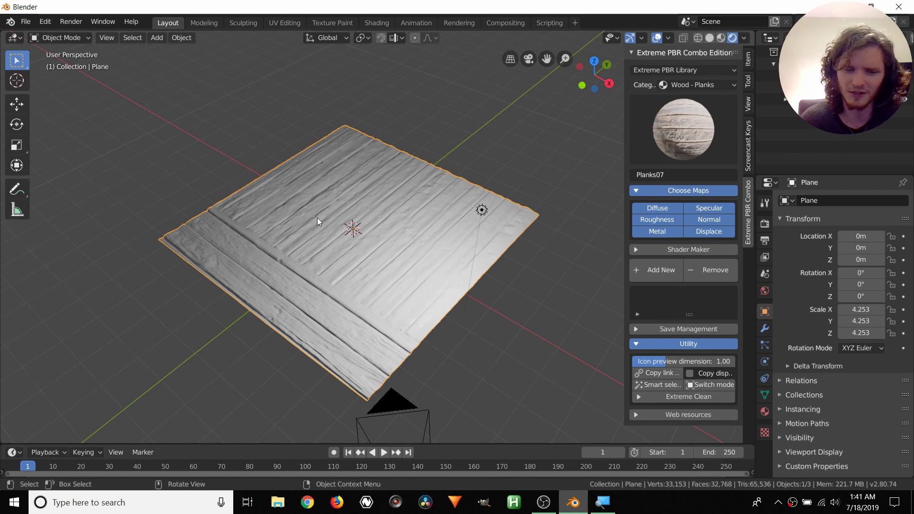
pyautogui.moveTo(364, 258); pyautogui.dragTo(322, 227, button='middle')
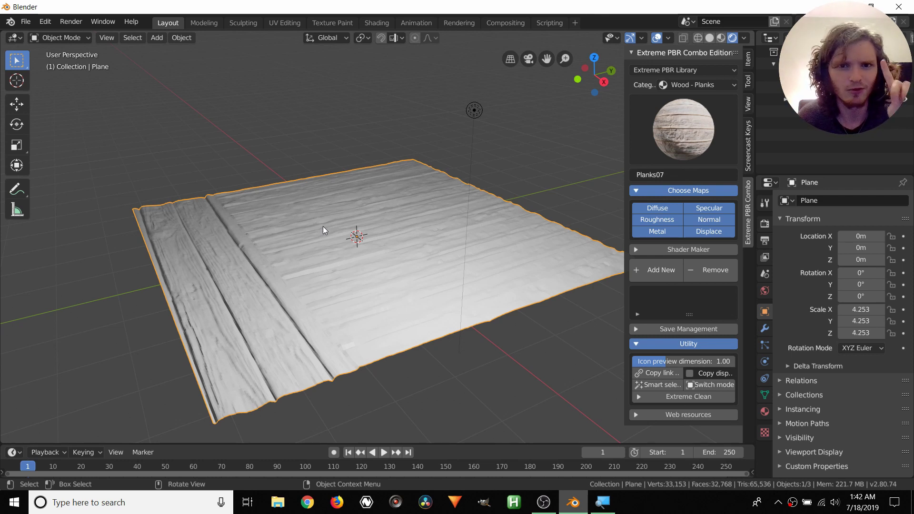
# Add the concrete material from the Concrete category to the plane with the Displace map turned off
pyautogui.click(699, 84)
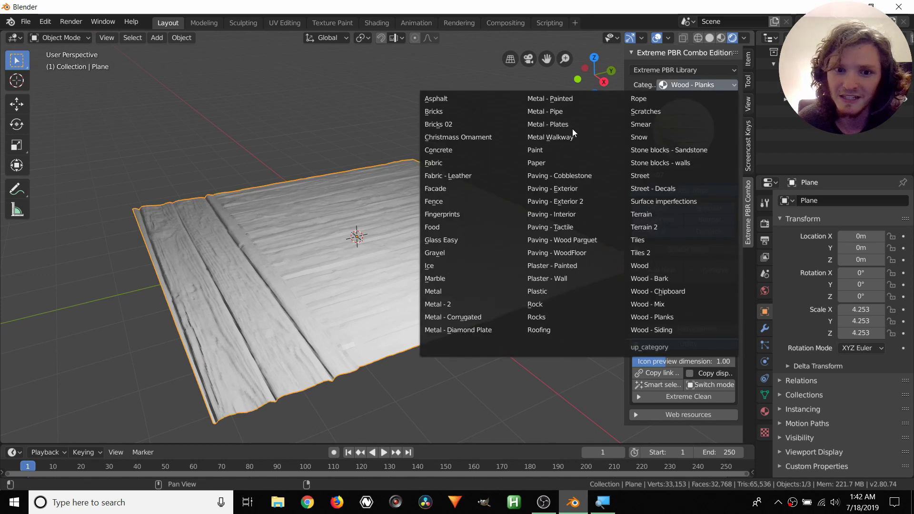
pyautogui.click(444, 200)
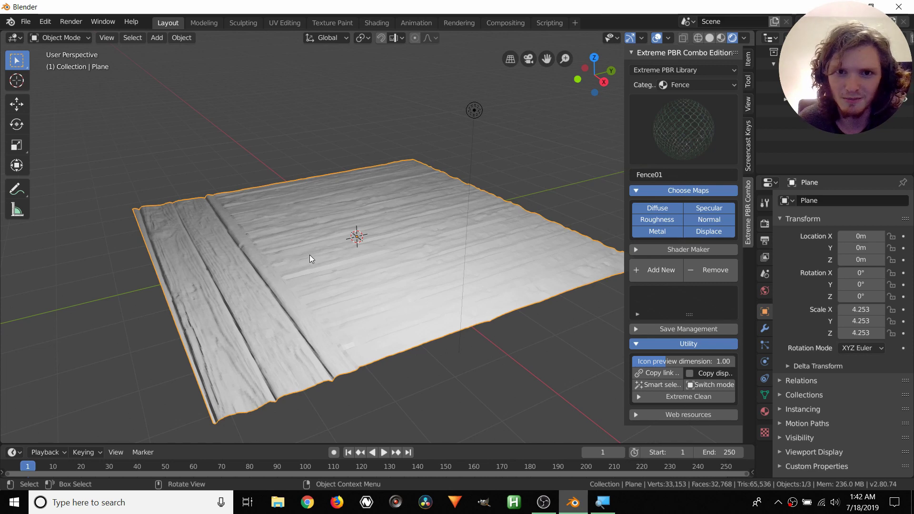
pyautogui.click(667, 84)
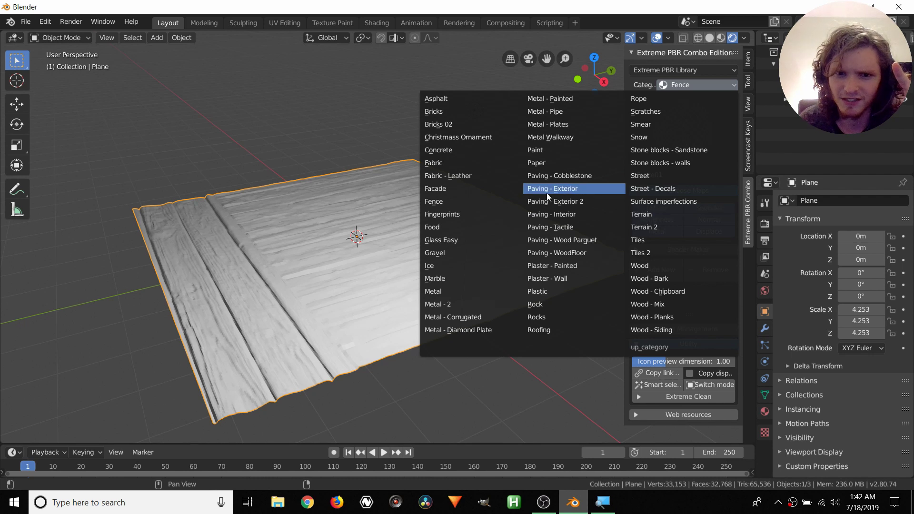
pyautogui.click(454, 150)
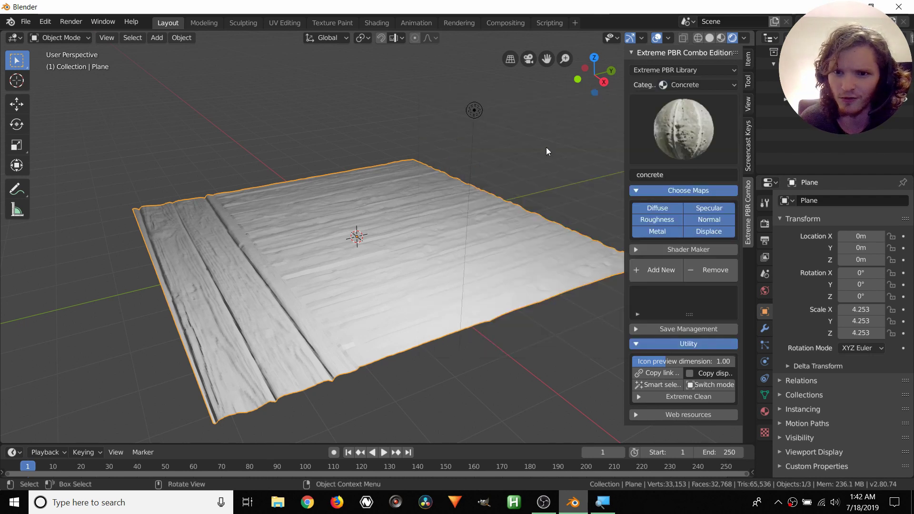
pyautogui.click(710, 230)
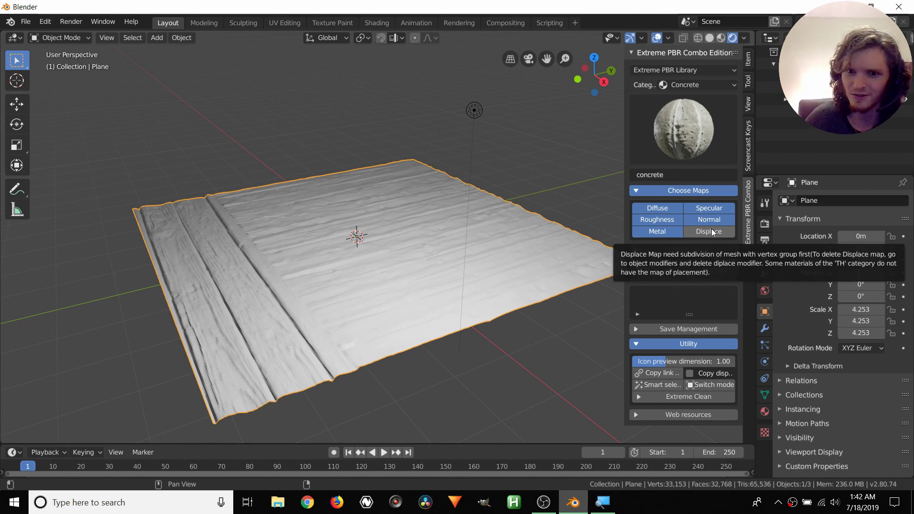
pyautogui.click(647, 269)
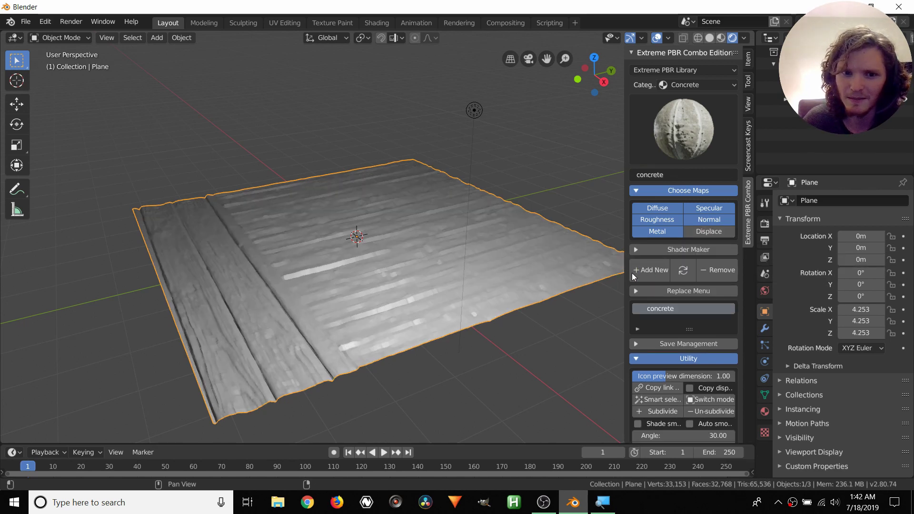
pyautogui.moveTo(447, 271); pyautogui.dragTo(449, 245, button='middle')
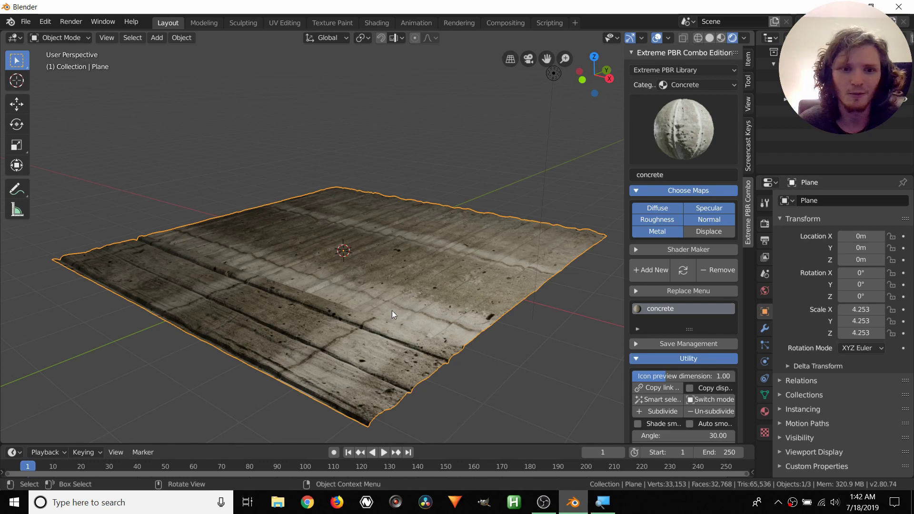
# In Edit Mode, clear the selection and circle-select an irregular patch of faces near the middle of the plane
pyautogui.press('Tab')
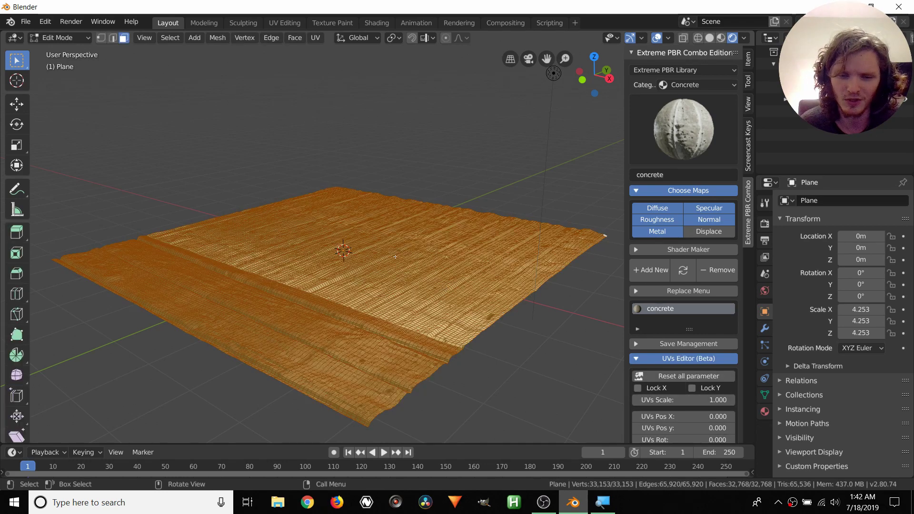
pyautogui.moveTo(446, 276); pyautogui.dragTo(400, 280, button='middle')
pyautogui.click(546, 332)
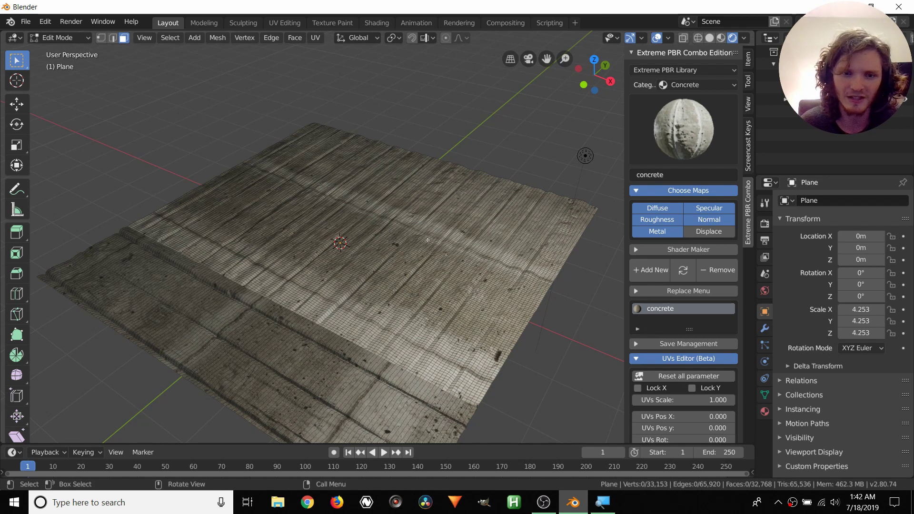
pyautogui.press('c')
pyautogui.moveTo(435, 255)
pyautogui.mouseDown()
pyautogui.moveTo(428, 285)
pyautogui.moveTo(395, 259)
pyautogui.moveTo(438, 247)
pyautogui.moveTo(440, 236)
pyautogui.moveTo(371, 214)
pyautogui.moveTo(342, 224)
pyautogui.moveTo(378, 245)
pyautogui.mouseUp()
pyautogui.rightClick(507, 270)
pyautogui.scroll(3, 507, 269)
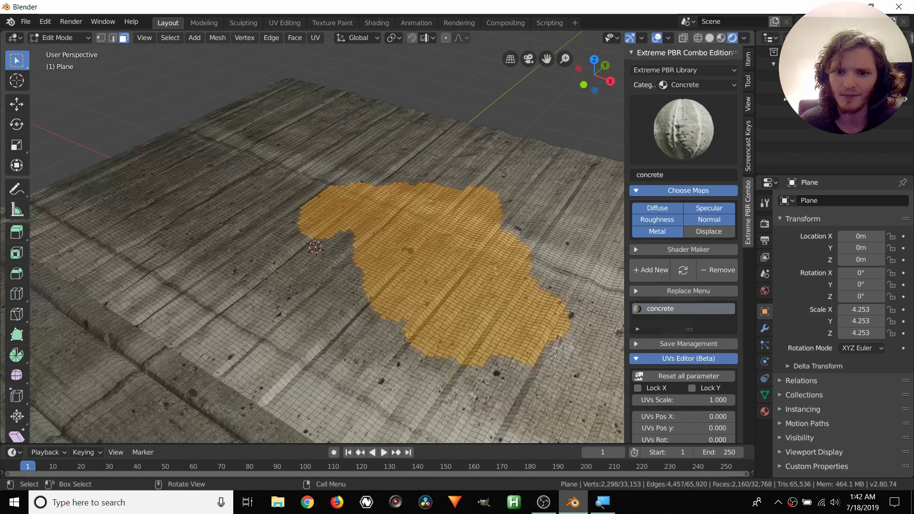
# Set the selected patch's UV scale to 1.175 and UV rotation to 6.540, and return to Object Mode
pyautogui.scroll(-3, 688, 347)
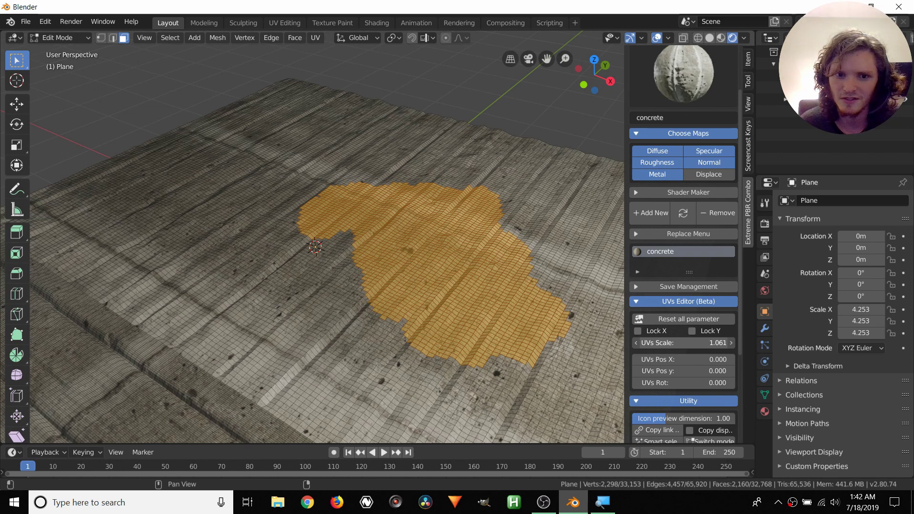
pyautogui.moveTo(688, 343); pyautogui.dragTo(708, 342)
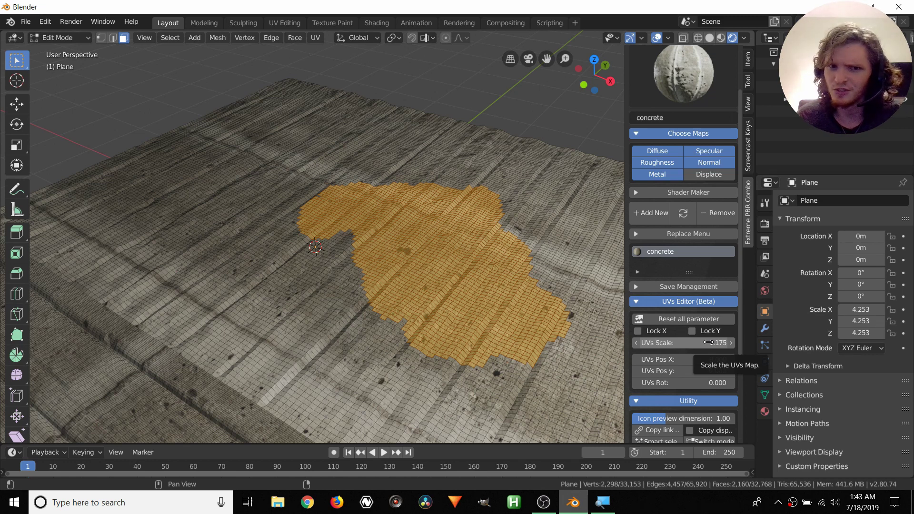
pyautogui.moveTo(708, 382); pyautogui.dragTo(678, 376)
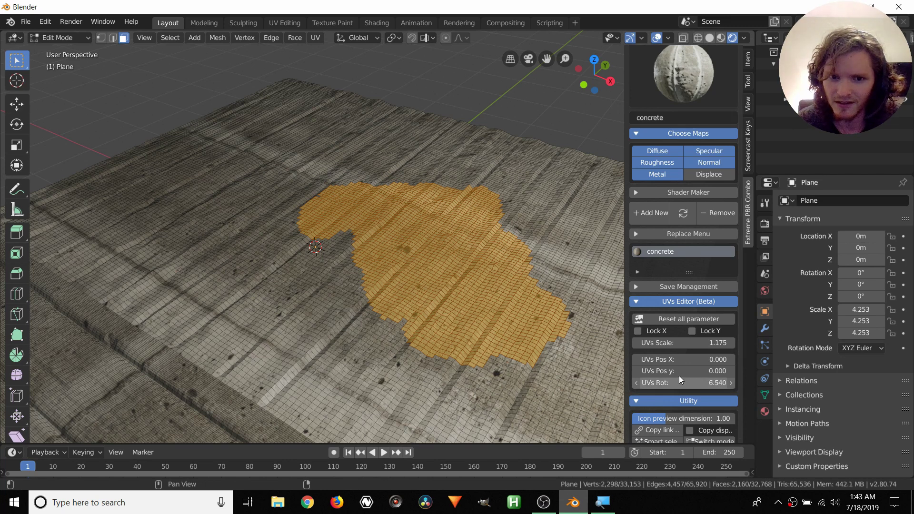
pyautogui.scroll(-2, 485, 310)
pyautogui.press('Tab')
pyautogui.scroll(-2, 449, 303)
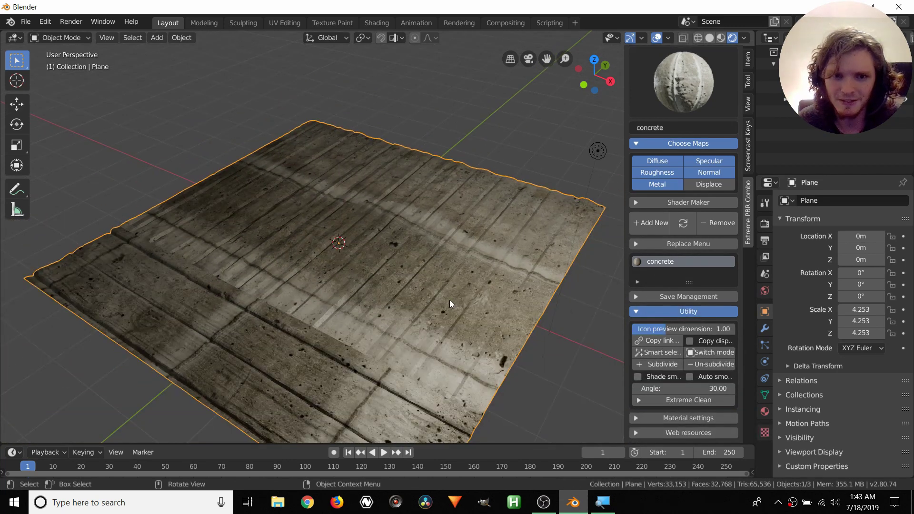
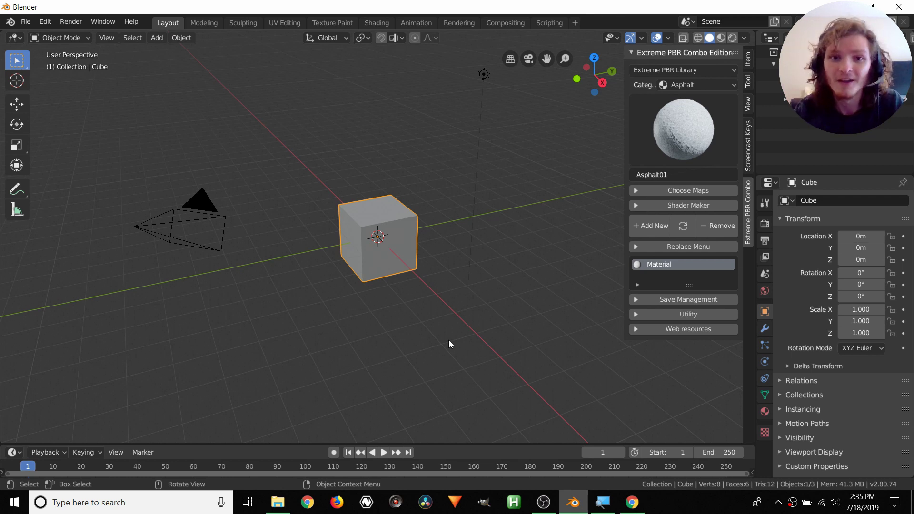
pyautogui.click(683, 328)
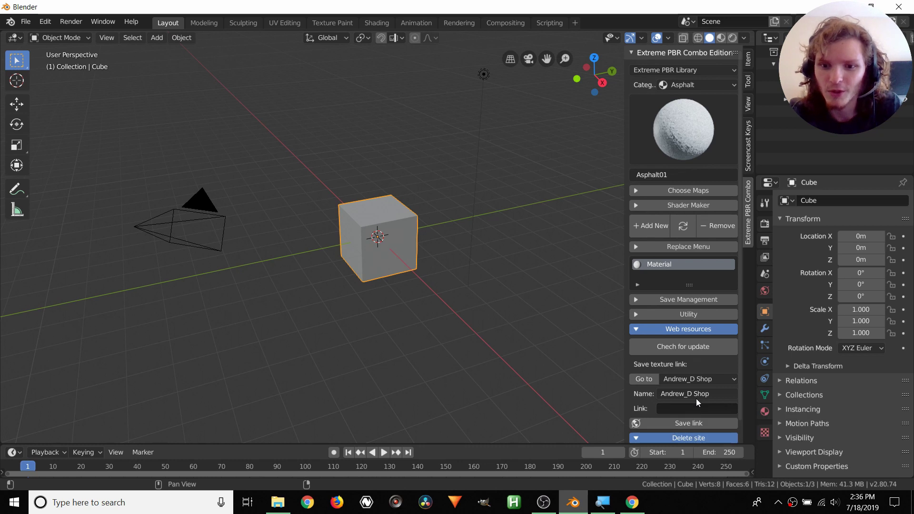
pyautogui.click(694, 379)
pyautogui.click(684, 392)
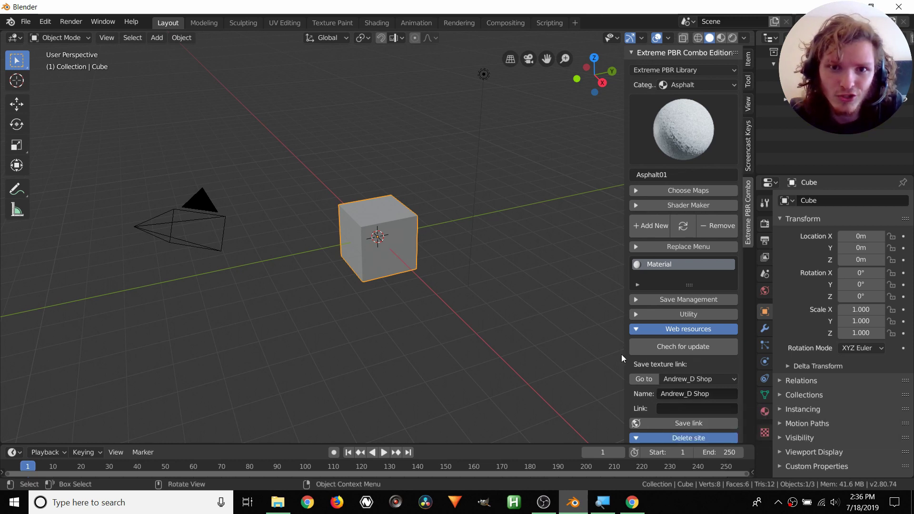
pyautogui.click(672, 393)
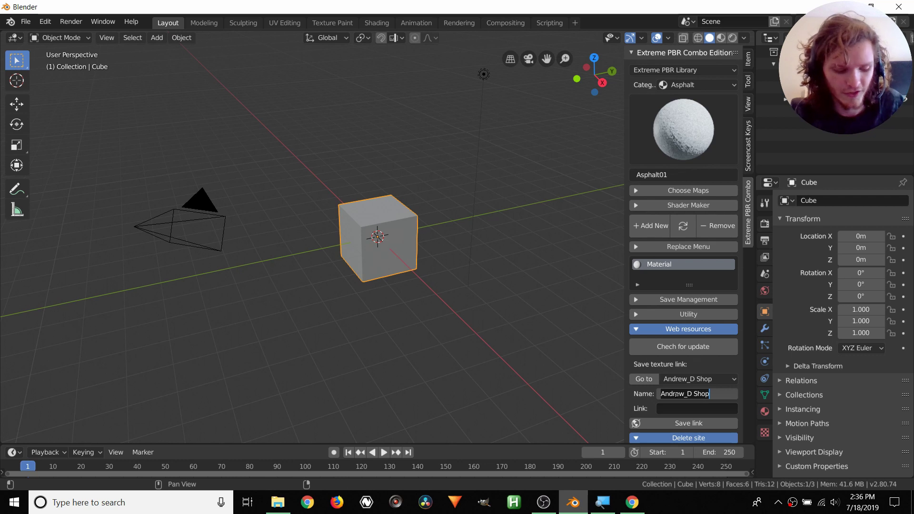
pyautogui.write('CustomTex')
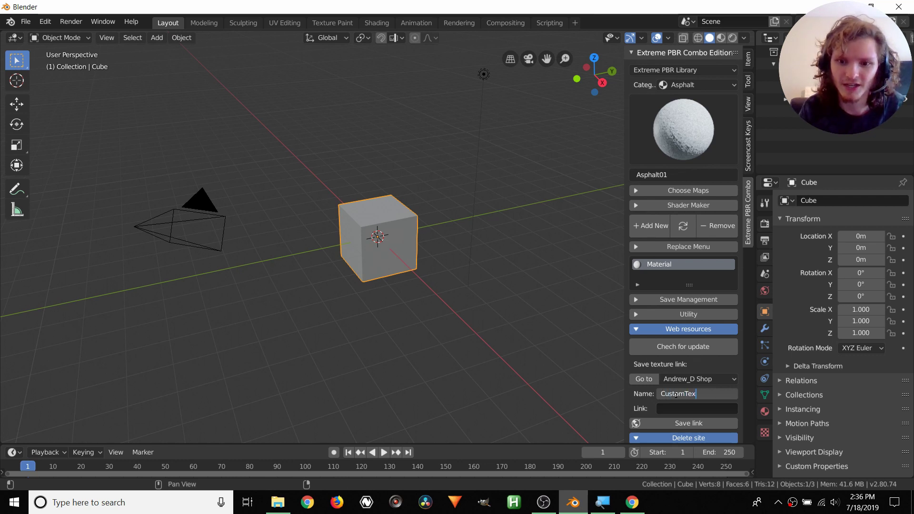
pyautogui.write('tures')
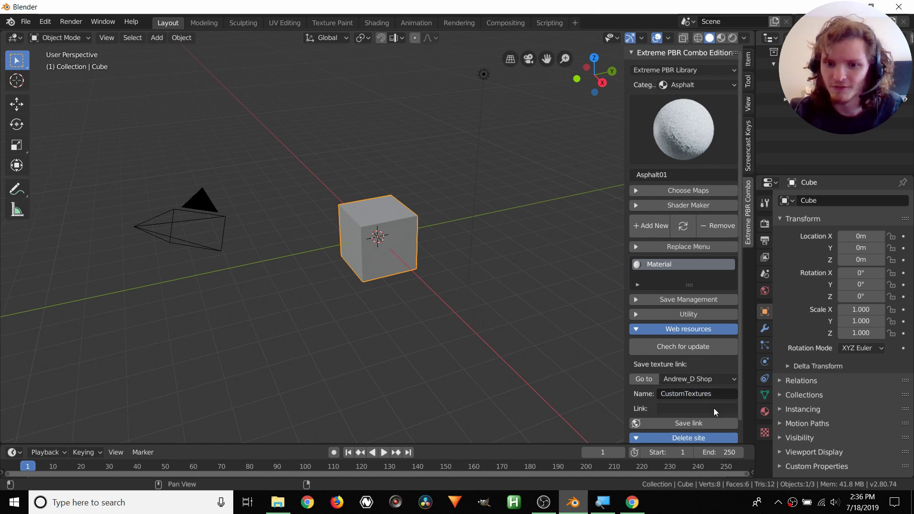
pyautogui.click(713, 408)
pyautogui.write('www.')
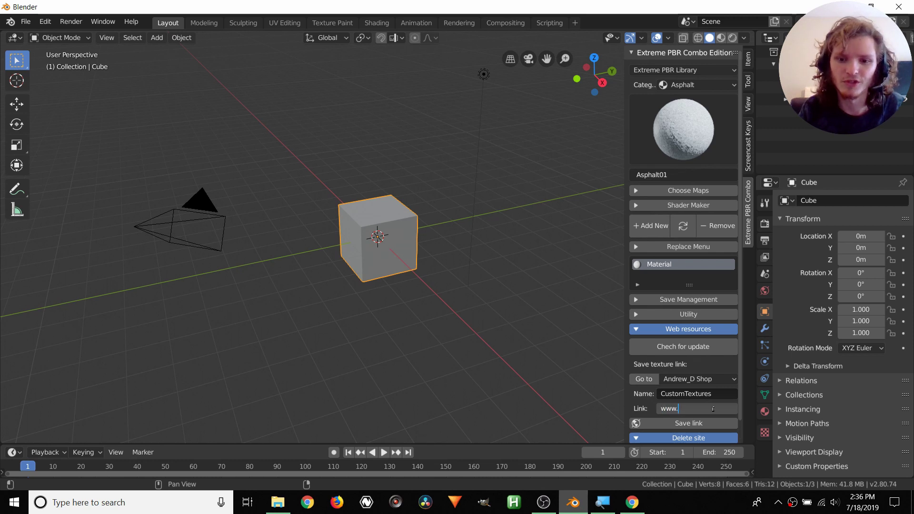
pyautogui.write('texturehave')
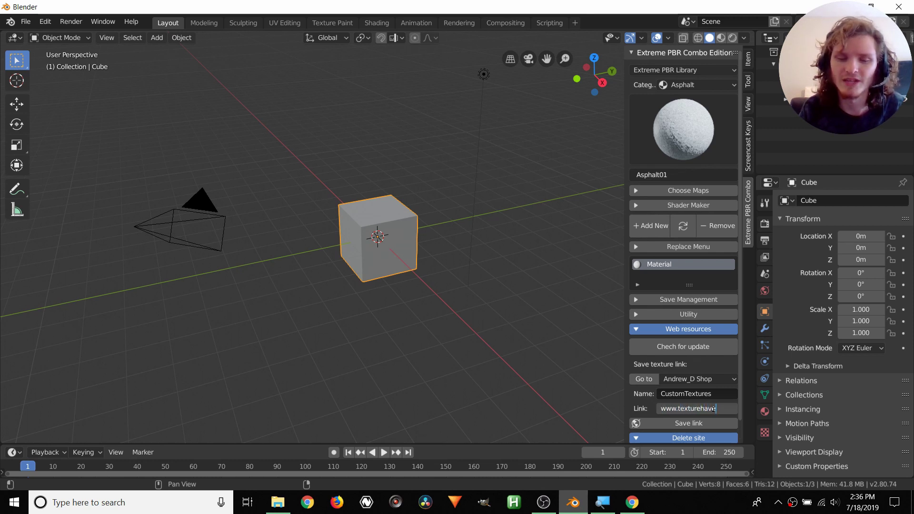
pyautogui.write('n.com')
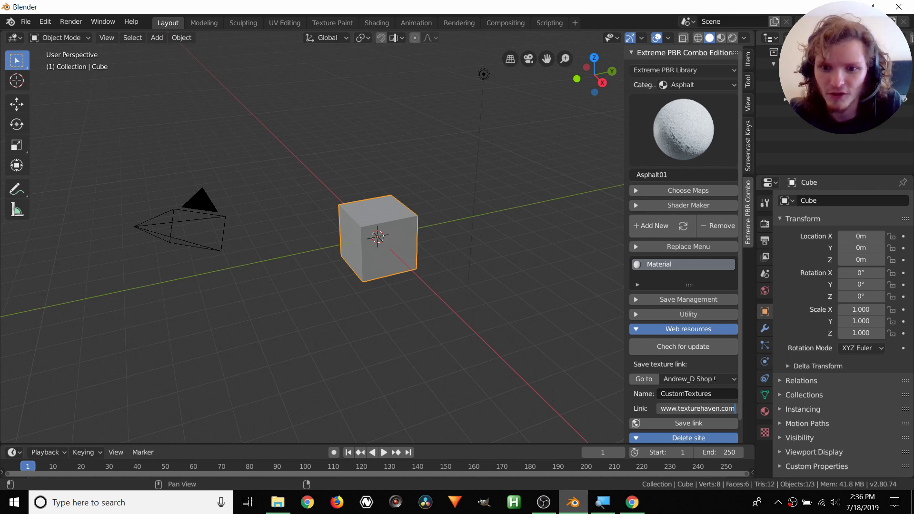
pyautogui.click(688, 425)
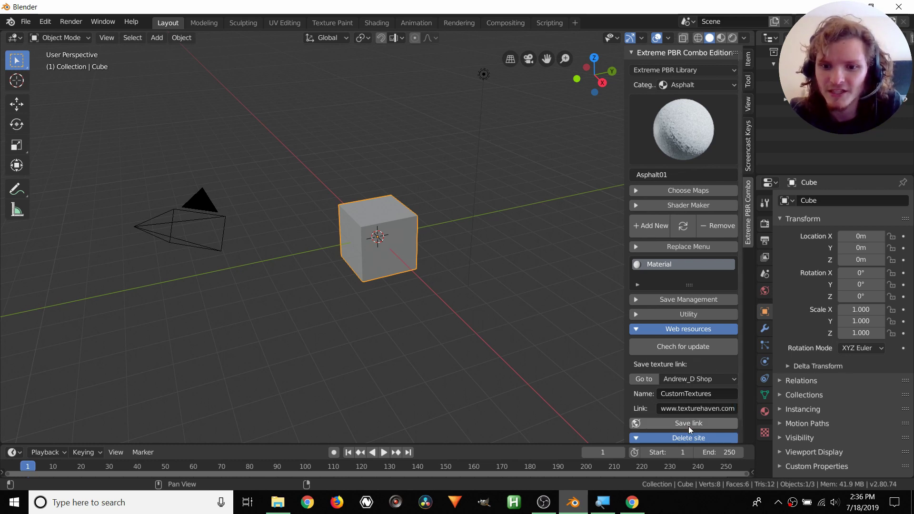
# Choose CustomTextures from the saved texture links and go to its website
pyautogui.click(691, 378)
pyautogui.click(680, 393)
pyautogui.click(684, 385)
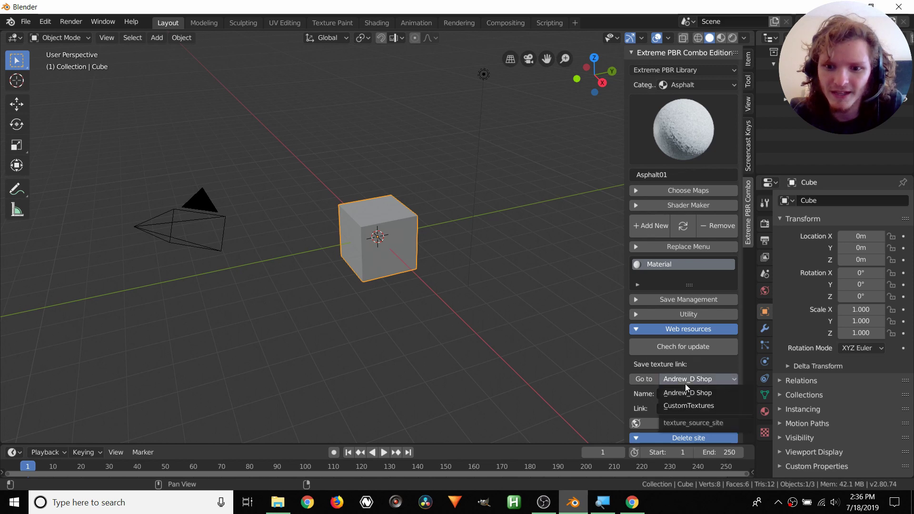
pyautogui.click(683, 406)
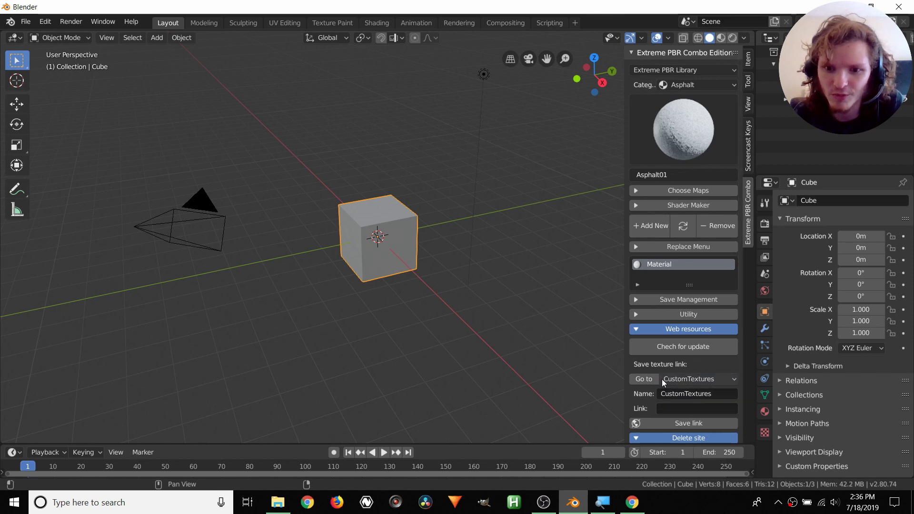
pyautogui.click(649, 381)
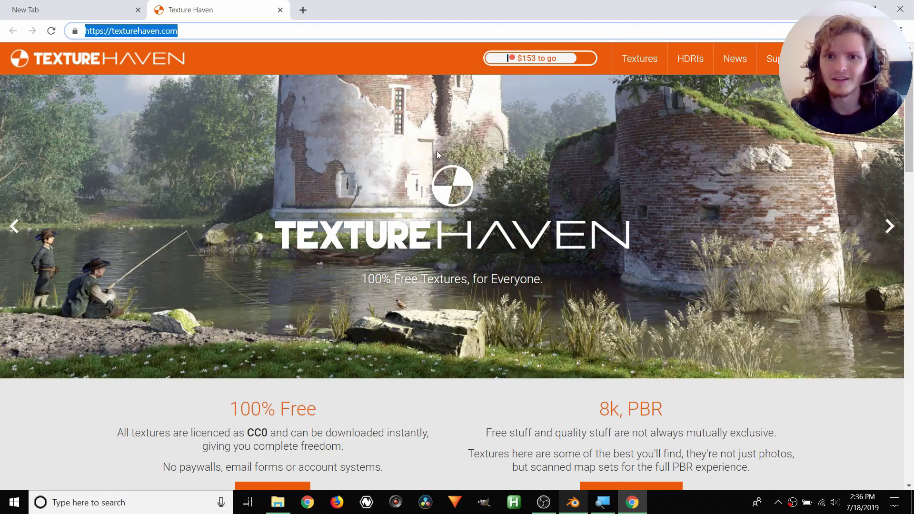
# On the Texture Haven site, find medieval_blocks_05 among the textures and download all its maps as 1k JPG
pyautogui.click(636, 61)
pyautogui.scroll(-12, 443, 237)
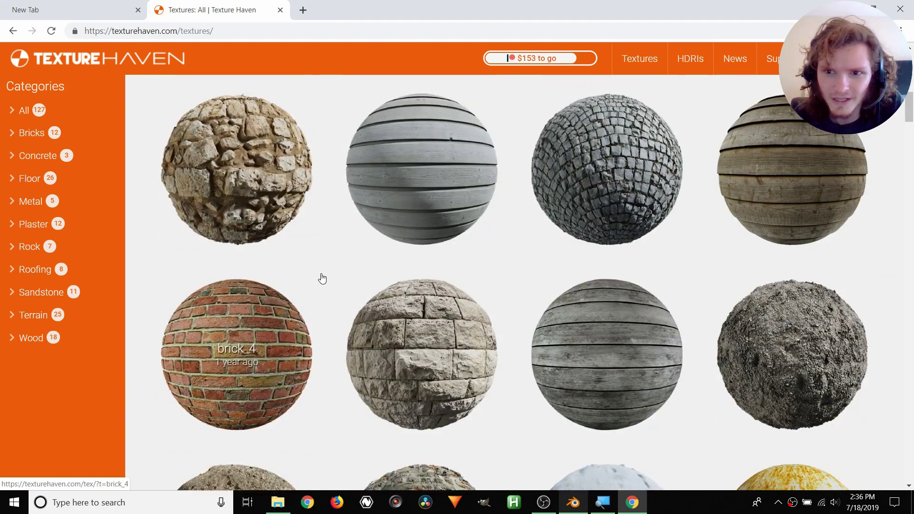
pyautogui.scroll(5, 323, 279)
pyautogui.scroll(-3, 178, 341)
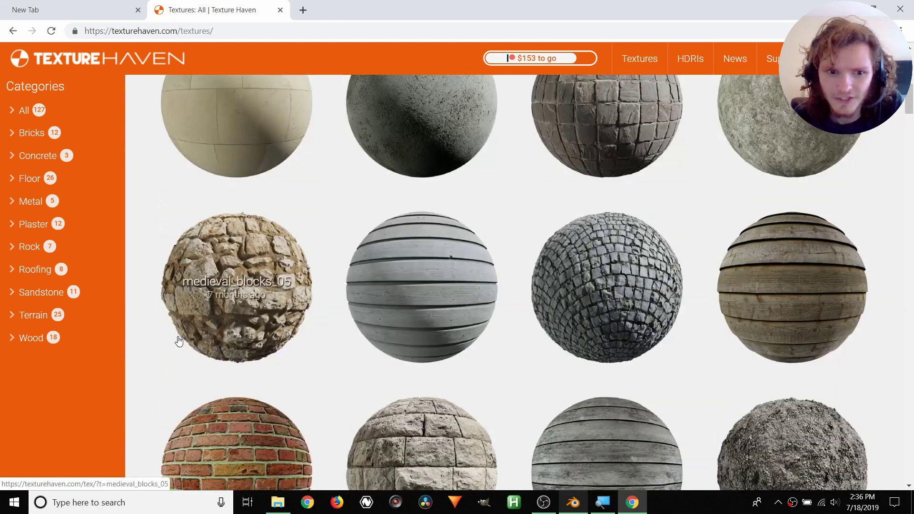
pyautogui.click(241, 288)
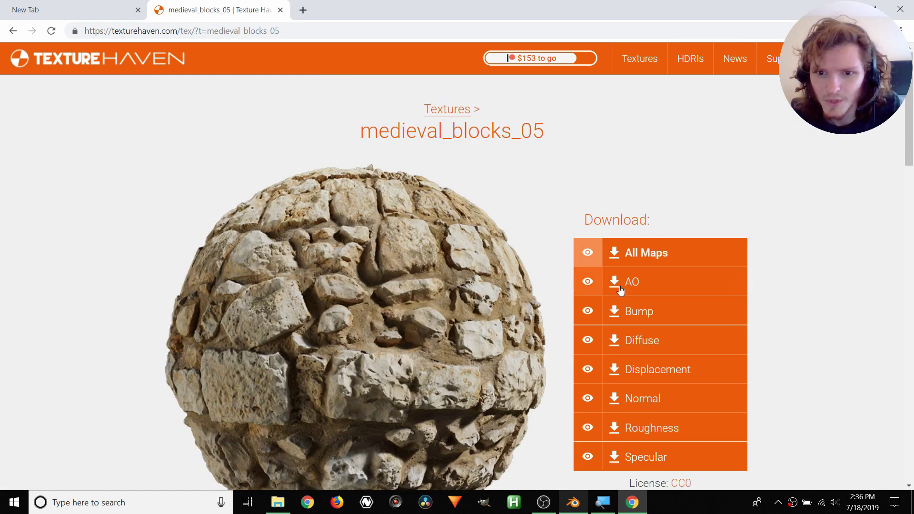
pyautogui.click(658, 256)
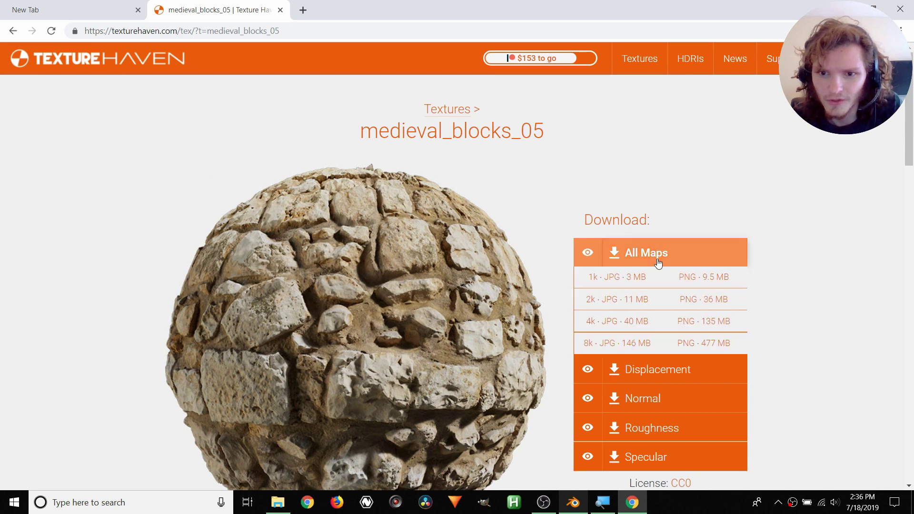
pyautogui.click(624, 276)
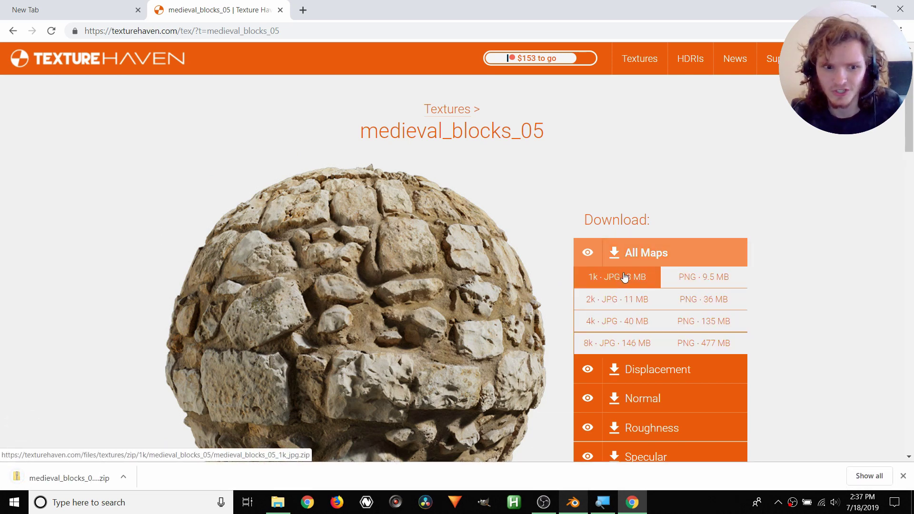
# Open the downloaded medieval_blocks_05 archive, copy all its JPG maps to the desktop and close the archive window
pyautogui.click(122, 474)
pyautogui.click(149, 400)
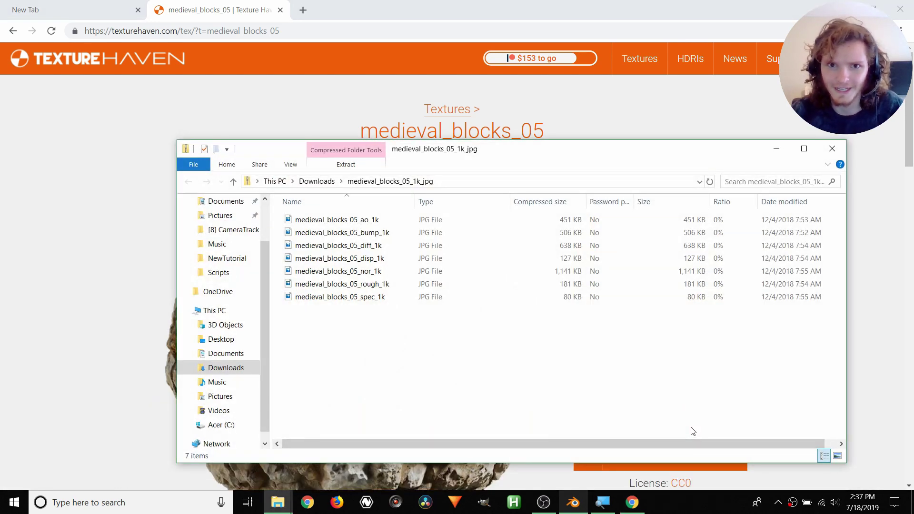
pyautogui.click(911, 502)
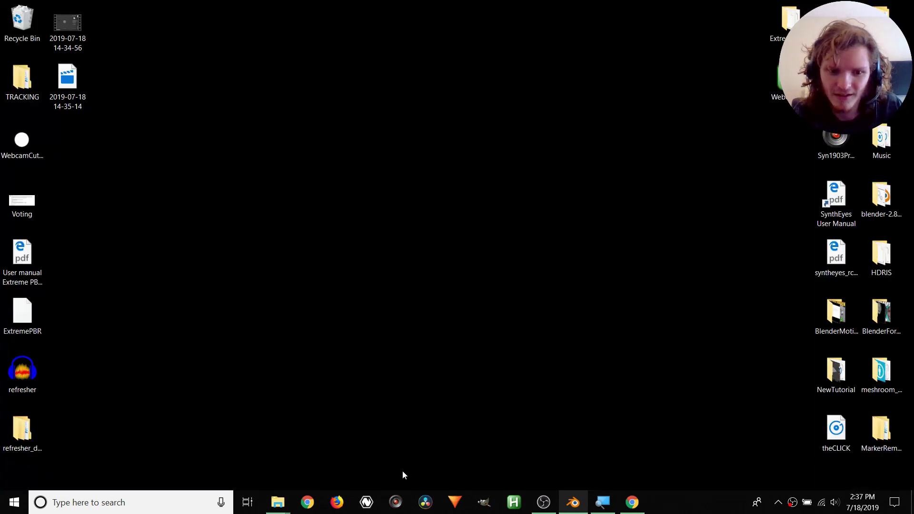
pyautogui.moveTo(281, 498)
pyautogui.click(319, 463)
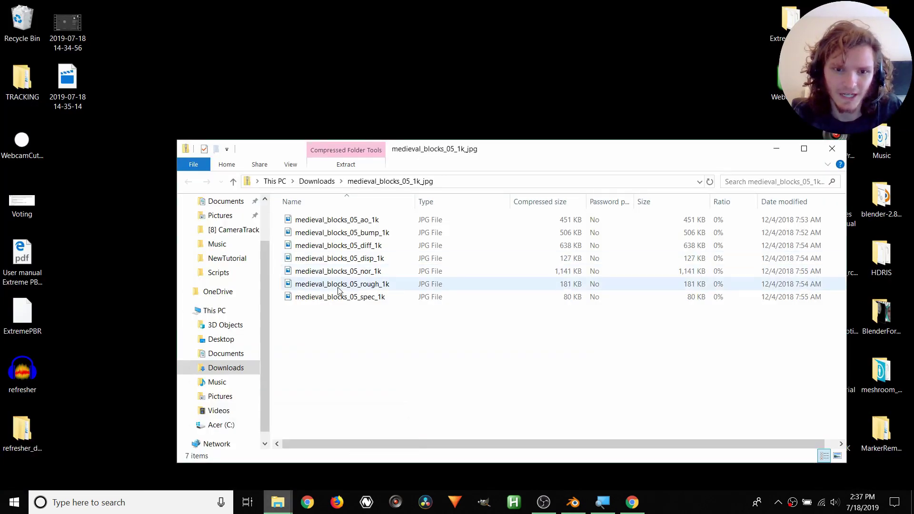
pyautogui.moveTo(326, 337); pyautogui.dragTo(80, 157)
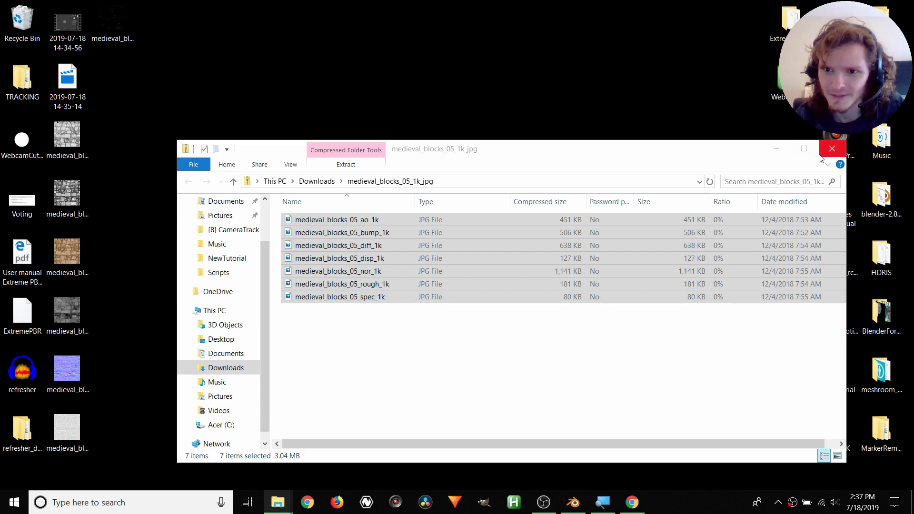
pyautogui.click(832, 149)
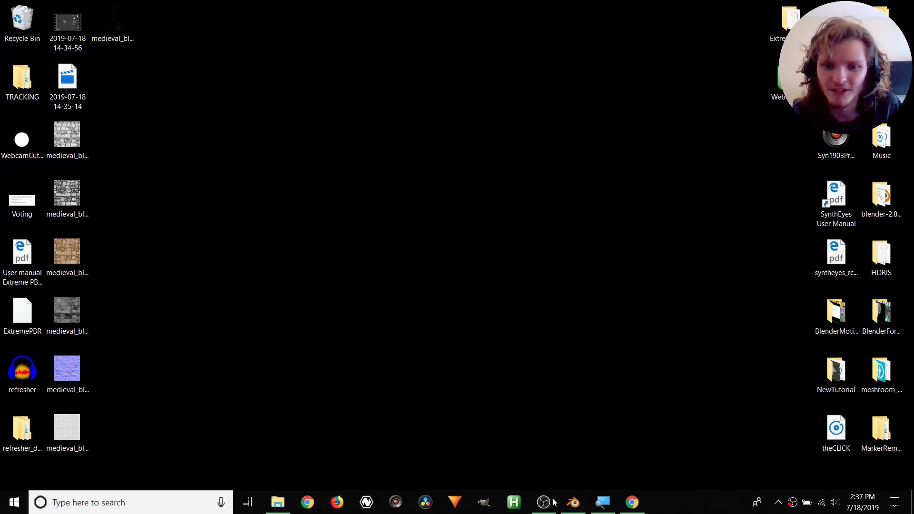
# Switch back to Blender and set up a Pbr type material named CustomMaterials in Shader Maker
pyautogui.click(569, 501)
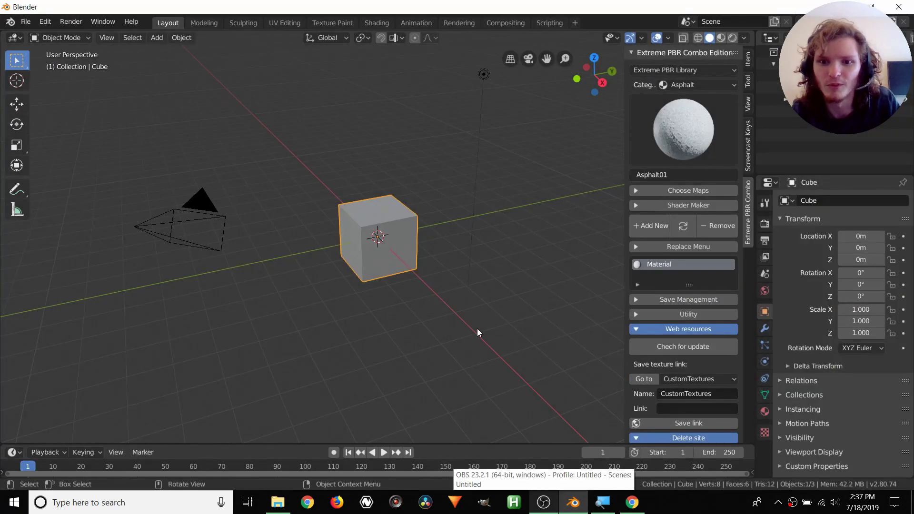
pyautogui.click(671, 206)
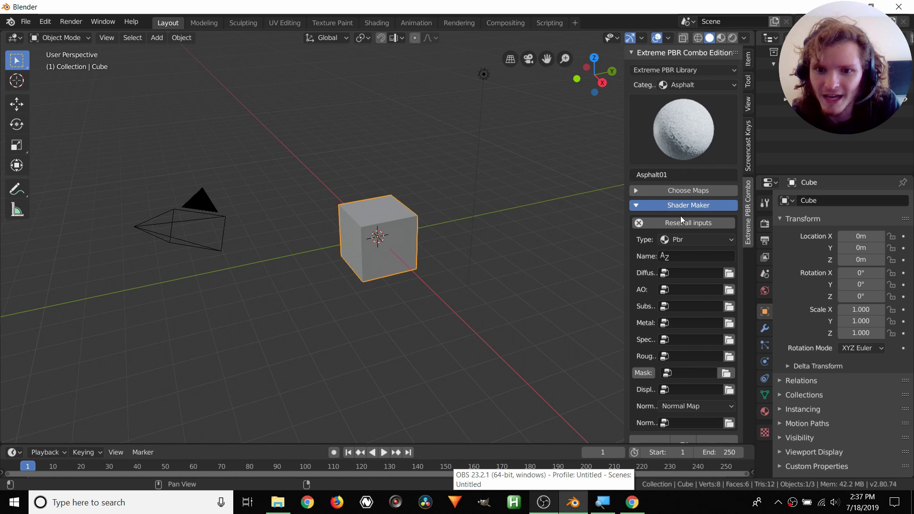
pyautogui.click(679, 239)
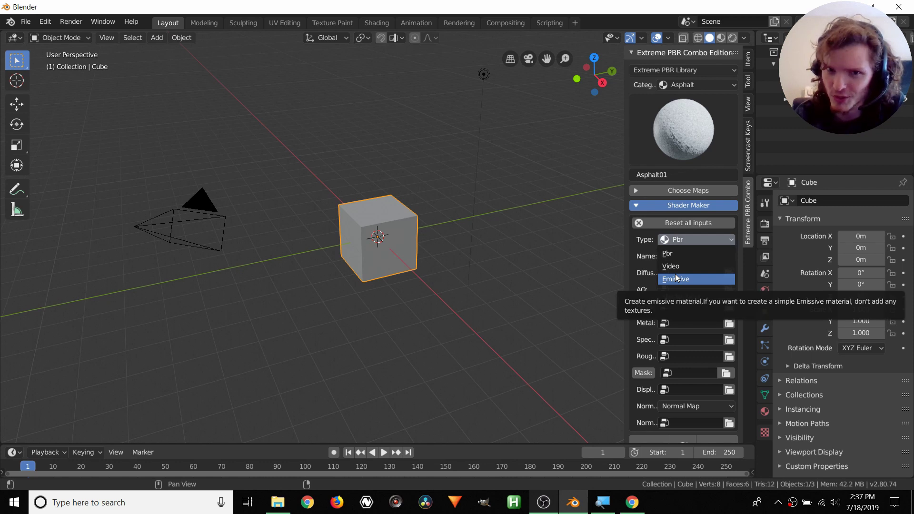
pyautogui.click(668, 254)
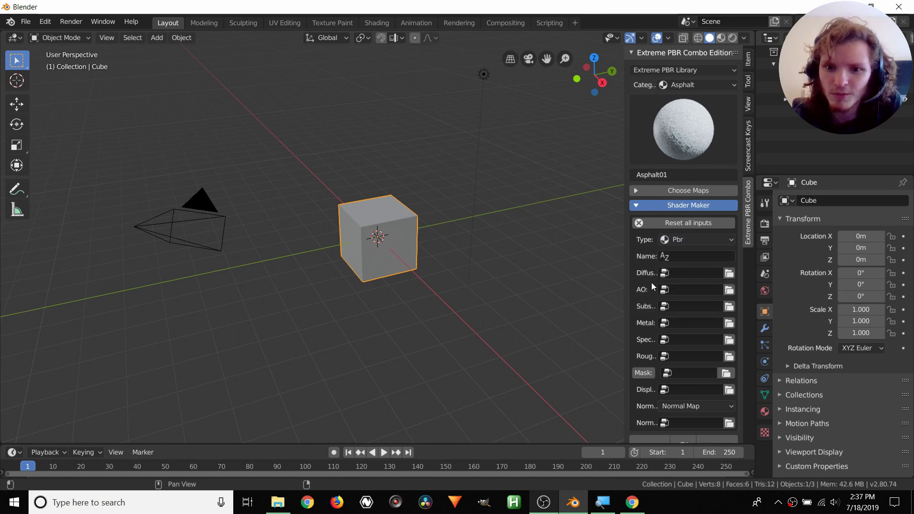
pyautogui.click(685, 257)
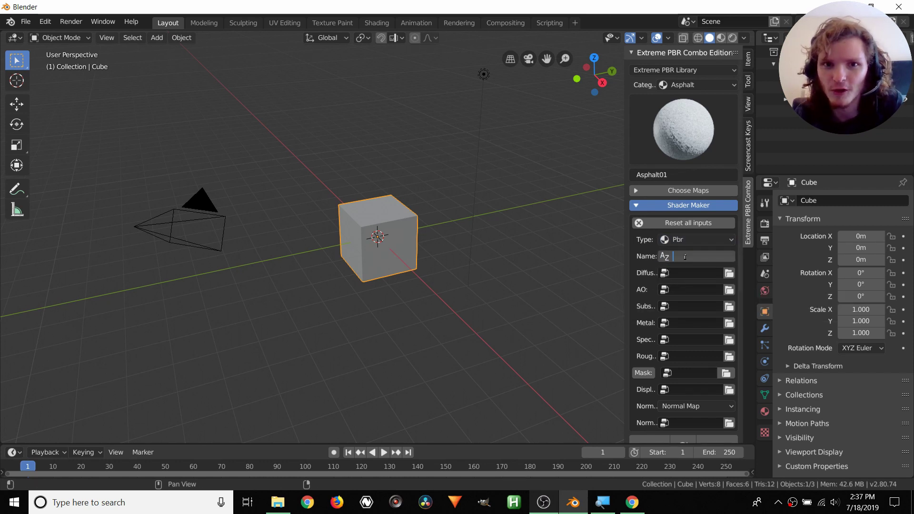
pyautogui.write('Cu')
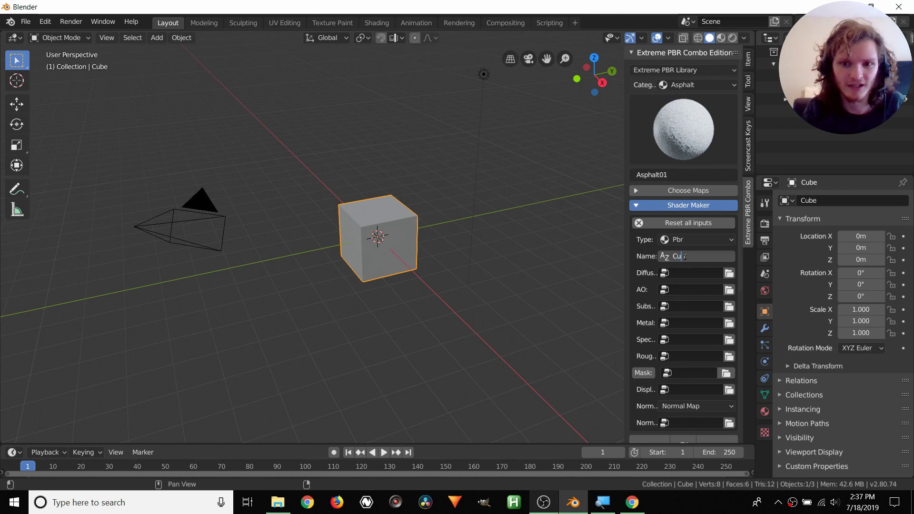
pyautogui.write('stomMat')
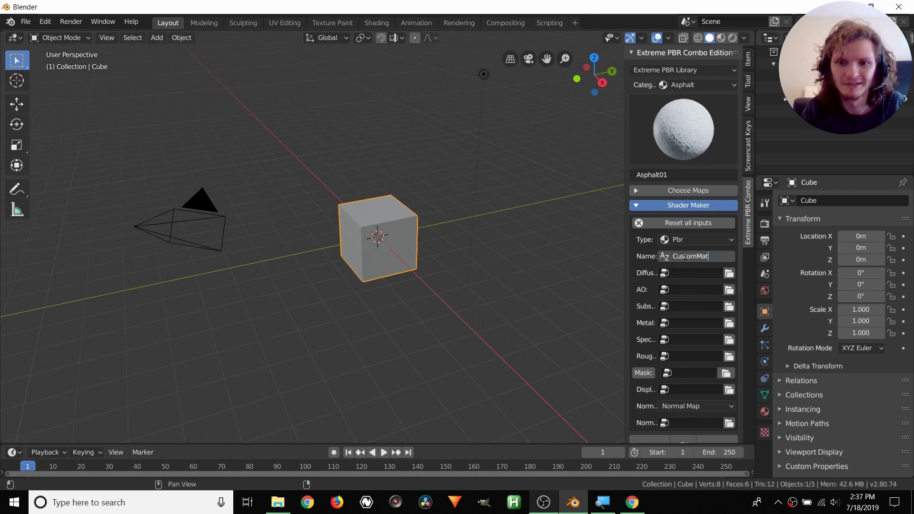
pyautogui.write('erials')
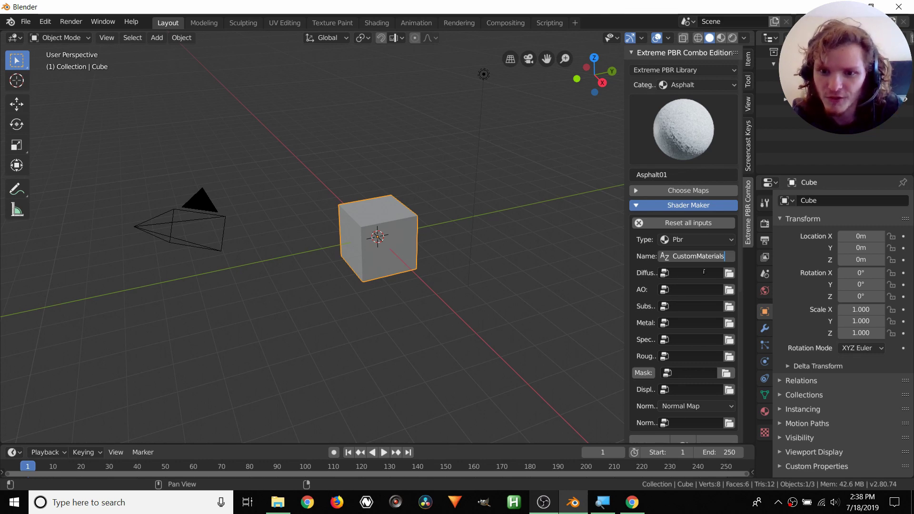
# Load medieval_blocks_05_diff_1k.jpg from the desktop as the new material's diffuse map
pyautogui.click(728, 272)
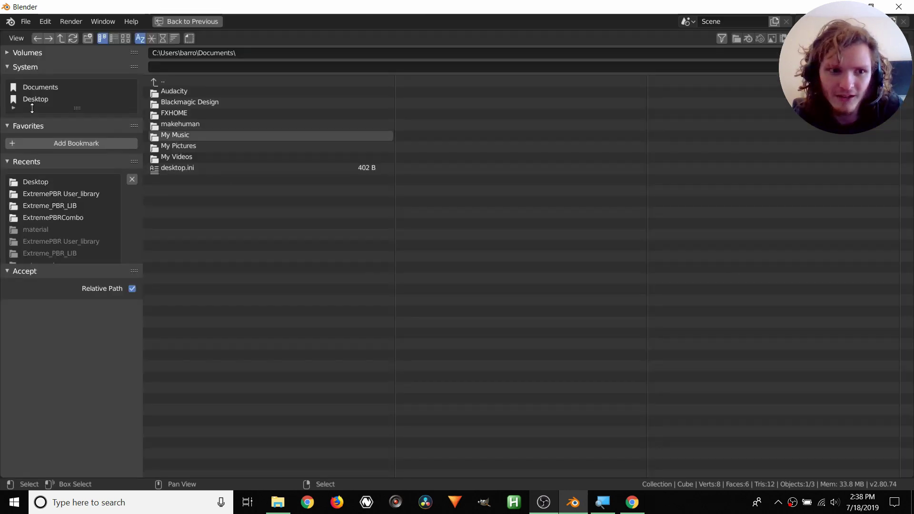
pyautogui.click(28, 99)
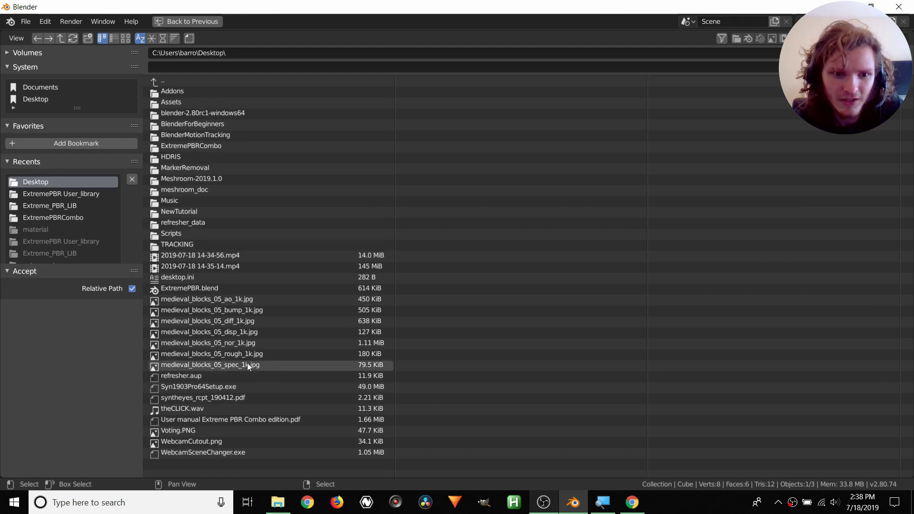
pyautogui.doubleClick(231, 321)
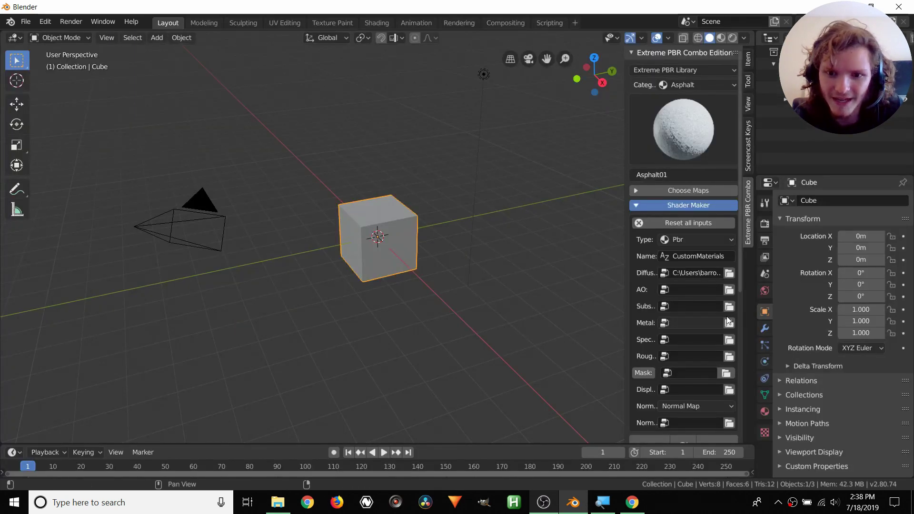
# Load medieval_blocks_05_ao_1k.jpg as the AO map and medieval_blocks_05_rough_1k.jpg as the roughness map from the desktop
pyautogui.click(729, 289)
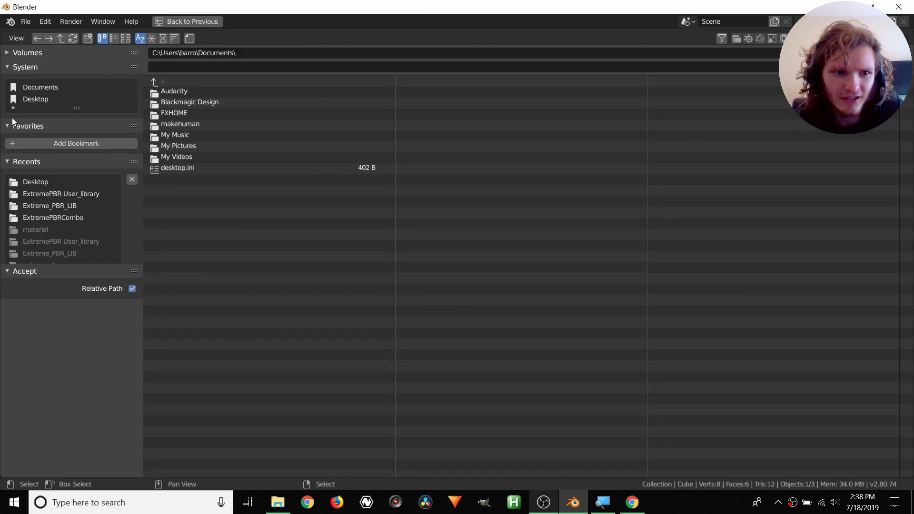
pyautogui.click(36, 98)
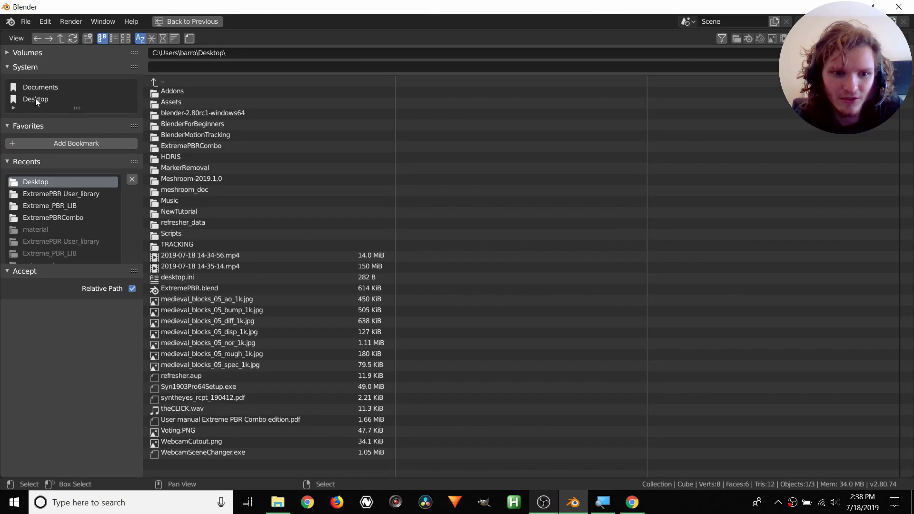
pyautogui.doubleClick(234, 298)
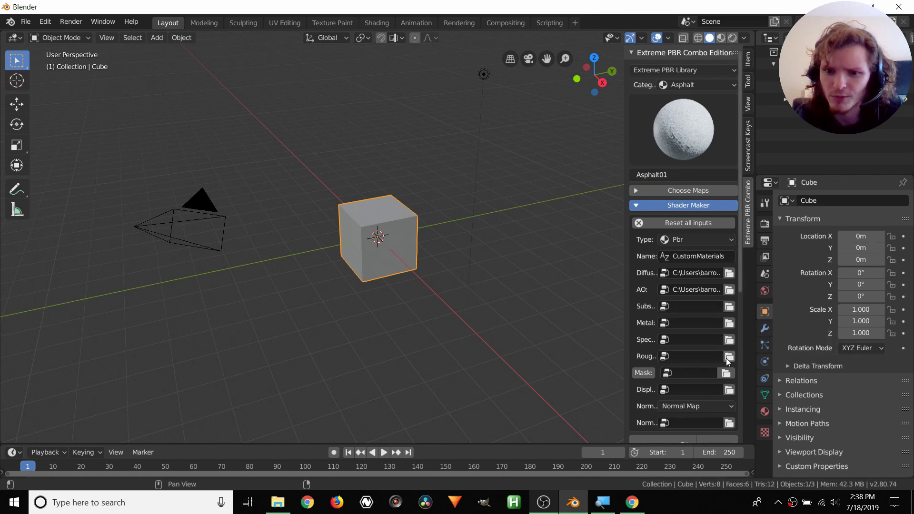
pyautogui.click(726, 358)
pyautogui.click(25, 98)
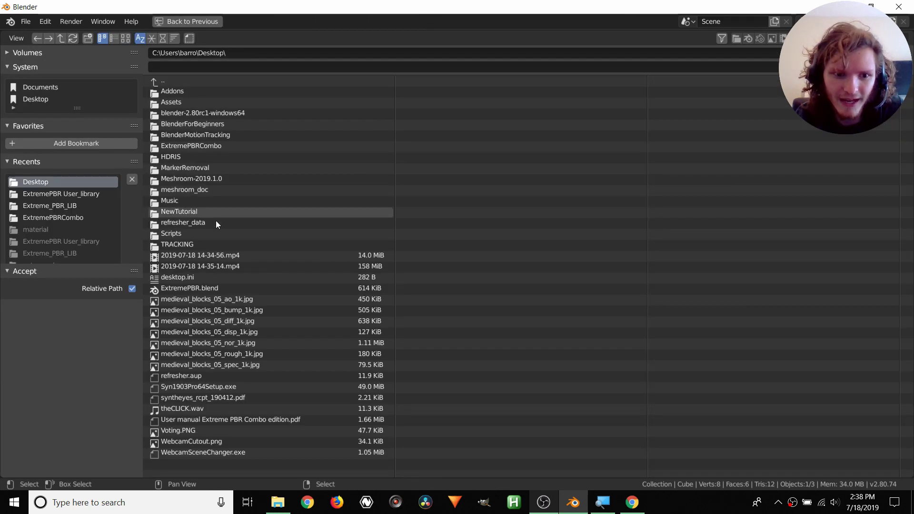
pyautogui.doubleClick(241, 354)
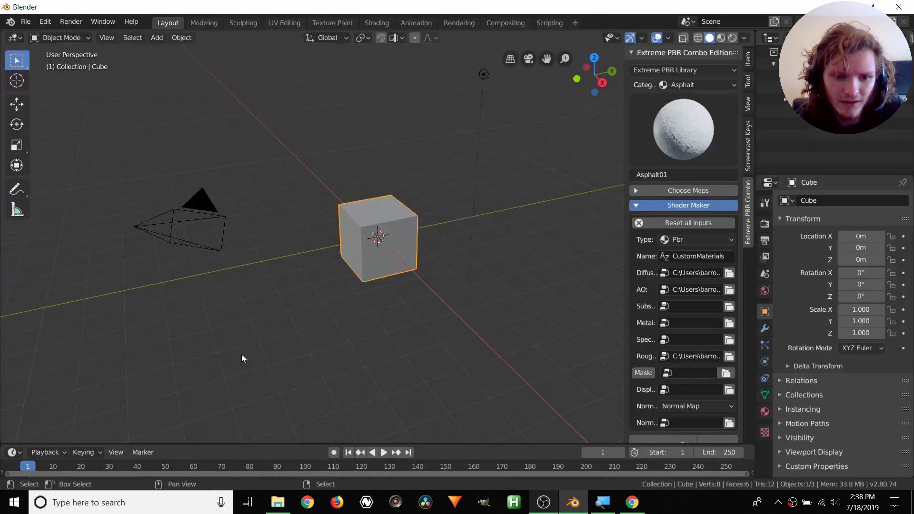
# Load medieval_blocks_05_spec_1k.jpg as the specular map and medieval_blocks_05_disp_1k.jpg as the displacement map from the desktop
pyautogui.click(727, 341)
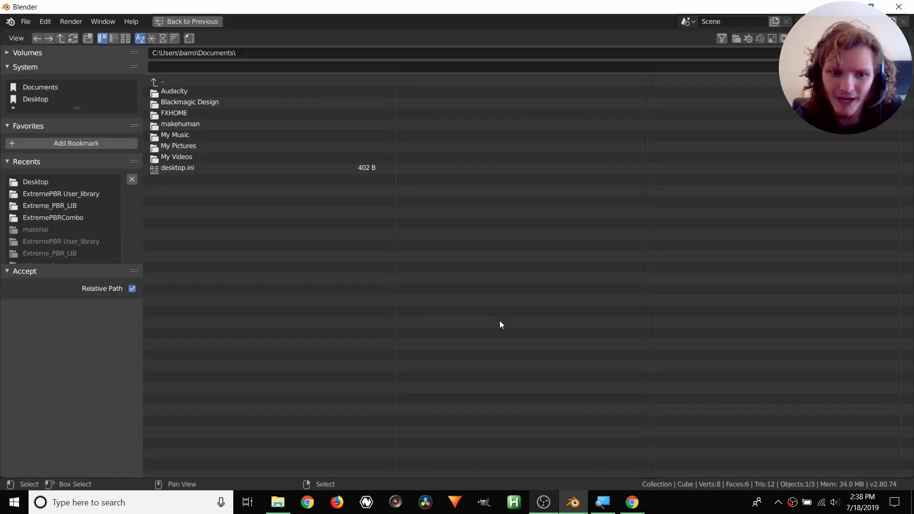
pyautogui.click(44, 100)
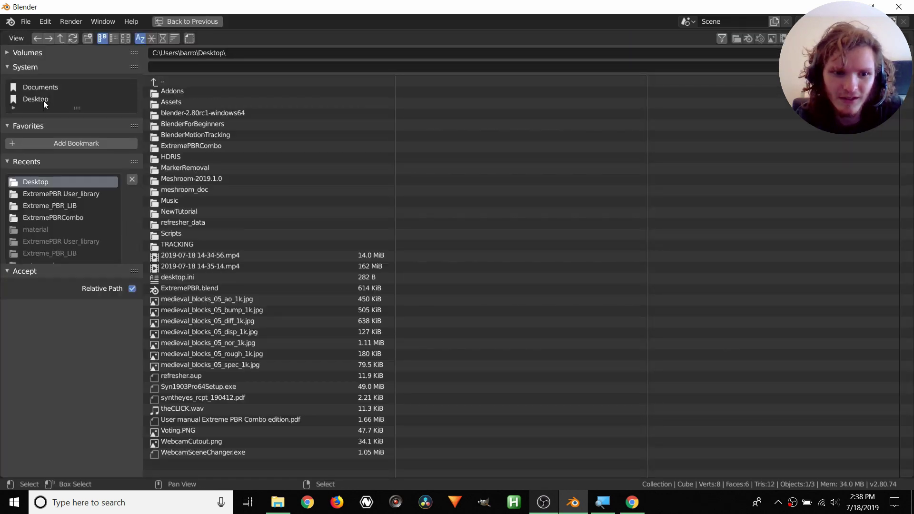
pyautogui.click(241, 365)
pyautogui.doubleClick(240, 365)
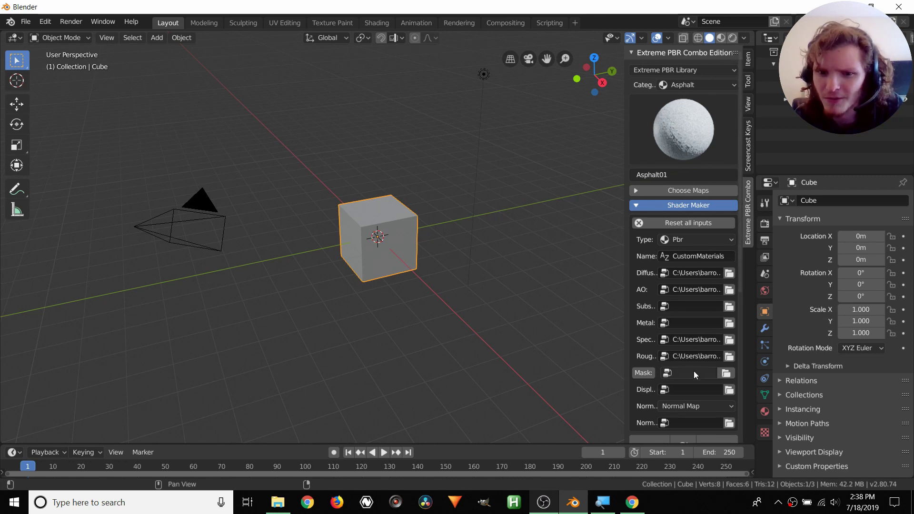
pyautogui.click(728, 389)
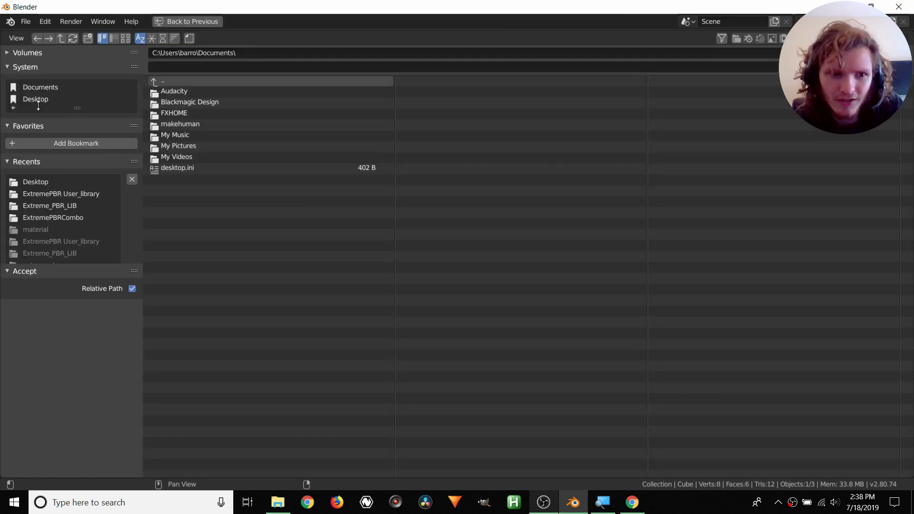
pyautogui.doubleClick(241, 333)
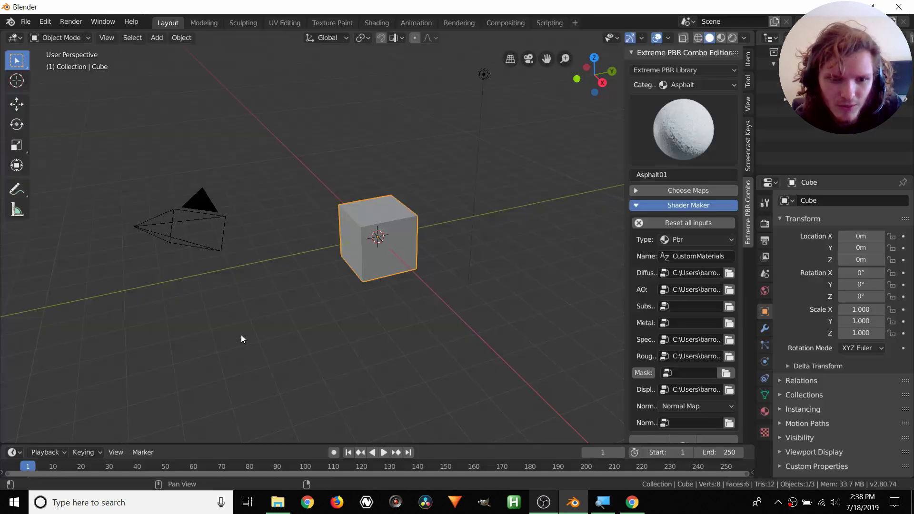
# Keep the normal type as Normal Map and load medieval_blocks_05_nor_1k.jpg from the desktop as the normal map
pyautogui.click(684, 409)
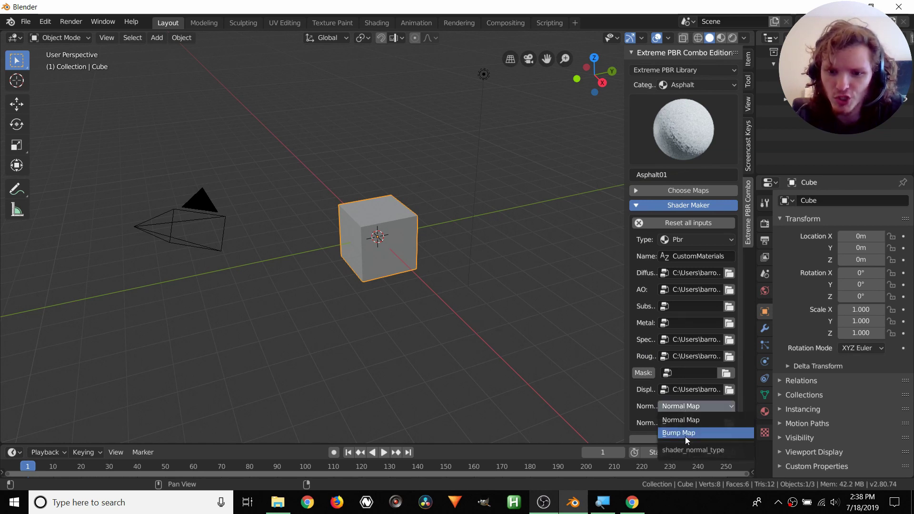
pyautogui.click(687, 425)
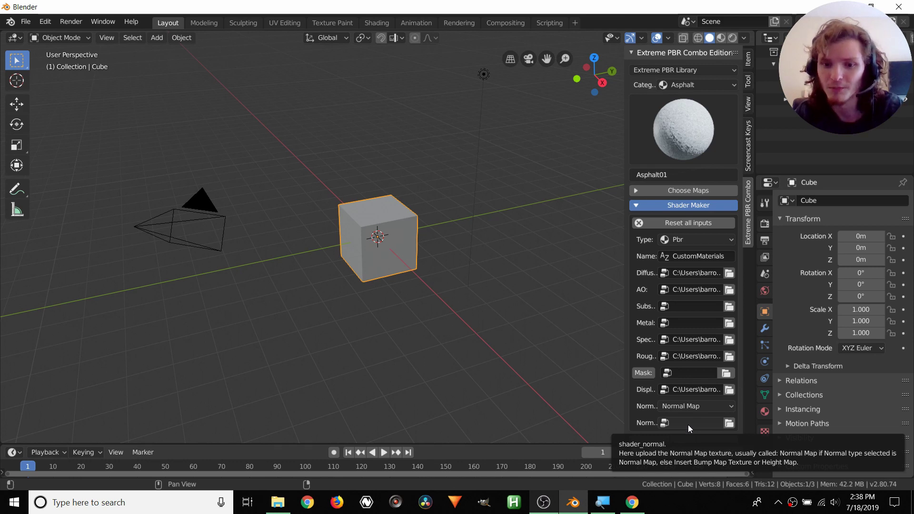
pyautogui.click(728, 423)
pyautogui.click(38, 99)
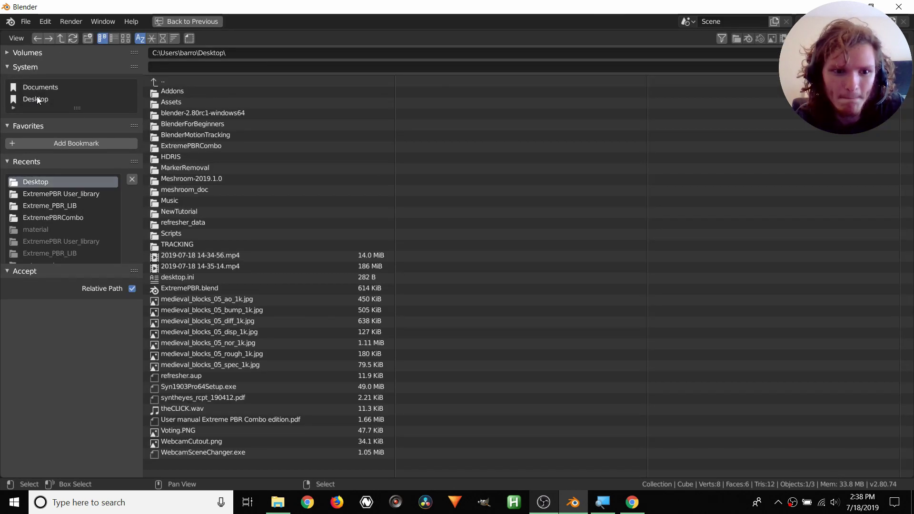
pyautogui.doubleClick(235, 343)
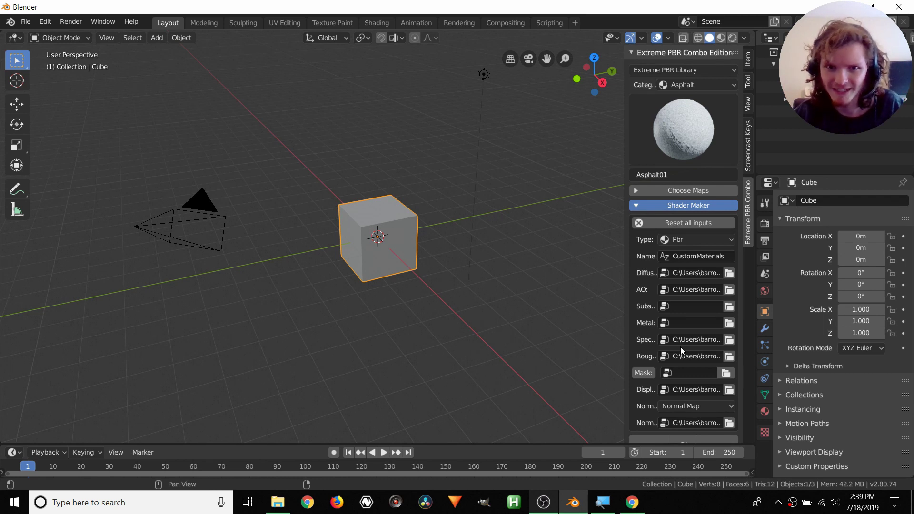
# Replace the cube's existing material with the CustomMaterials shader and inspect the cube up close in rendered viewport shading
pyautogui.scroll(-2, 680, 345)
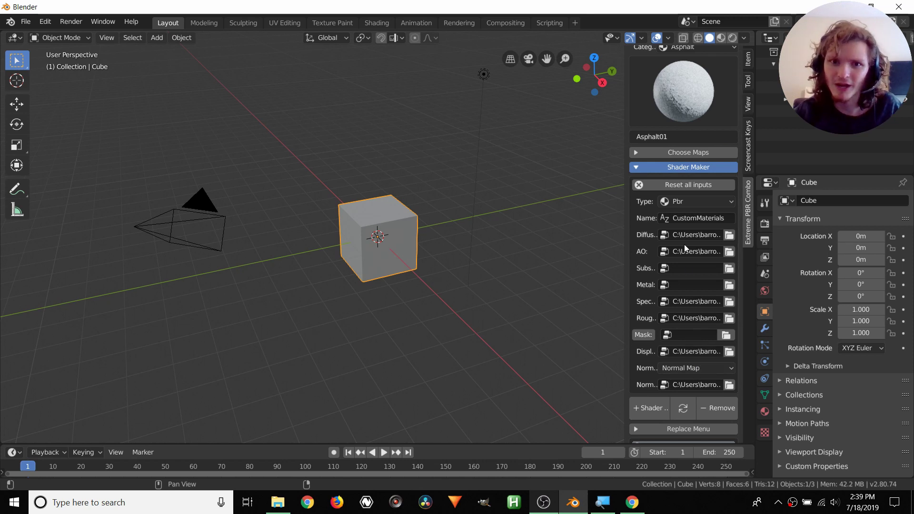
pyautogui.scroll(-6, 686, 257)
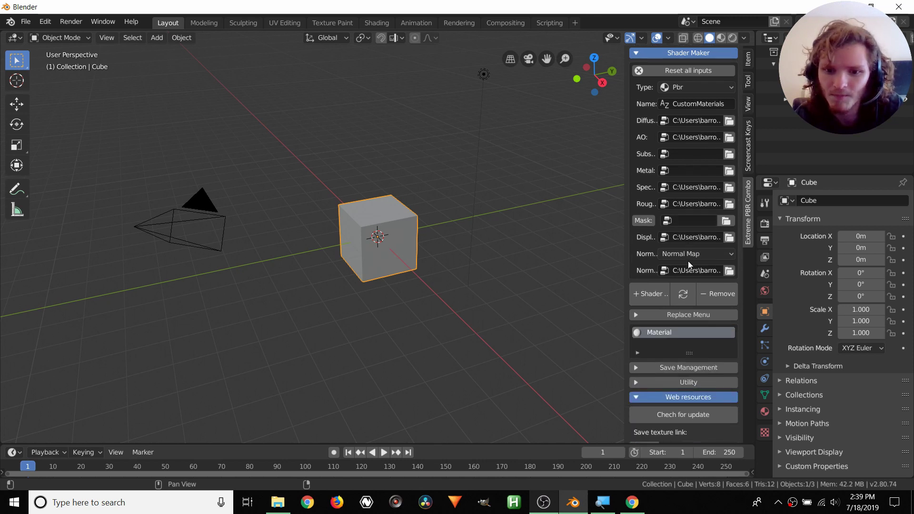
pyautogui.click(682, 295)
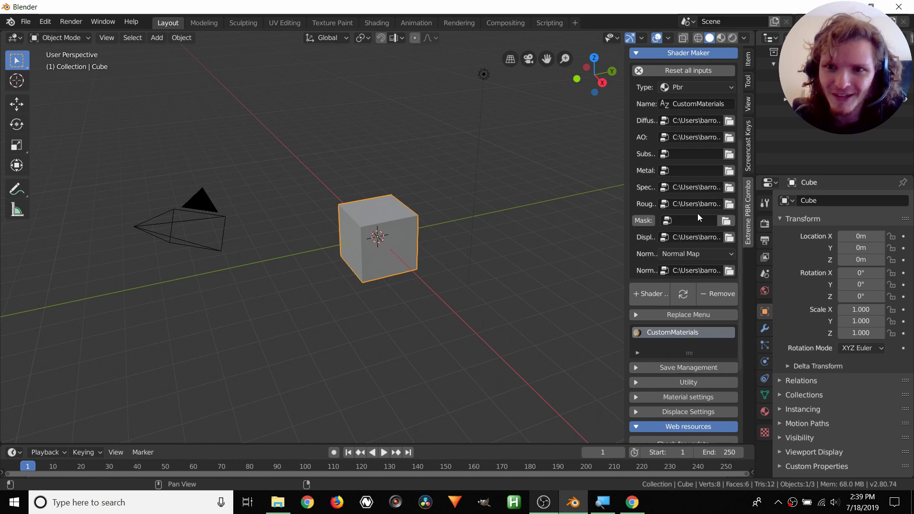
pyautogui.click(732, 40)
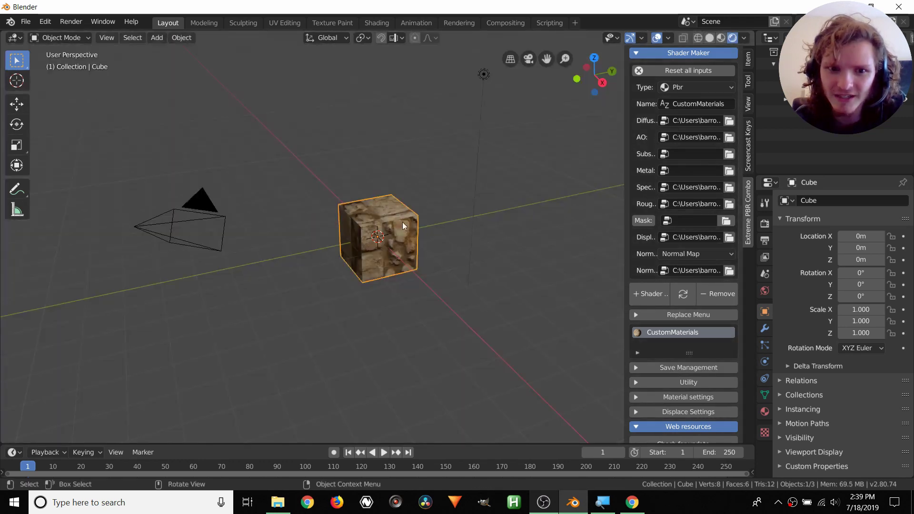
pyautogui.scroll(5, 397, 227)
pyautogui.moveTo(392, 233); pyautogui.dragTo(432, 224, button='middle')
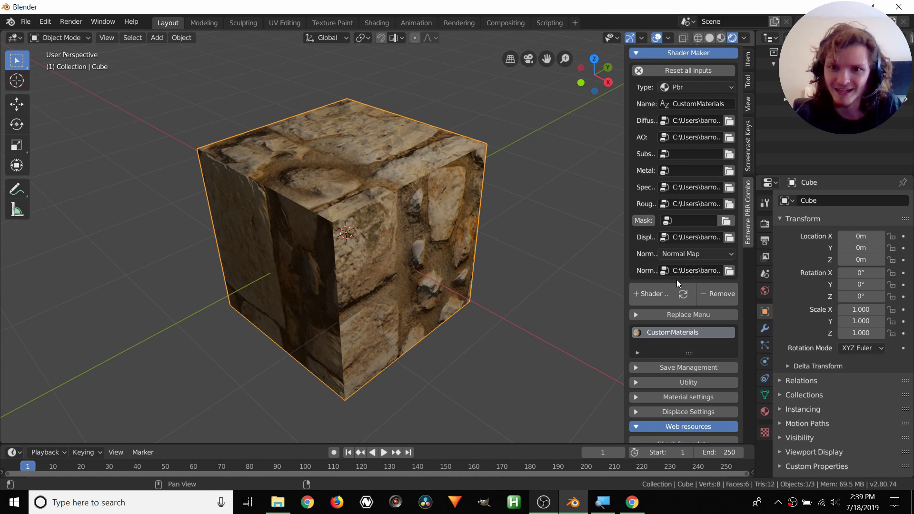
# Check the available material libraries and expand the Save Management settings for CustomMaterials
pyautogui.scroll(8, 675, 279)
pyautogui.click(672, 69)
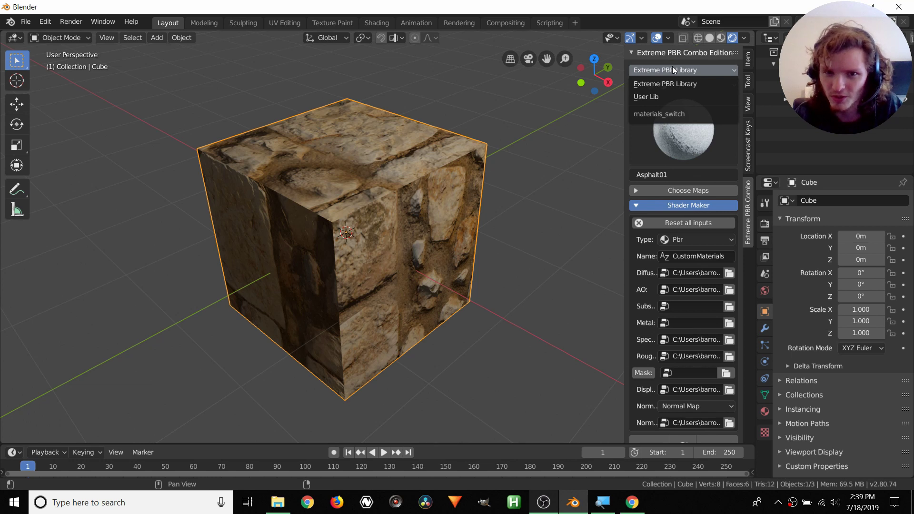
pyautogui.click(672, 68)
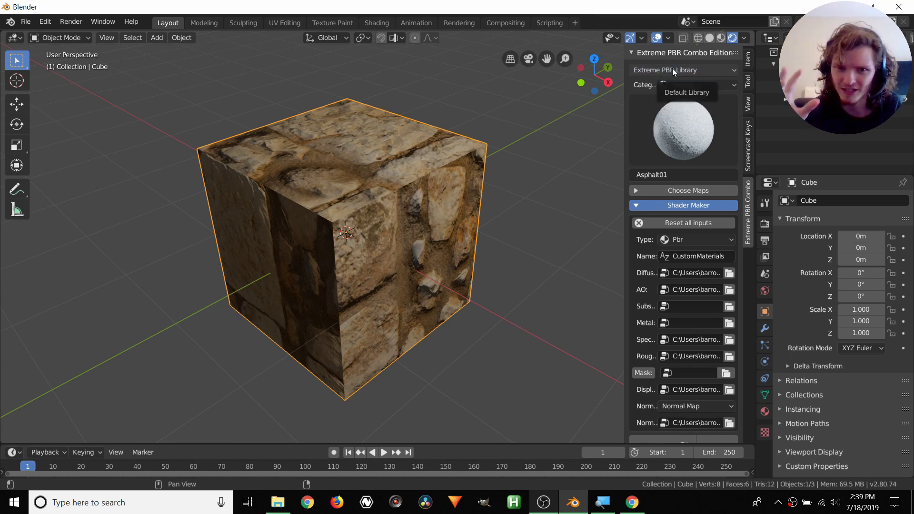
pyautogui.scroll(-9, 688, 177)
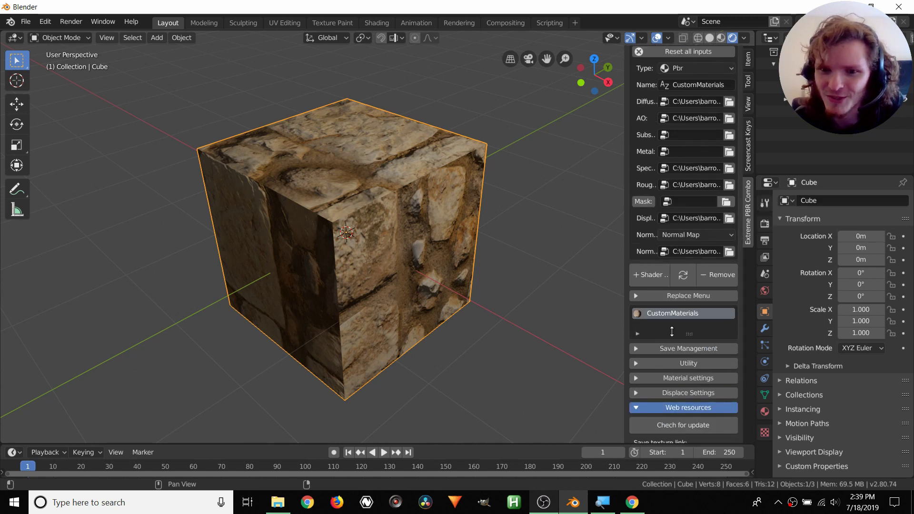
pyautogui.click(699, 350)
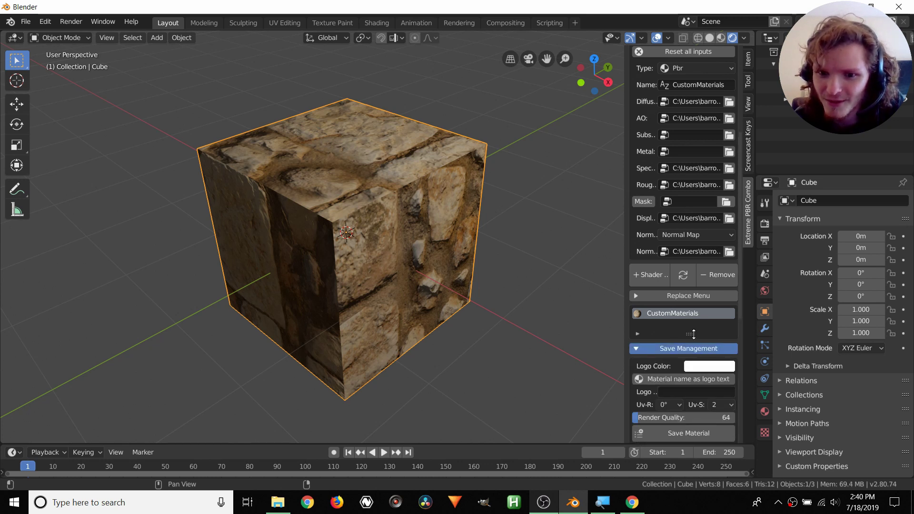
pyautogui.scroll(-4, 694, 339)
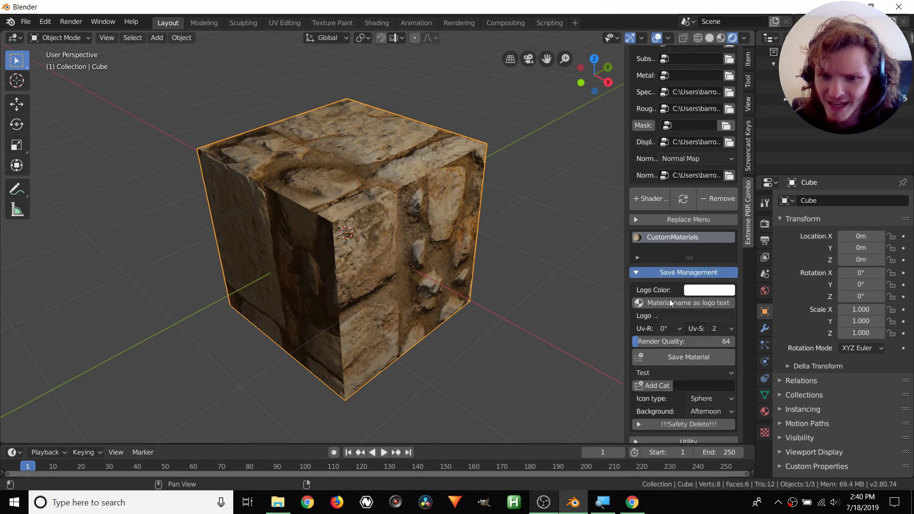
# Switch the material library to User Lib and choose its Test category
pyautogui.scroll(13, 678, 207)
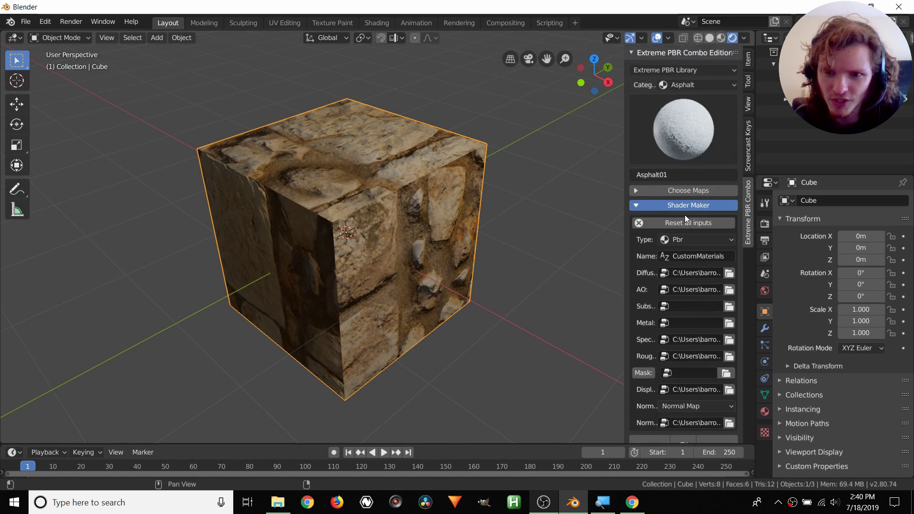
pyautogui.click(674, 84)
pyautogui.click(676, 71)
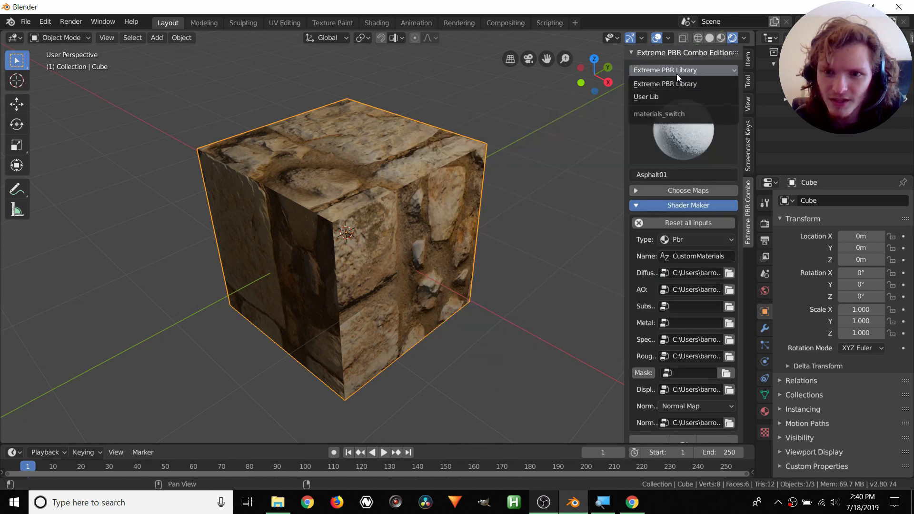
pyautogui.click(662, 97)
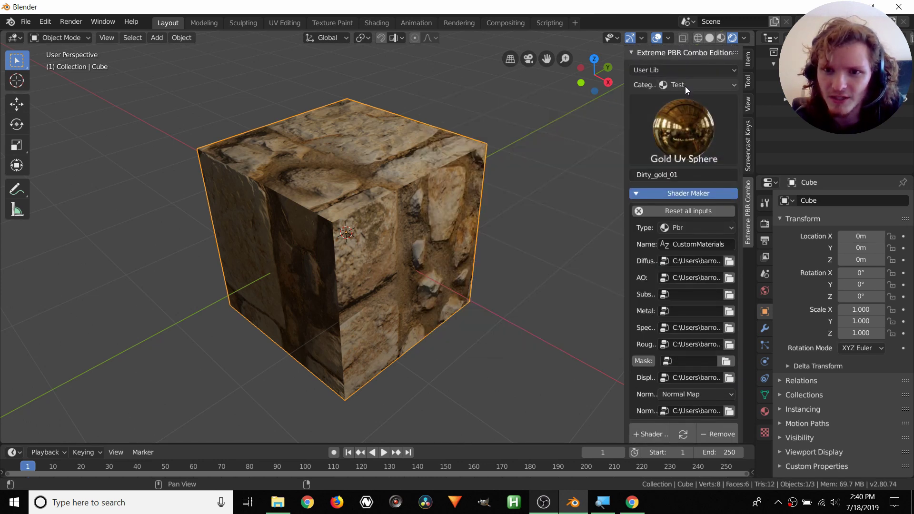
pyautogui.click(685, 85)
pyautogui.click(678, 98)
pyautogui.click(692, 111)
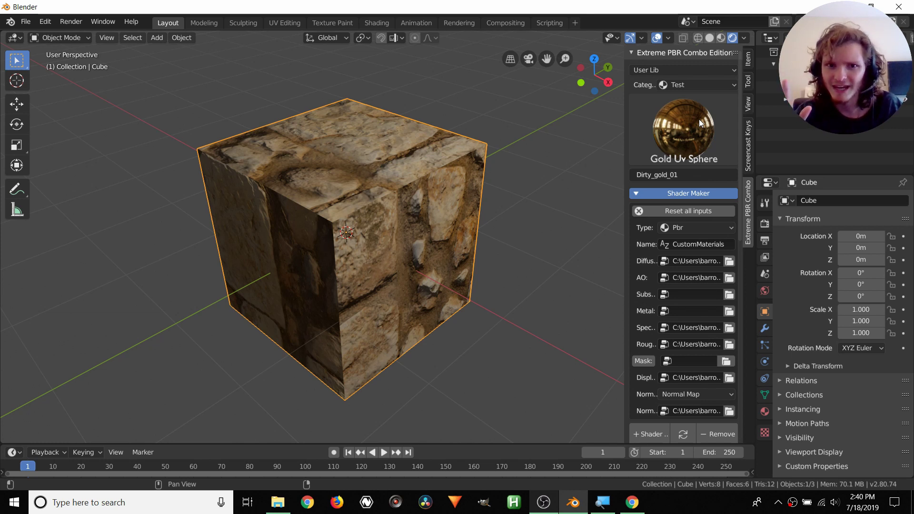
# Change the logo color in the Save Management settings to blue
pyautogui.scroll(-8, 680, 295)
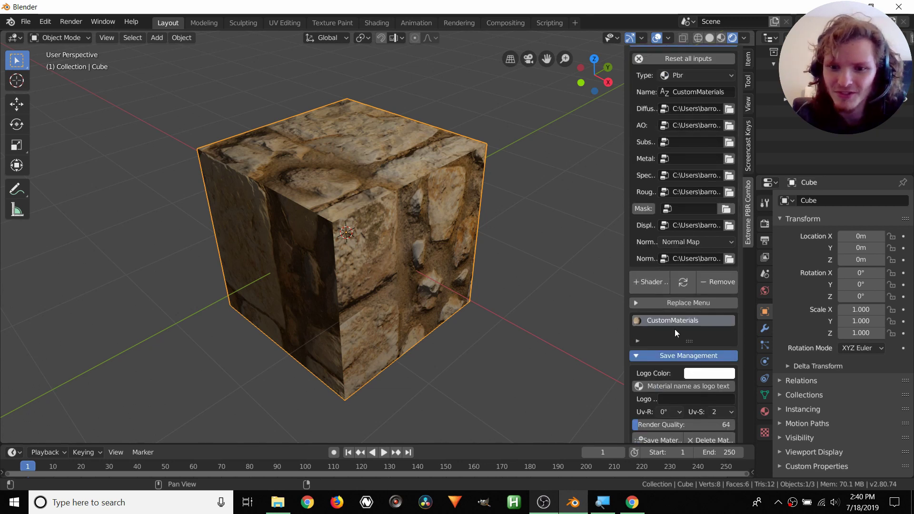
pyautogui.scroll(8, 674, 328)
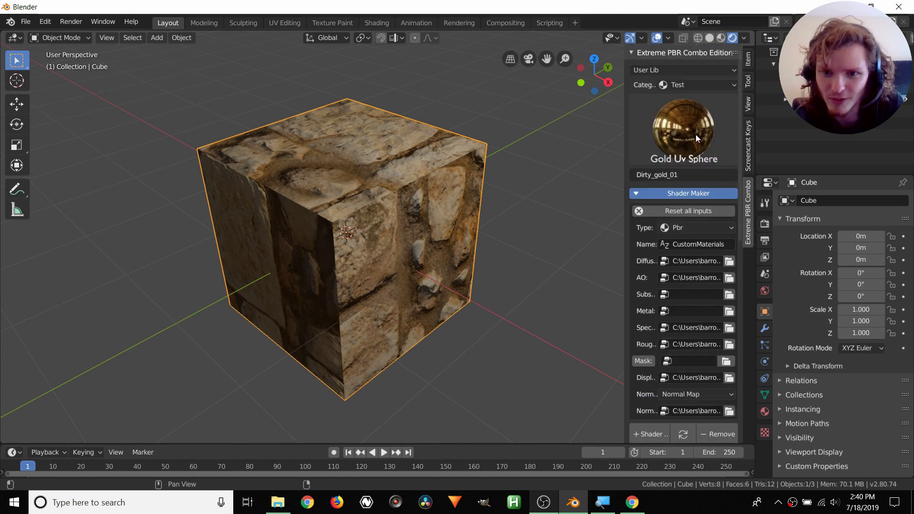
pyautogui.scroll(-8, 667, 218)
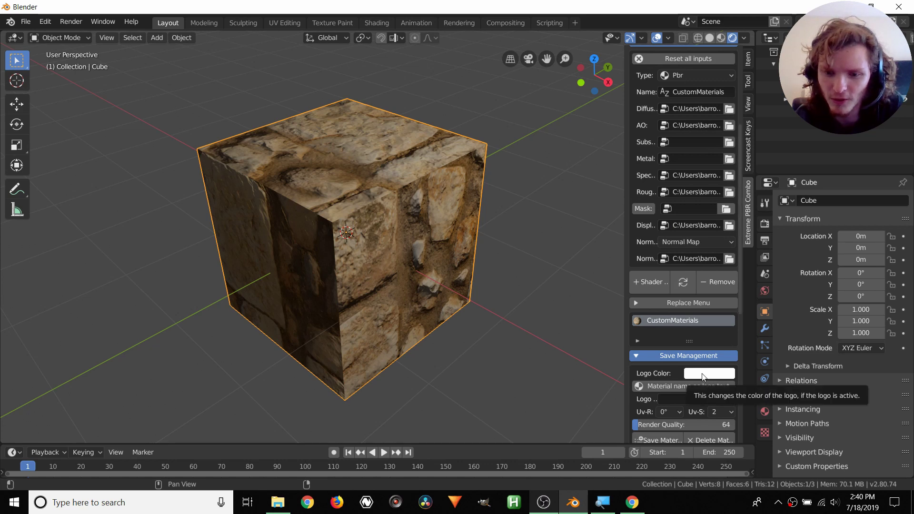
pyautogui.scroll(8, 702, 376)
pyautogui.scroll(-8, 690, 169)
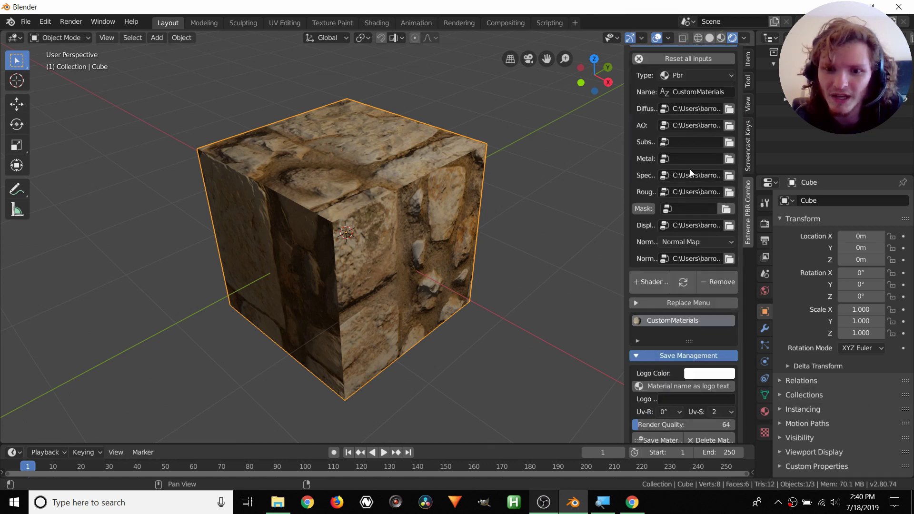
pyautogui.scroll(-1, 690, 169)
pyautogui.click(710, 354)
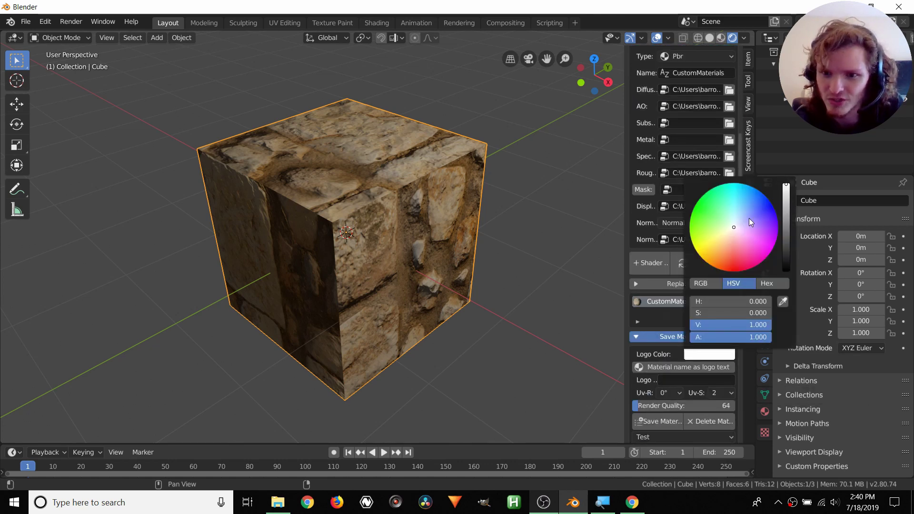
pyautogui.click(771, 205)
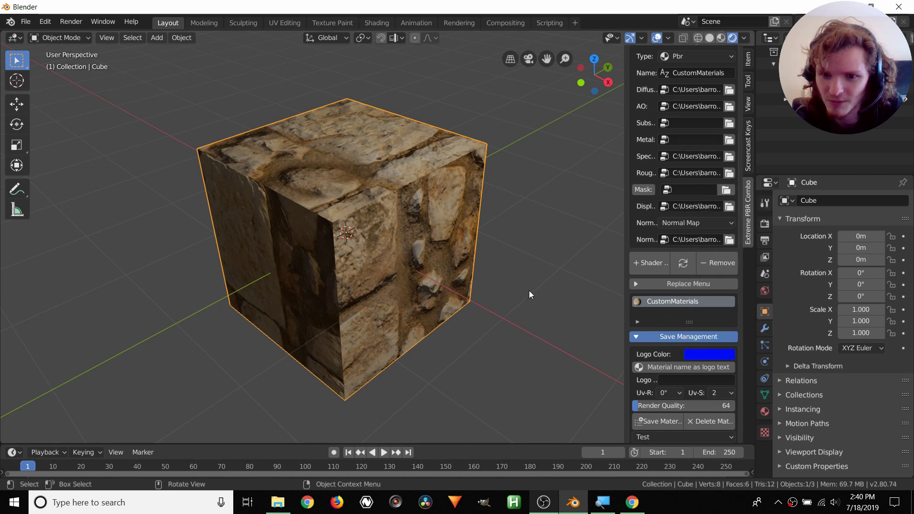
# Set the logo text in the Save Management settings to CGmatterMat
pyautogui.click(685, 375)
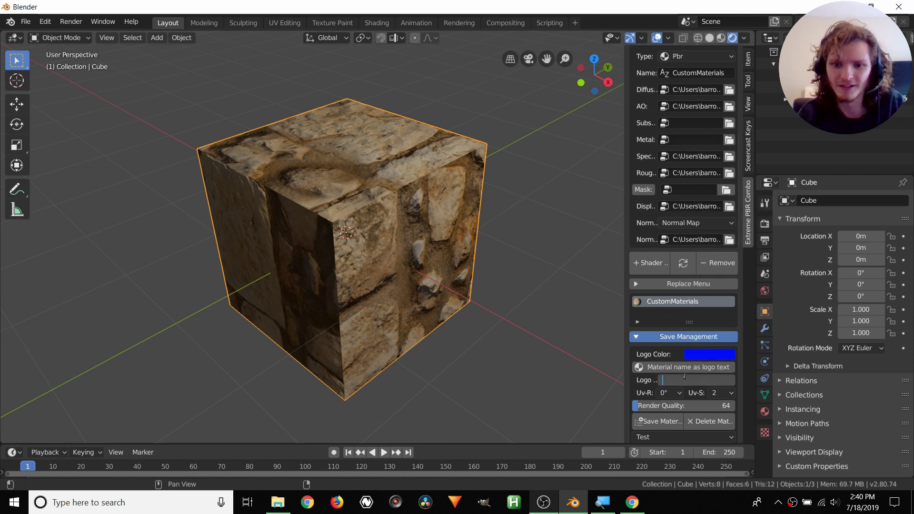
pyautogui.write('C')
pyautogui.write('Gma')
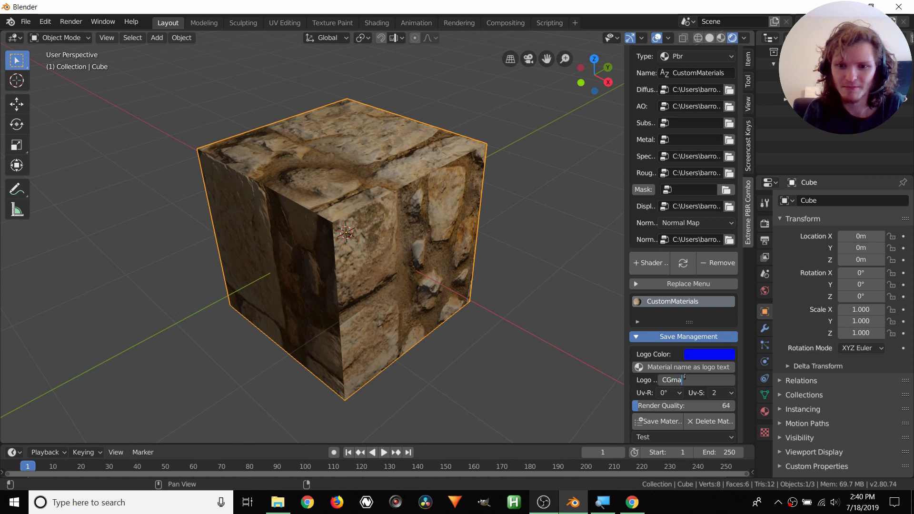
pyautogui.write('tterMate')
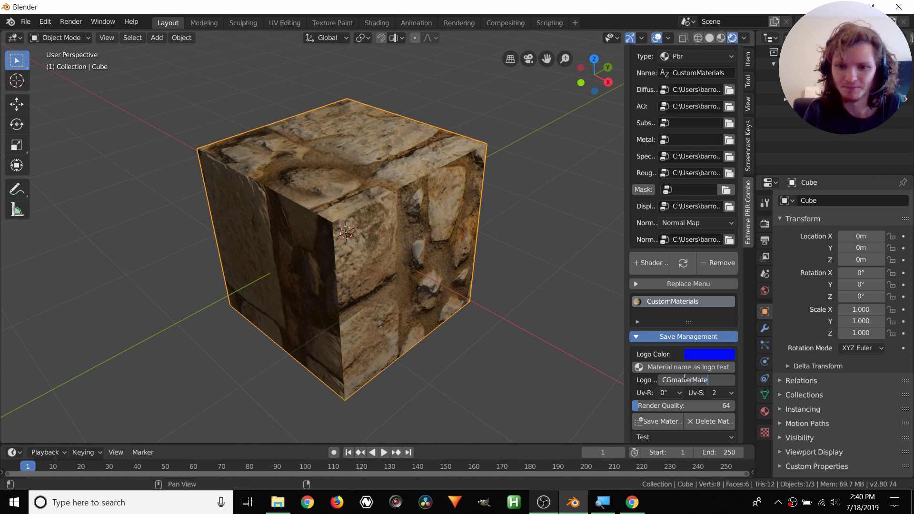
pyautogui.write('rial')
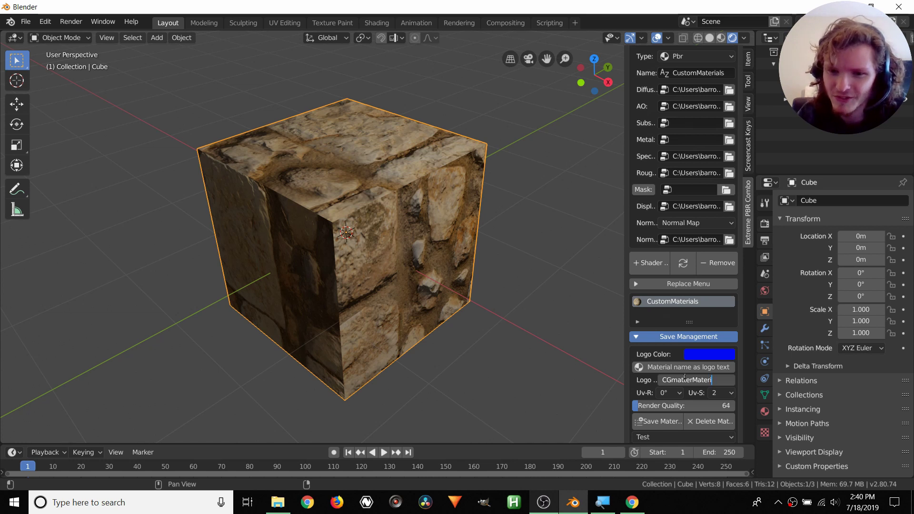
pyautogui.press('BackSpace')
pyautogui.press('BackSpace')
pyautogui.press('BackSpace')
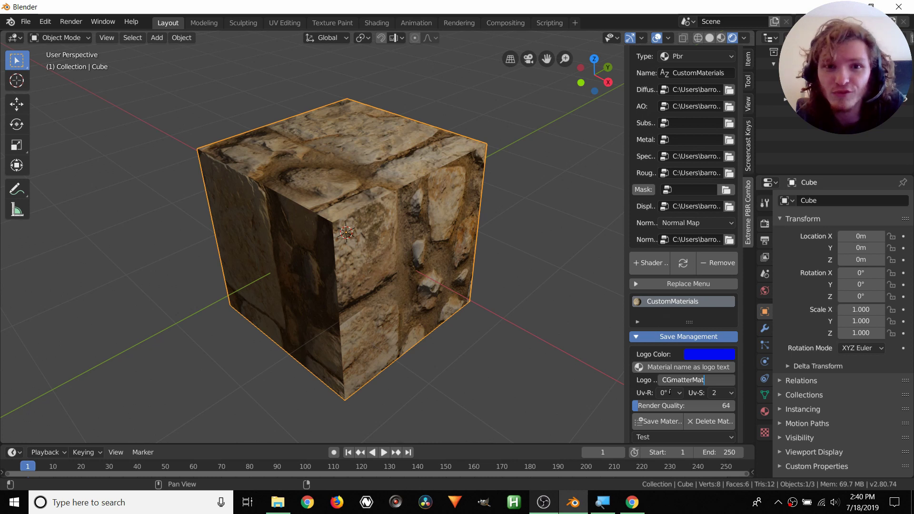
pyautogui.click(670, 392)
pyautogui.click(720, 393)
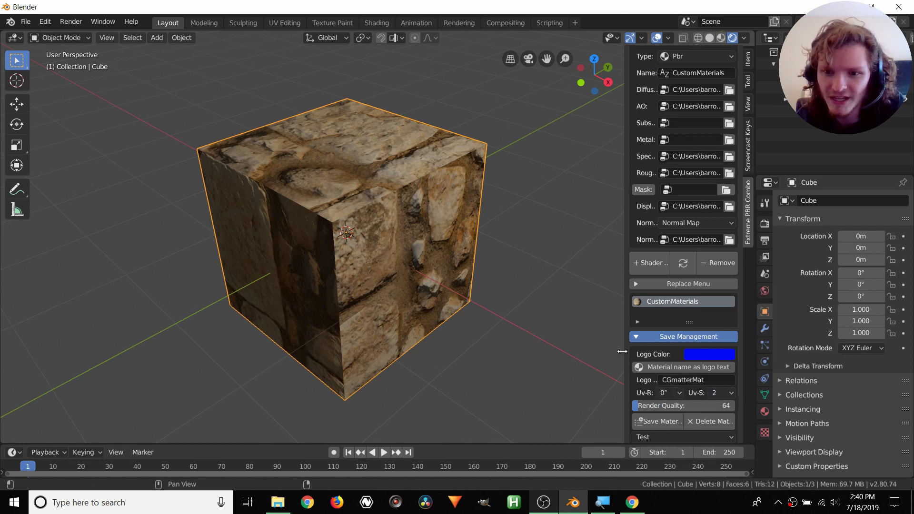
# Review the shader inputs and Save Management settings, and check which material libraries are available
pyautogui.scroll(8, 689, 219)
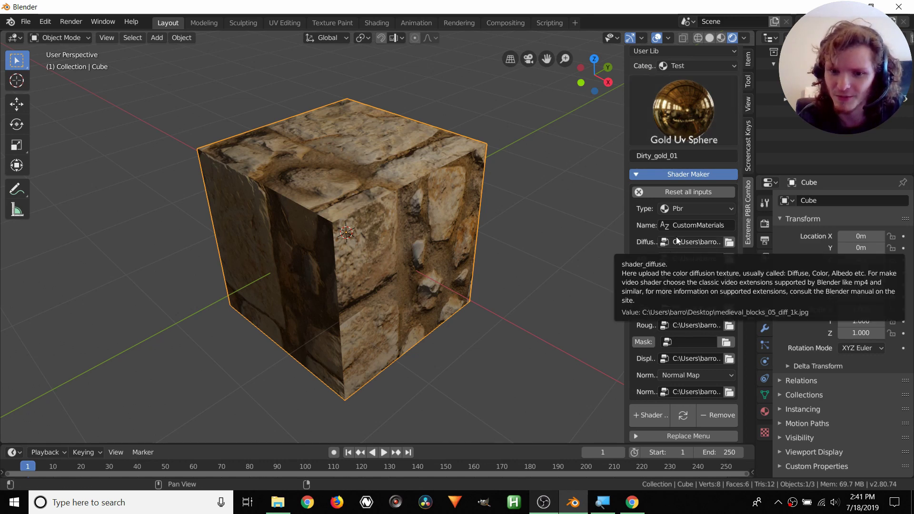
pyautogui.scroll(-10, 675, 248)
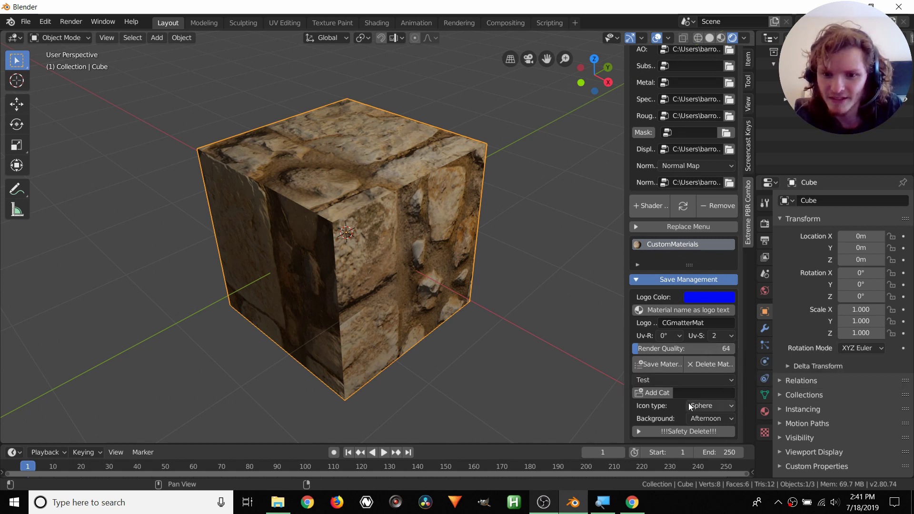
pyautogui.scroll(10, 697, 398)
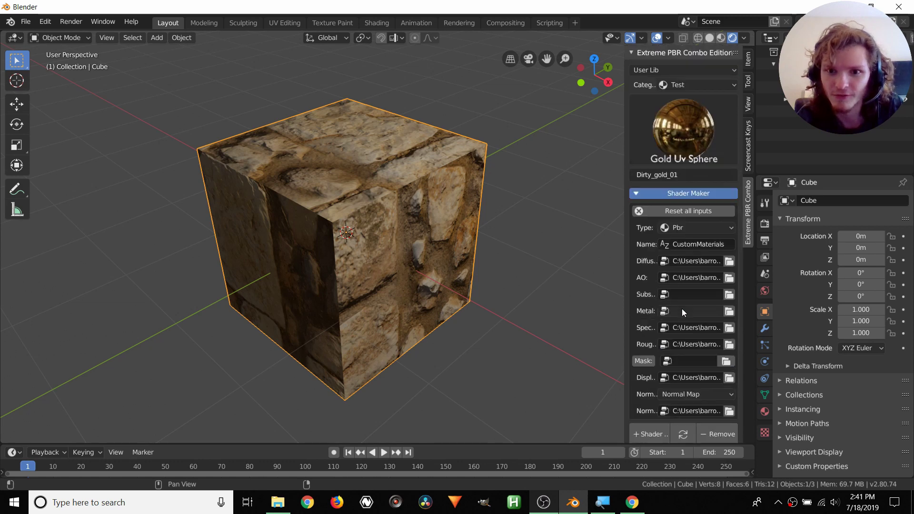
pyautogui.click(646, 69)
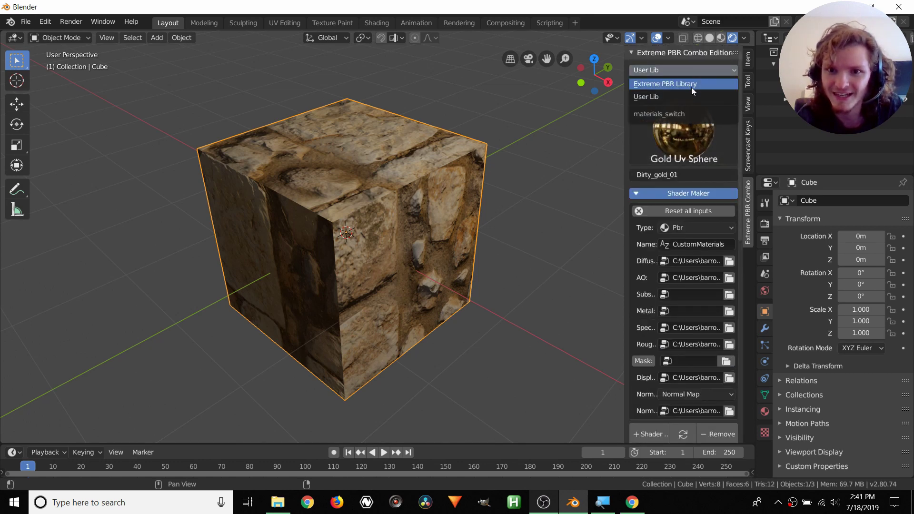
pyautogui.click(691, 87)
pyautogui.click(681, 85)
pyautogui.click(681, 89)
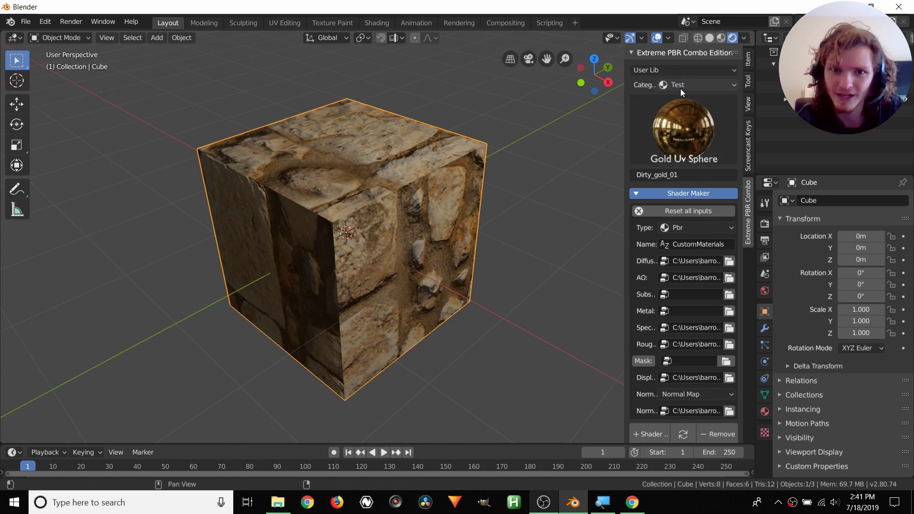
# Add a new category named CGmatter to the user library and select it as the save category
pyautogui.scroll(-8, 714, 246)
pyautogui.scroll(-5, 715, 245)
pyautogui.click(684, 375)
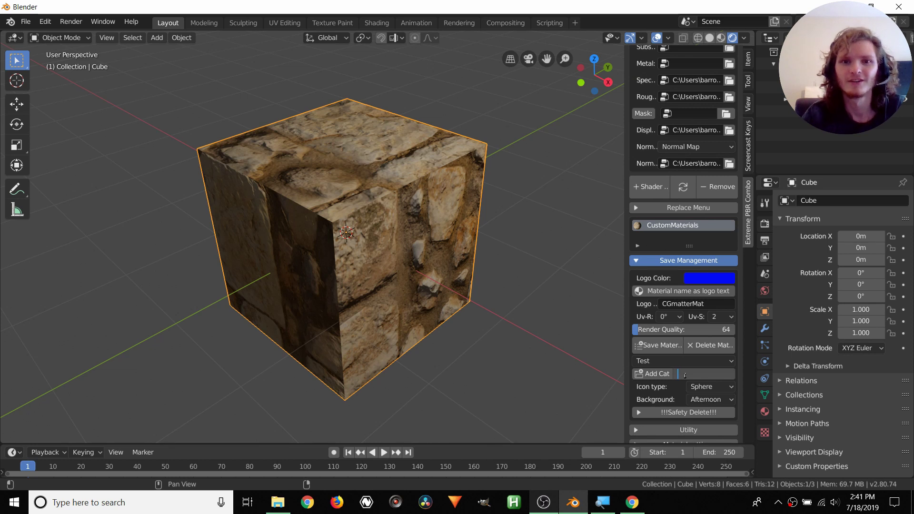
pyautogui.write('CGma')
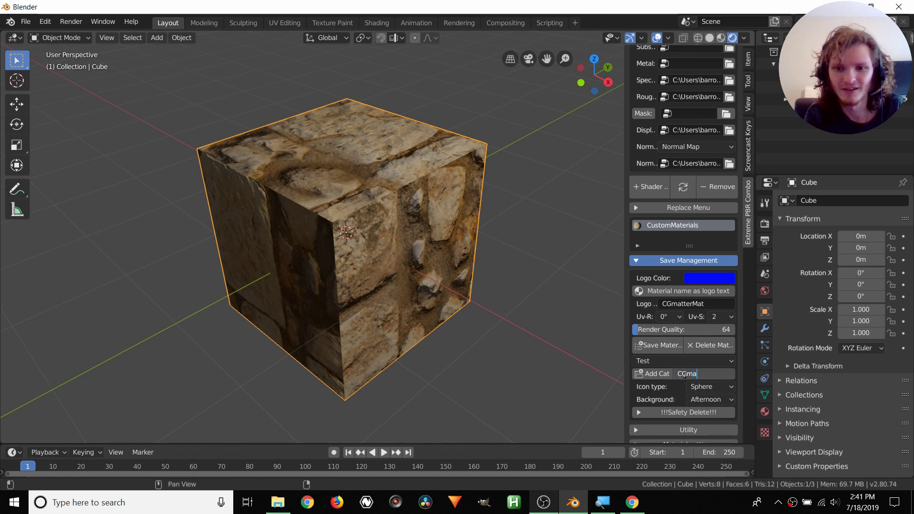
pyautogui.write('tter')
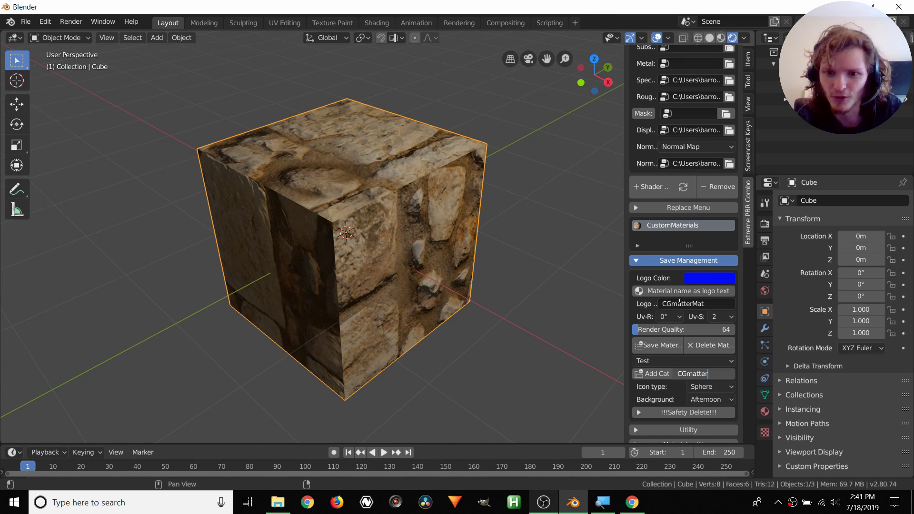
pyautogui.click(649, 376)
pyautogui.click(649, 376)
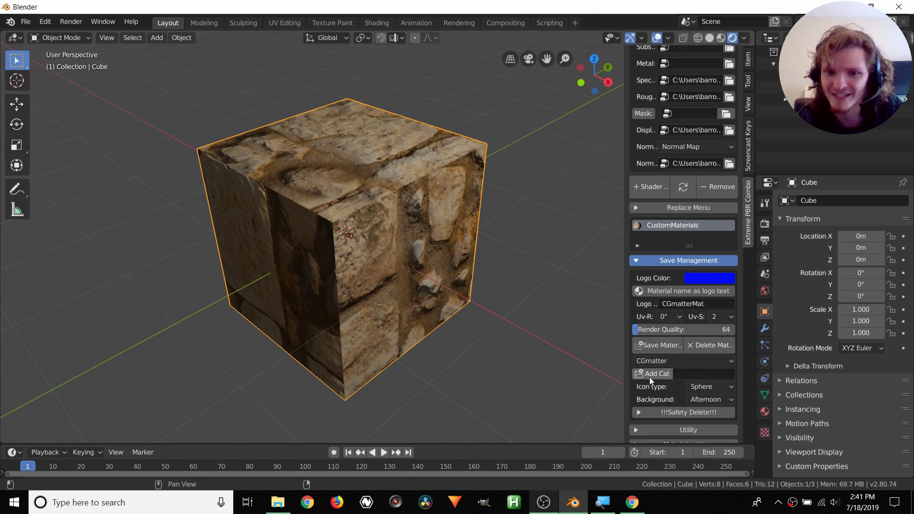
pyautogui.click(659, 361)
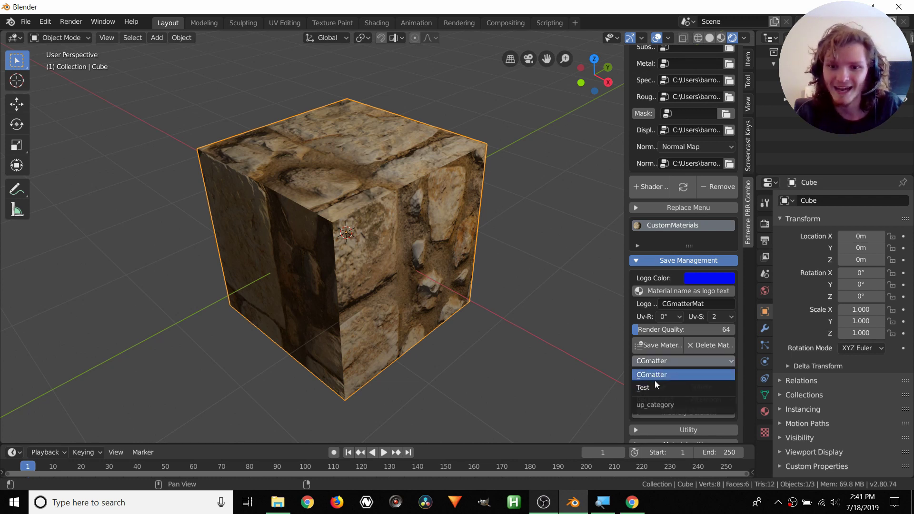
pyautogui.click(656, 376)
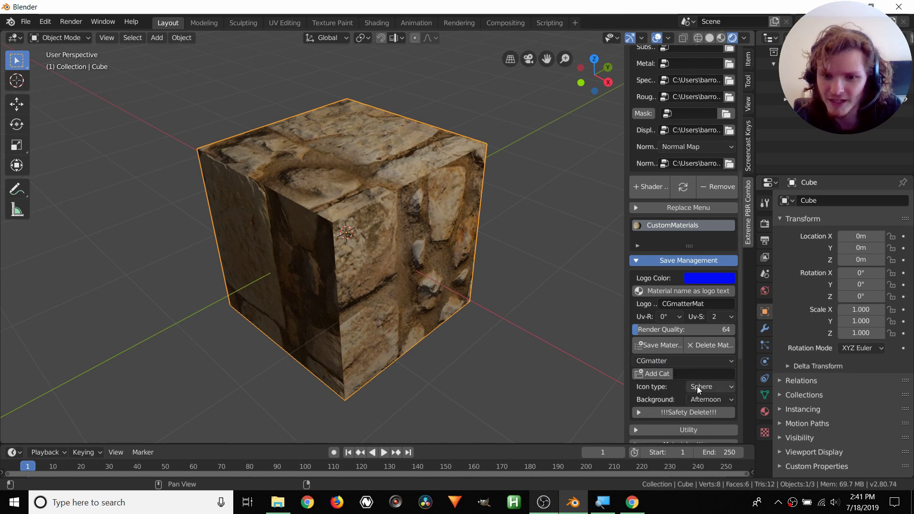
# Check the material preview of the CGmatter category, then switch the library category to Test and browse its thumbnails
pyautogui.scroll(10, 689, 164)
pyautogui.click(683, 109)
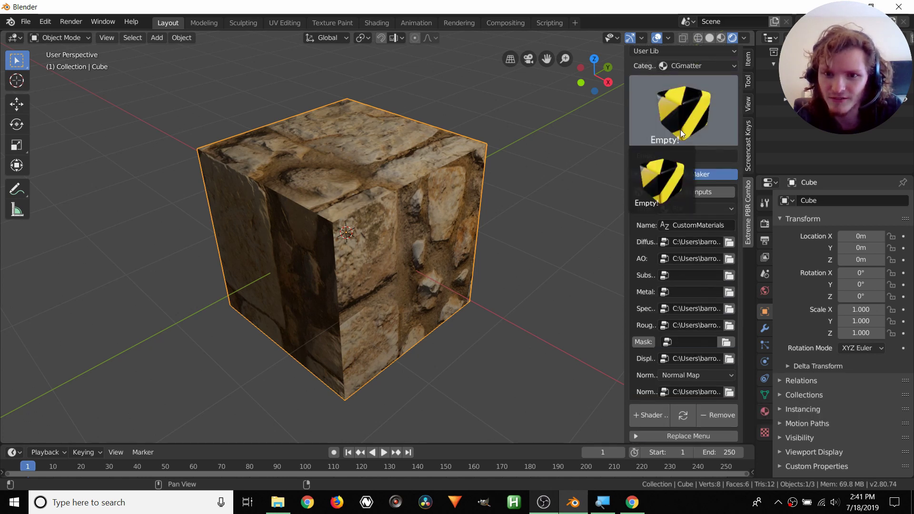
pyautogui.click(689, 67)
pyautogui.click(671, 87)
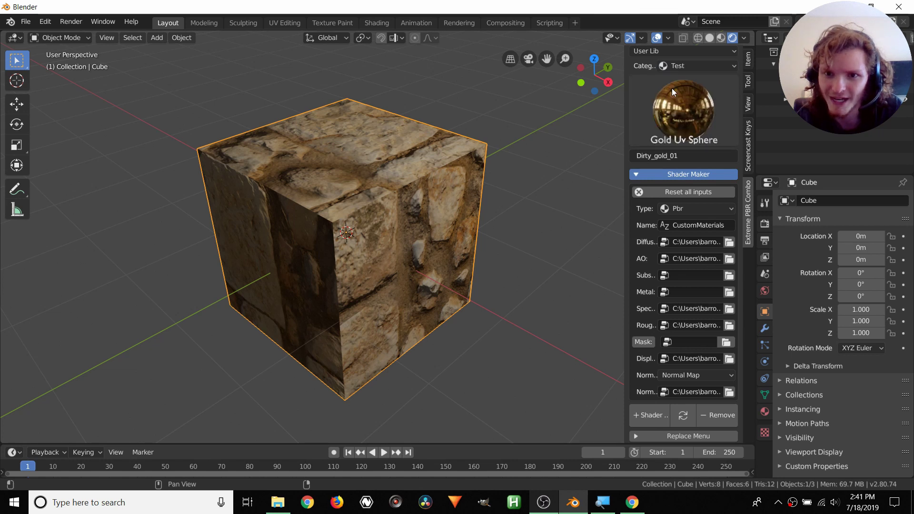
pyautogui.click(672, 88)
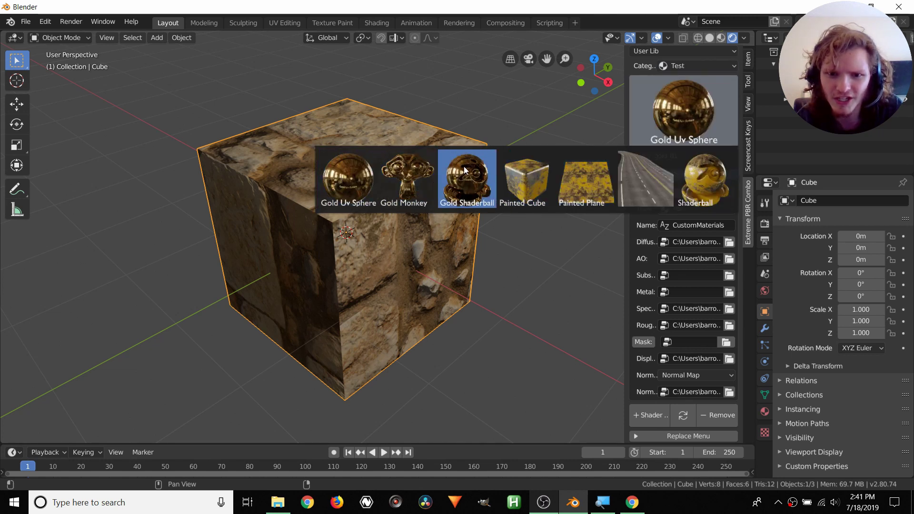
# Set the preview icon type to Monkey and check the background options, keeping Afternoon
pyautogui.scroll(-6, 693, 279)
pyautogui.scroll(-5, 693, 281)
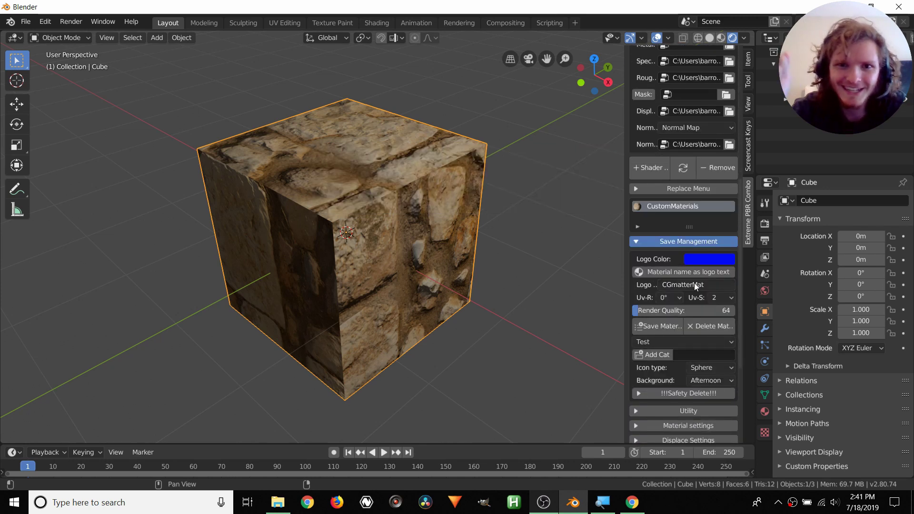
pyautogui.scroll(-1, 696, 285)
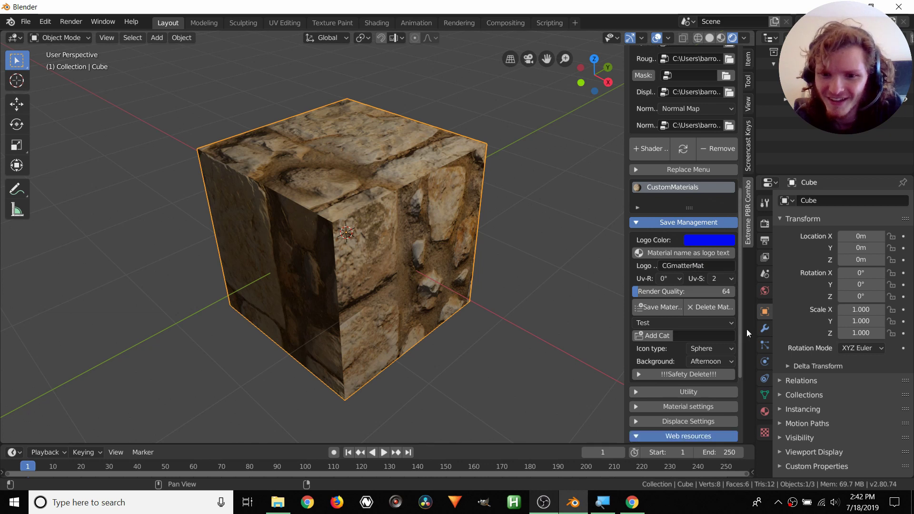
pyautogui.click(700, 349)
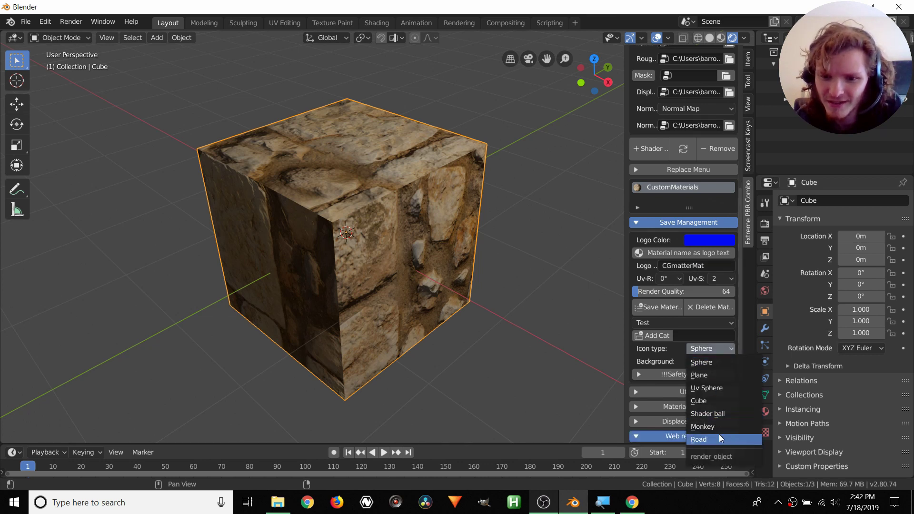
pyautogui.click(714, 427)
pyautogui.click(702, 359)
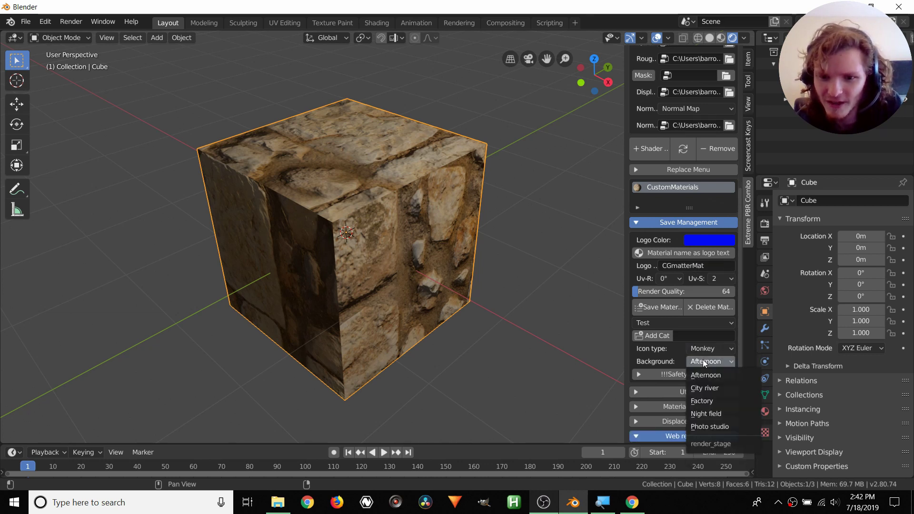
pyautogui.click(703, 359)
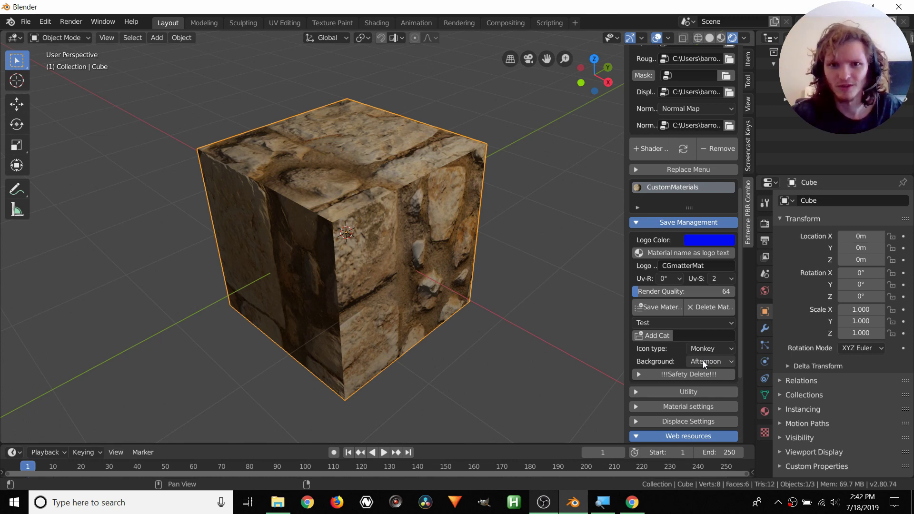
pyautogui.click(702, 361)
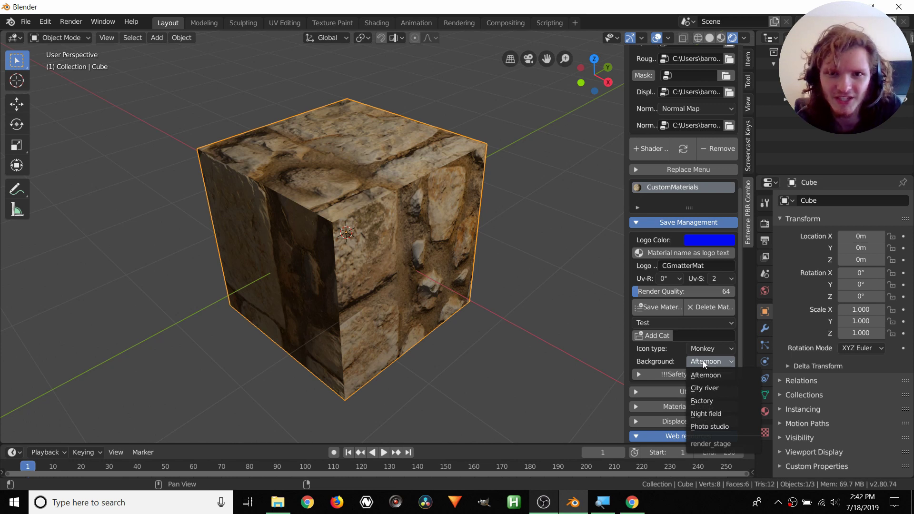
pyautogui.click(702, 361)
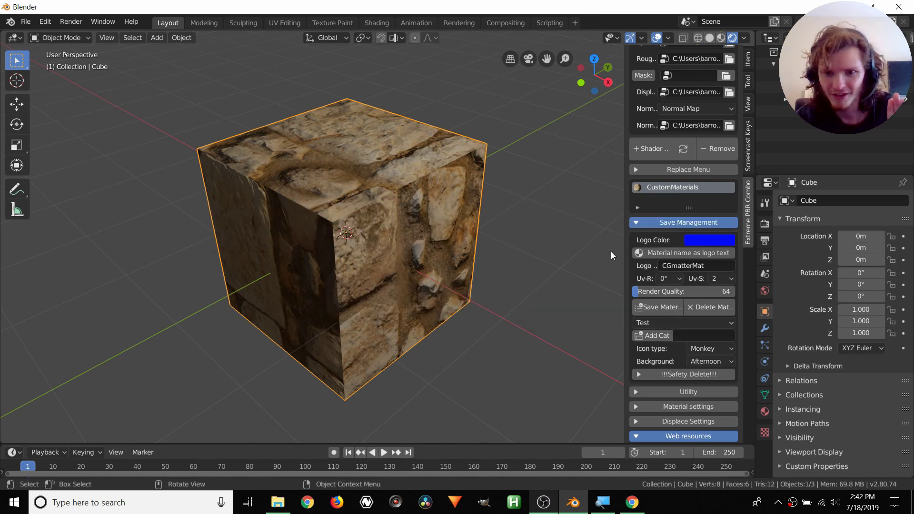
# Save CustomMaterials to the Test category of the user library and view its thumbnail
pyautogui.click(670, 306)
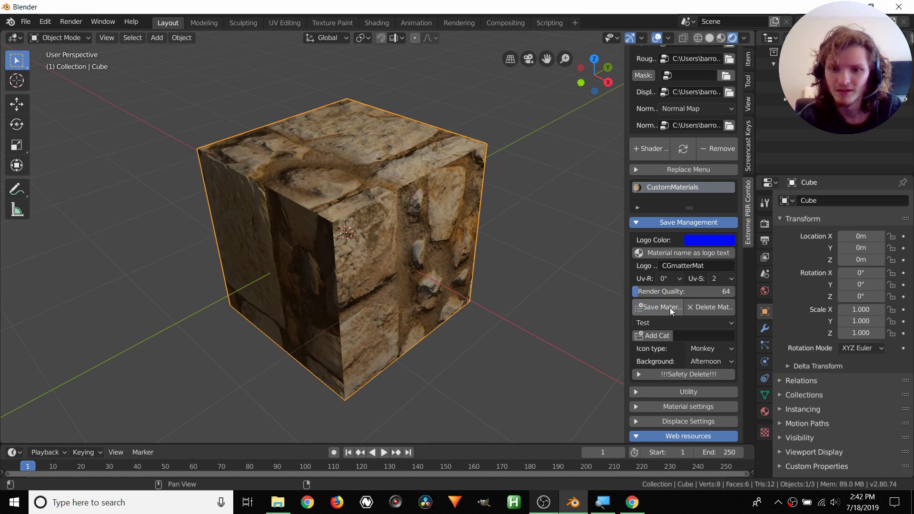
pyautogui.scroll(10, 669, 307)
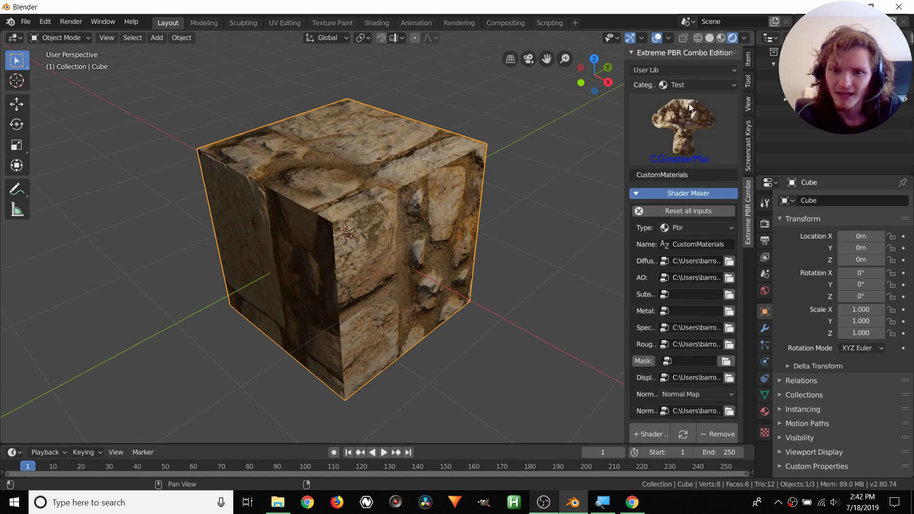
# Compare the contents of the CGmatter and Test categories and check the save category choices
pyautogui.click(669, 72)
pyautogui.click(661, 93)
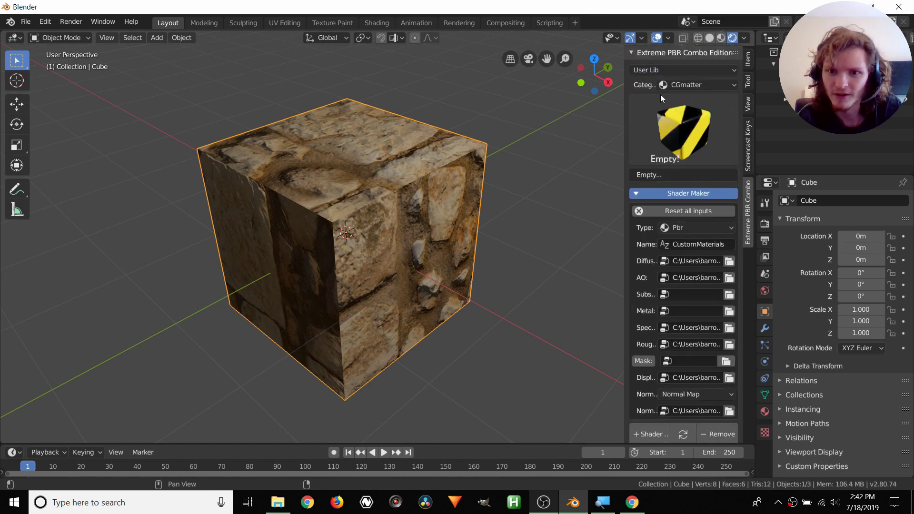
pyautogui.click(678, 86)
pyautogui.click(681, 112)
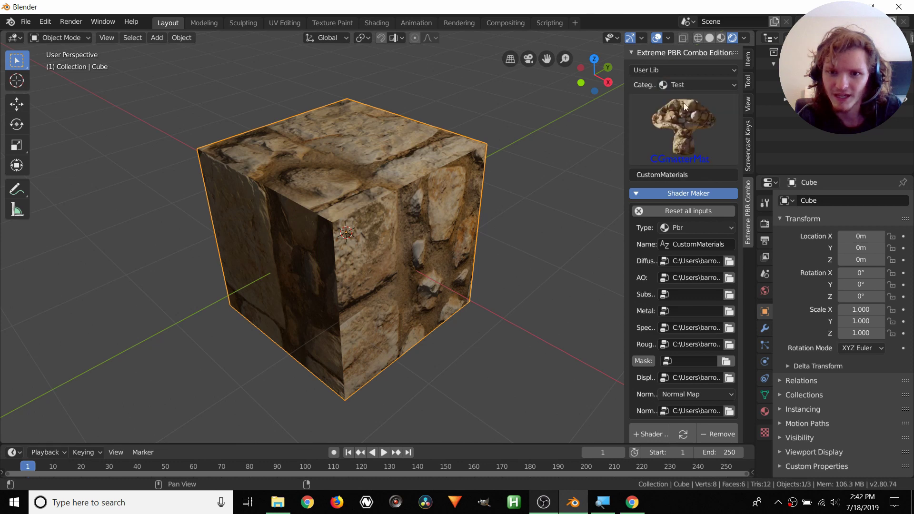
pyautogui.click(686, 84)
pyautogui.click(683, 98)
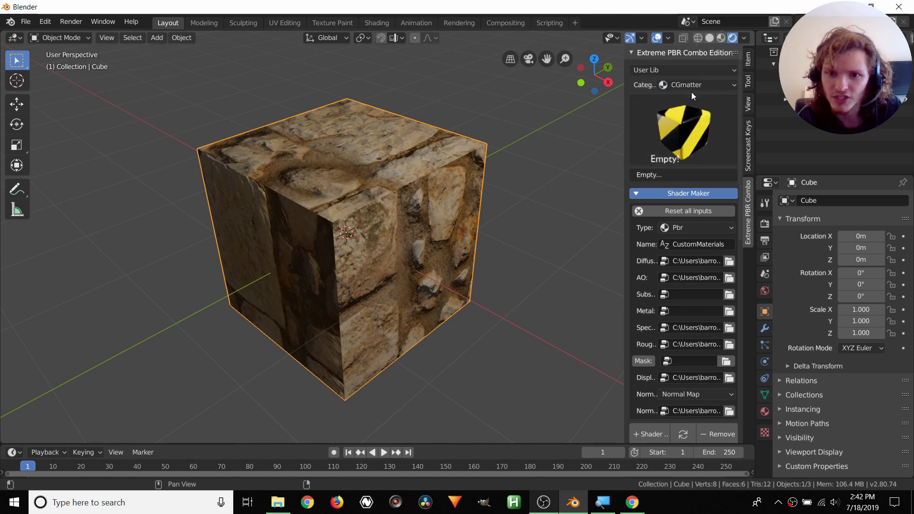
pyautogui.click(690, 89)
pyautogui.click(684, 110)
pyautogui.scroll(-10, 705, 267)
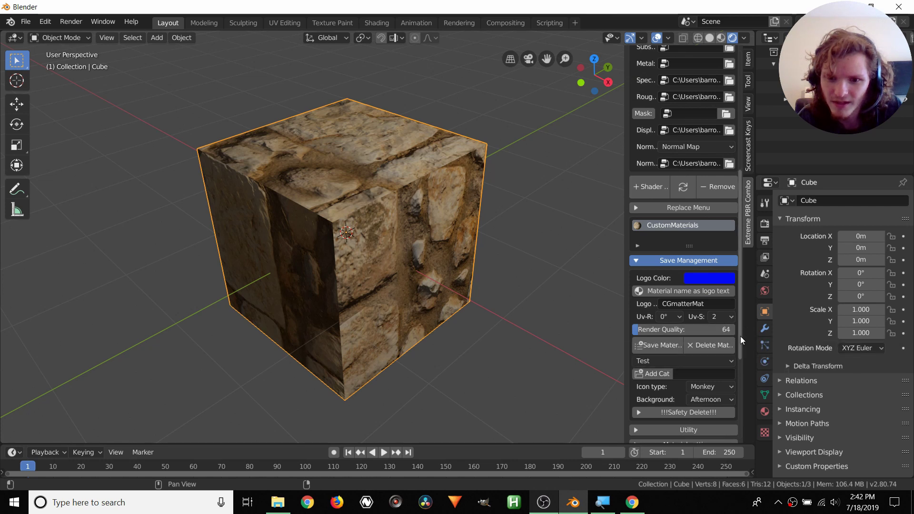
pyautogui.click(694, 361)
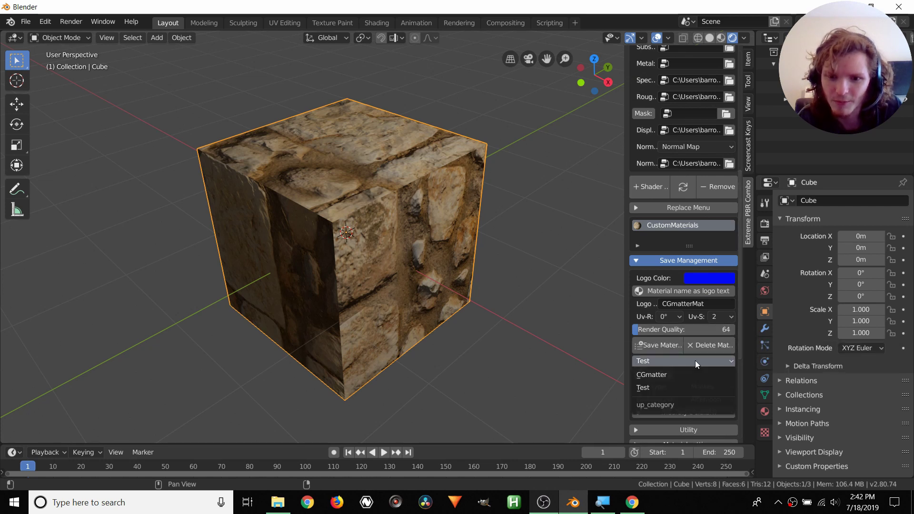
pyautogui.click(695, 360)
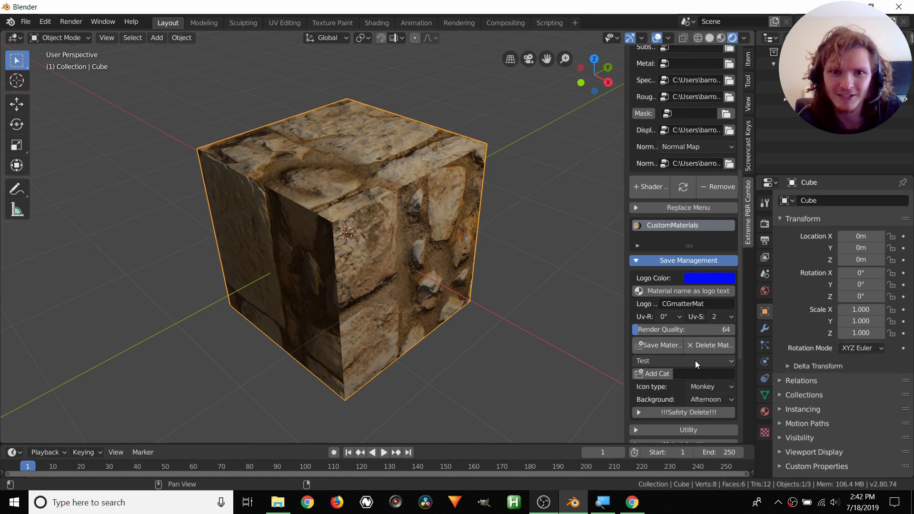
# Browse the material thumbnails of the Test category and choose CGmatterMat
pyautogui.scroll(10, 695, 360)
pyautogui.click(688, 141)
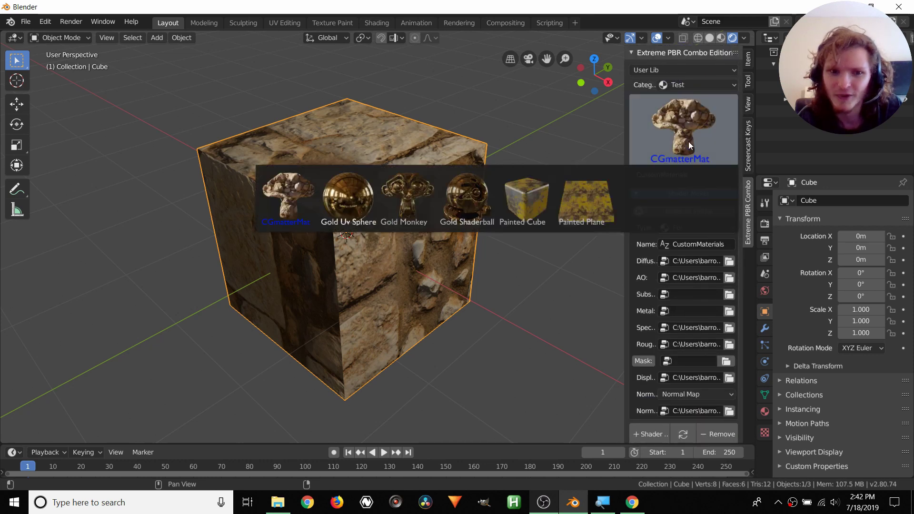
pyautogui.click(294, 190)
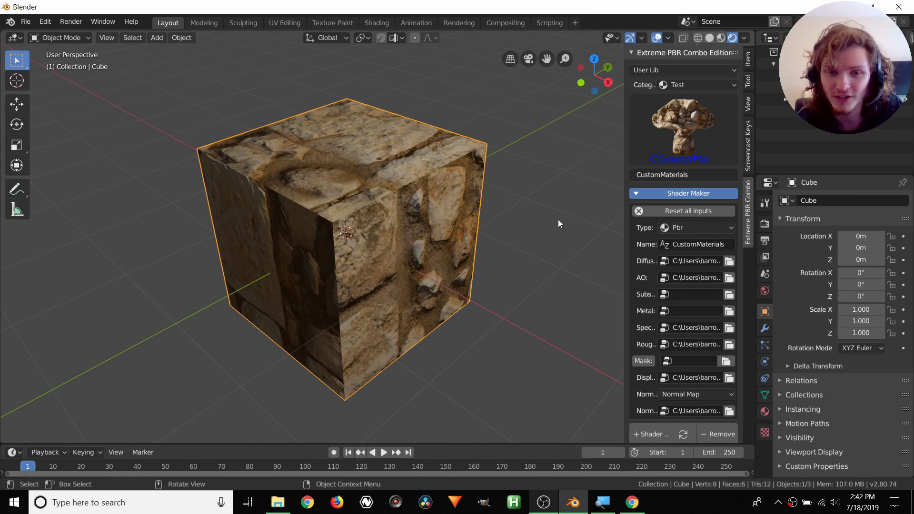
# Set the material's logo text to secondattempt and choose CGmatter as the save category
pyautogui.scroll(-13, 672, 222)
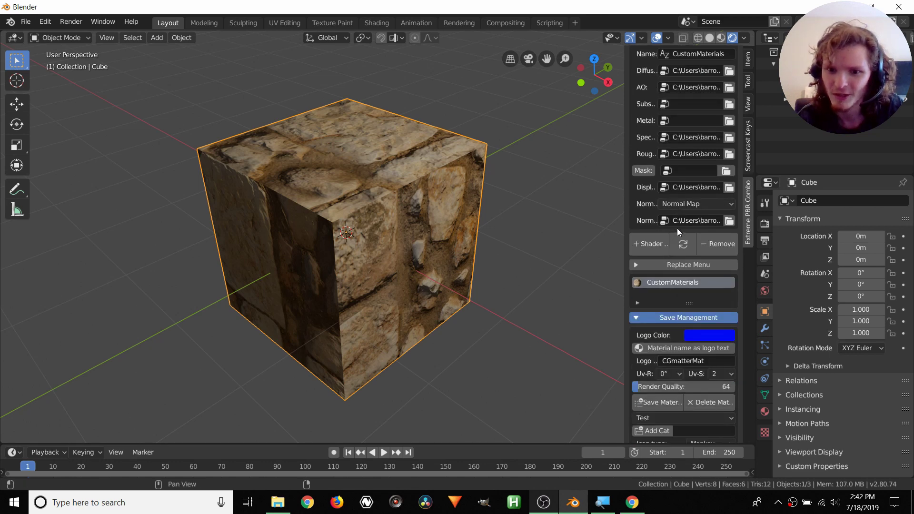
pyautogui.click(704, 303)
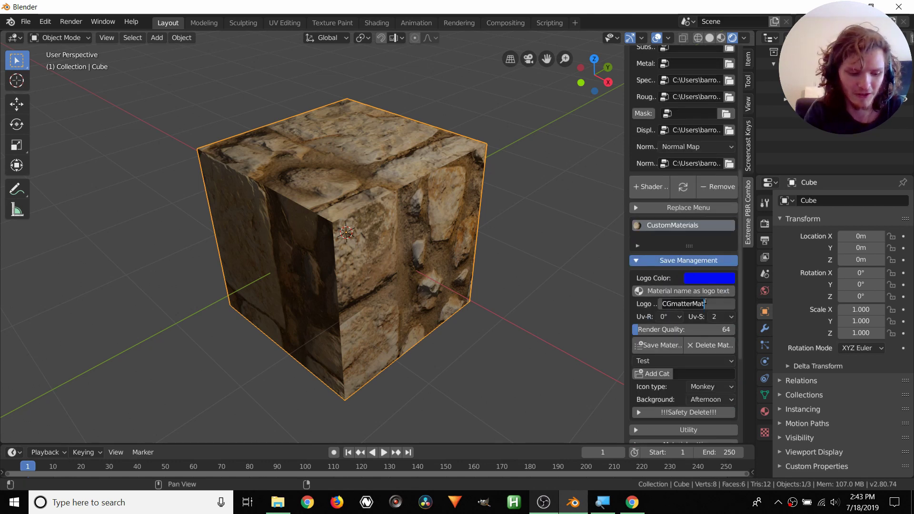
pyautogui.write('2')
pyautogui.write('econd')
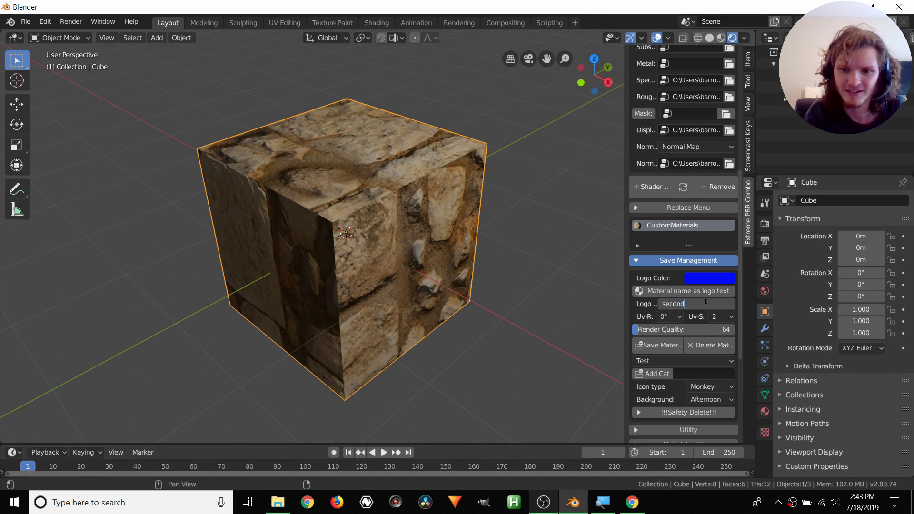
pyautogui.write('attempt')
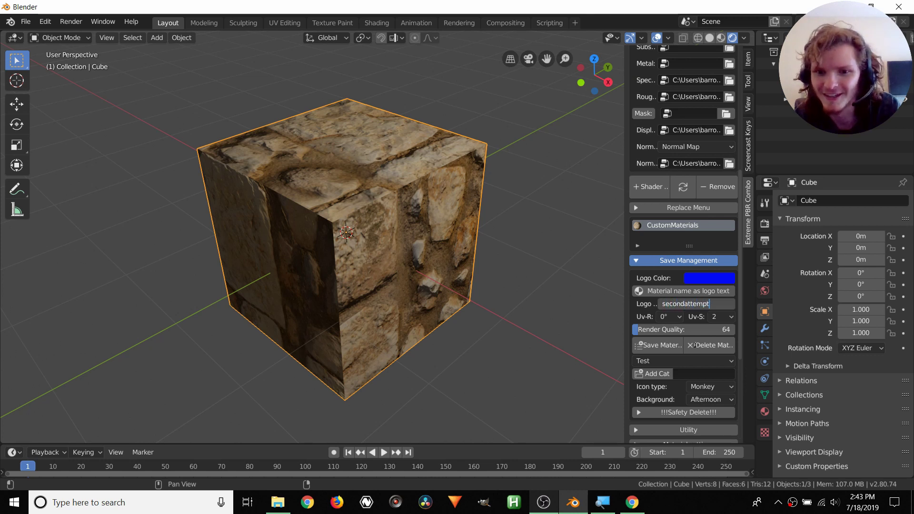
pyautogui.click(666, 360)
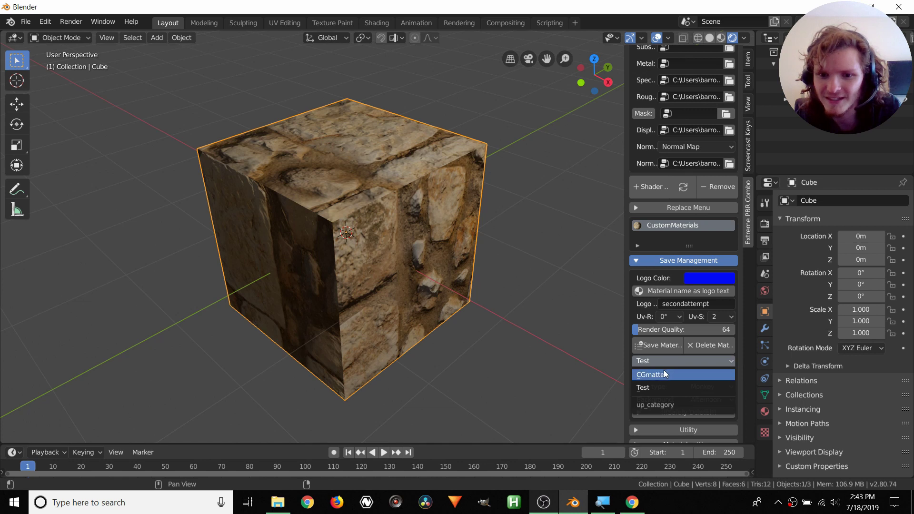
pyautogui.click(664, 371)
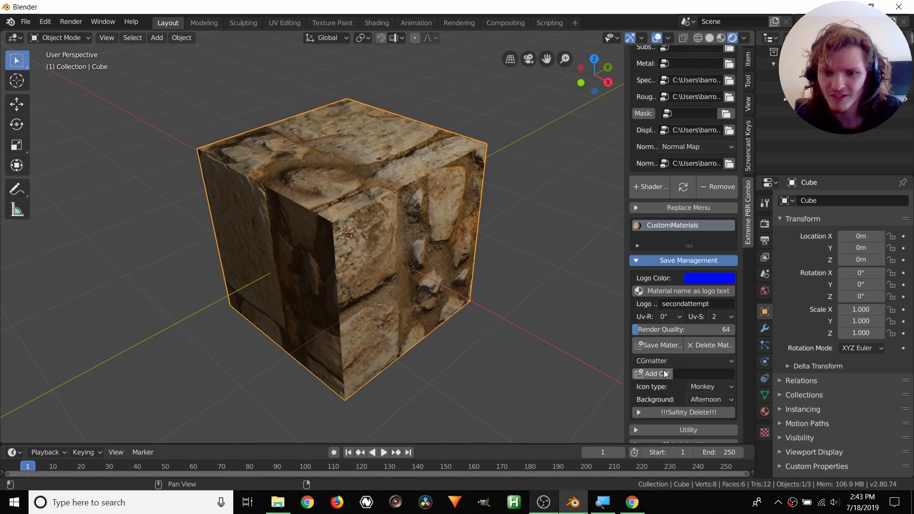
# Set the preview icon type to Shader ball and its background to City river
pyautogui.click(710, 386)
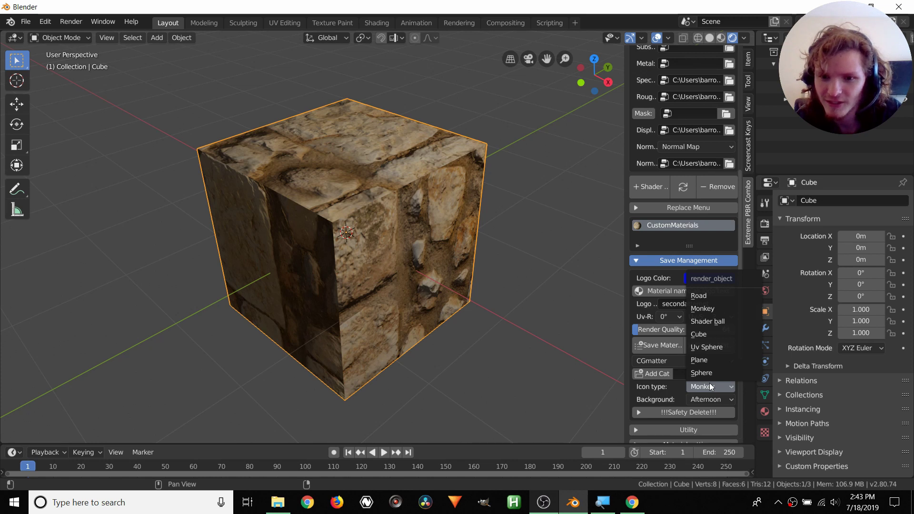
pyautogui.click(705, 327)
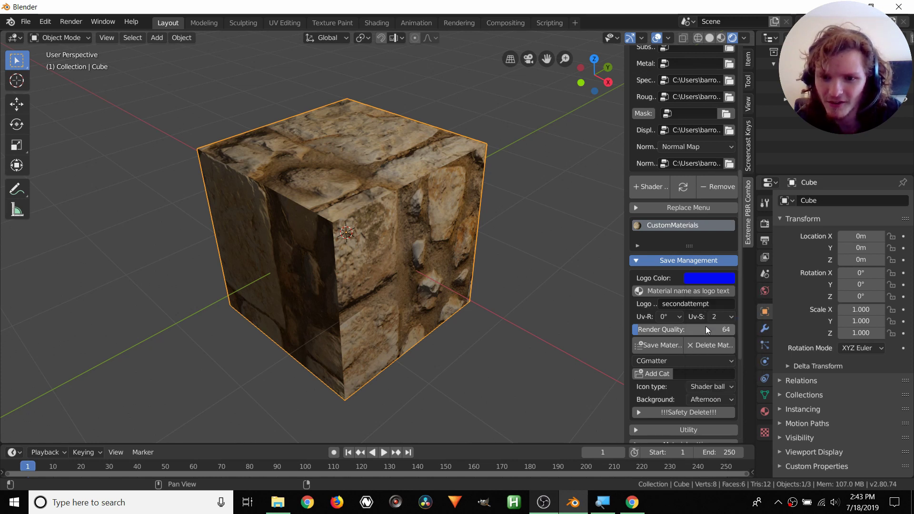
pyautogui.click(704, 399)
pyautogui.click(702, 374)
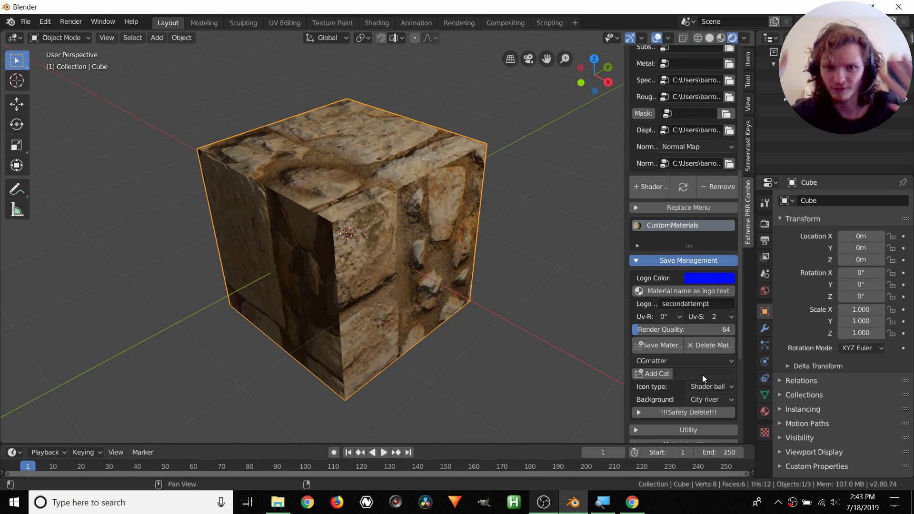
# Change the logo colour to yellow and save CustomMaterials to the CGmatter category of the user library
pyautogui.click(693, 277)
pyautogui.click(721, 172)
pyautogui.moveTo(721, 173); pyautogui.dragTo(698, 178)
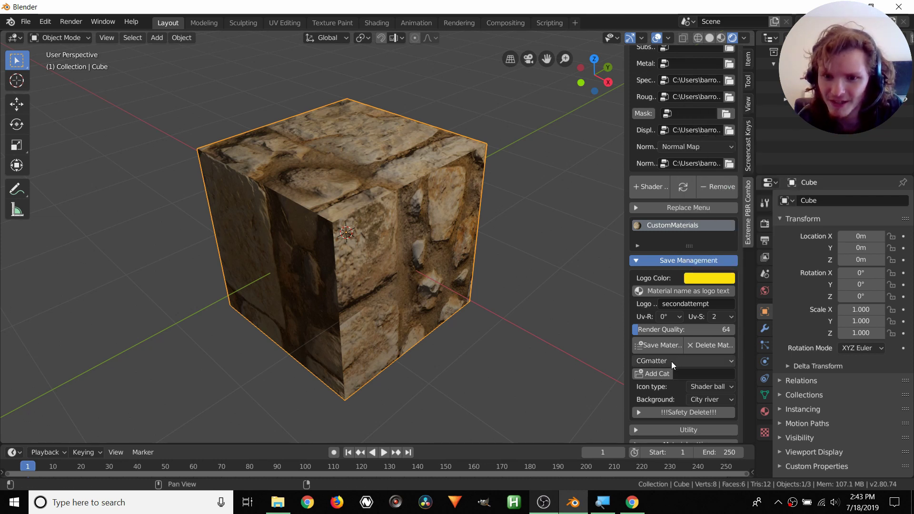
pyautogui.click(658, 344)
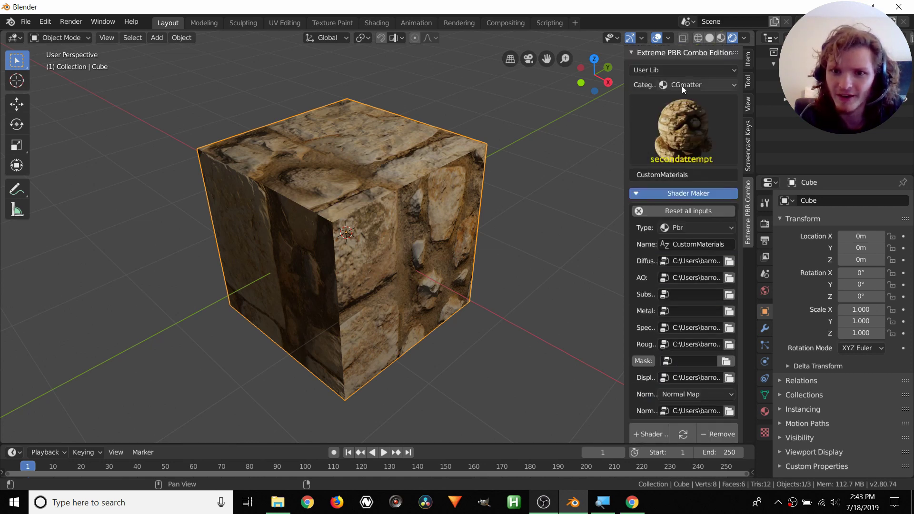
# Compare the saved material thumbnails in the CGmatter and Test categories, finishing on CGmatter
pyautogui.click(681, 85)
pyautogui.click(679, 101)
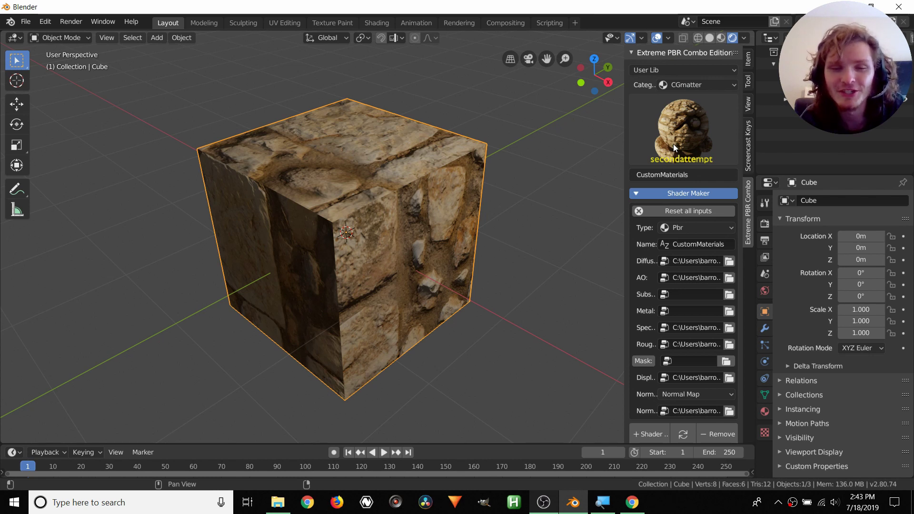
pyautogui.click(673, 144)
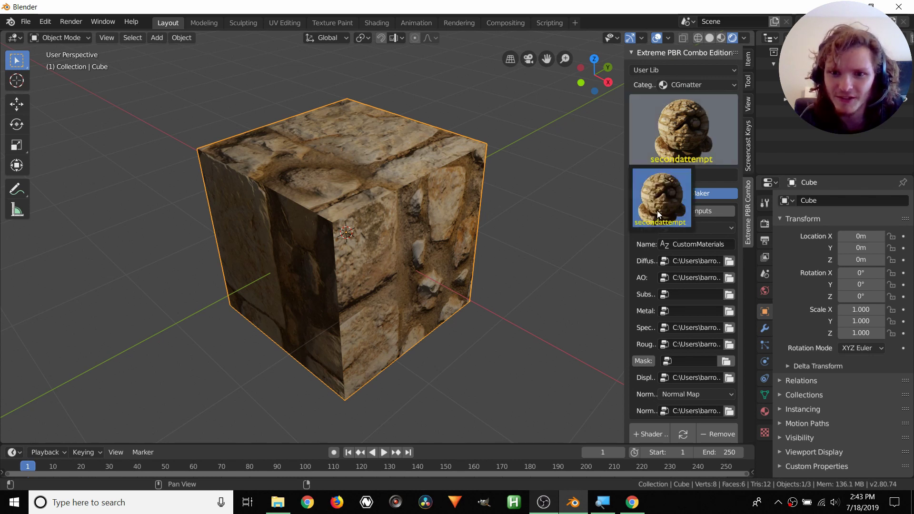
pyautogui.click(673, 85)
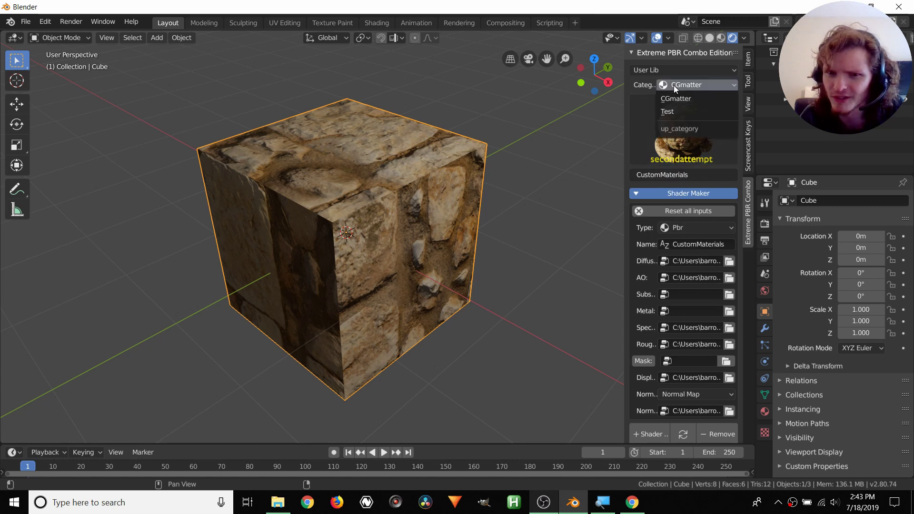
pyautogui.click(674, 109)
pyautogui.click(674, 125)
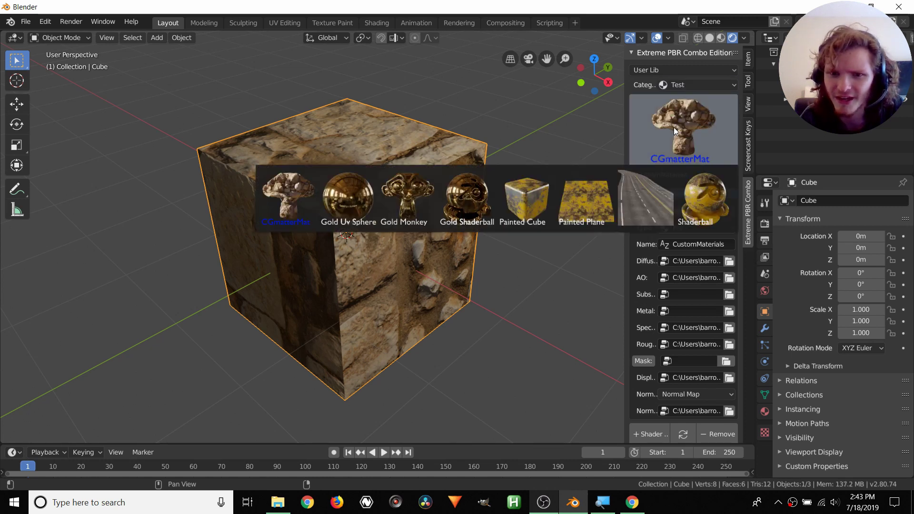
pyautogui.click(676, 86)
pyautogui.click(672, 97)
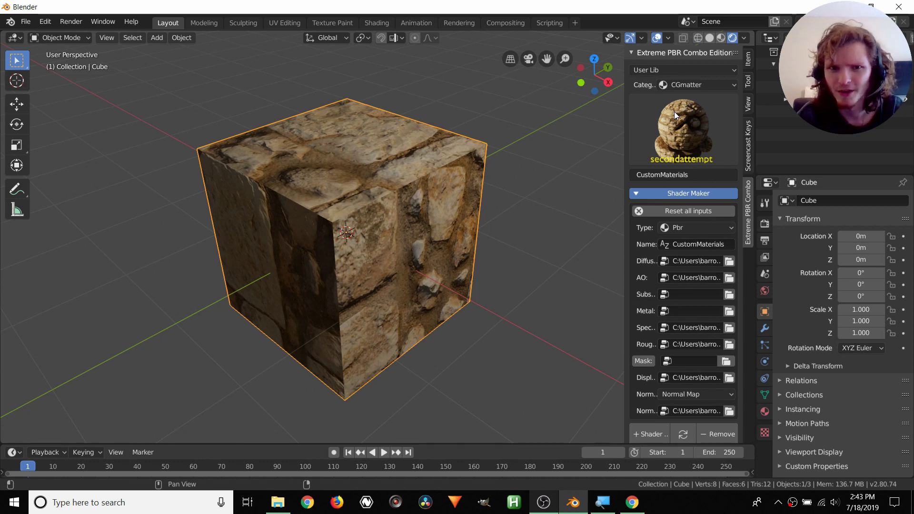
# Delete the CustomTextures address from the saved texture links and select the Andrew_D Shop link
pyautogui.scroll(-15, 674, 110)
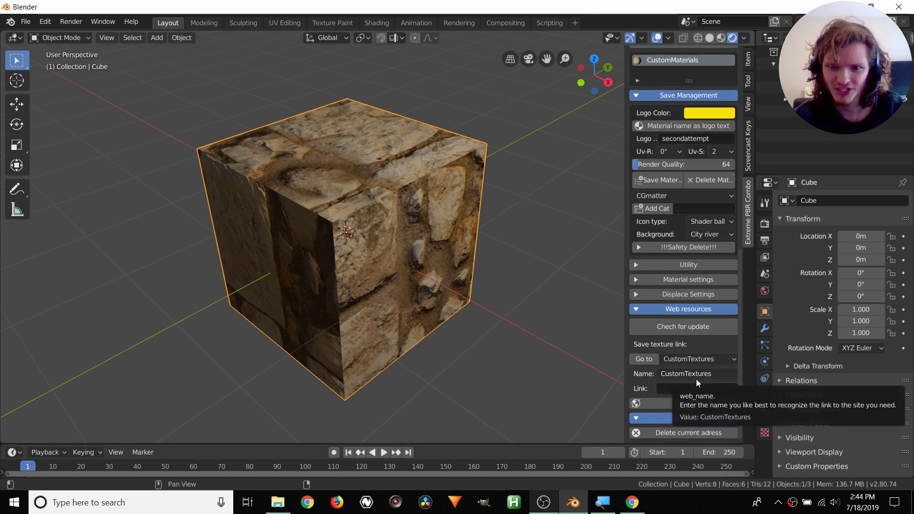
pyautogui.click(713, 359)
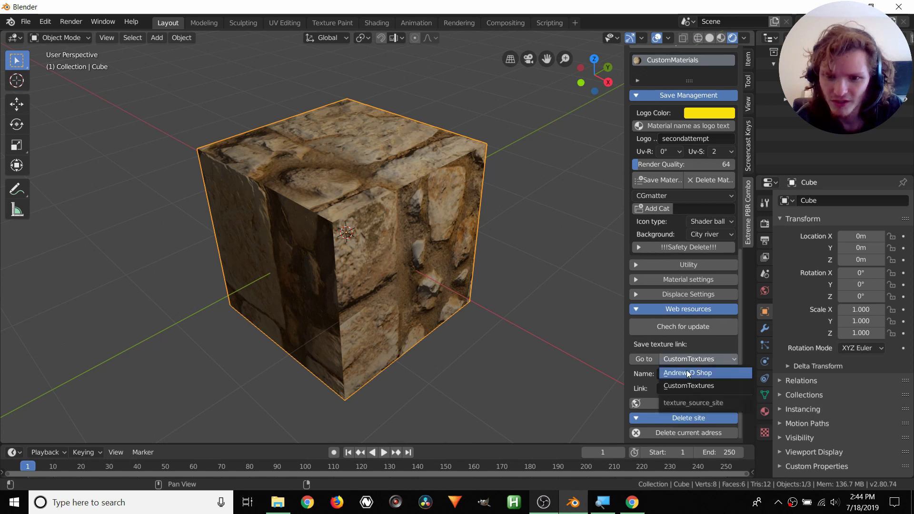
pyautogui.click(686, 384)
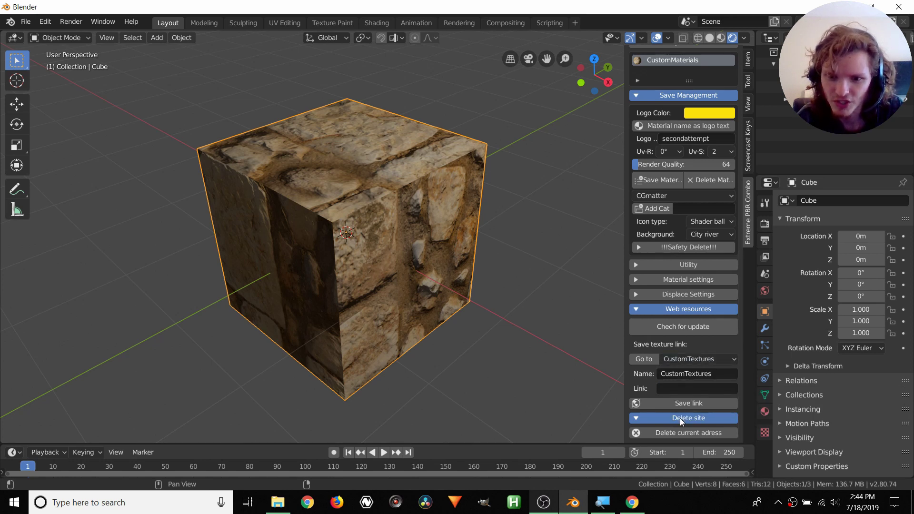
pyautogui.click(674, 432)
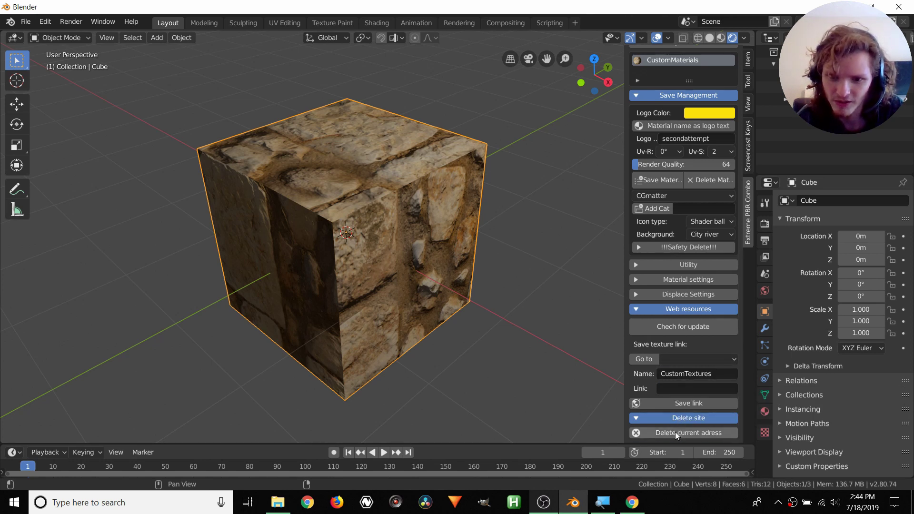
pyautogui.click(686, 357)
pyautogui.click(684, 372)
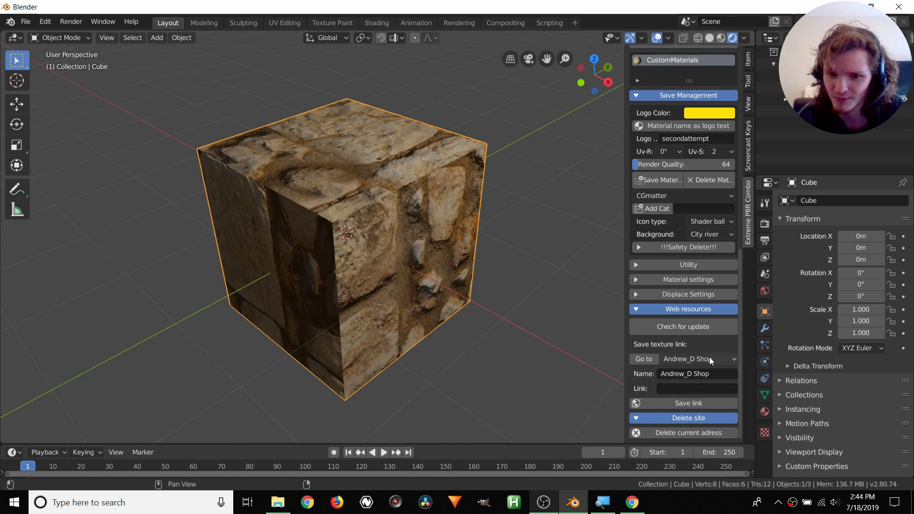
# Review the shader types offered by the Shader Maker
pyautogui.scroll(5, 681, 347)
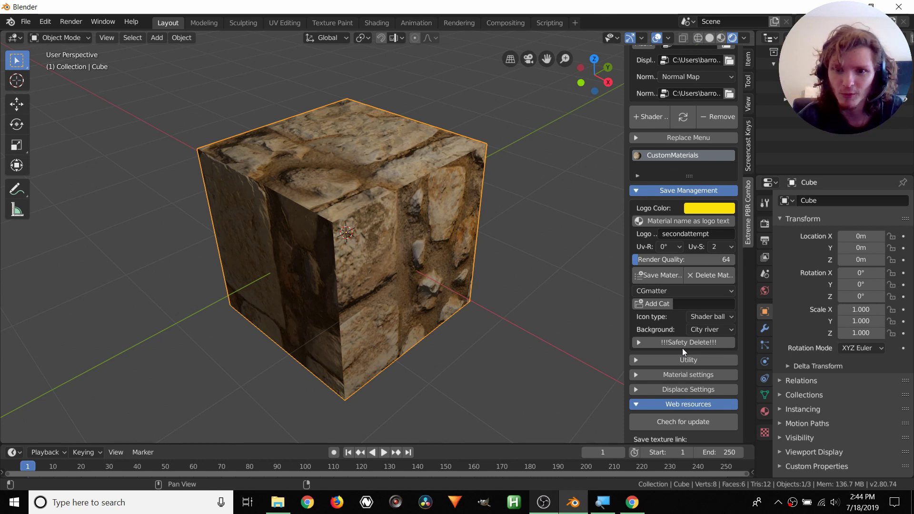
pyautogui.scroll(3, 716, 302)
pyautogui.scroll(13, 715, 301)
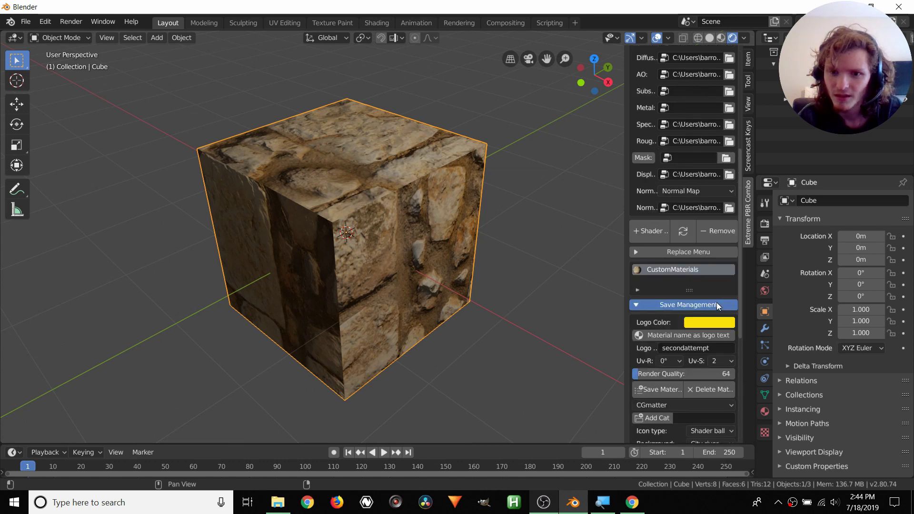
pyautogui.click(687, 213)
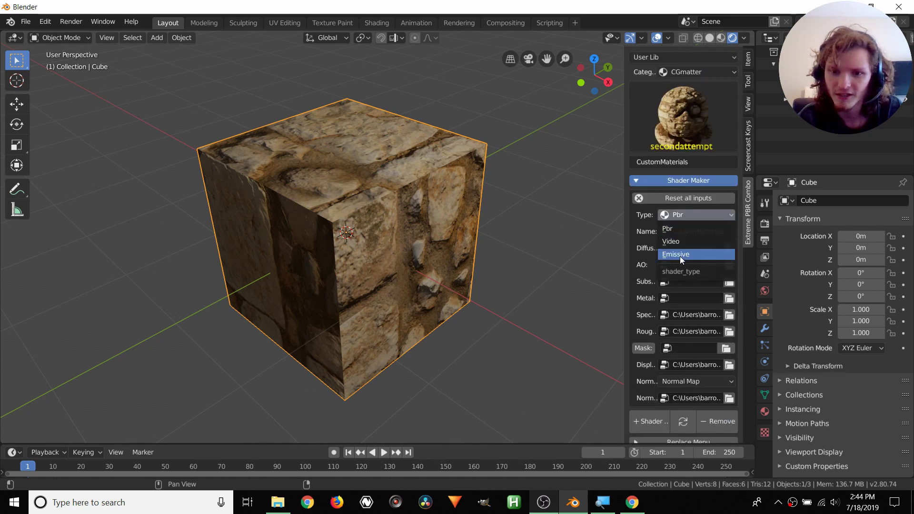
pyautogui.click(681, 216)
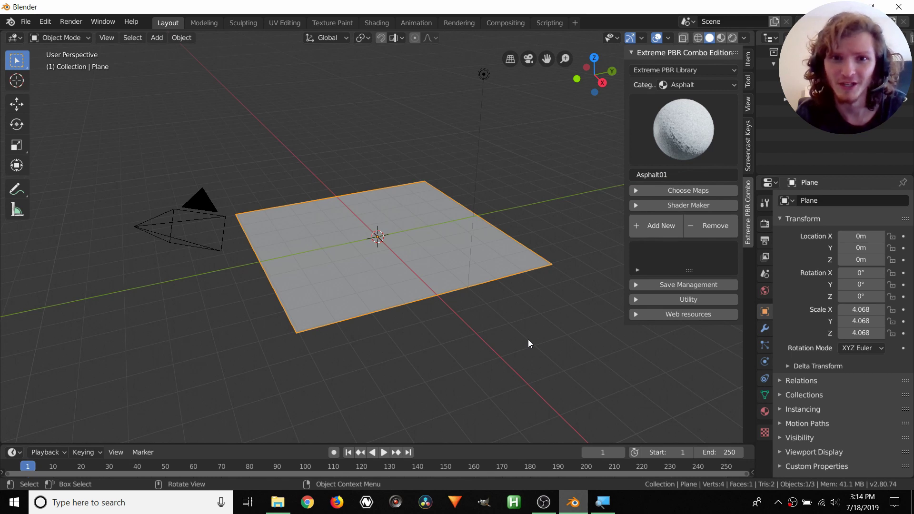
# Set the Shader Maker type to Video for the plane and name the material videomat
pyautogui.click(681, 205)
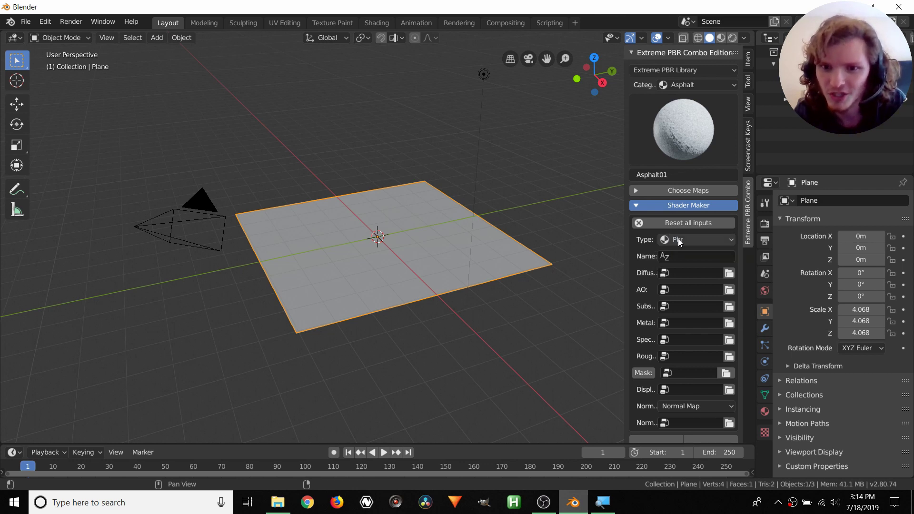
pyautogui.click(678, 239)
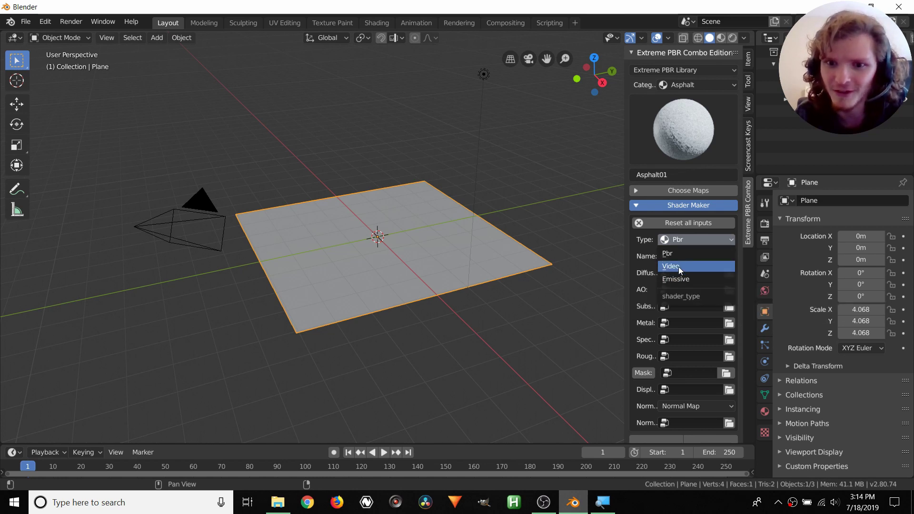
pyautogui.click(678, 266)
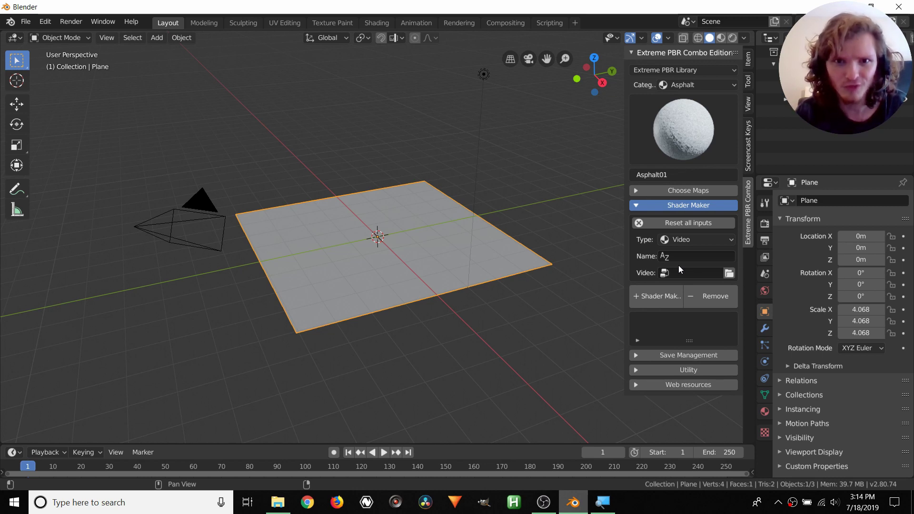
pyautogui.click(694, 256)
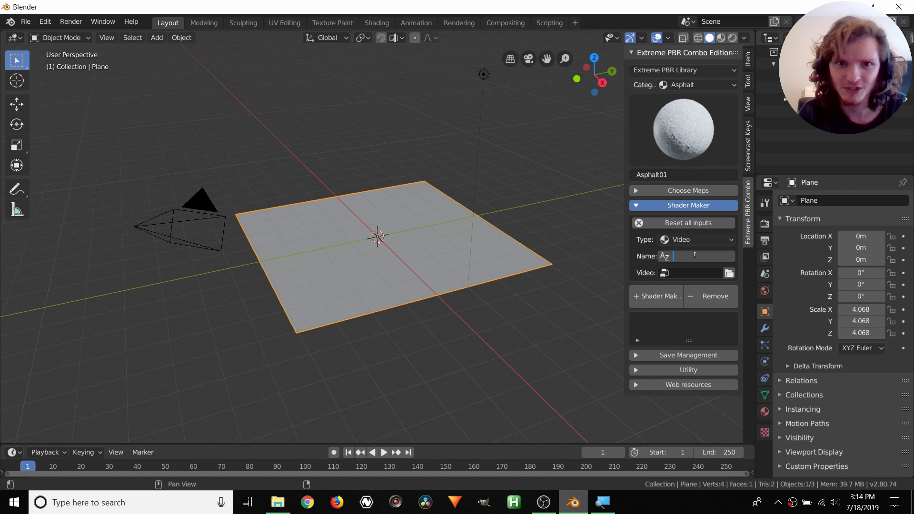
pyautogui.write('videomat')
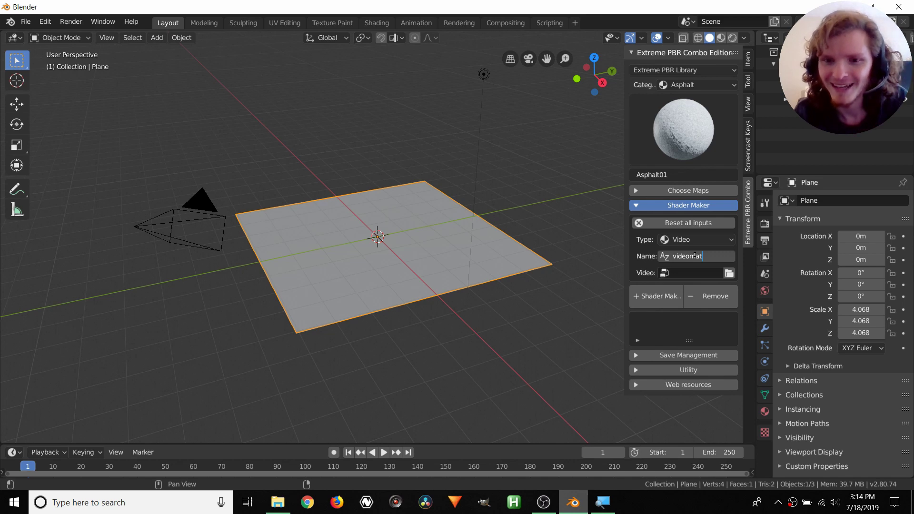
pyautogui.press('Return')
# Load replace.mp4 from the NewTutorial folder on the Desktop as the material's video
pyautogui.click(729, 273)
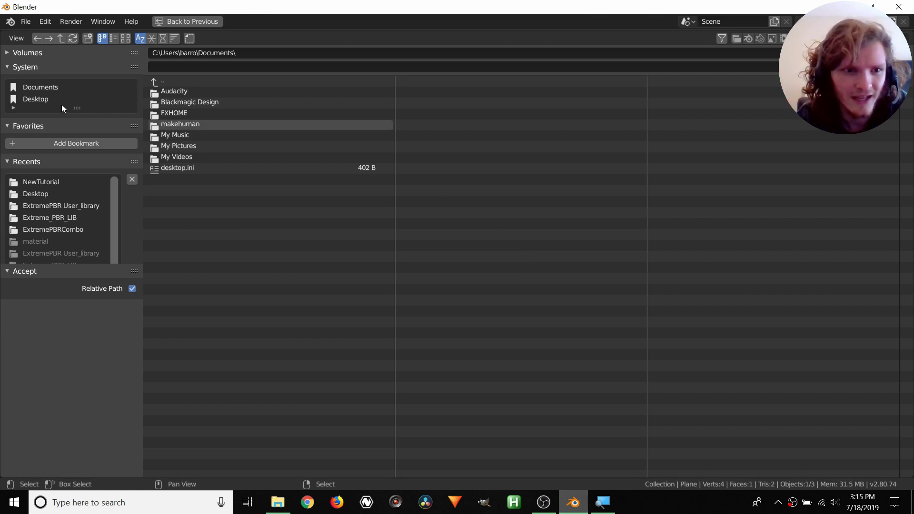
pyautogui.click(28, 99)
pyautogui.click(196, 212)
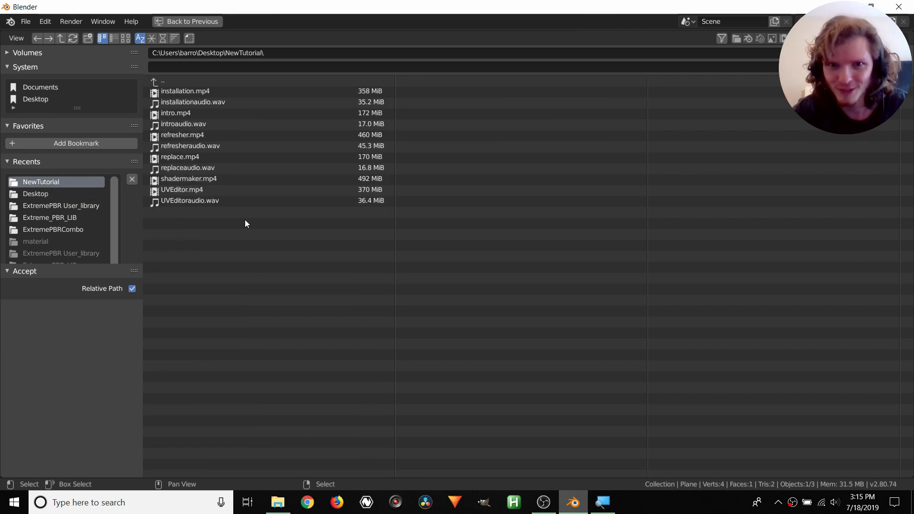
pyautogui.doubleClick(187, 158)
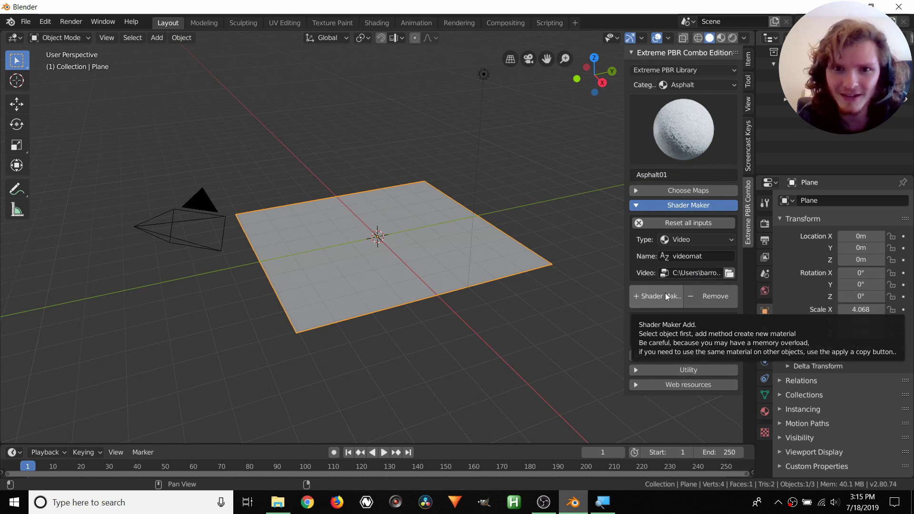
# Add the videomat shader to the plane and show the viewport in rendered shading
pyautogui.click(664, 295)
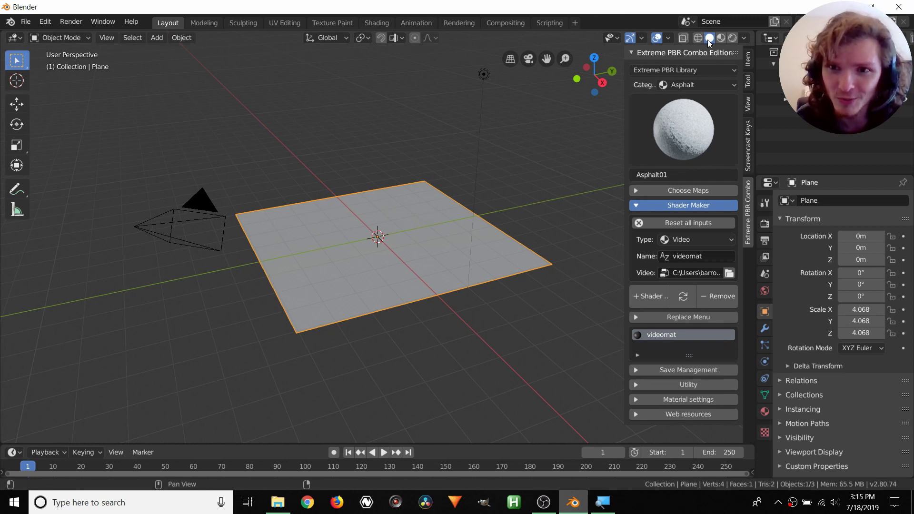
pyautogui.click(732, 37)
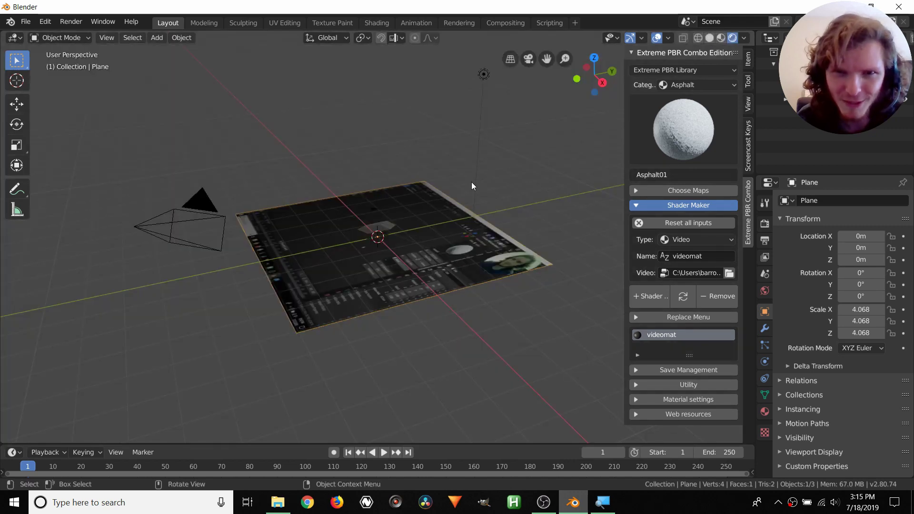
pyautogui.moveTo(412, 196); pyautogui.dragTo(423, 213, button='middle')
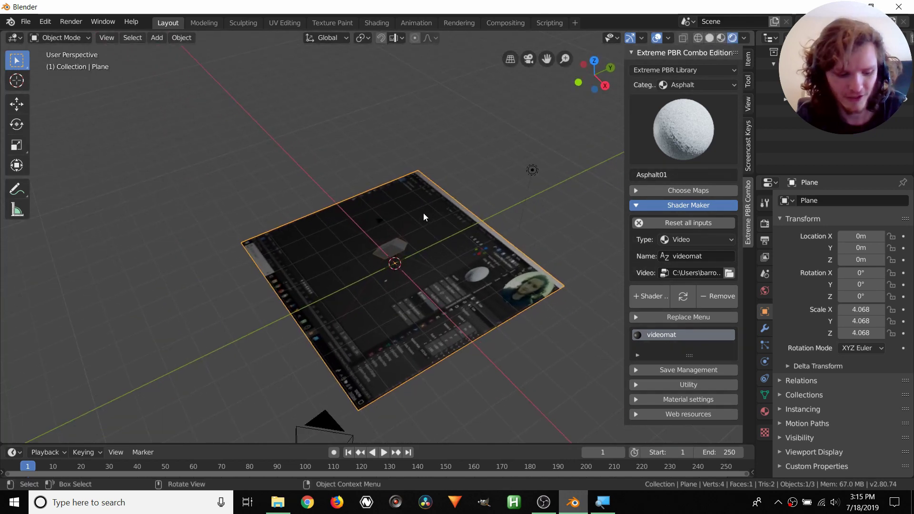
# Play the animation to check the video on the plane, and return to the first frame
pyautogui.press('space')
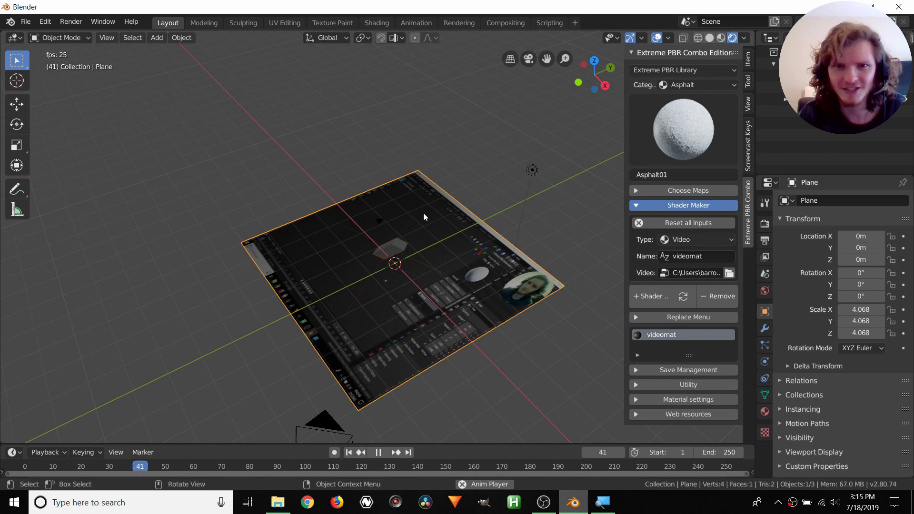
pyautogui.press('space')
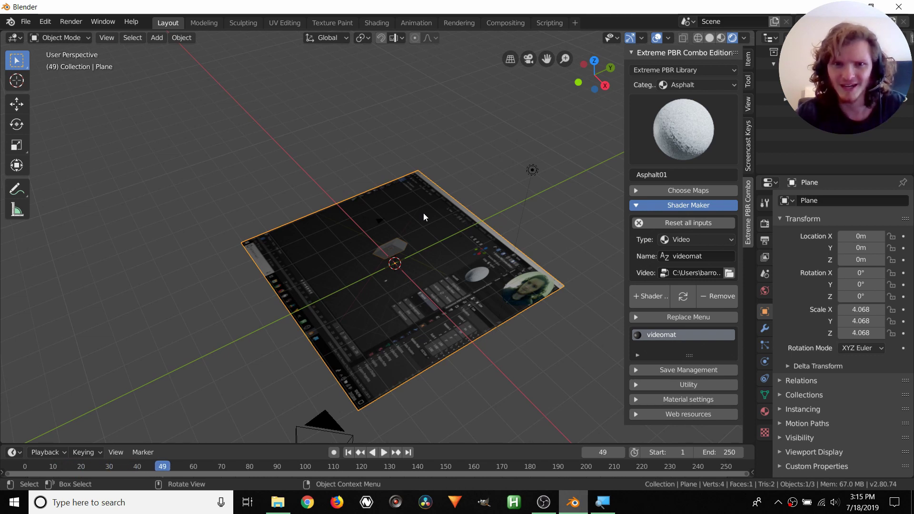
pyautogui.hotkey('shift', 'Left')
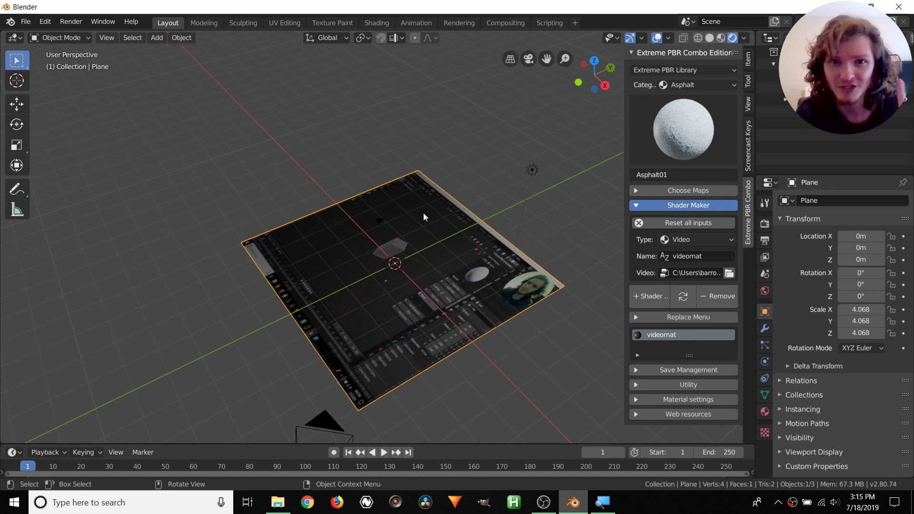
# Turn on the animation preview in the video material's settings
pyautogui.click(692, 395)
pyautogui.scroll(-1, 669, 333)
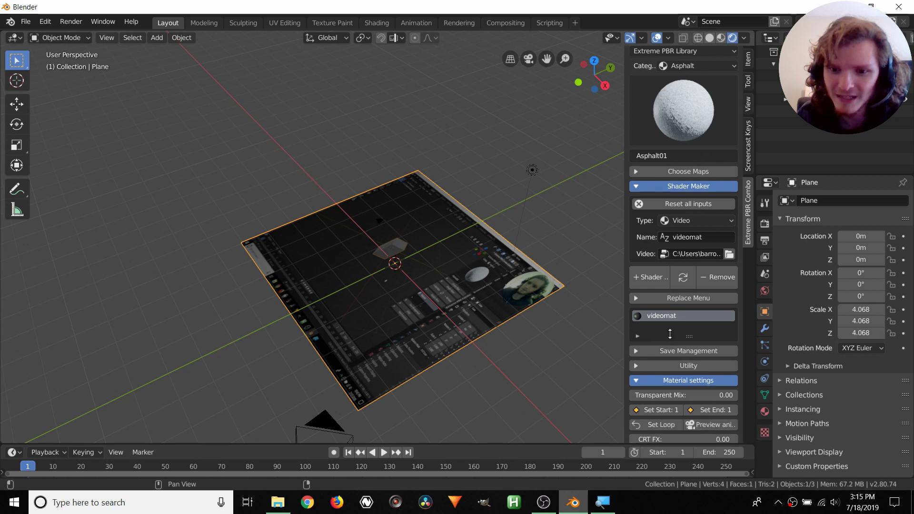
pyautogui.scroll(-4, 669, 334)
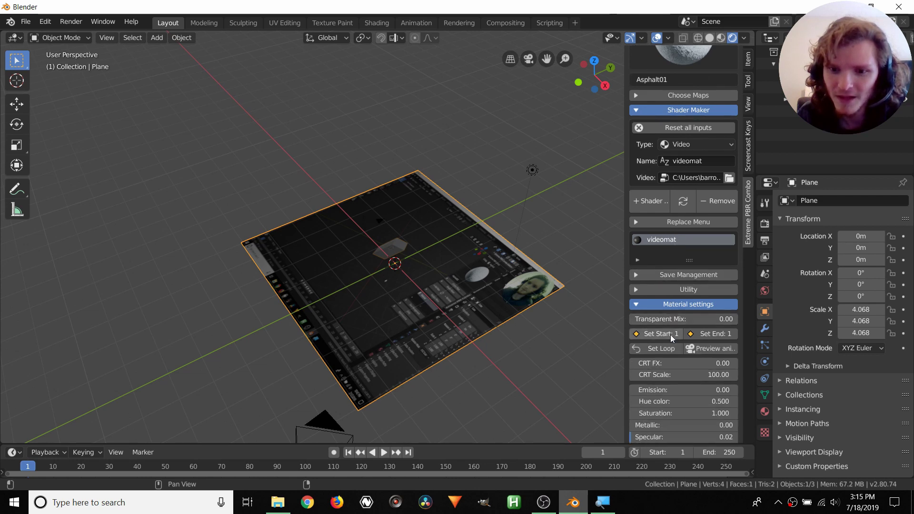
pyautogui.click(708, 347)
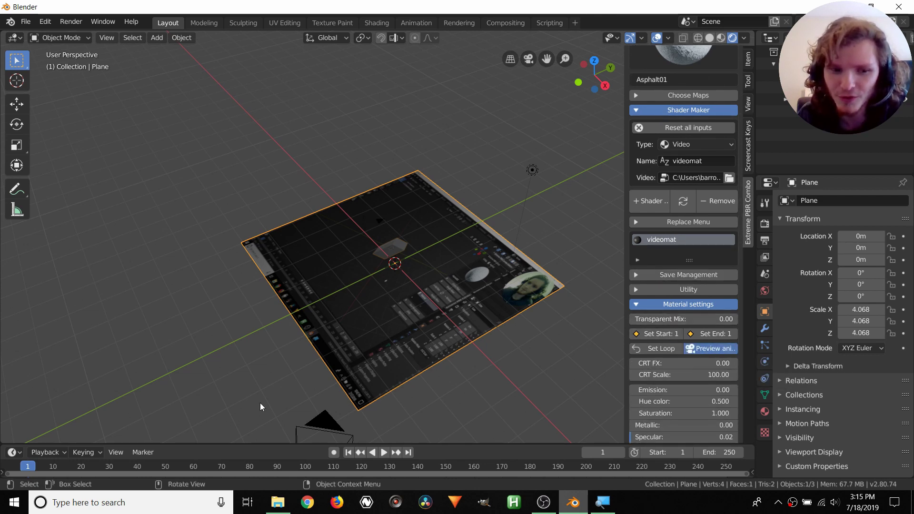
# Play the animation briefly, go to frame 9 and inspect the video's webcam corner up close
pyautogui.press('space')
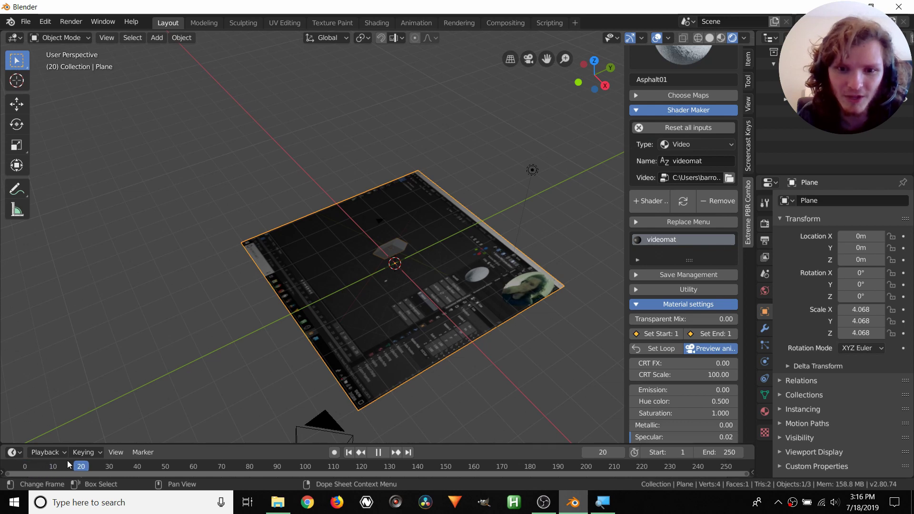
pyautogui.press('space')
pyautogui.click(51, 465)
pyautogui.moveTo(415, 318); pyautogui.dragTo(512, 301, button='middle')
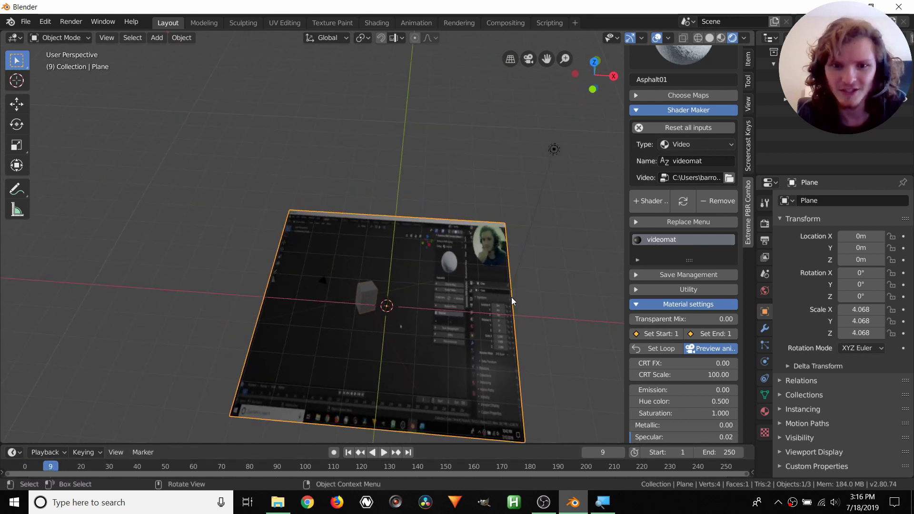
pyautogui.scroll(4, 503, 242)
pyautogui.keyDown('shift'); pyautogui.moveTo(549, 256); pyautogui.dragTo(331, 267, button='middle'); pyautogui.keyUp('shift')
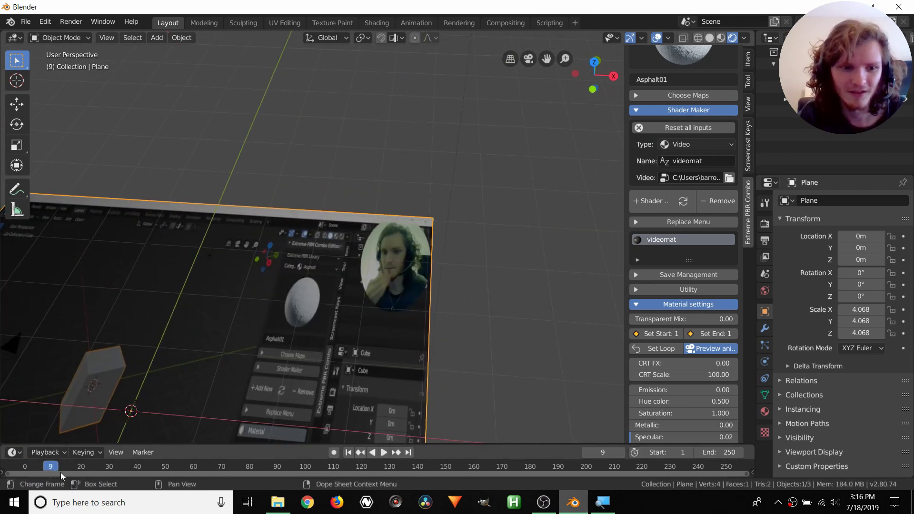
# Scrub the timeline to frame 37 and set it as the start of the material's video
pyautogui.moveTo(61, 472); pyautogui.dragTo(143, 466)
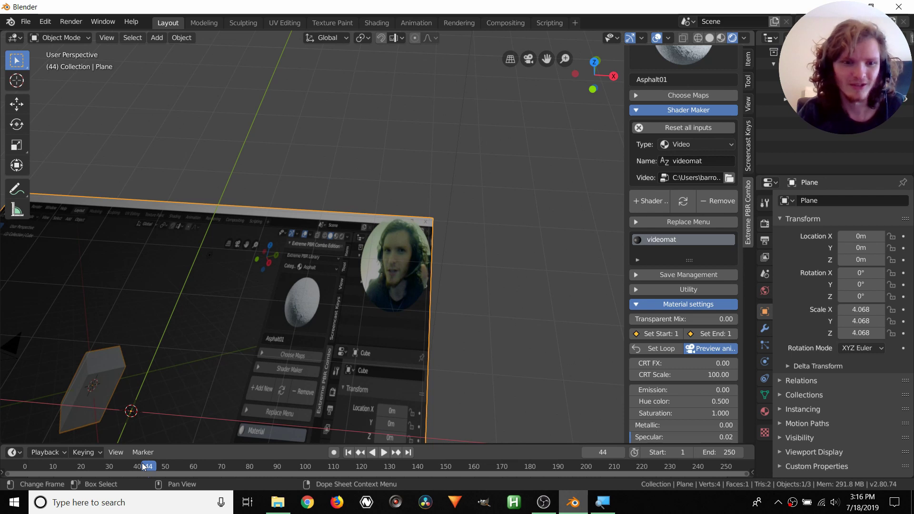
pyautogui.moveTo(142, 463)
pyautogui.mouseDown()
pyautogui.moveTo(116, 464)
pyautogui.moveTo(148, 468)
pyautogui.moveTo(129, 466)
pyautogui.mouseUp()
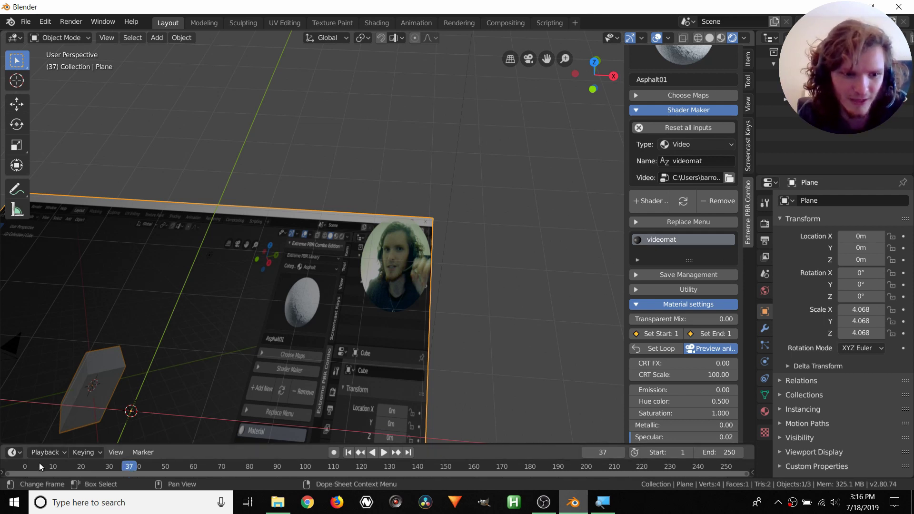
pyautogui.click(659, 334)
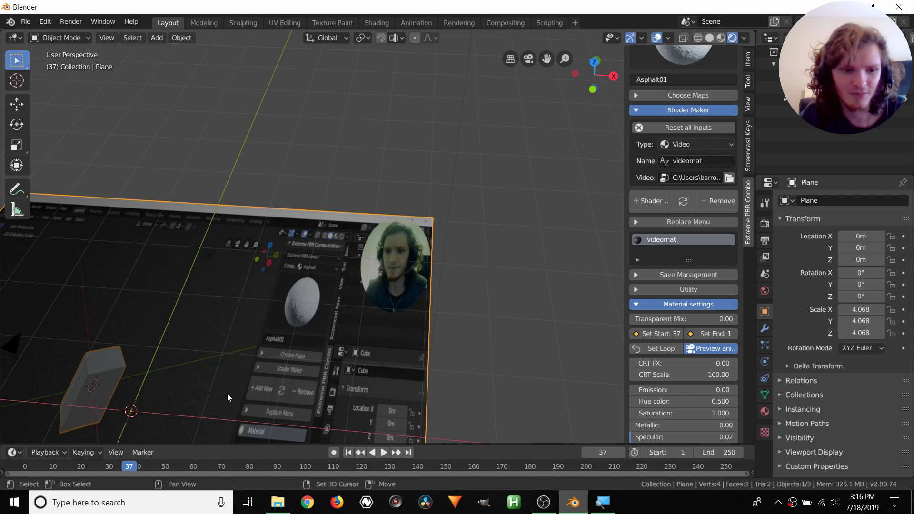
# Play the animation from the first frame to check the start, and set the video's end at frame 160
pyautogui.hotkey('shift', 'Left')
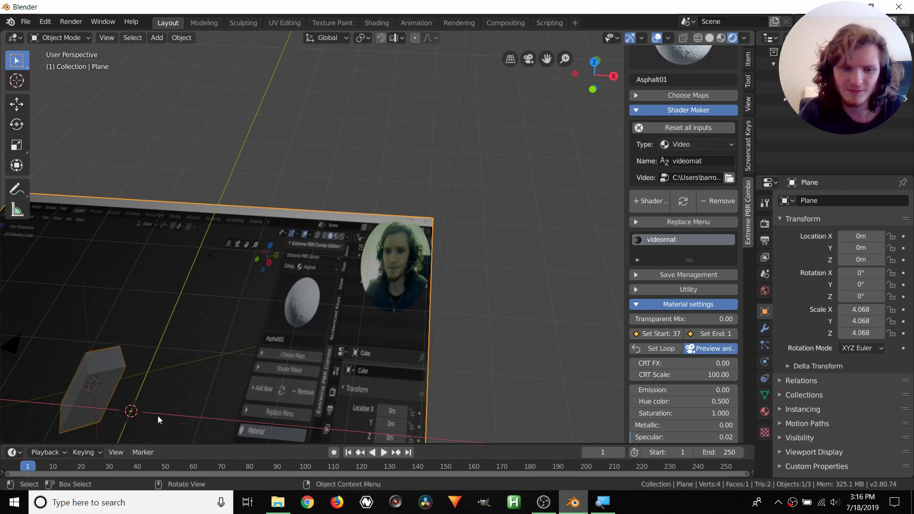
pyautogui.press('space')
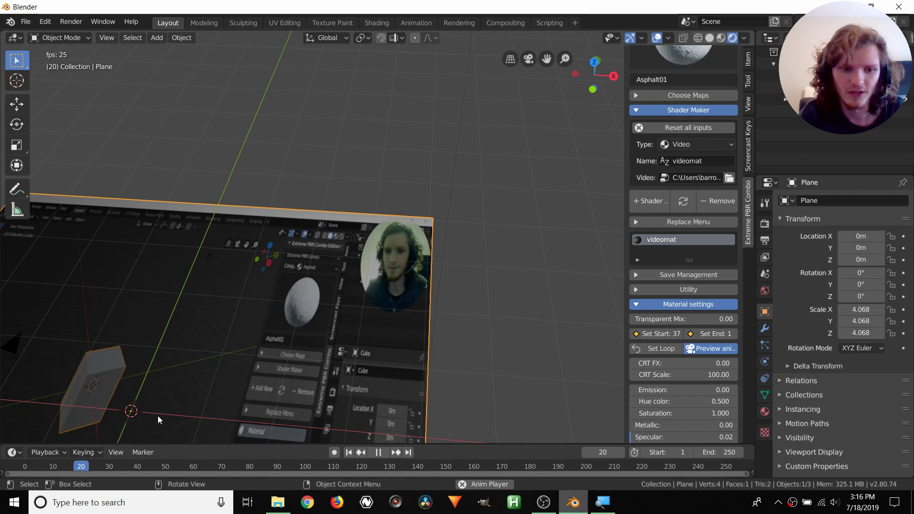
pyautogui.press('space')
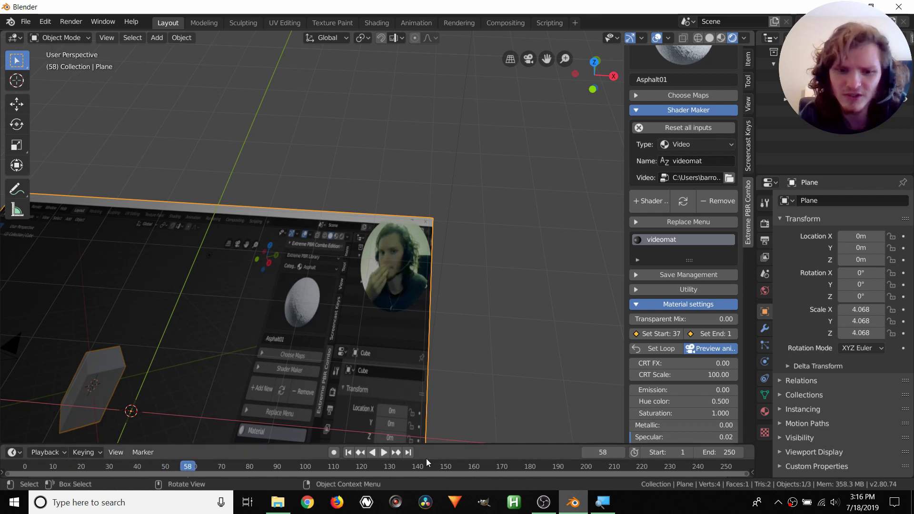
pyautogui.click(473, 463)
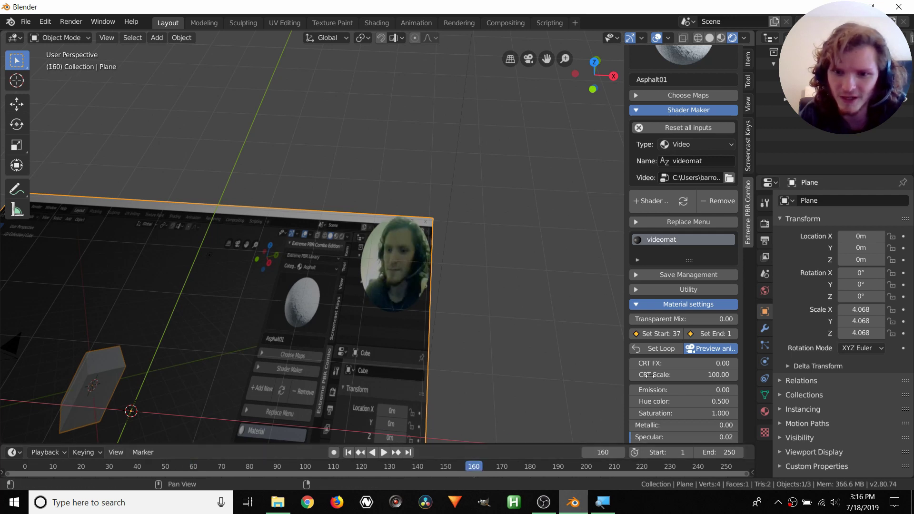
pyautogui.click(706, 334)
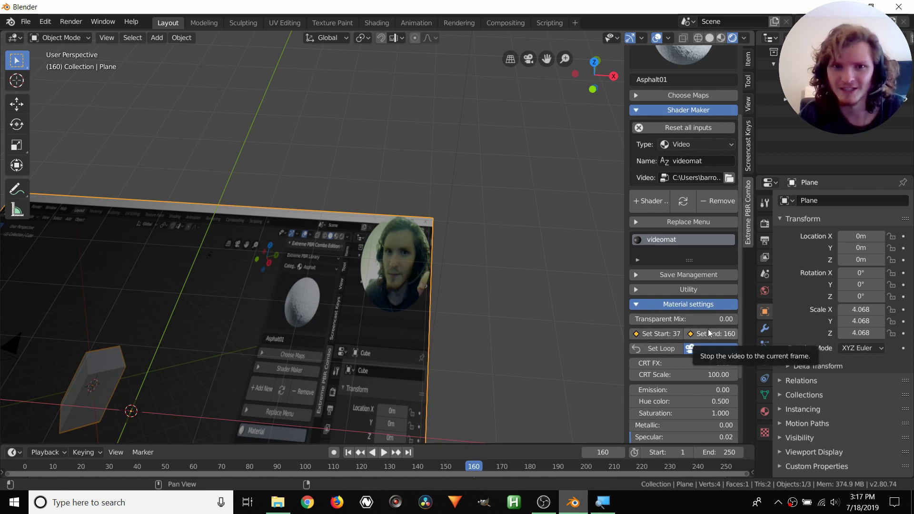
# Set the video material's CRT FX to about 3.48 and examine the effect on the plane
pyautogui.scroll(-6, 370, 281)
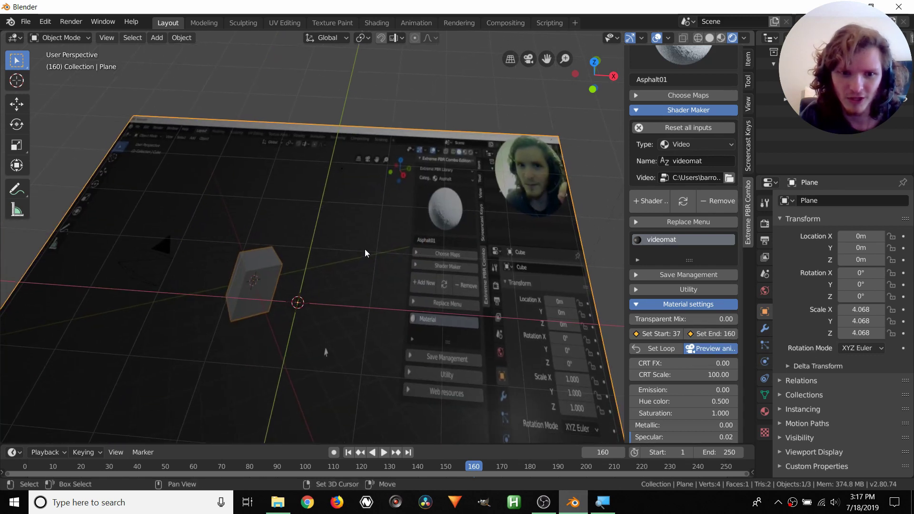
pyautogui.moveTo(362, 266); pyautogui.dragTo(364, 284, button='middle')
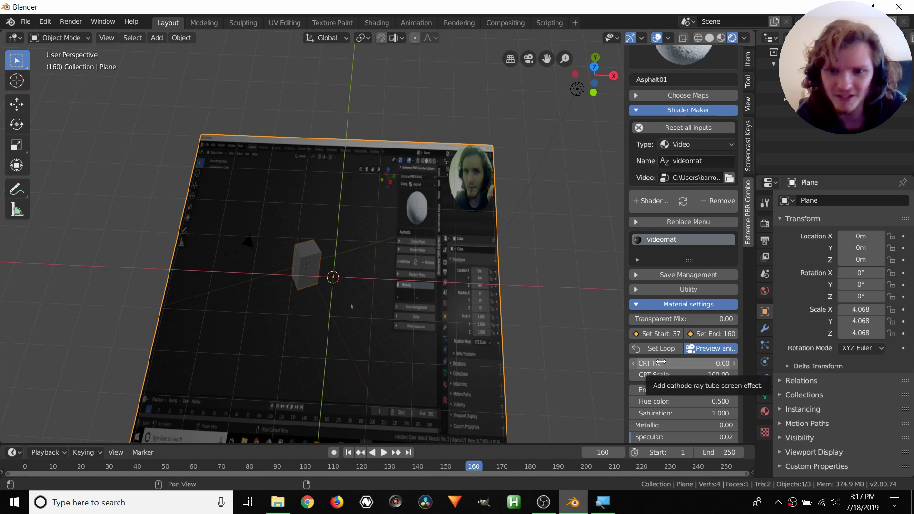
pyautogui.moveTo(676, 358); pyautogui.dragTo(643, 358)
pyautogui.scroll(2, 456, 278)
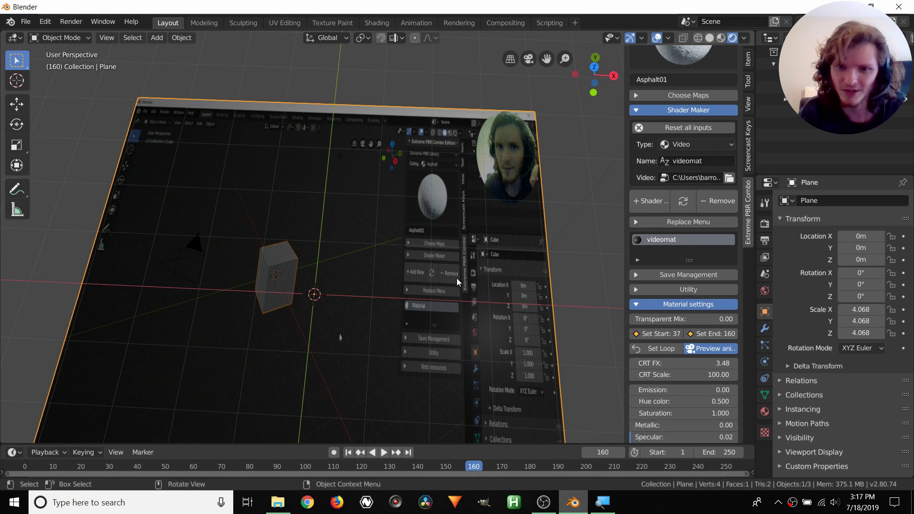
# Enable Bloom for the Eevee render and set the video material's Emission to about 2.44
pyautogui.click(712, 389)
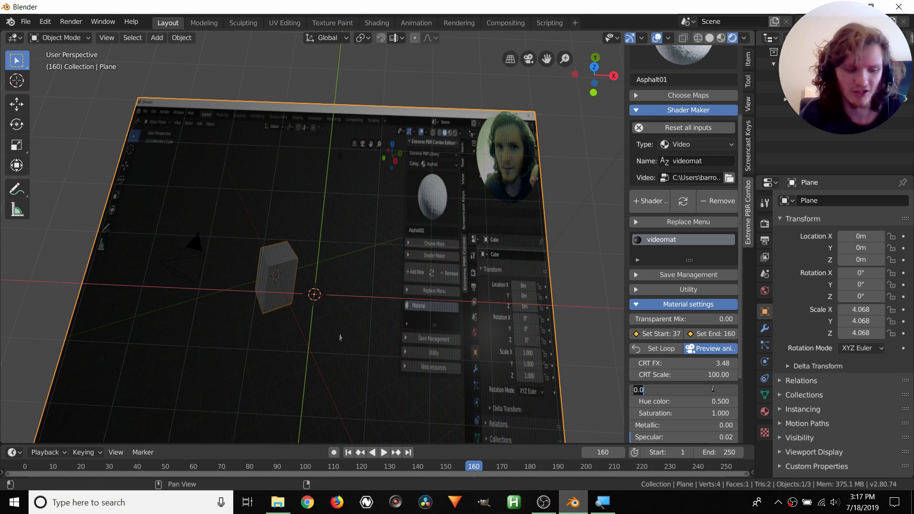
pyautogui.press('Return')
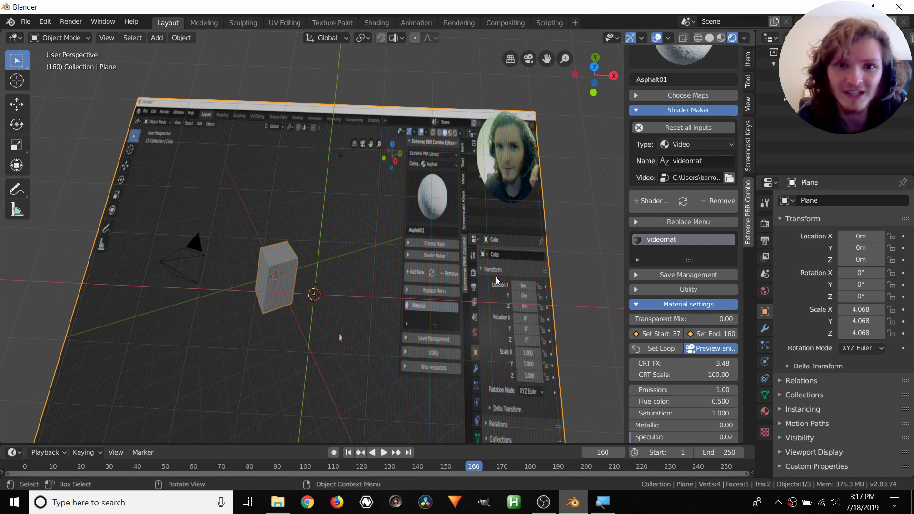
pyautogui.click(764, 223)
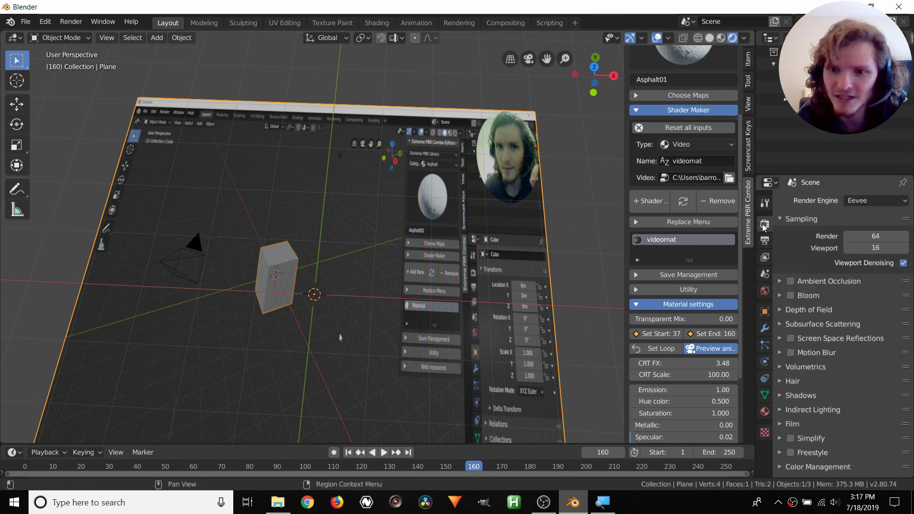
pyautogui.click(790, 295)
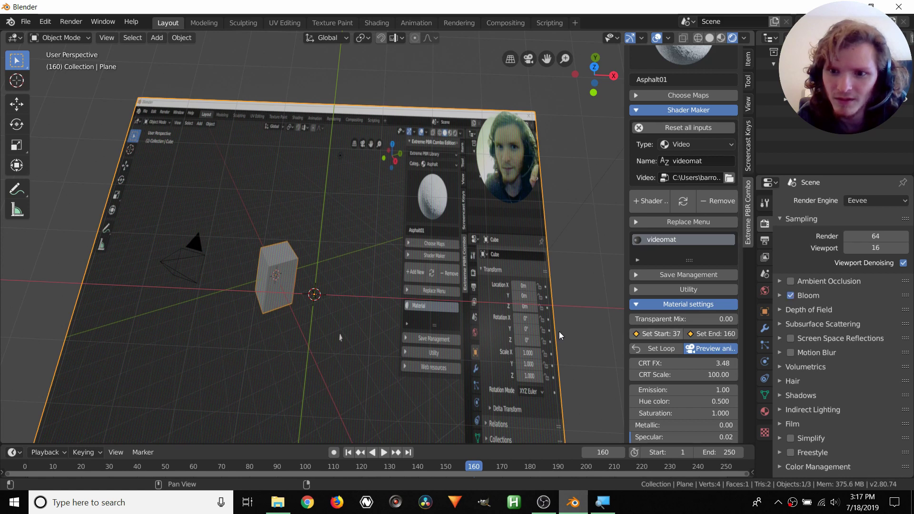
pyautogui.moveTo(691, 389); pyautogui.dragTo(718, 390)
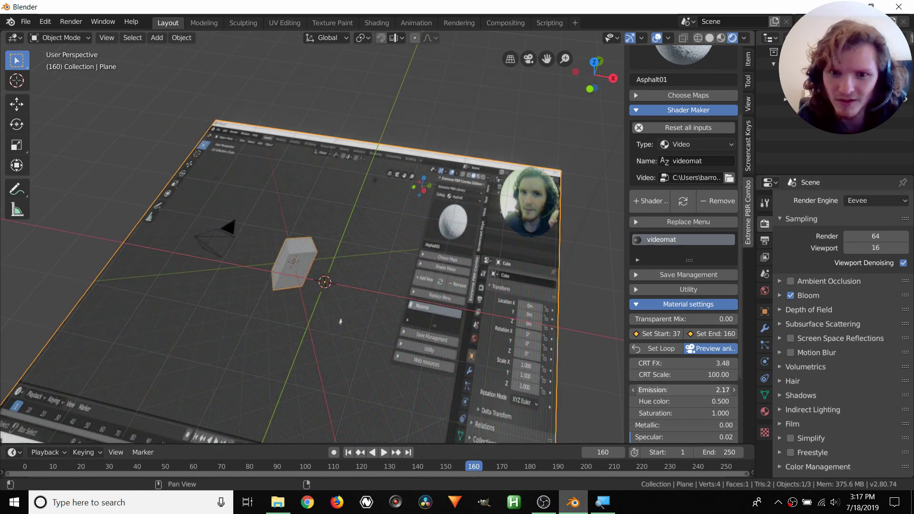
# Compare the render with Bloom off and on, and set its Threshold to 0.562 and Knee to 0.421
pyautogui.click(790, 295)
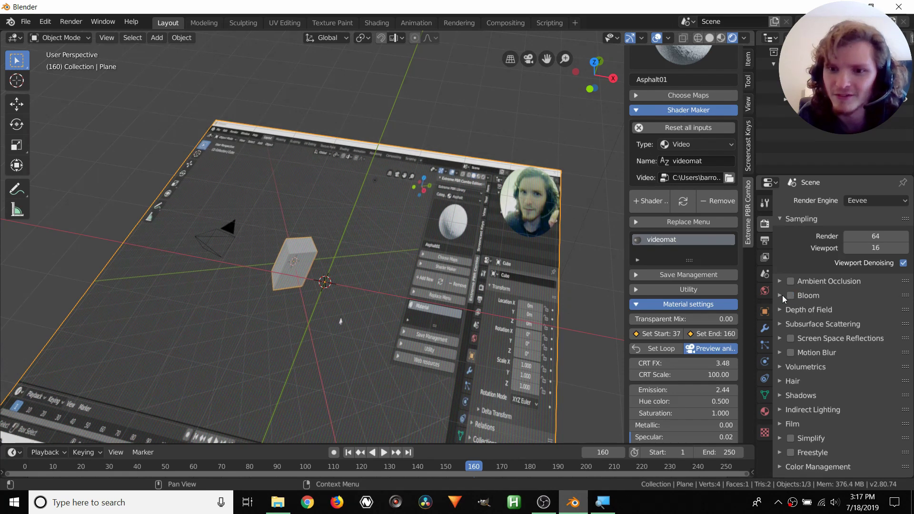
pyautogui.click(790, 295)
pyautogui.click(779, 295)
pyautogui.moveTo(847, 326); pyautogui.dragTo(866, 313)
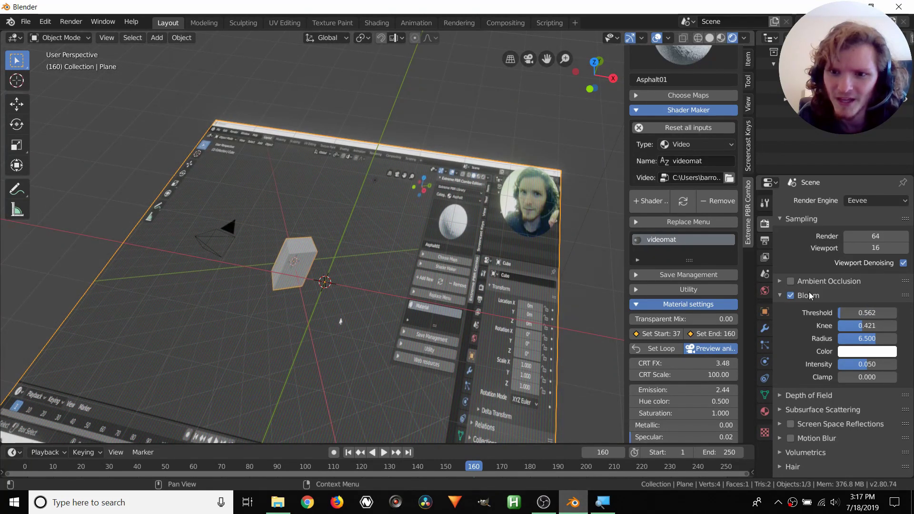
# Switch the render engine to Cycles to compare the emission, and return it to Eevee
pyautogui.click(856, 201)
pyautogui.click(843, 242)
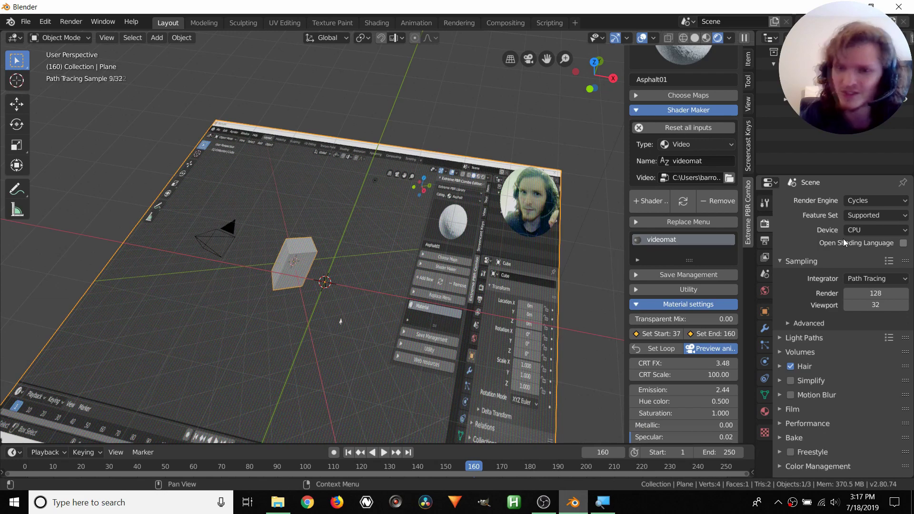
pyautogui.click(869, 202)
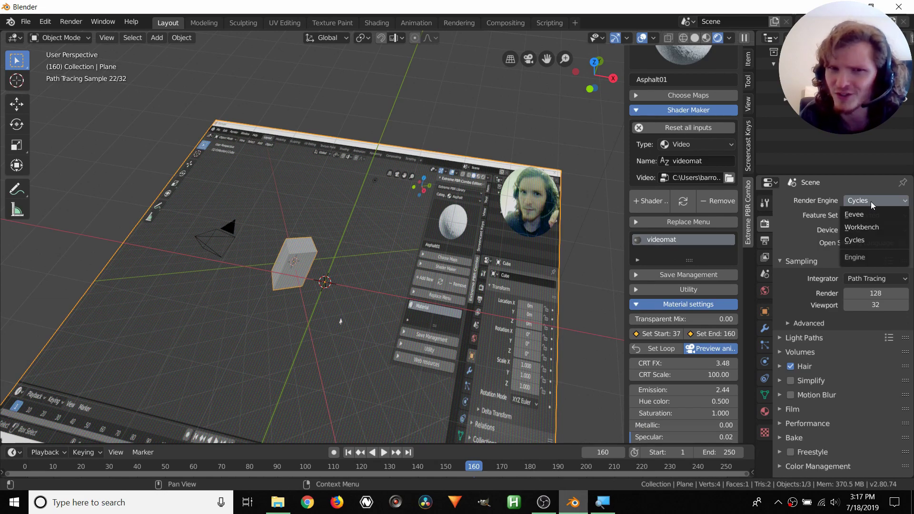
pyautogui.click(862, 214)
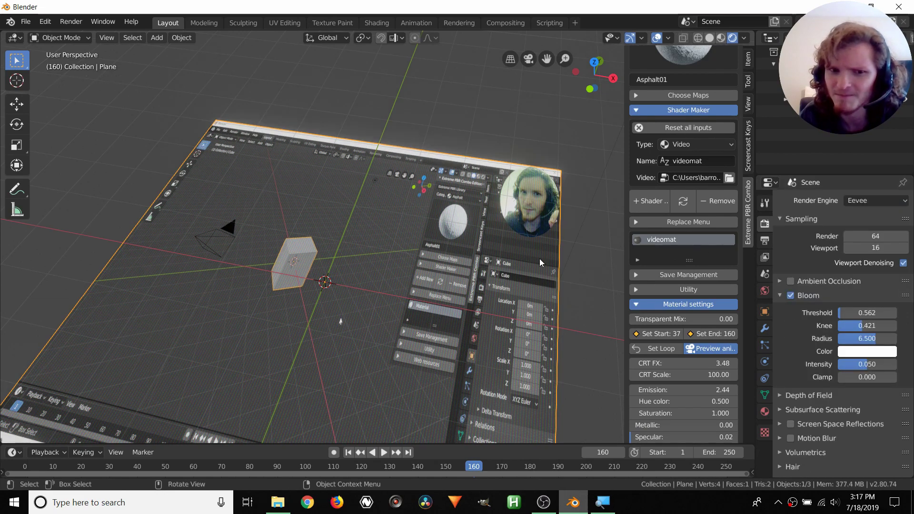
# Set the video material's CRT FX to about 4.35
pyautogui.moveTo(538, 259); pyautogui.dragTo(351, 267, button='middle')
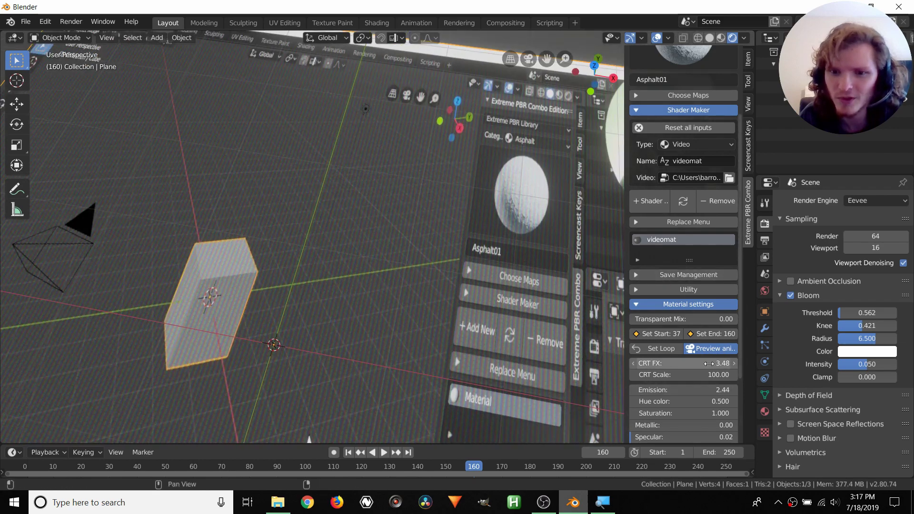
pyautogui.moveTo(683, 363); pyautogui.dragTo(702, 361)
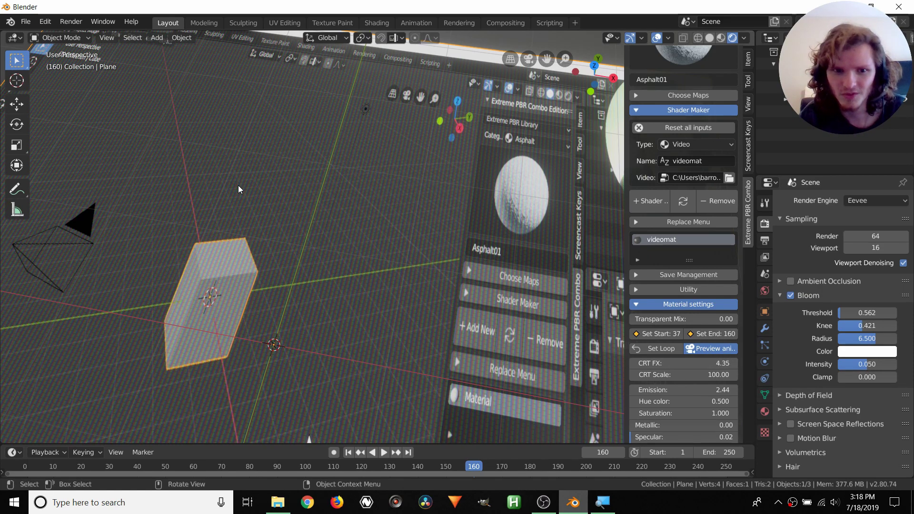
# Set the video material's CRT Scale to about 97.15 and its CRT FX to 9, and preview the animation
pyautogui.scroll(7, 367, 239)
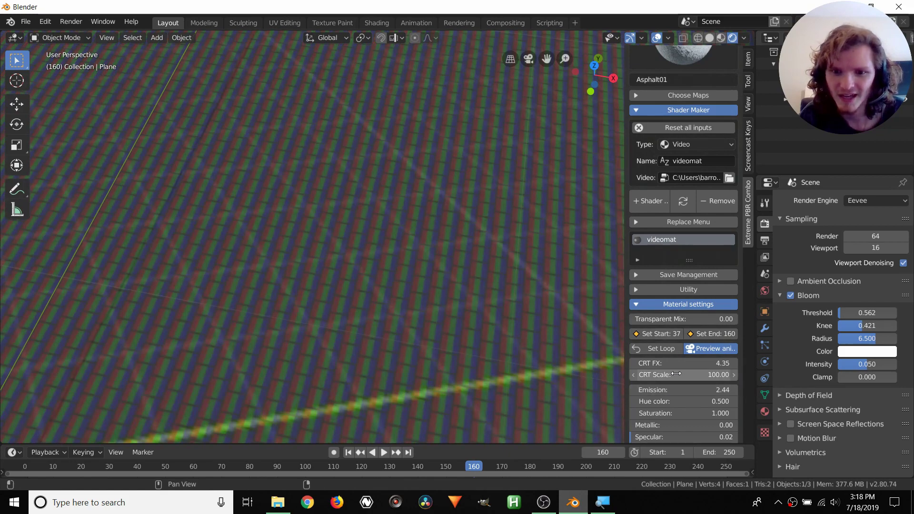
pyautogui.moveTo(683, 374)
pyautogui.mouseDown()
pyautogui.moveTo(691, 375)
pyautogui.moveTo(676, 375)
pyautogui.mouseUp()
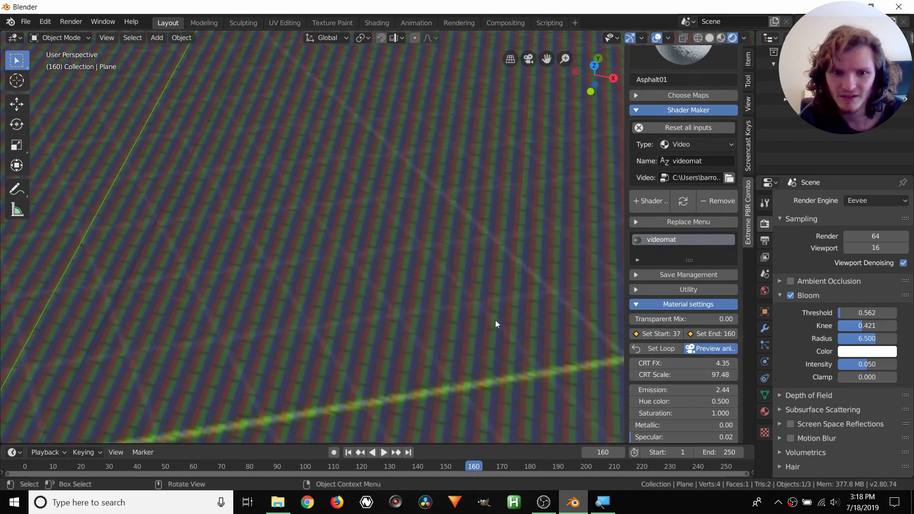
pyautogui.scroll(-5, 456, 305)
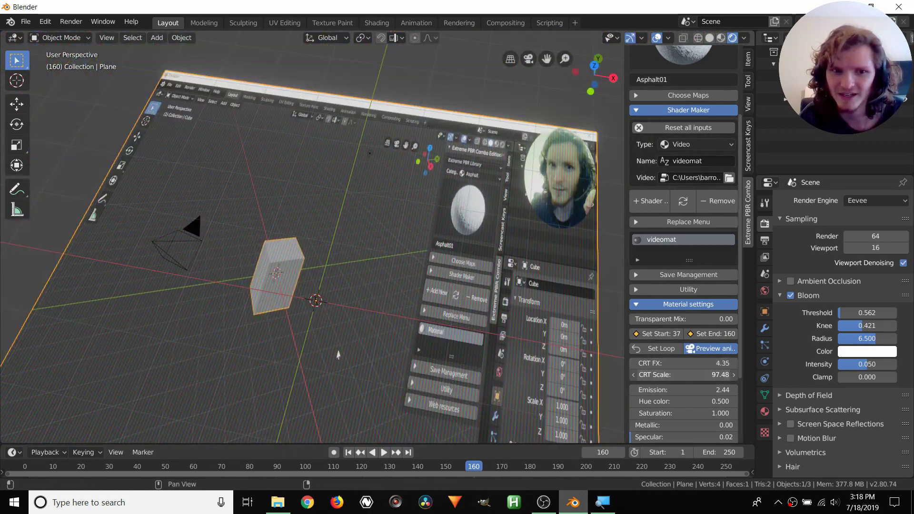
pyautogui.moveTo(716, 375)
pyautogui.mouseDown()
pyautogui.moveTo(708, 375)
pyautogui.moveTo(719, 379)
pyautogui.mouseUp()
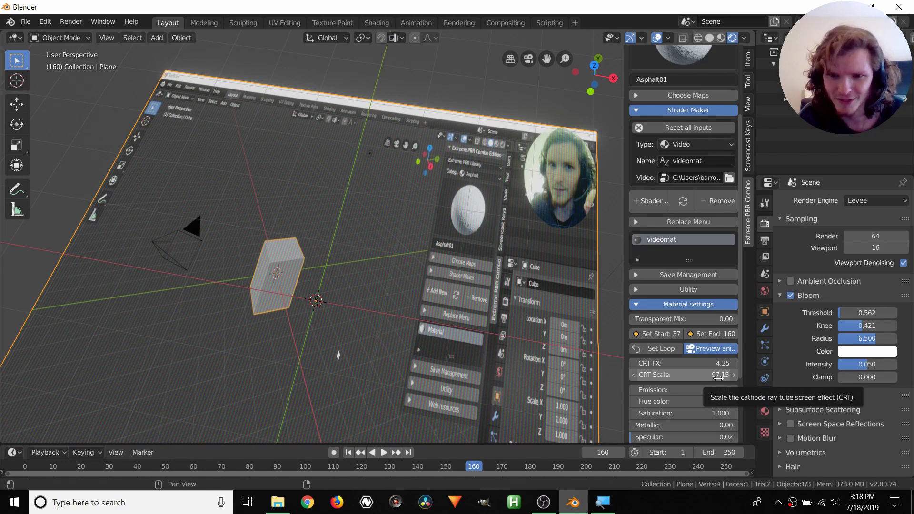
pyautogui.moveTo(719, 363); pyautogui.dragTo(725, 363)
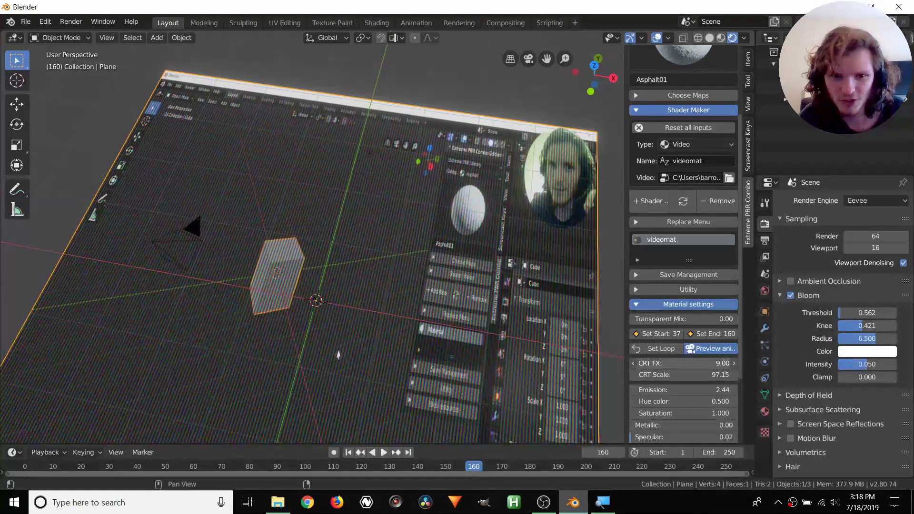
pyautogui.press('space')
pyautogui.press('space')
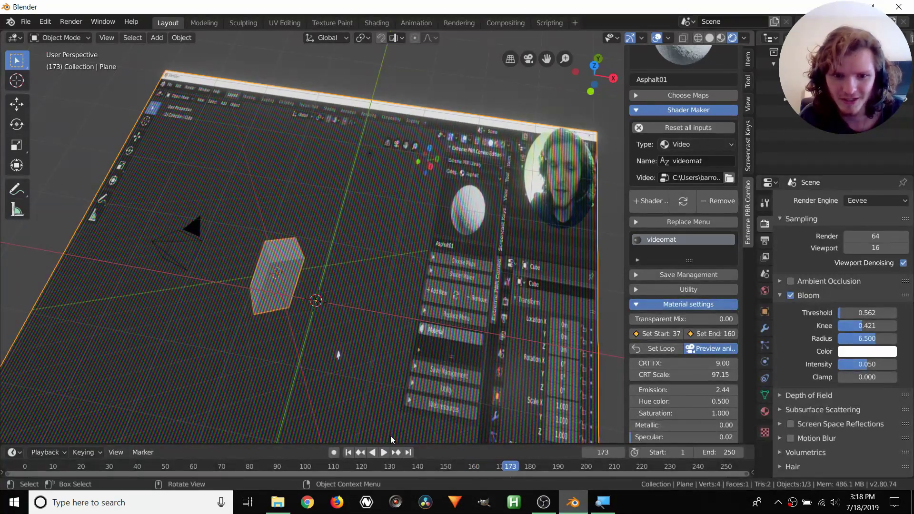
# Set the video material's Emission to 5 and play the video on the plane
pyautogui.doubleClick(682, 389)
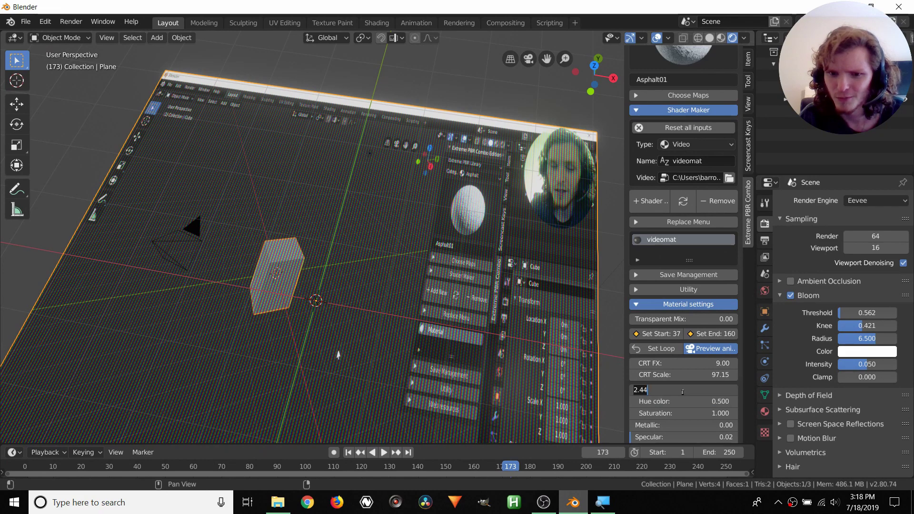
pyautogui.write('5')
pyautogui.press('Return')
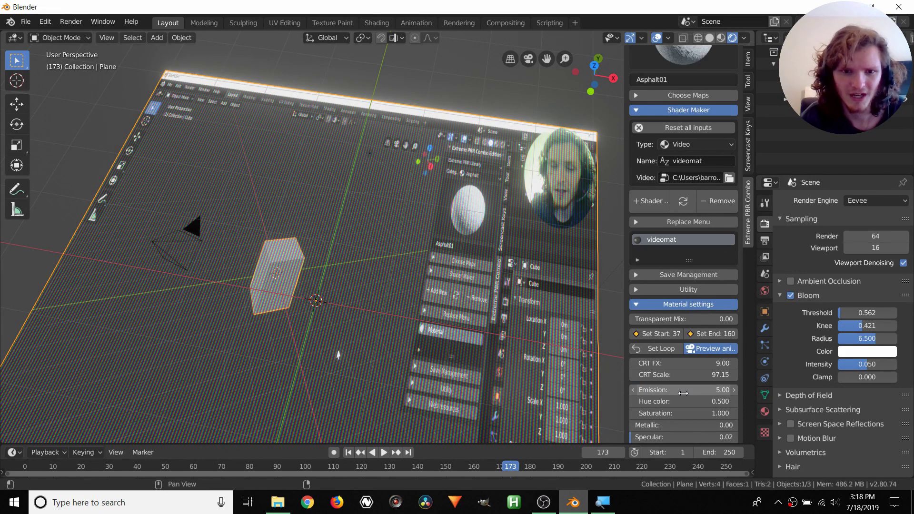
pyautogui.press('space')
pyautogui.moveTo(276, 281); pyautogui.dragTo(272, 287, button='middle')
pyautogui.press('space')
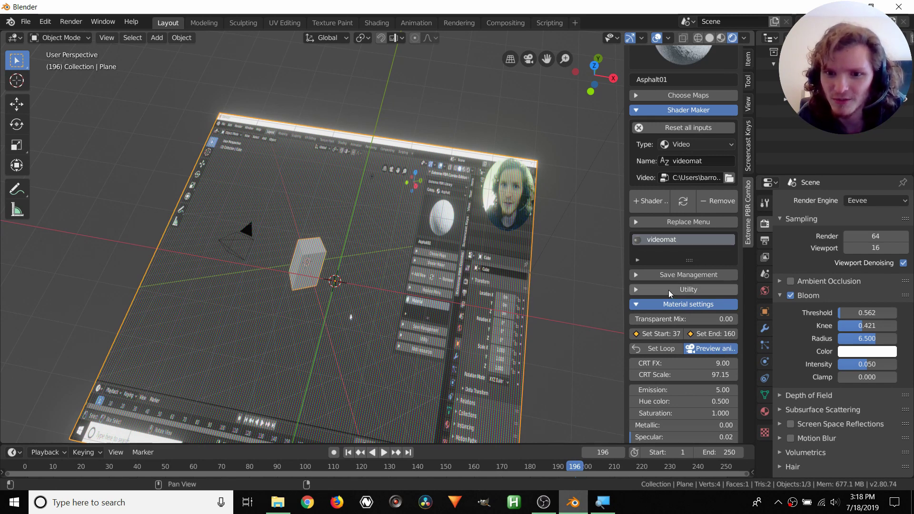
# Create an Emissive shader named emissivemat without an image and replace the plane's video material with it
pyautogui.click(675, 305)
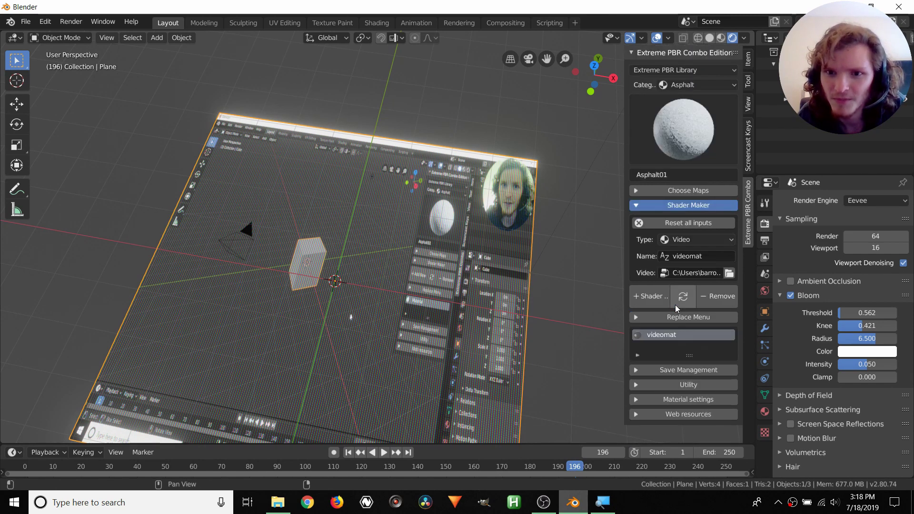
pyautogui.click(689, 239)
pyautogui.click(676, 279)
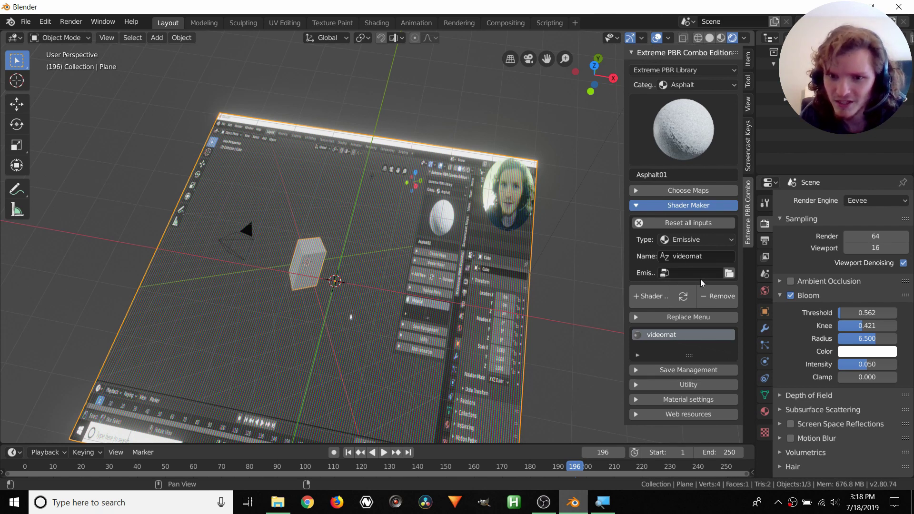
pyautogui.click(690, 257)
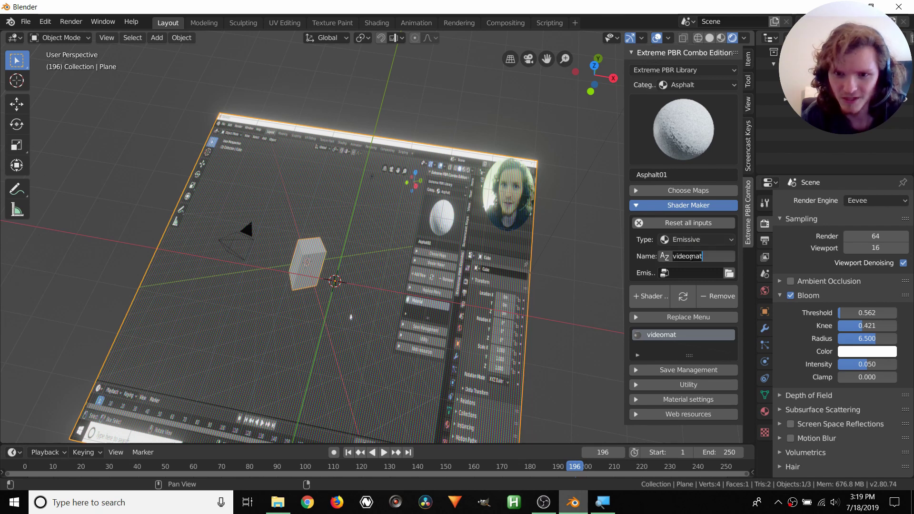
pyautogui.write('emissivema')
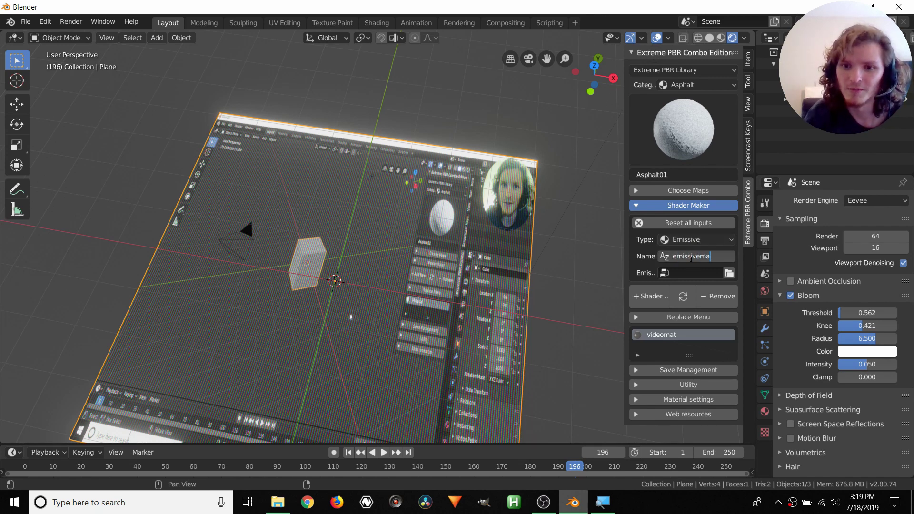
pyautogui.press('Return')
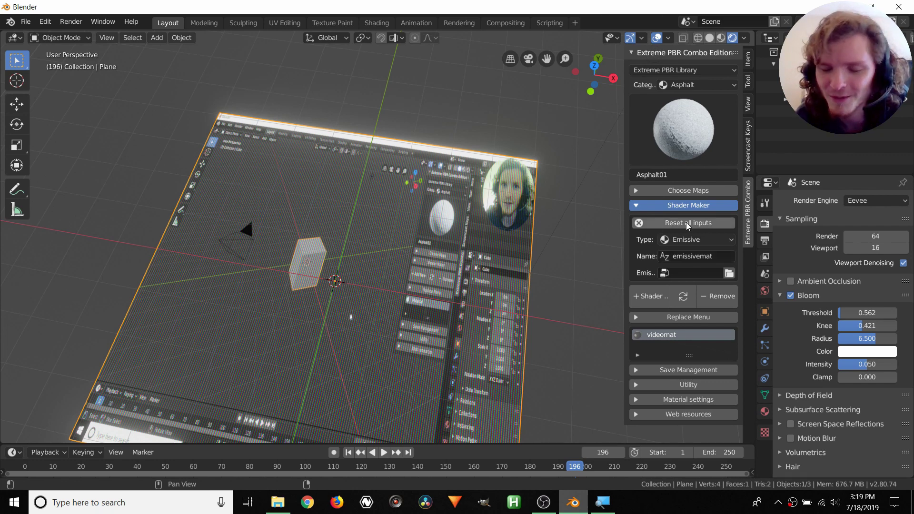
pyautogui.click(678, 292)
pyautogui.moveTo(389, 287); pyautogui.dragTo(345, 263, button='middle')
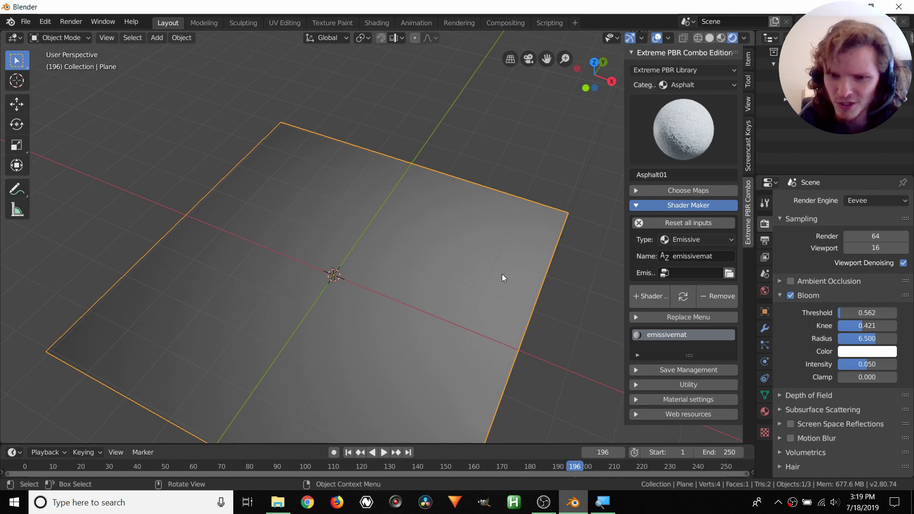
# Set the emissivemat material's Emission to 2
pyautogui.click(690, 398)
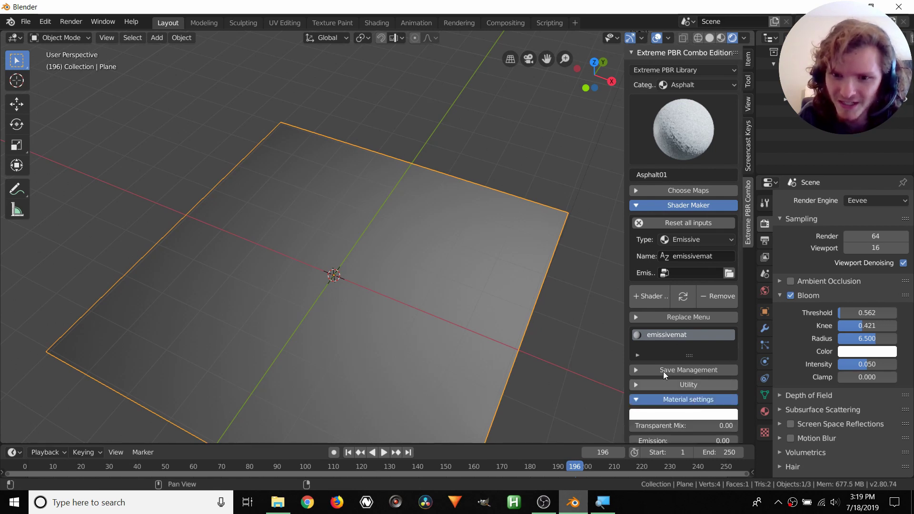
pyautogui.scroll(-3, 677, 329)
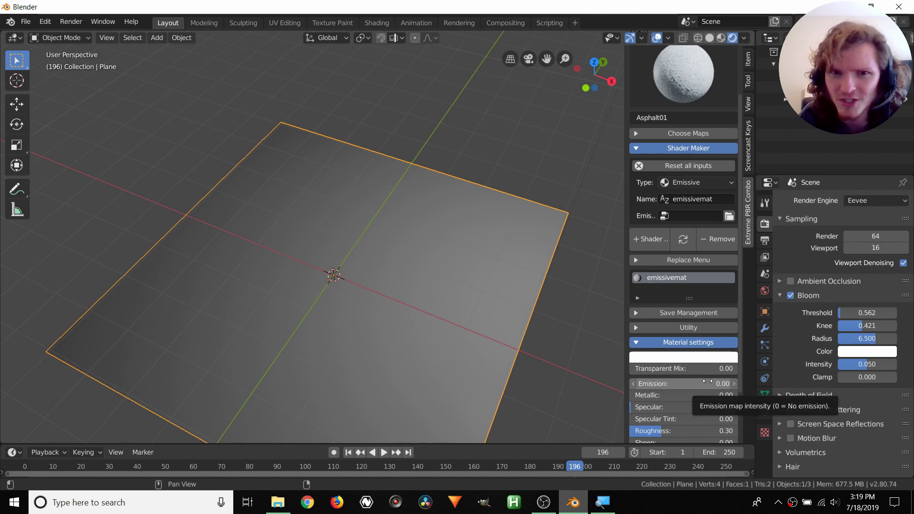
pyautogui.click(708, 383)
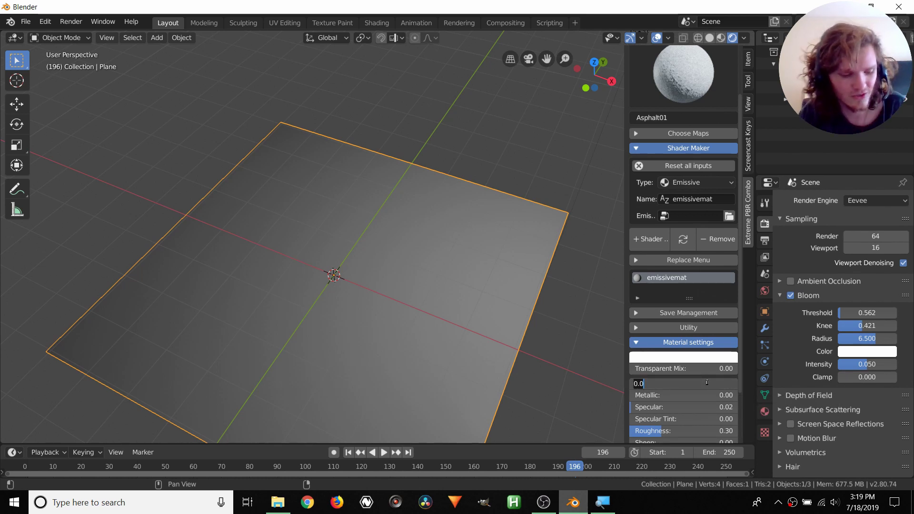
pyautogui.write('2')
pyautogui.press('Return')
pyautogui.moveTo(371, 246); pyautogui.dragTo(368, 217, button='middle')
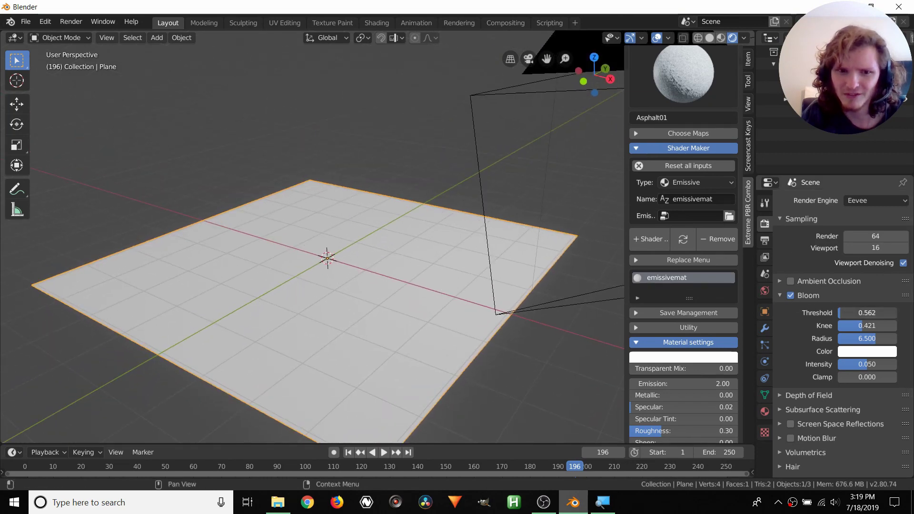
# Lower the Bloom Threshold to about 0.165 and switch the render engine to Cycles
pyautogui.moveTo(866, 313); pyautogui.dragTo(814, 303)
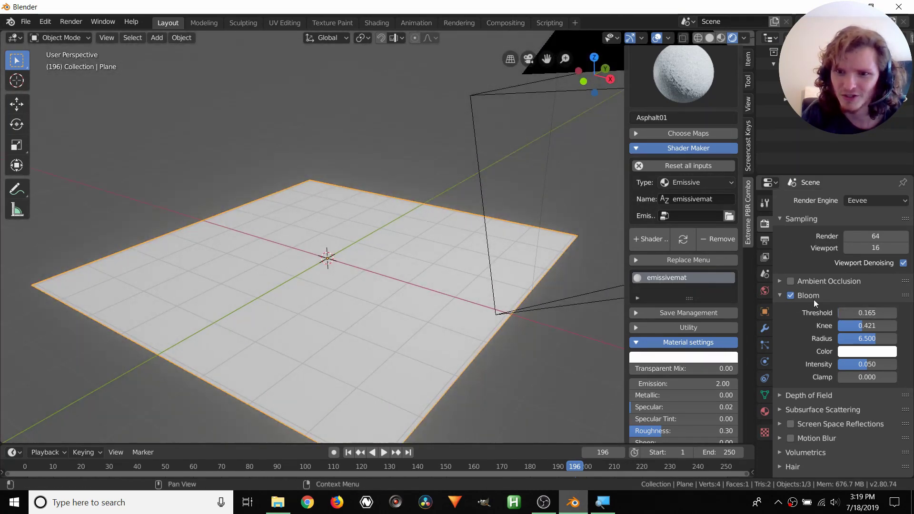
pyautogui.click(855, 200)
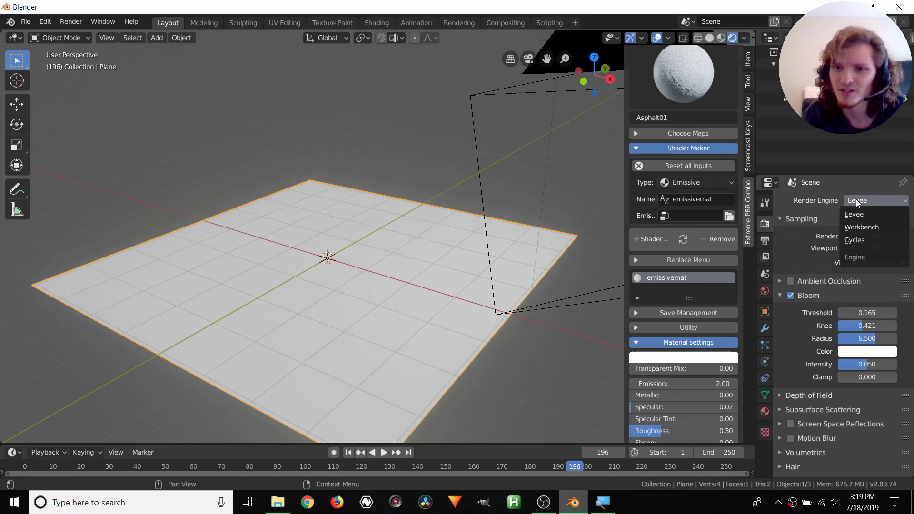
pyautogui.click(852, 240)
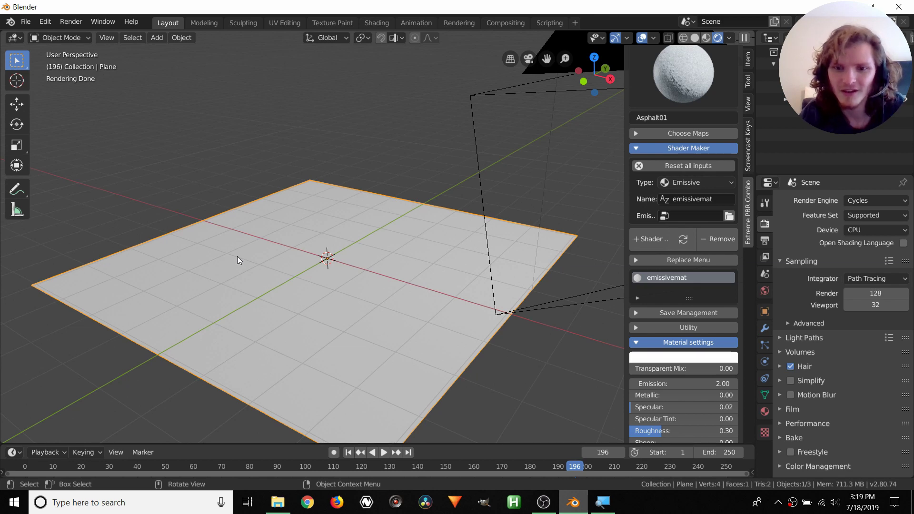
# Set the emissivemat material's Emission to 4 and change its color to red
pyautogui.click(686, 384)
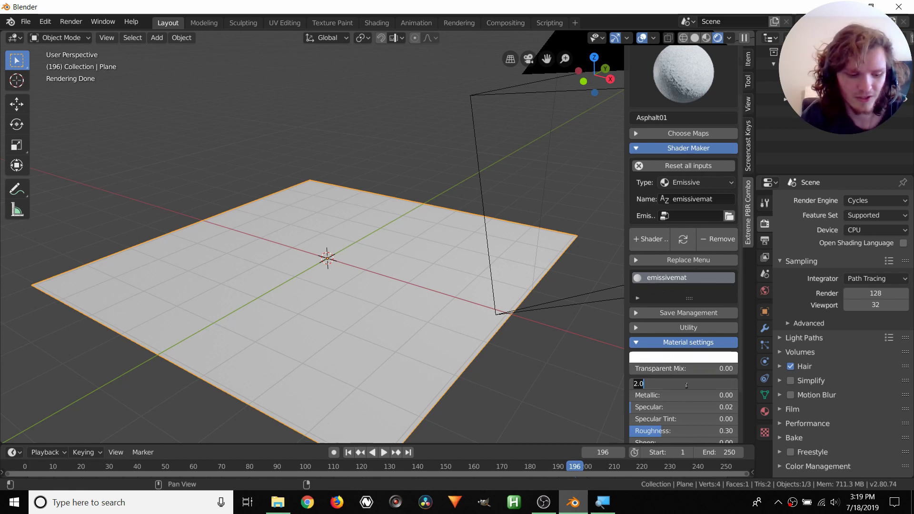
pyautogui.write('4')
pyautogui.press('Return')
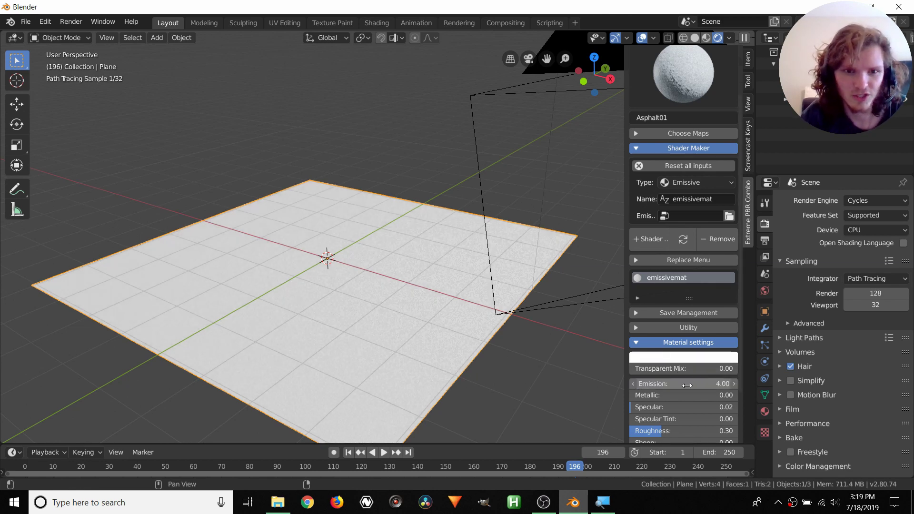
pyautogui.click(689, 358)
pyautogui.moveTo(687, 275)
pyautogui.mouseDown()
pyautogui.moveTo(684, 263)
pyautogui.moveTo(681, 275)
pyautogui.mouseUp()
pyautogui.moveTo(292, 309); pyautogui.dragTo(295, 293, button='middle')
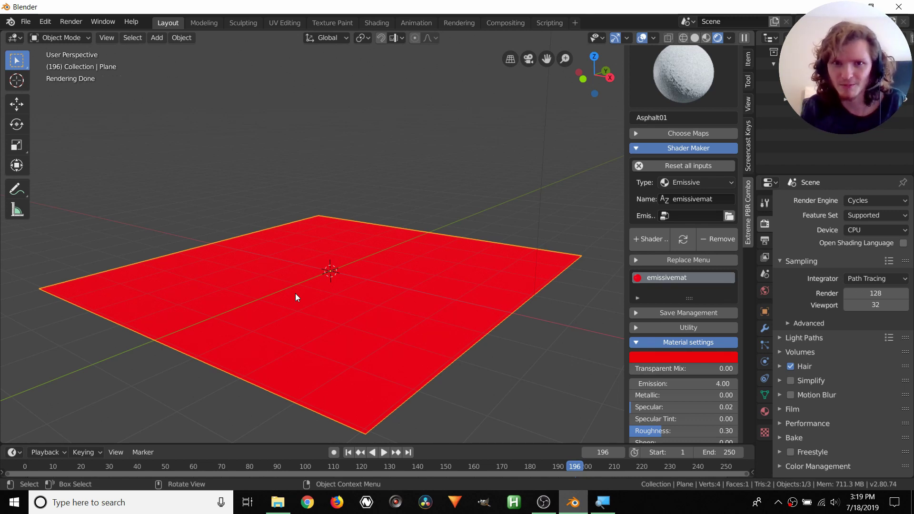
pyautogui.moveTo(305, 283)
pyautogui.mouseDown(button='middle')
pyautogui.moveTo(313, 272)
pyautogui.moveTo(330, 281)
pyautogui.moveTo(312, 283)
pyautogui.mouseUp(button='middle')
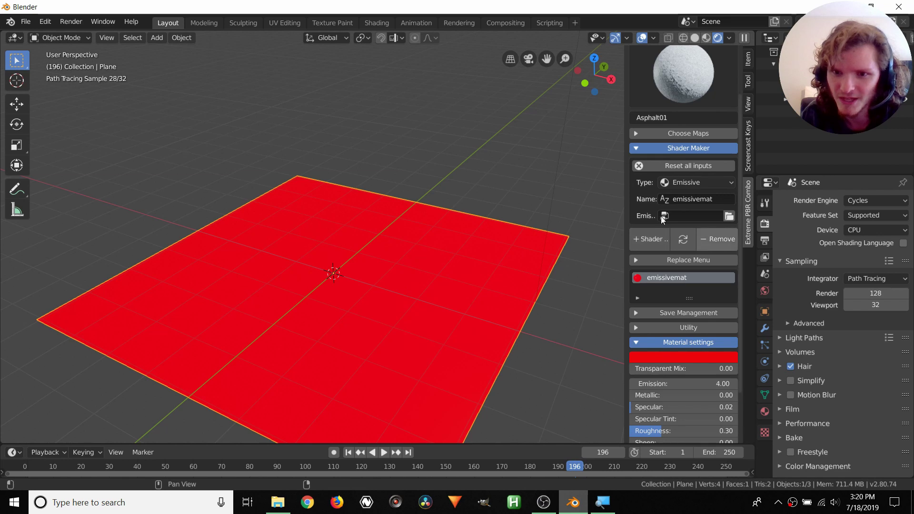
# Load medieval_blocks_05_disp_1k.jpg from the Desktop as the emission map and replace the plane's material with the new shader
pyautogui.click(724, 216)
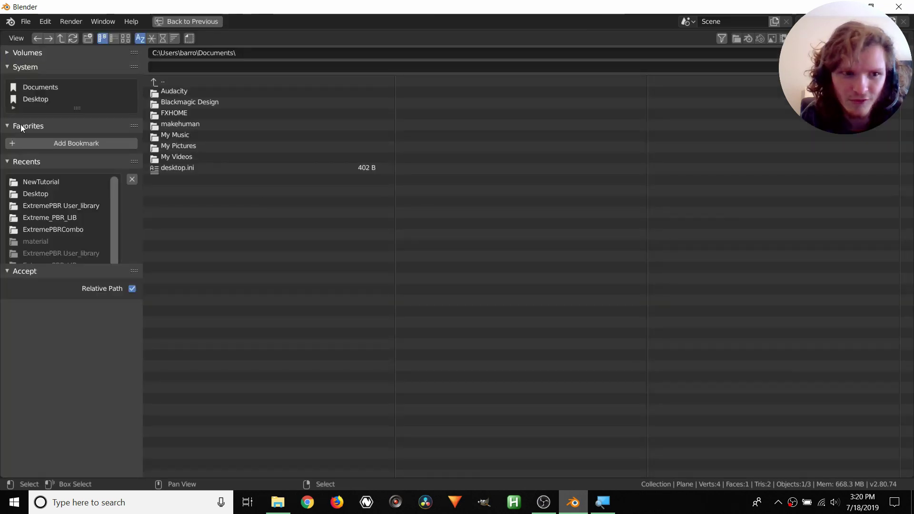
pyautogui.click(28, 98)
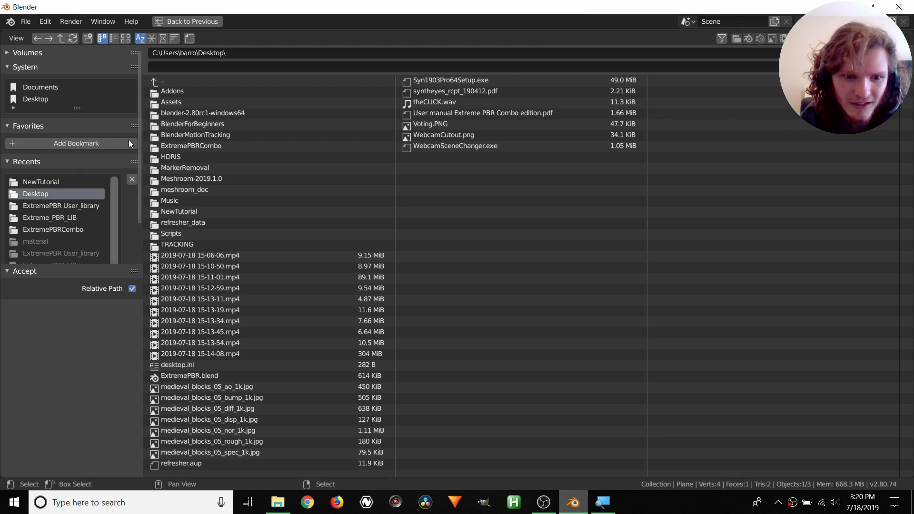
pyautogui.doubleClick(233, 421)
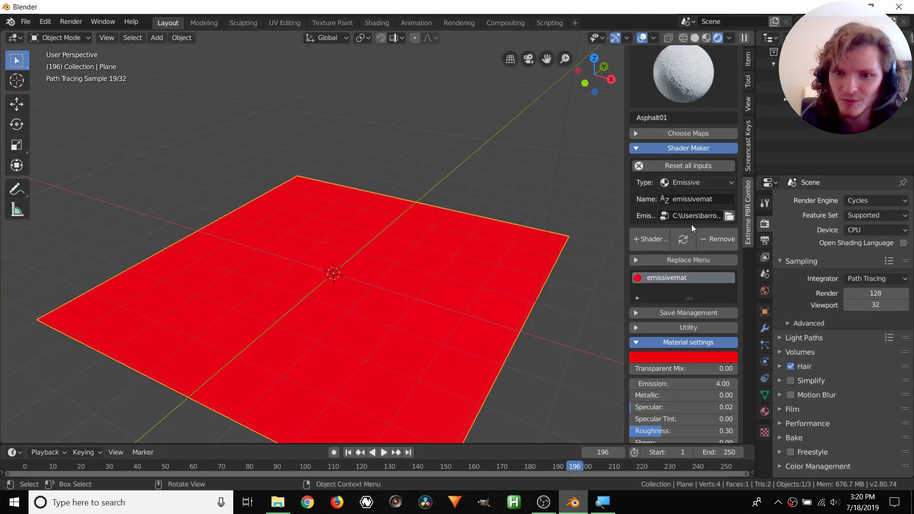
pyautogui.click(692, 238)
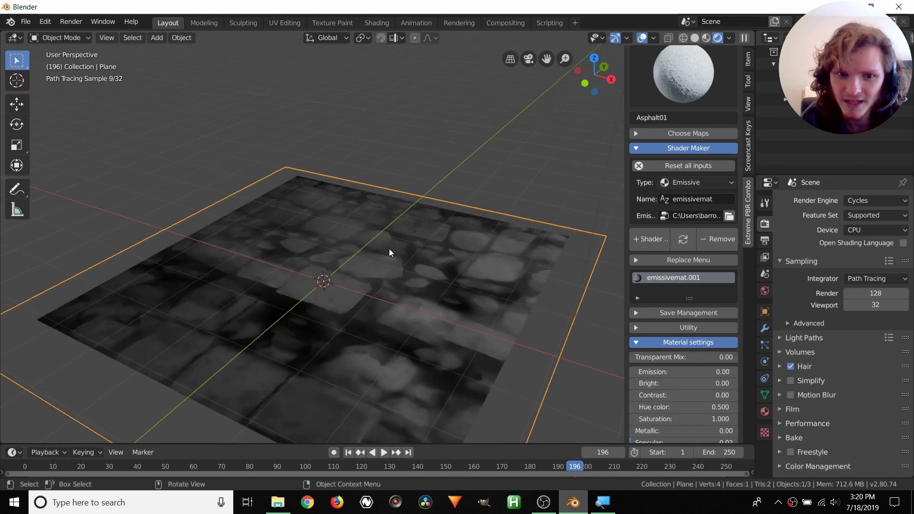
# Set the image-based emissive material's Emission to 3 and raise its Bright value to about 1.41
pyautogui.scroll(2, 389, 249)
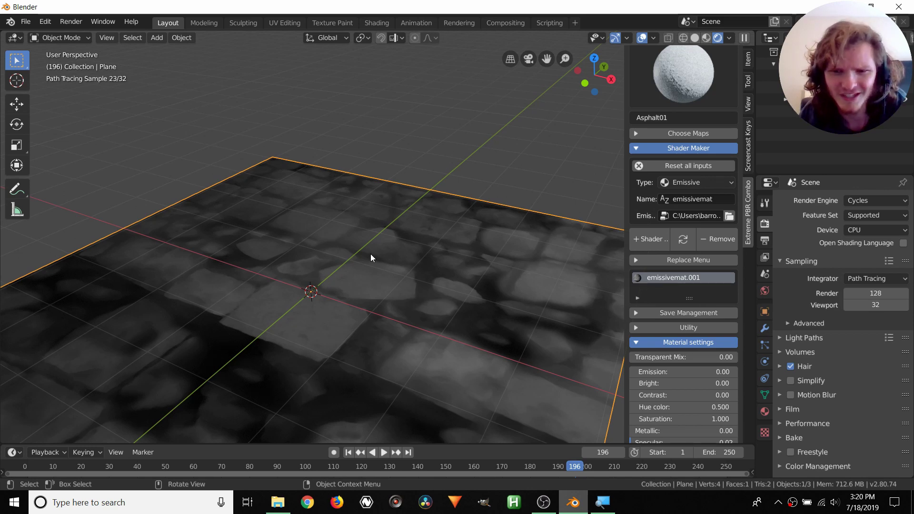
pyautogui.scroll(-1, 374, 283)
pyautogui.moveTo(452, 317); pyautogui.dragTo(425, 315, button='middle')
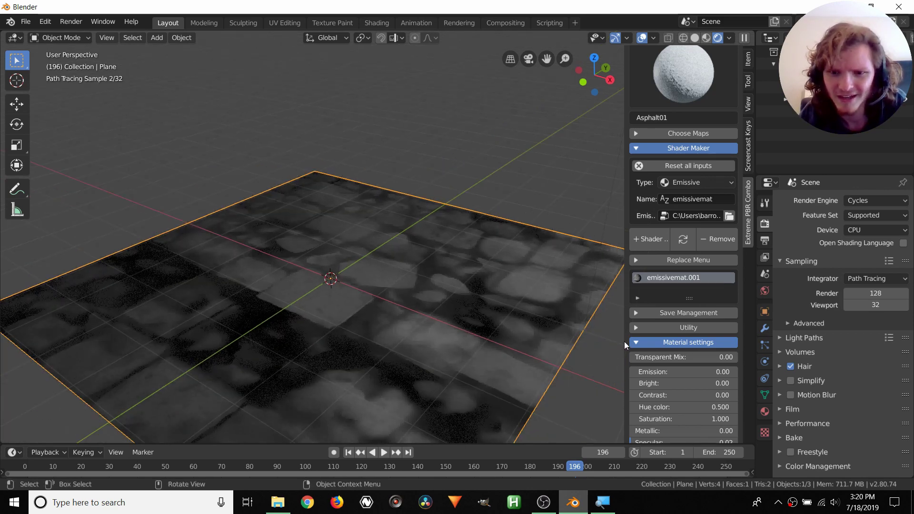
pyautogui.click(683, 376)
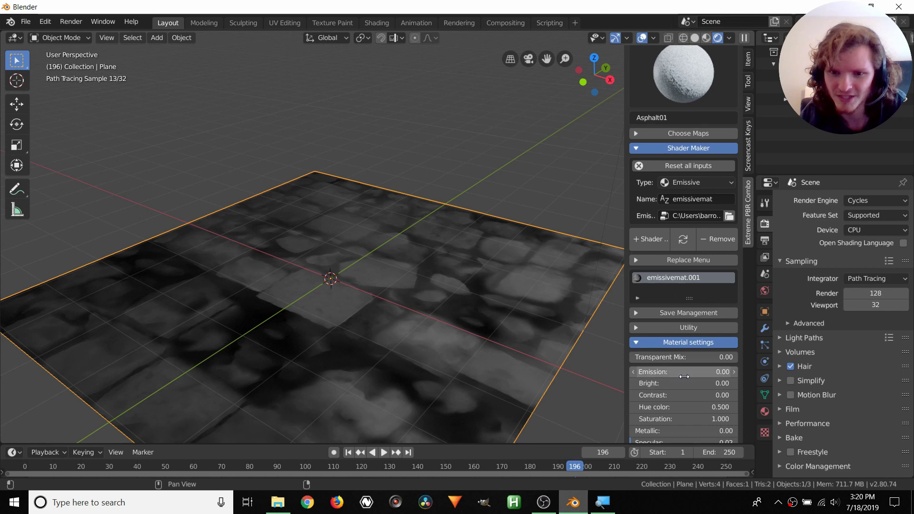
pyautogui.write('3')
pyautogui.press('Return')
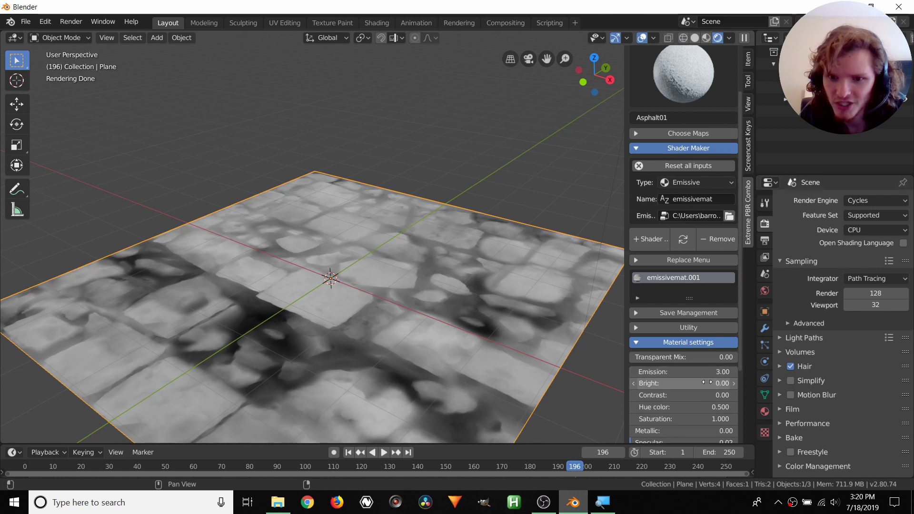
pyautogui.moveTo(706, 383); pyautogui.dragTo(740, 383)
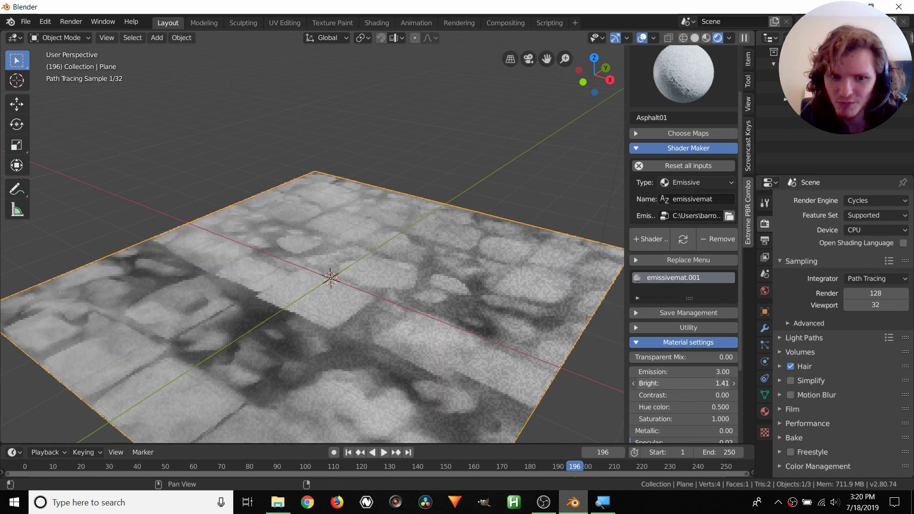